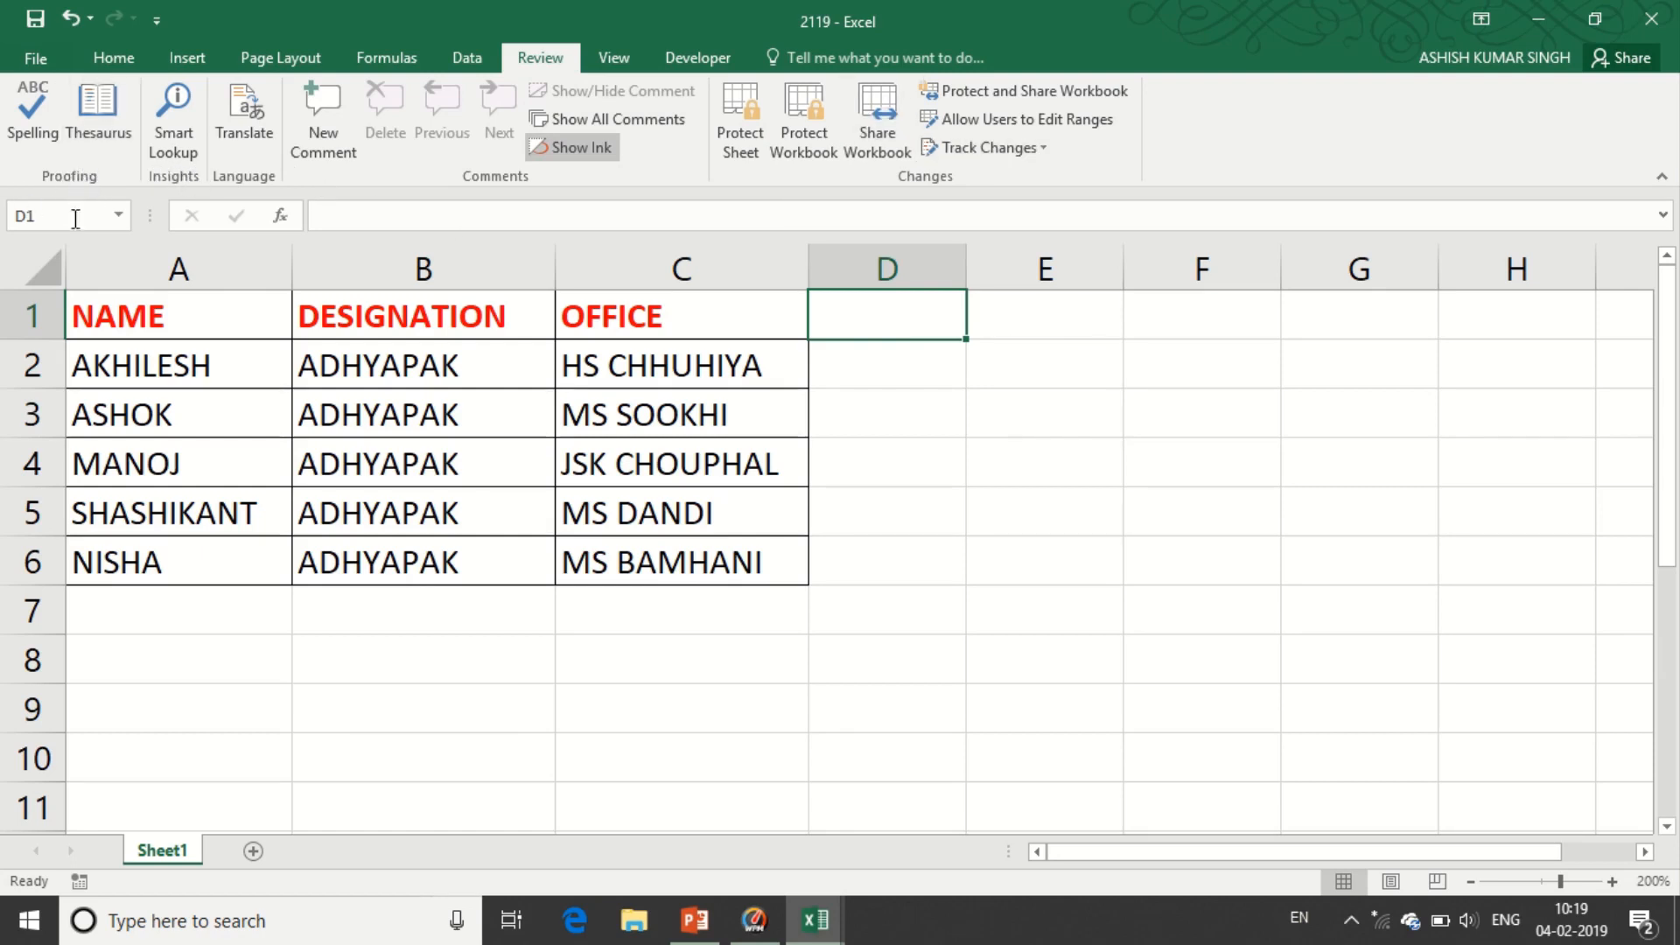
- Run a spell check on the sheet from A1 and dismiss the completion message
{"action": "left_click", "coordinate": [183, 329]}
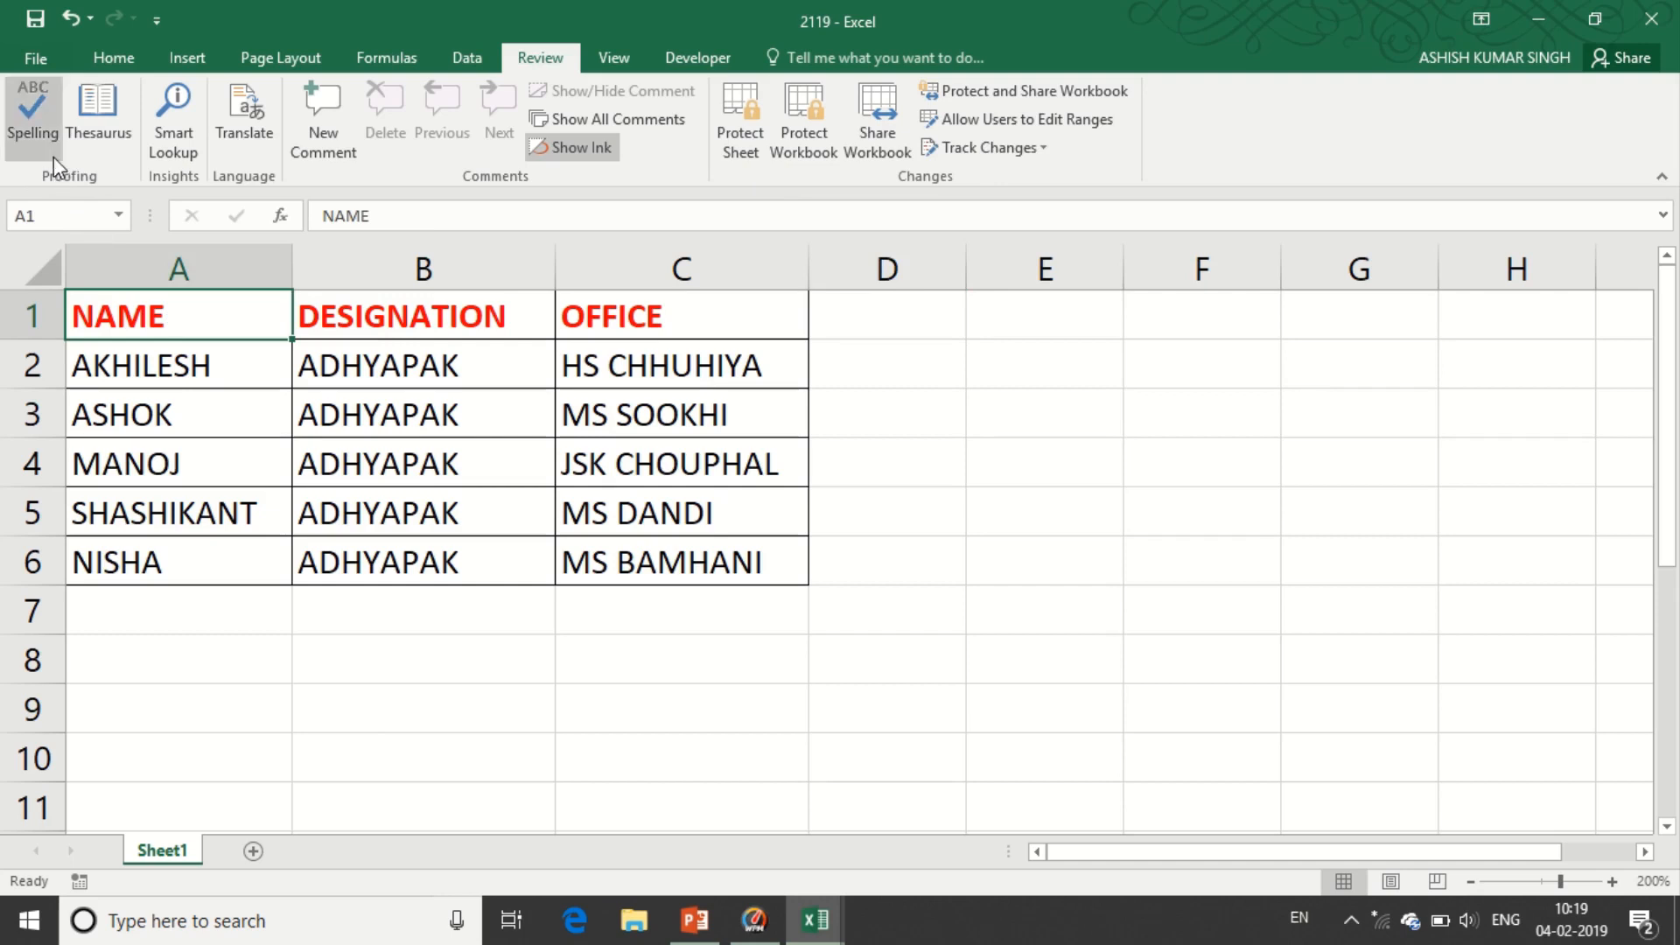
{"action": "left_click", "coordinate": [44, 134]}
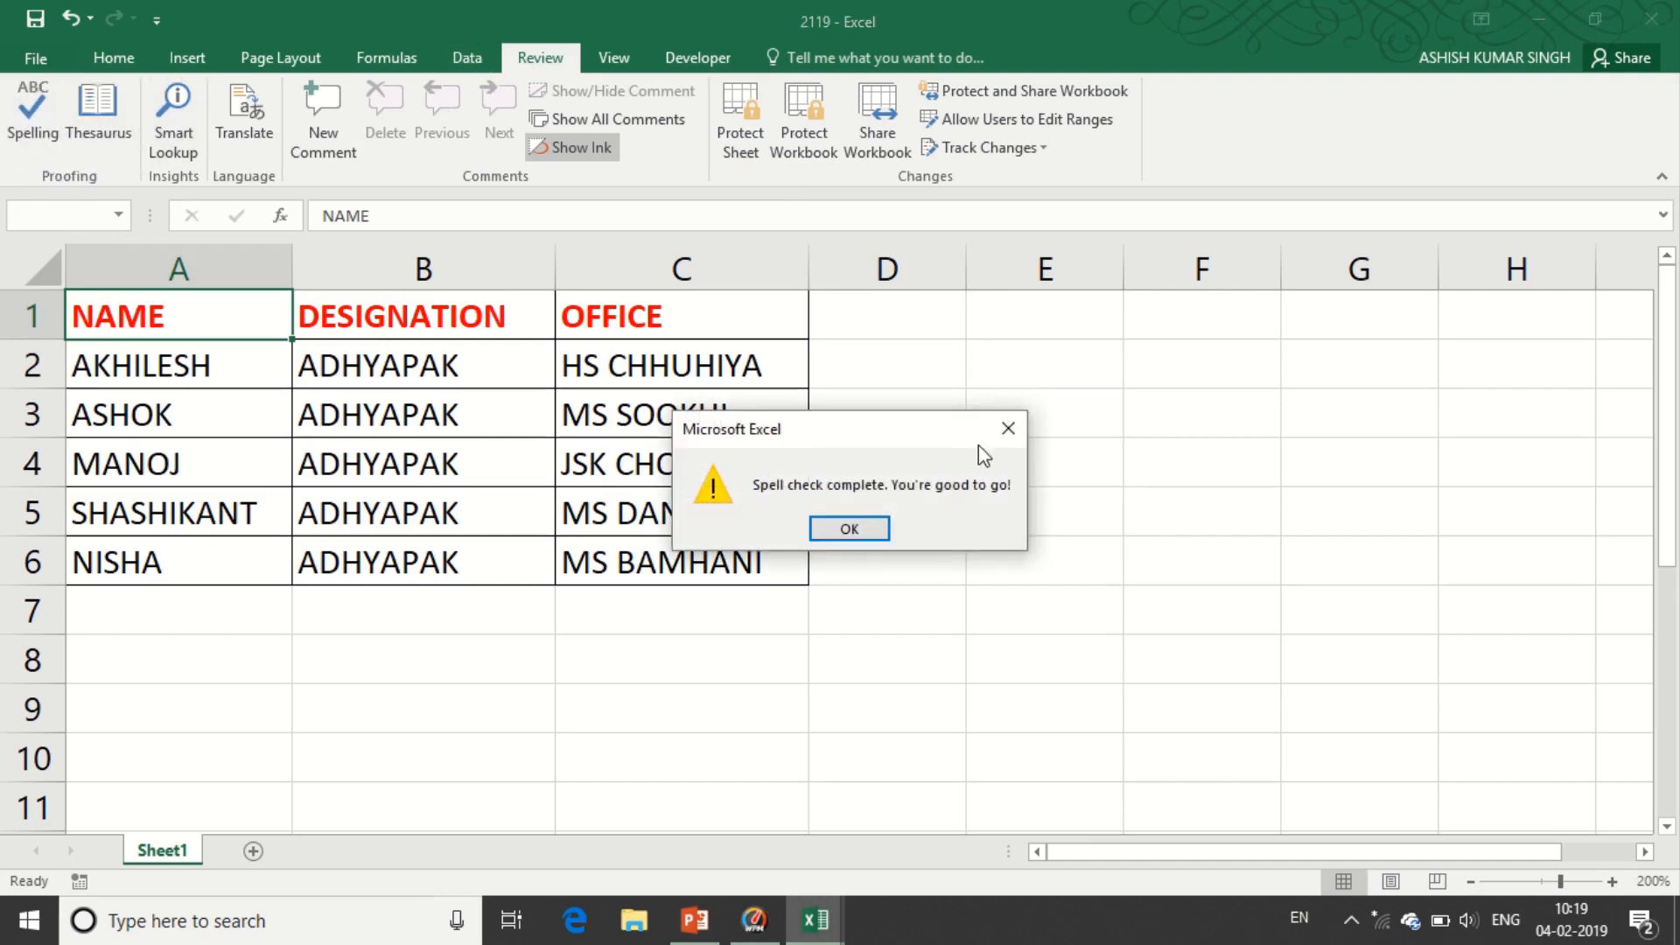
{"action": "left_click", "coordinate": [845, 532]}
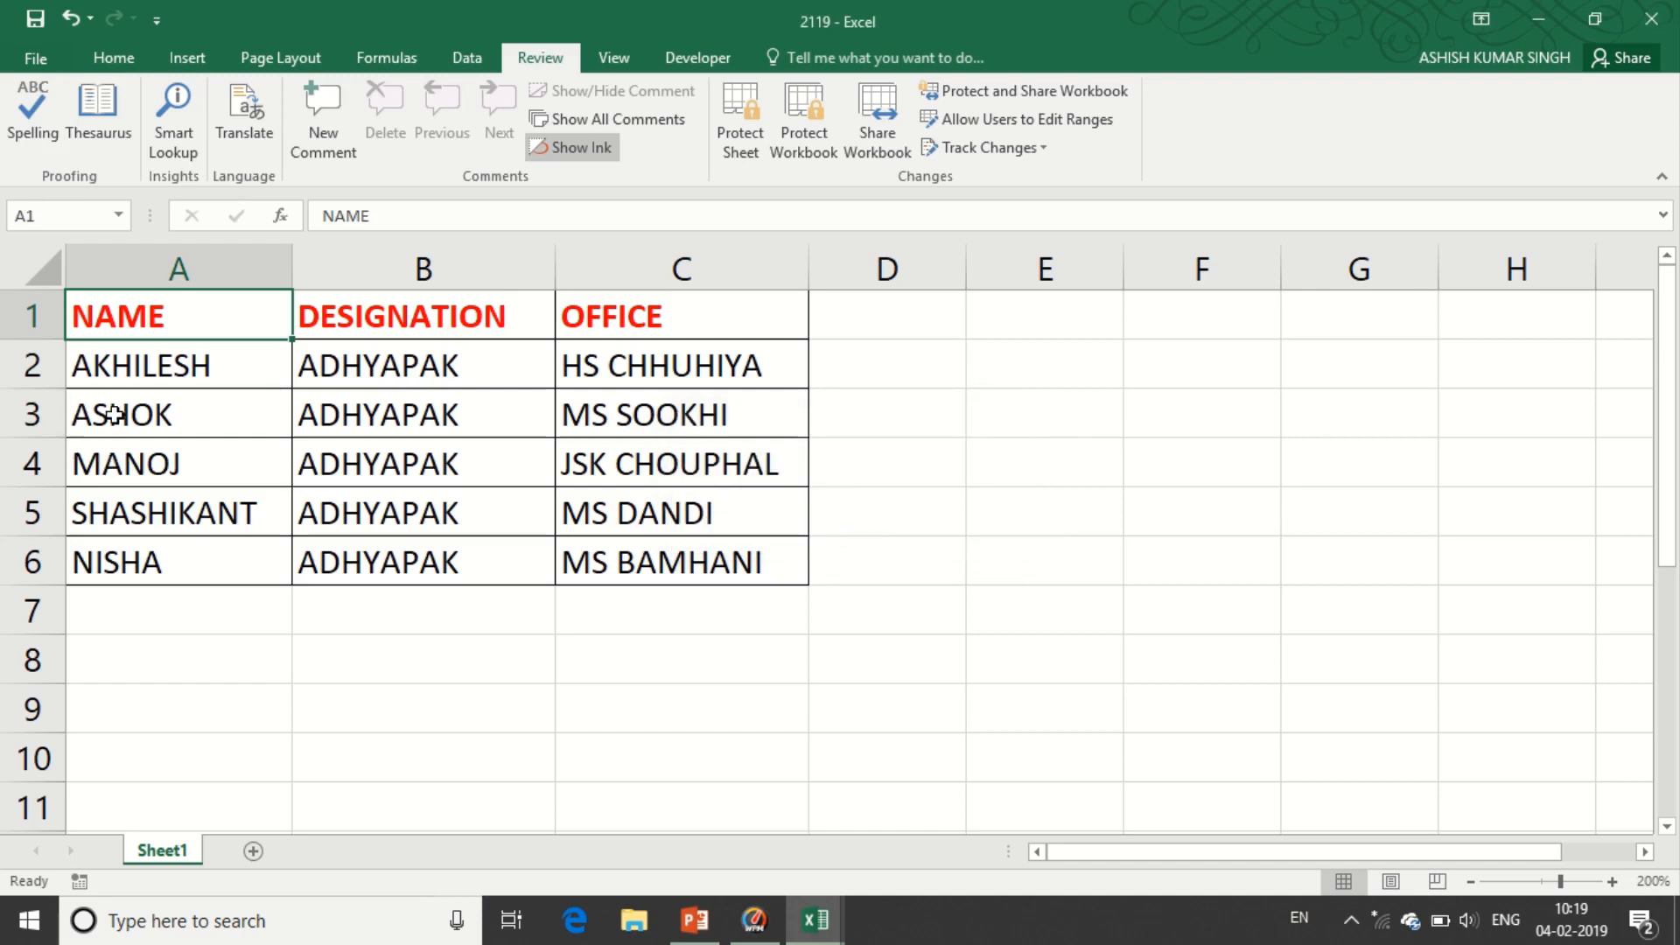
- Change cell B2 to lowercase 'adhyapak'
{"action": "left_click", "coordinate": [425, 371]}
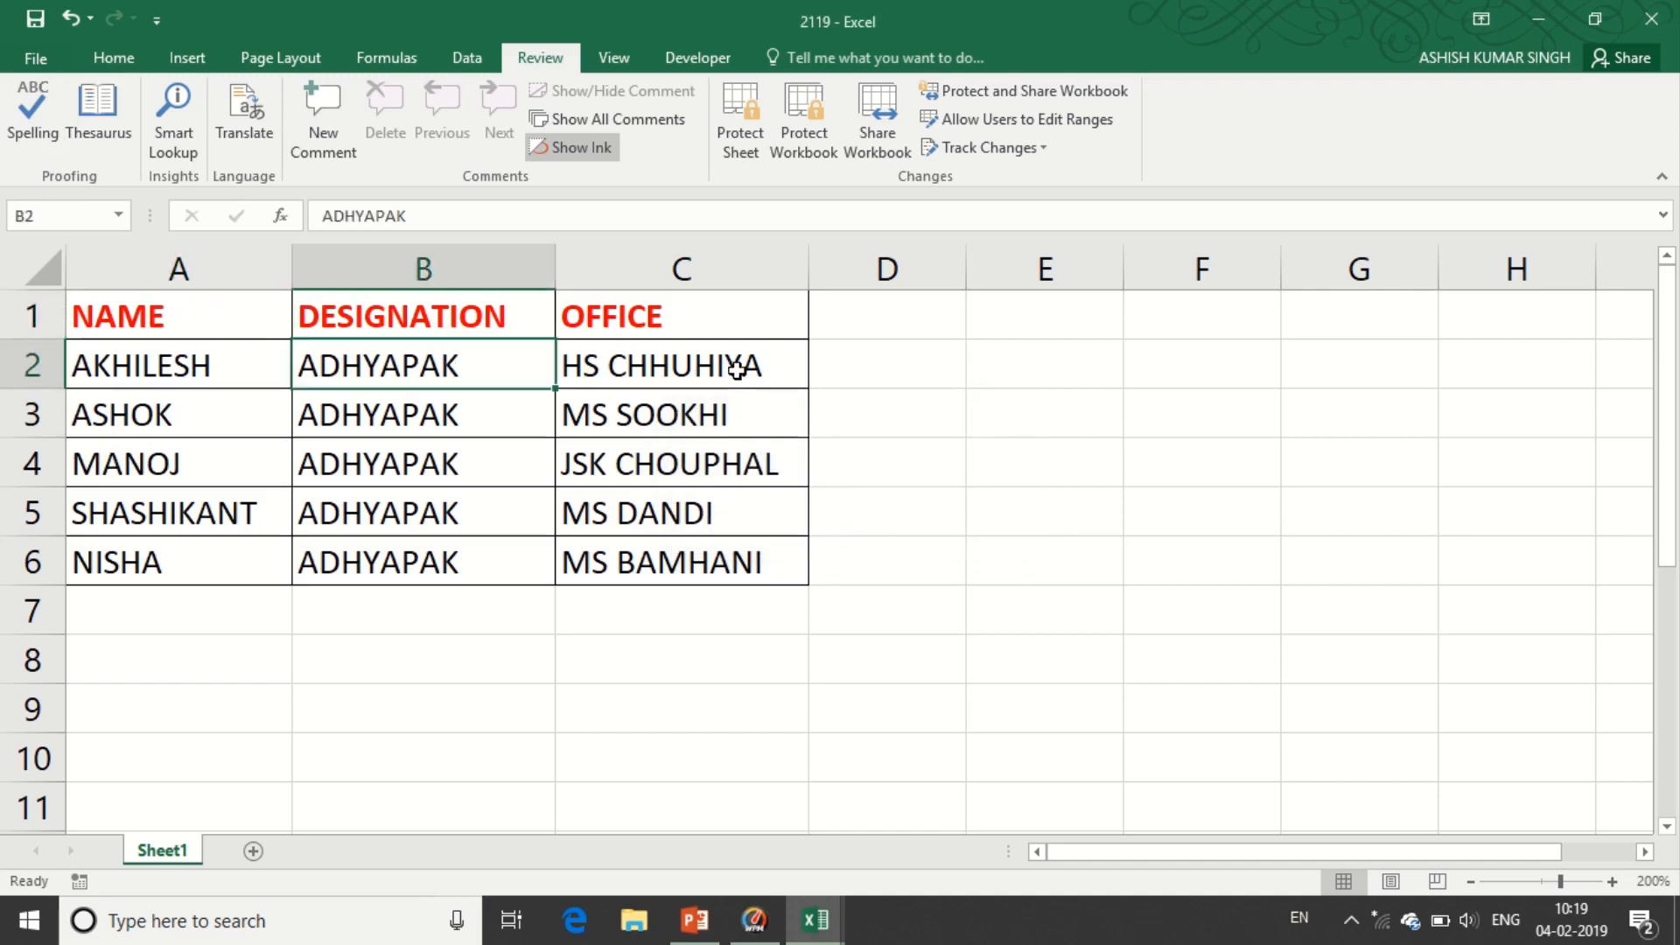
{"action": "key", "text": "F2"}
{"action": "key", "text": "shift+Left"}
{"action": "key", "text": "shift+Left"}
{"action": "key", "text": "shift+Left"}
{"action": "key", "text": "shift+Left"}
{"action": "key", "text": "shift+Left"}
{"action": "key", "text": "shift+Left"}
{"action": "key", "text": "shift+Left"}
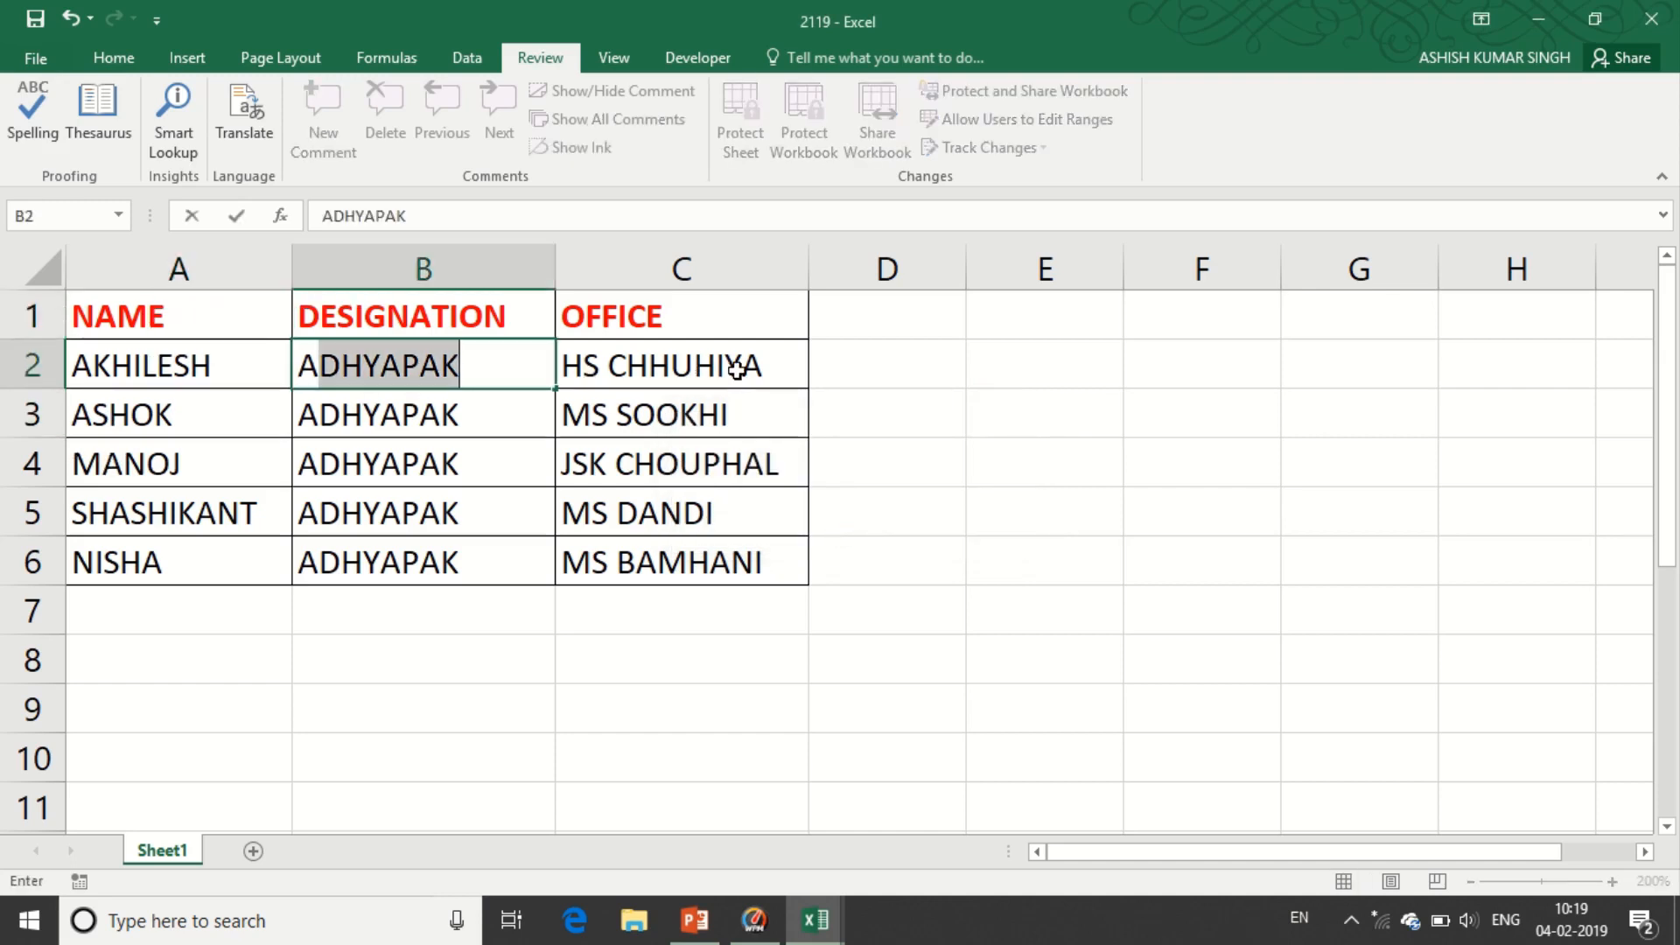
{"action": "type", "text": "SH"}
{"action": "key", "text": "BackSpace"}
{"action": "key", "text": "BackSpace"}
{"action": "key", "text": "BackSpace"}
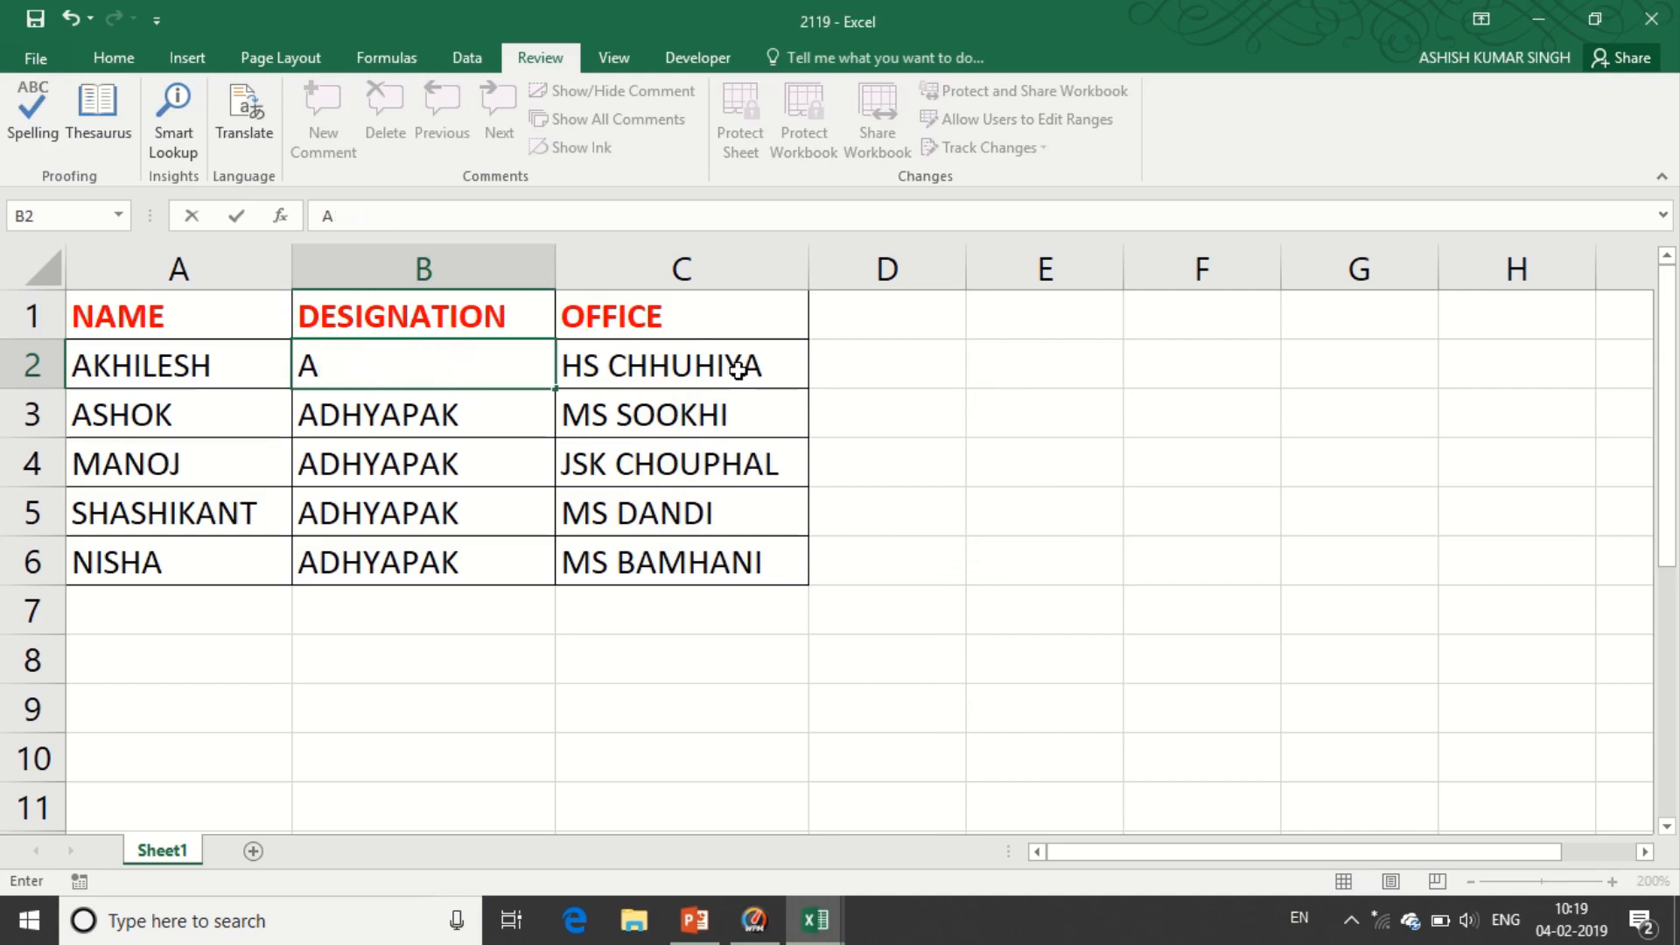
{"action": "type", "text": "DH"}
{"action": "key", "text": "BackSpace"}
{"action": "key", "text": "BackSpace"}
{"action": "key", "text": "BackSpace"}
{"action": "key", "text": "BackSpace"}
{"action": "type", "text": "adh"}
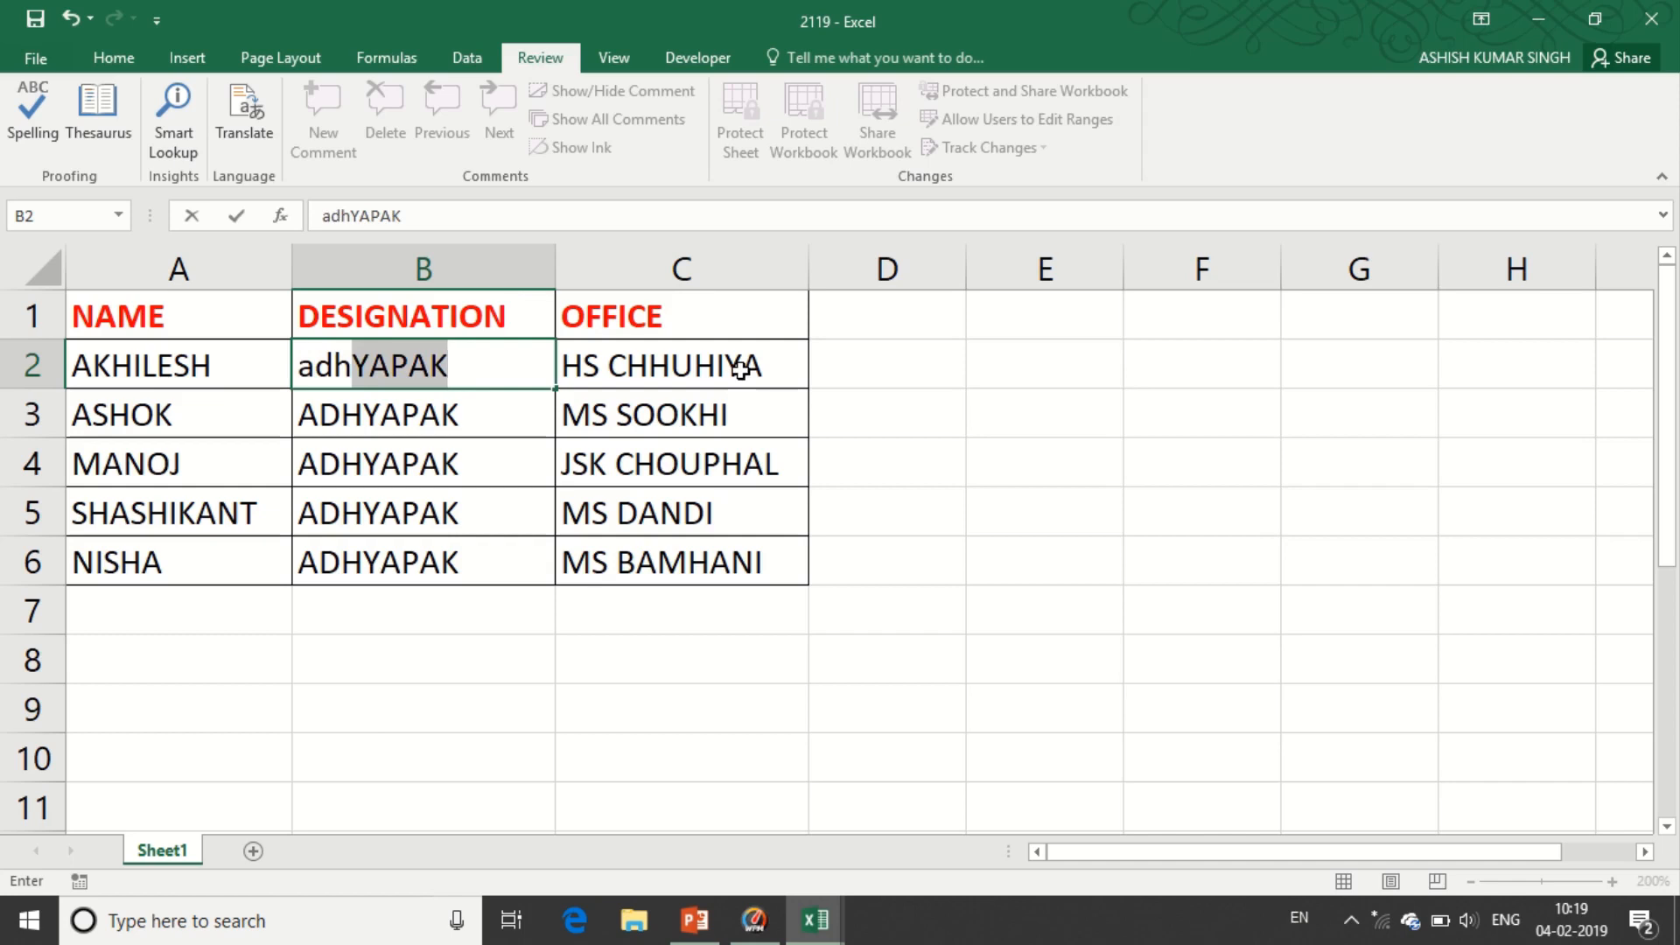
{"action": "type", "text": "yapak"}
{"action": "key", "text": "Return"}
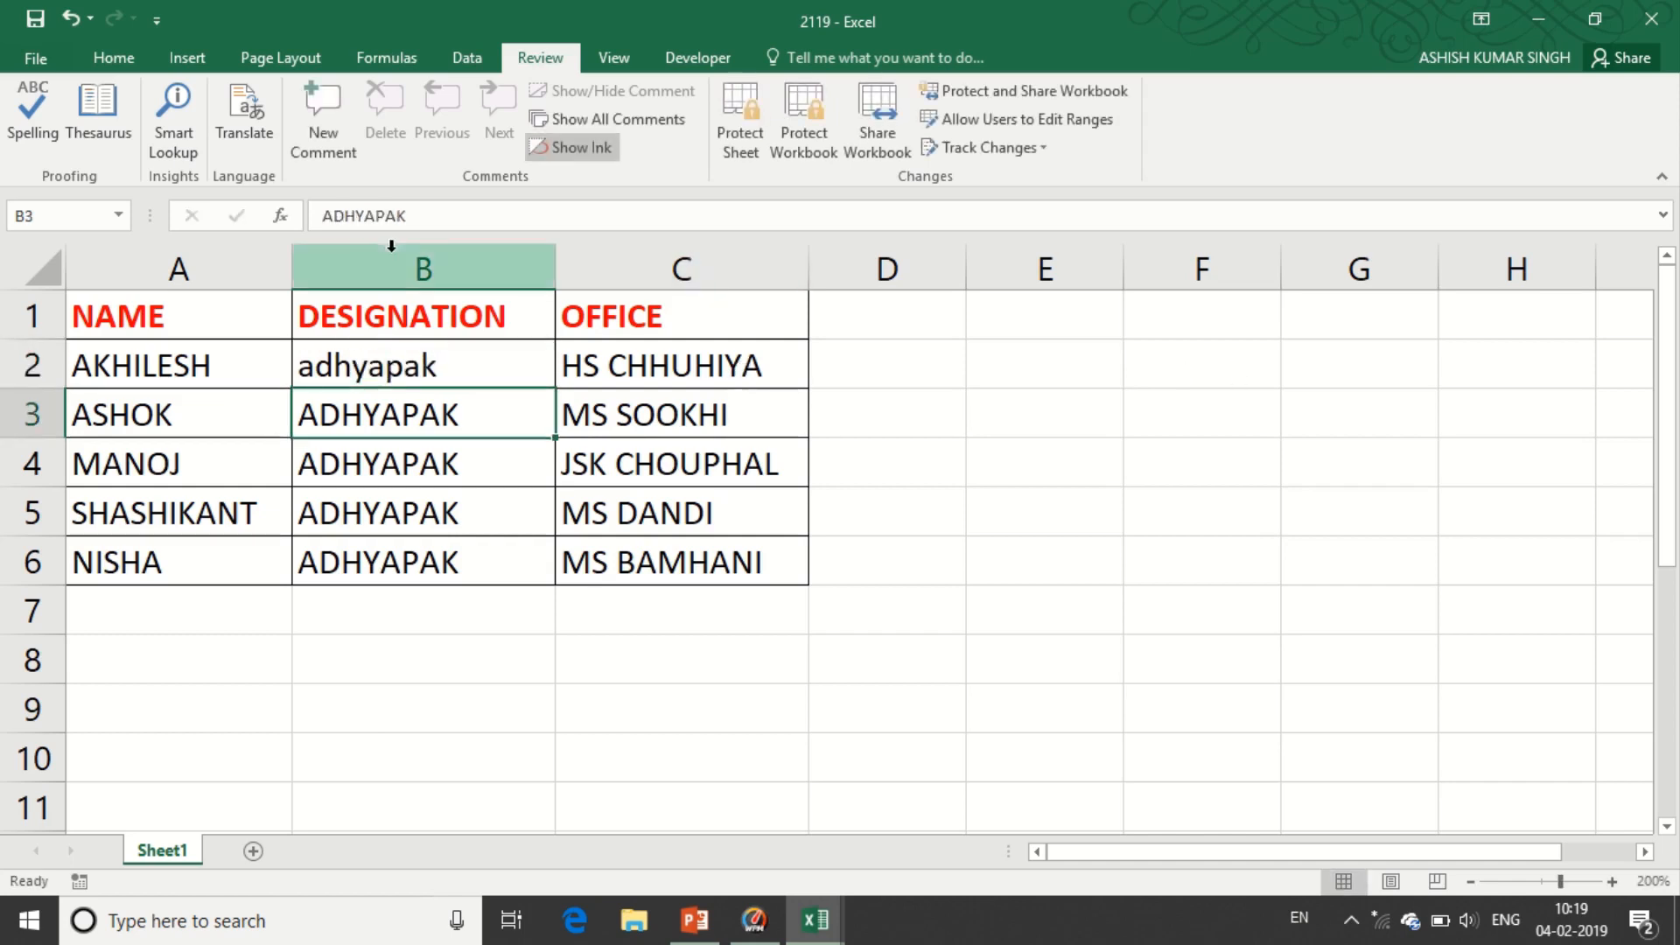
- Rerun the spell check from A1, ignoring 'adhyapak' once, and dismiss the completion message
{"action": "left_click", "coordinate": [143, 315]}
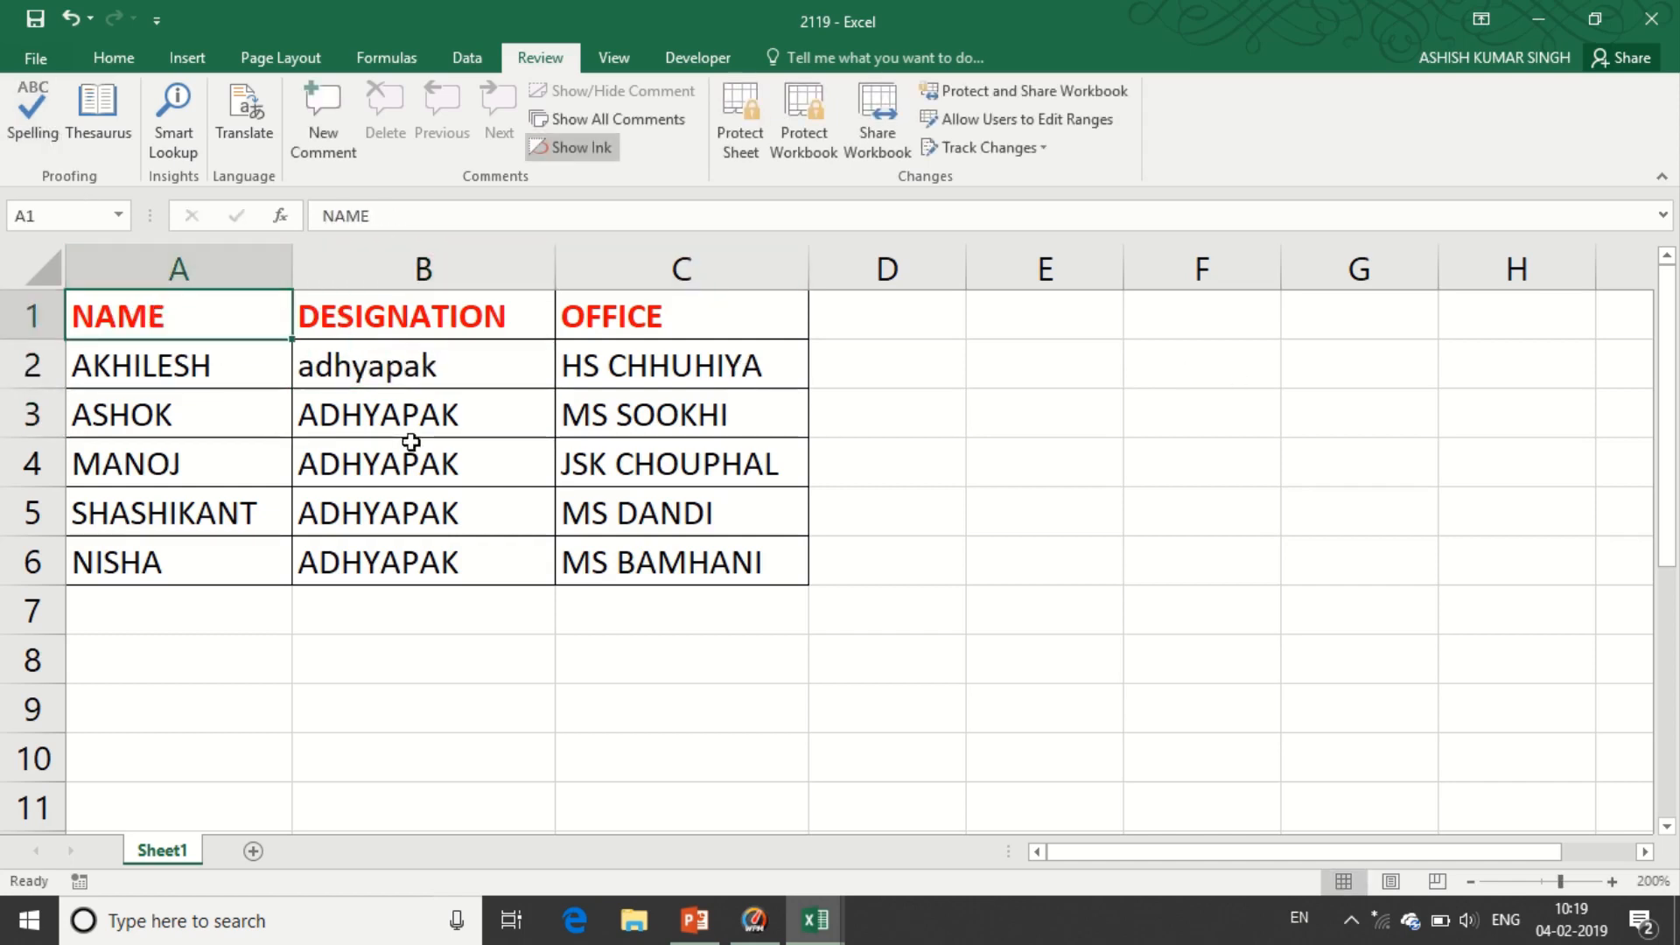
{"action": "left_click", "coordinate": [43, 117]}
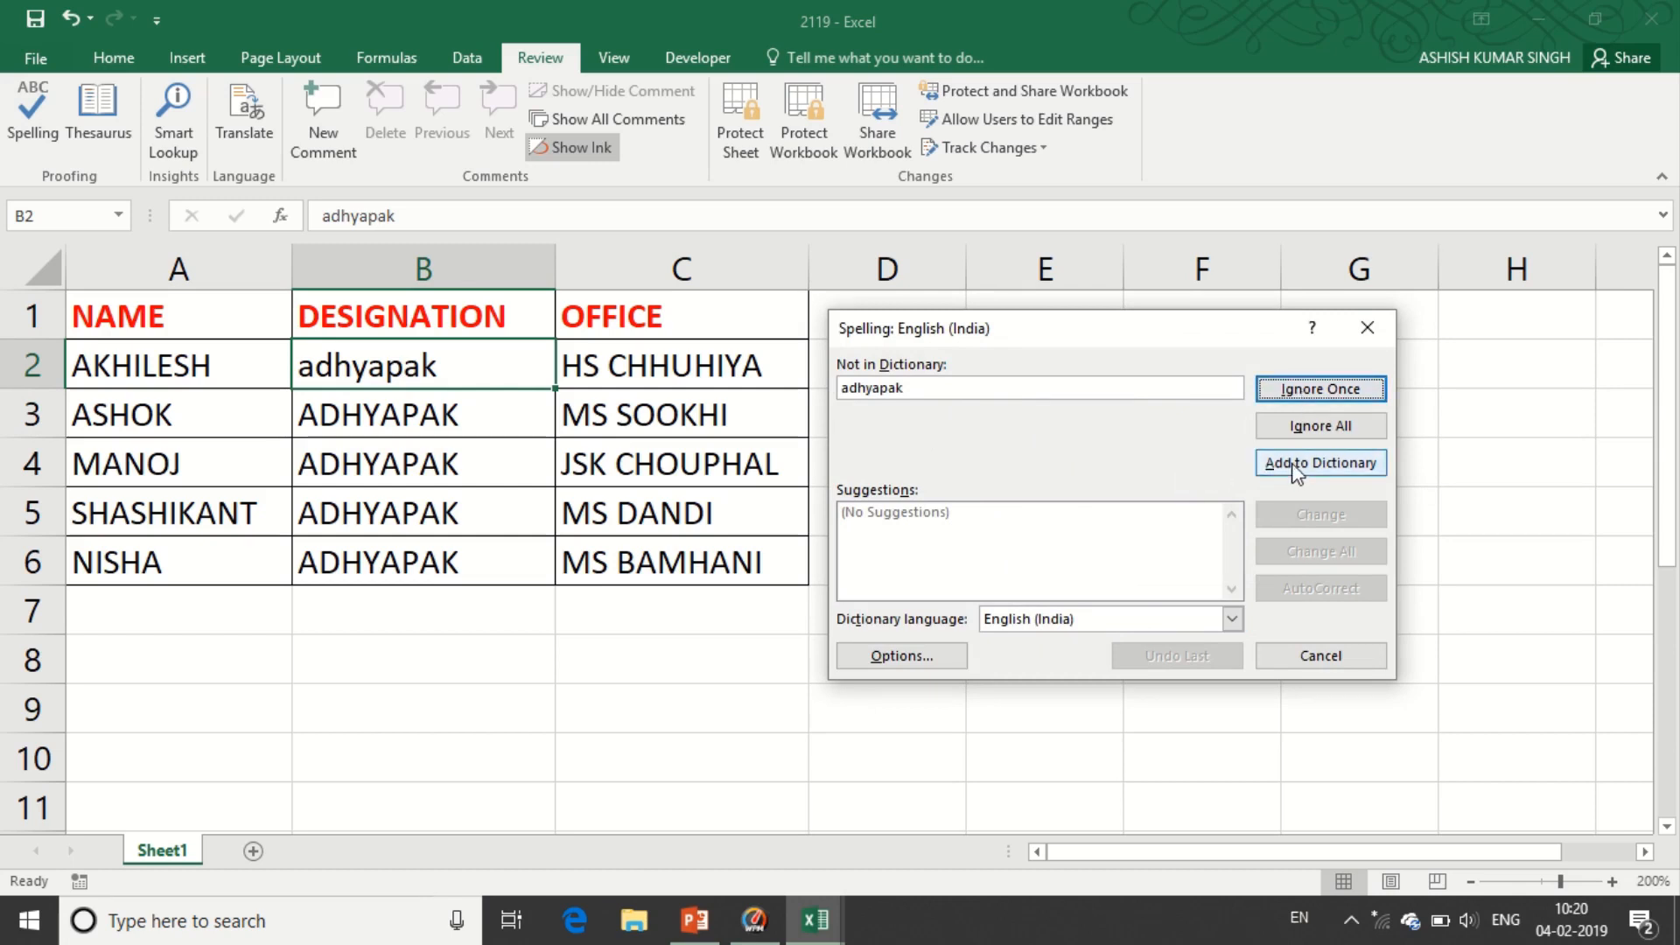
{"action": "left_click", "coordinate": [1320, 390]}
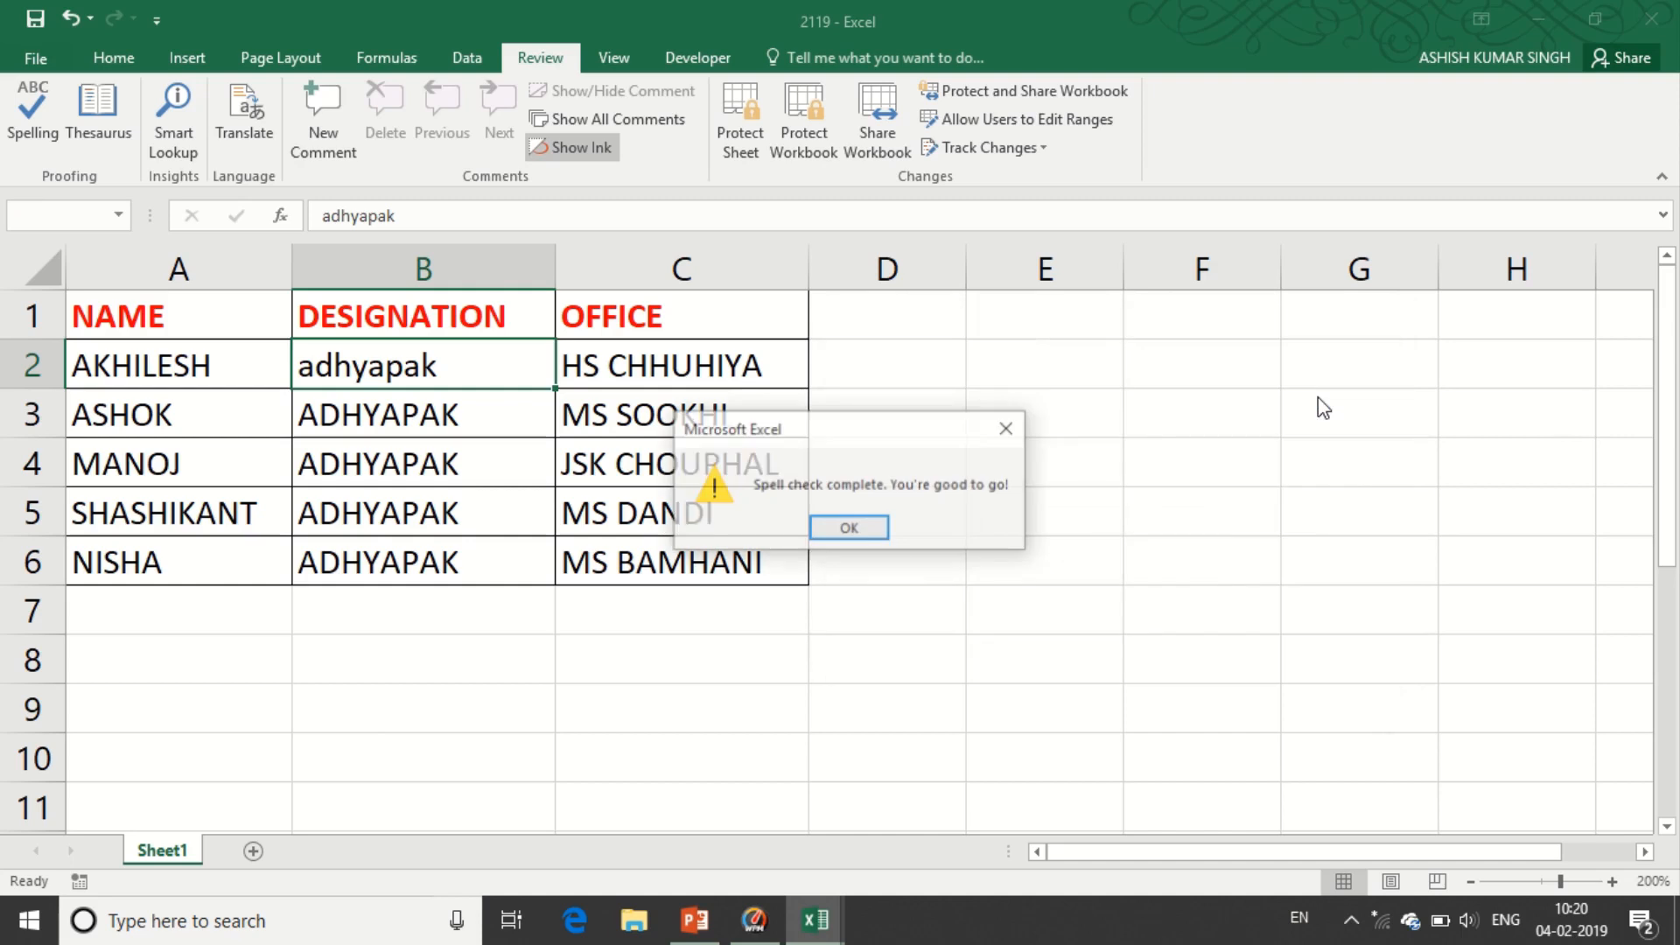
{"action": "left_click", "coordinate": [849, 529]}
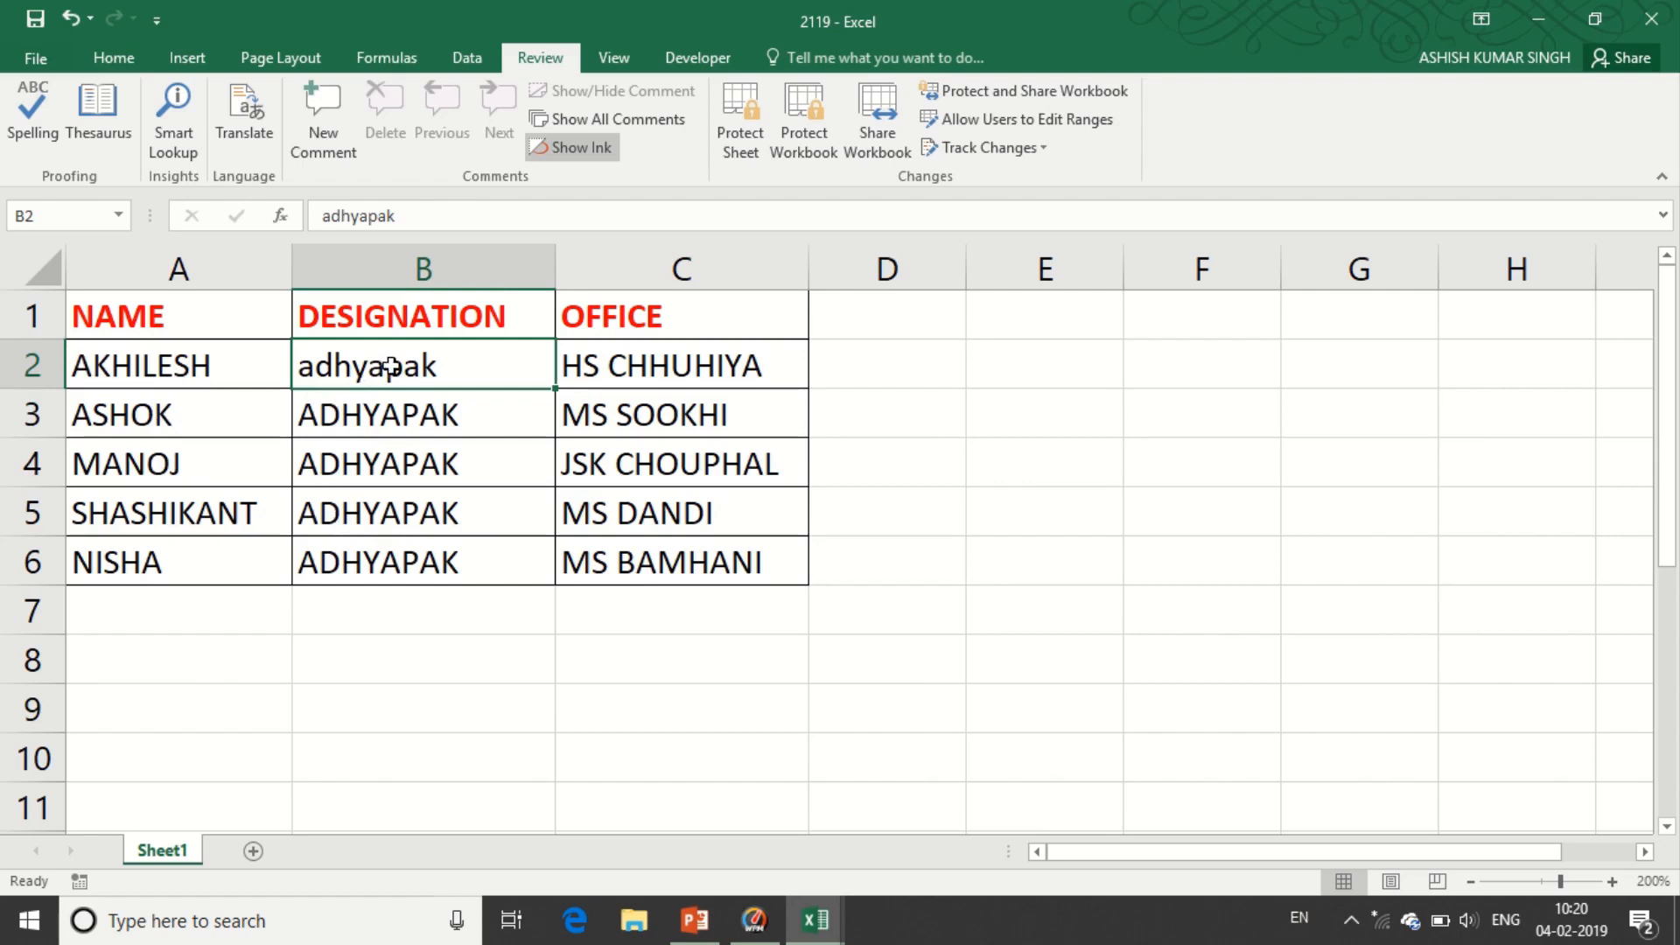
- Retype the B1 header as 'desination'
{"action": "left_click", "coordinate": [404, 318]}
{"action": "type", "text": "desina"}
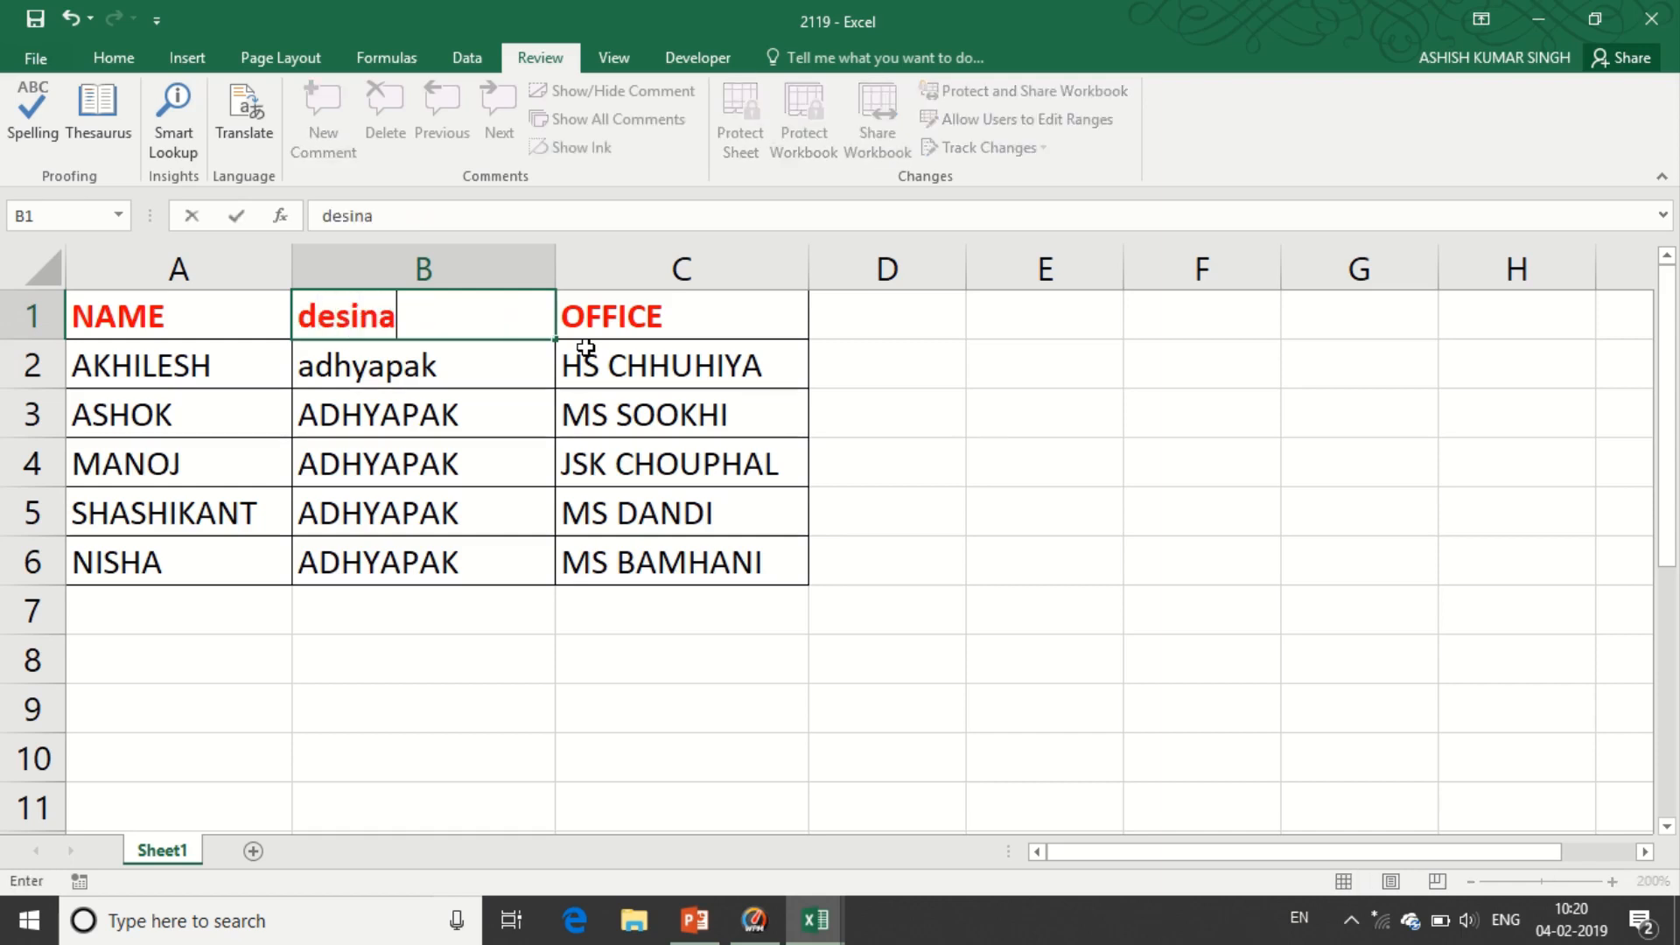
{"action": "type", "text": "tion"}
{"action": "key", "text": "Return"}
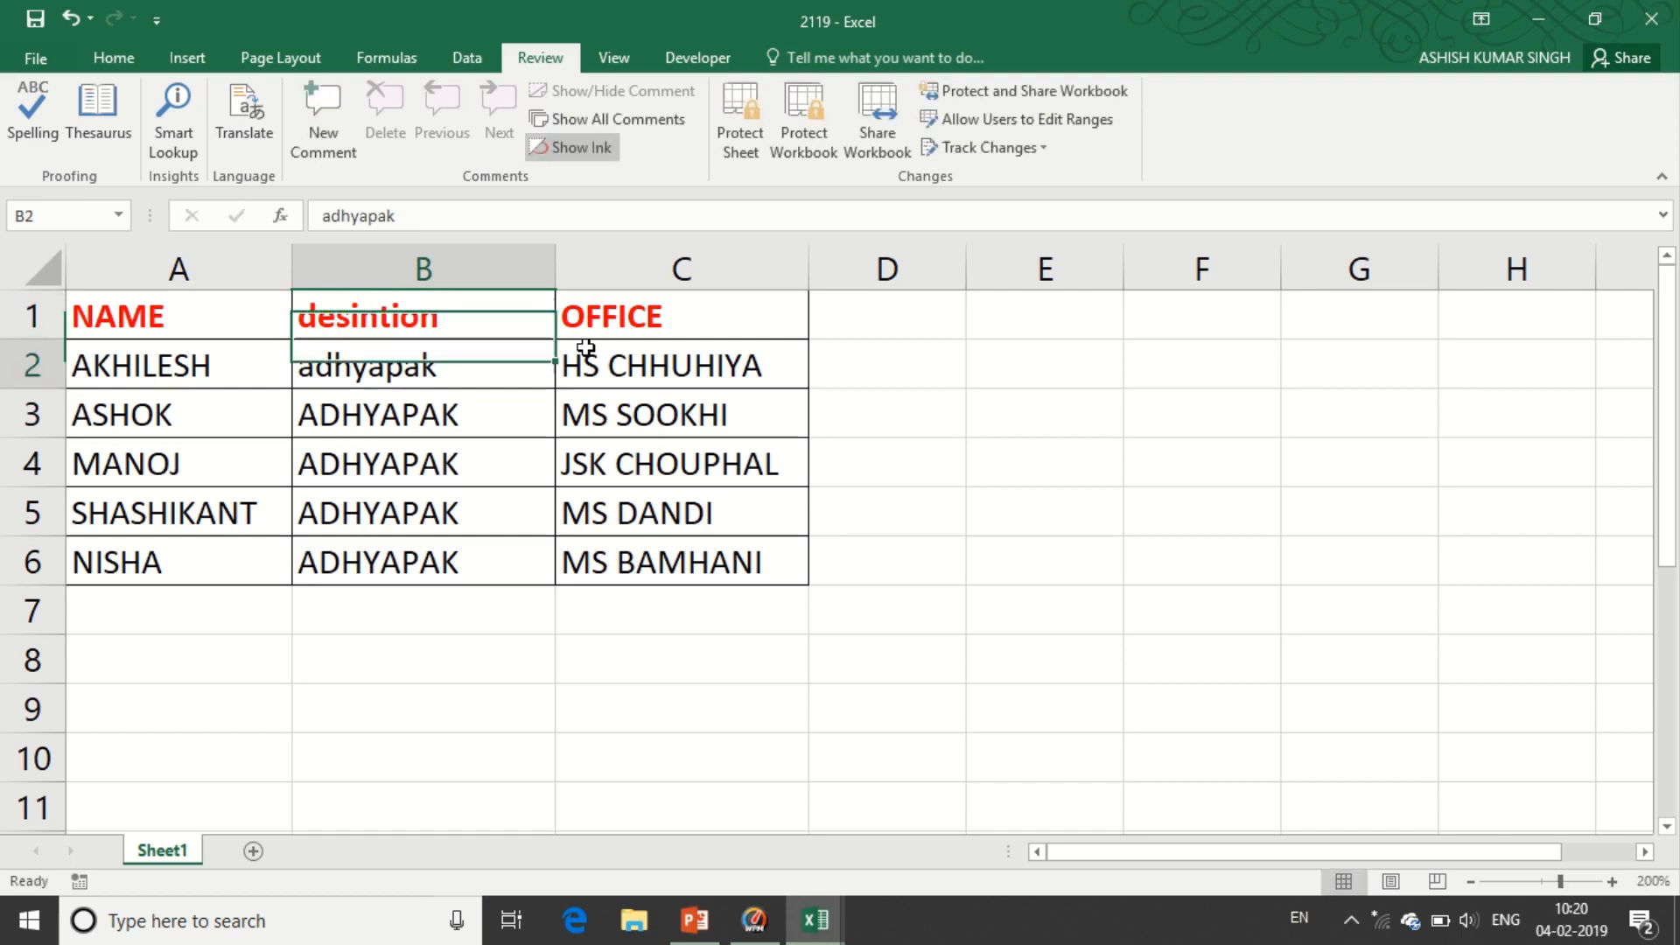
- Spell-check the sheet, changing the header to 'designation' and leaving 'adhyapak' unchanged
{"action": "left_click", "coordinate": [187, 322]}
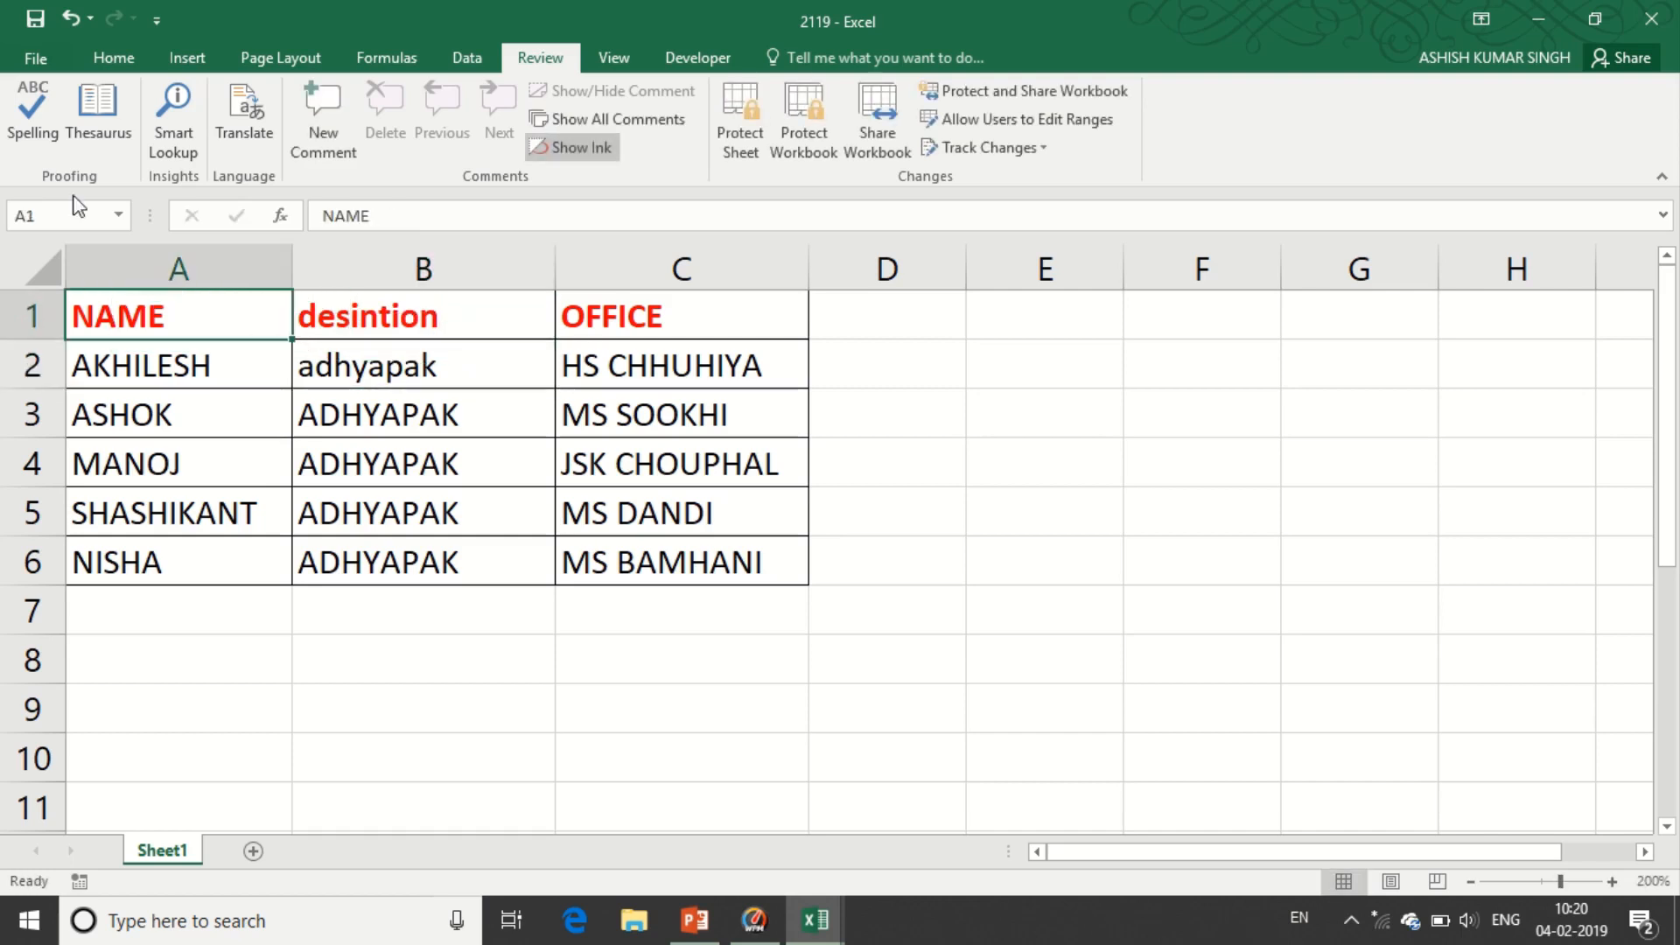
{"action": "left_click", "coordinate": [42, 128]}
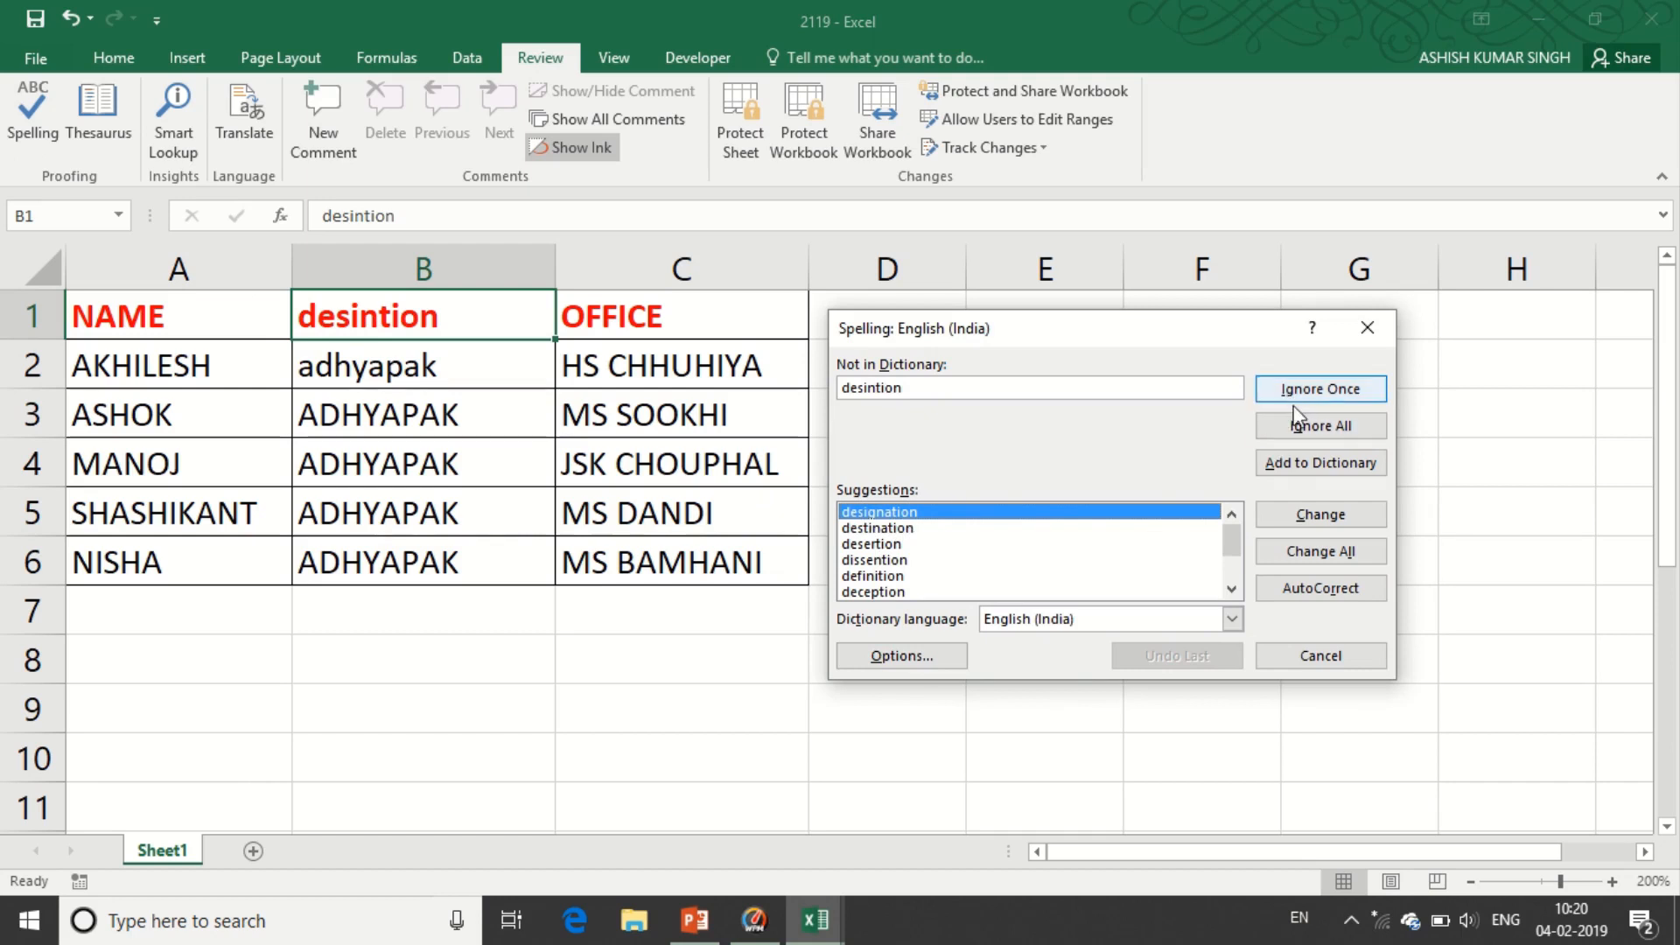
{"action": "left_click", "coordinate": [1321, 515]}
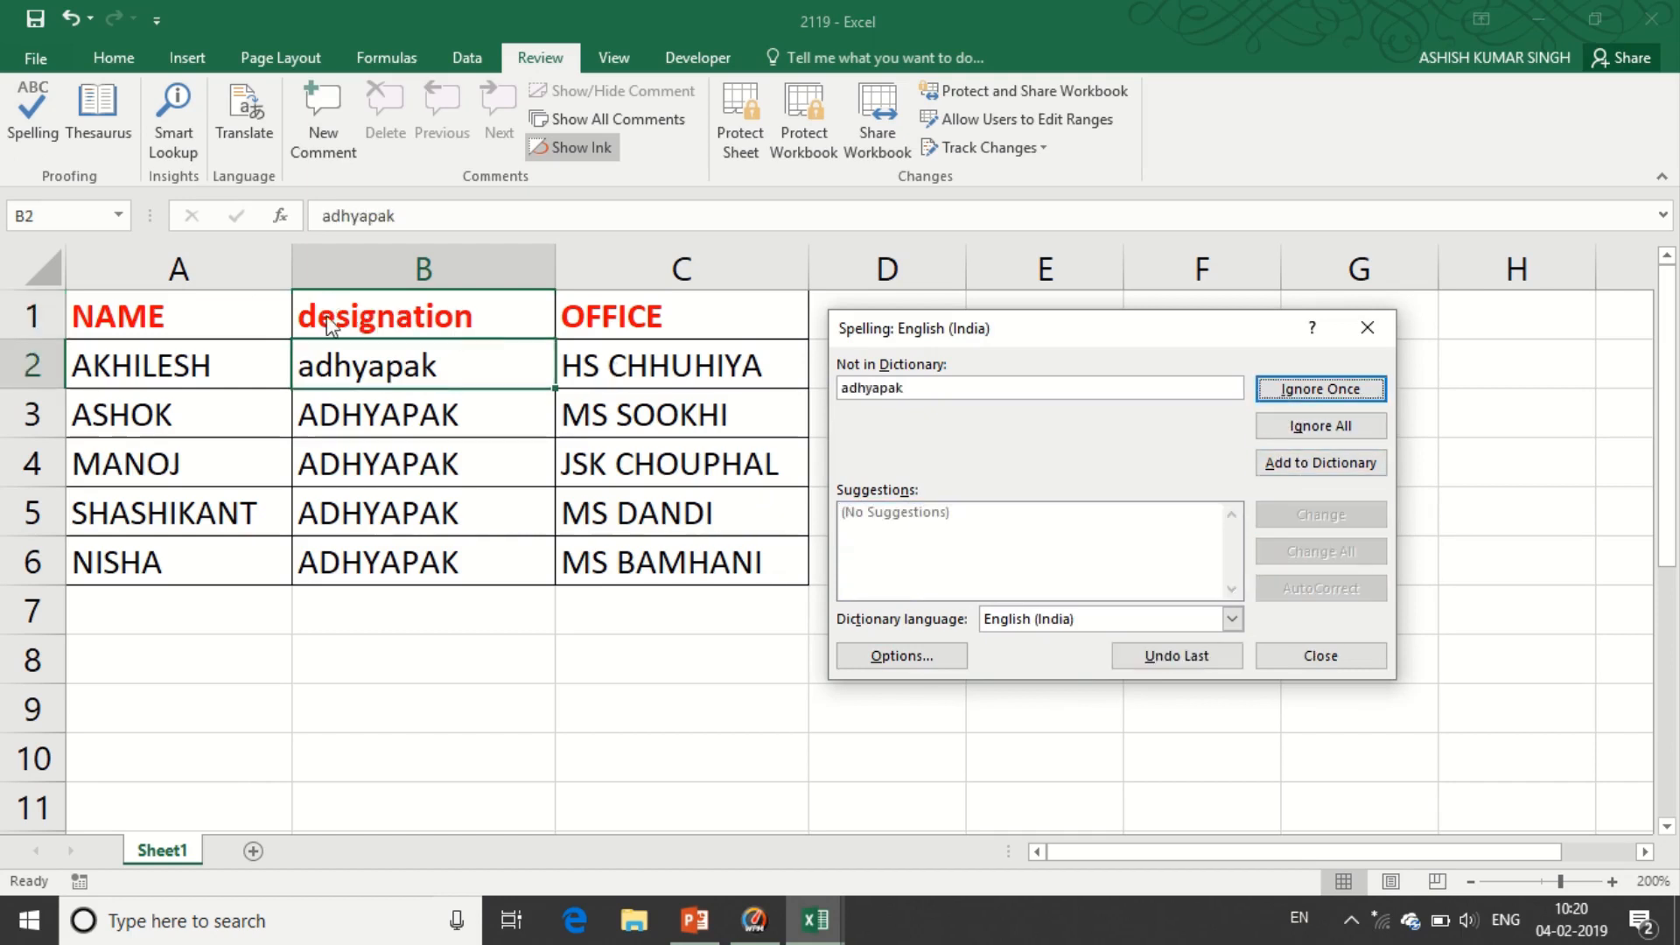
{"action": "left_click", "coordinate": [1330, 664]}
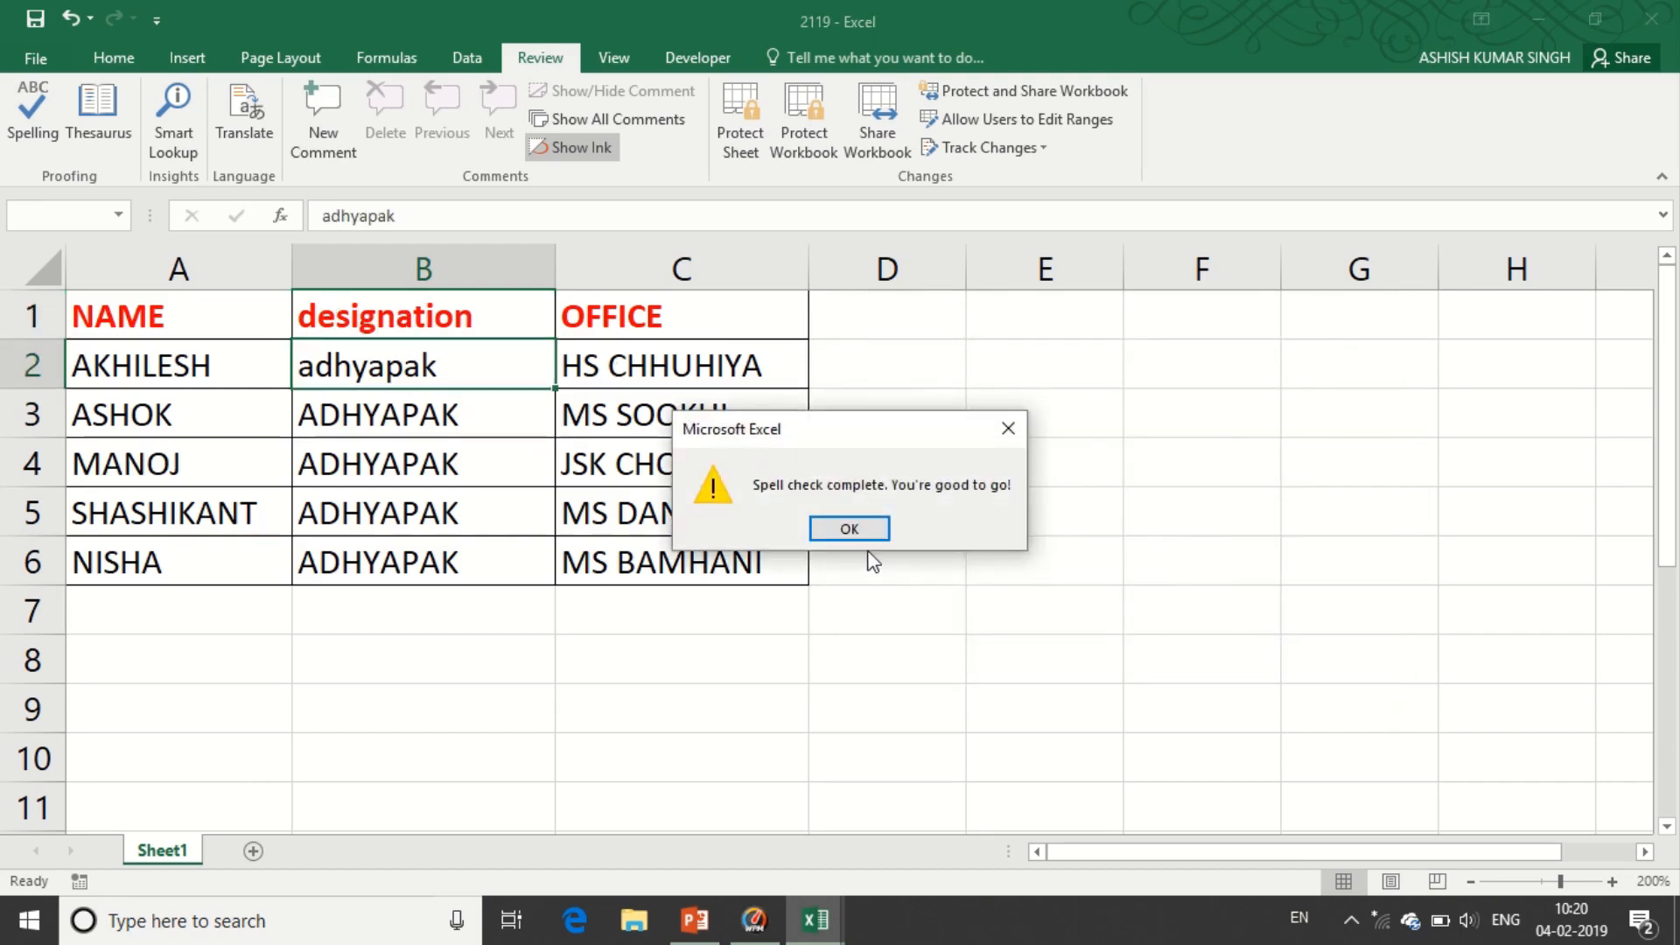
{"action": "left_click", "coordinate": [849, 528]}
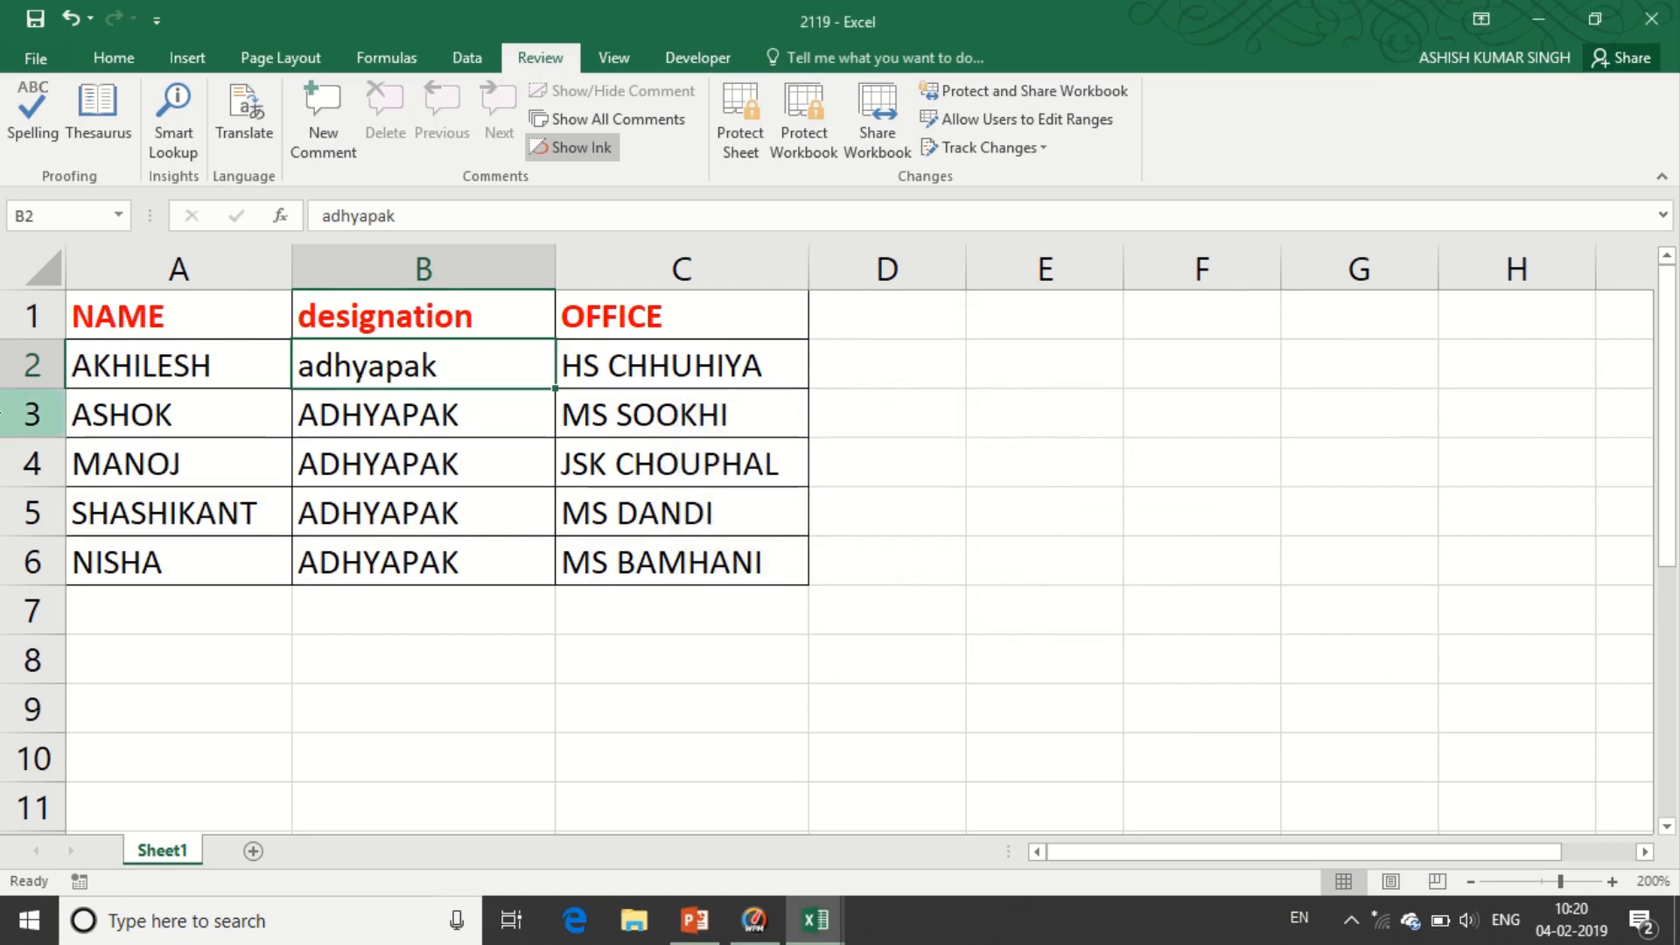
- Show Thesaurus synonyms for 'designation' in B1, closing the failed Smart Lookup pane
{"action": "left_click", "coordinate": [356, 320]}
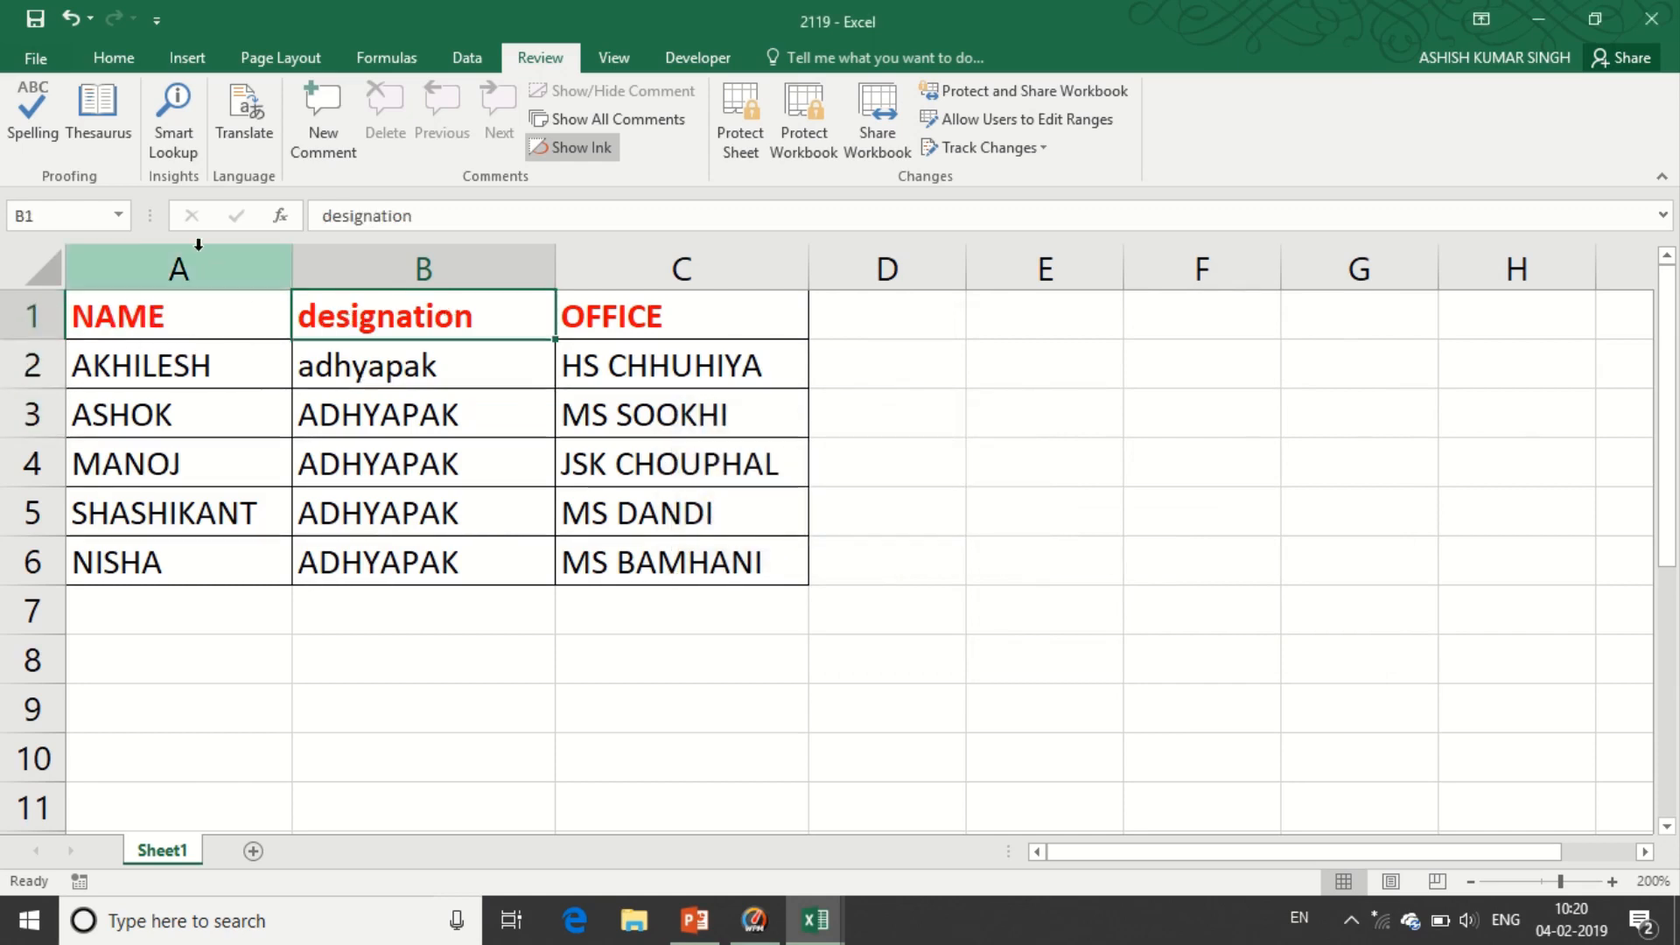
{"action": "left_click", "coordinate": [97, 113]}
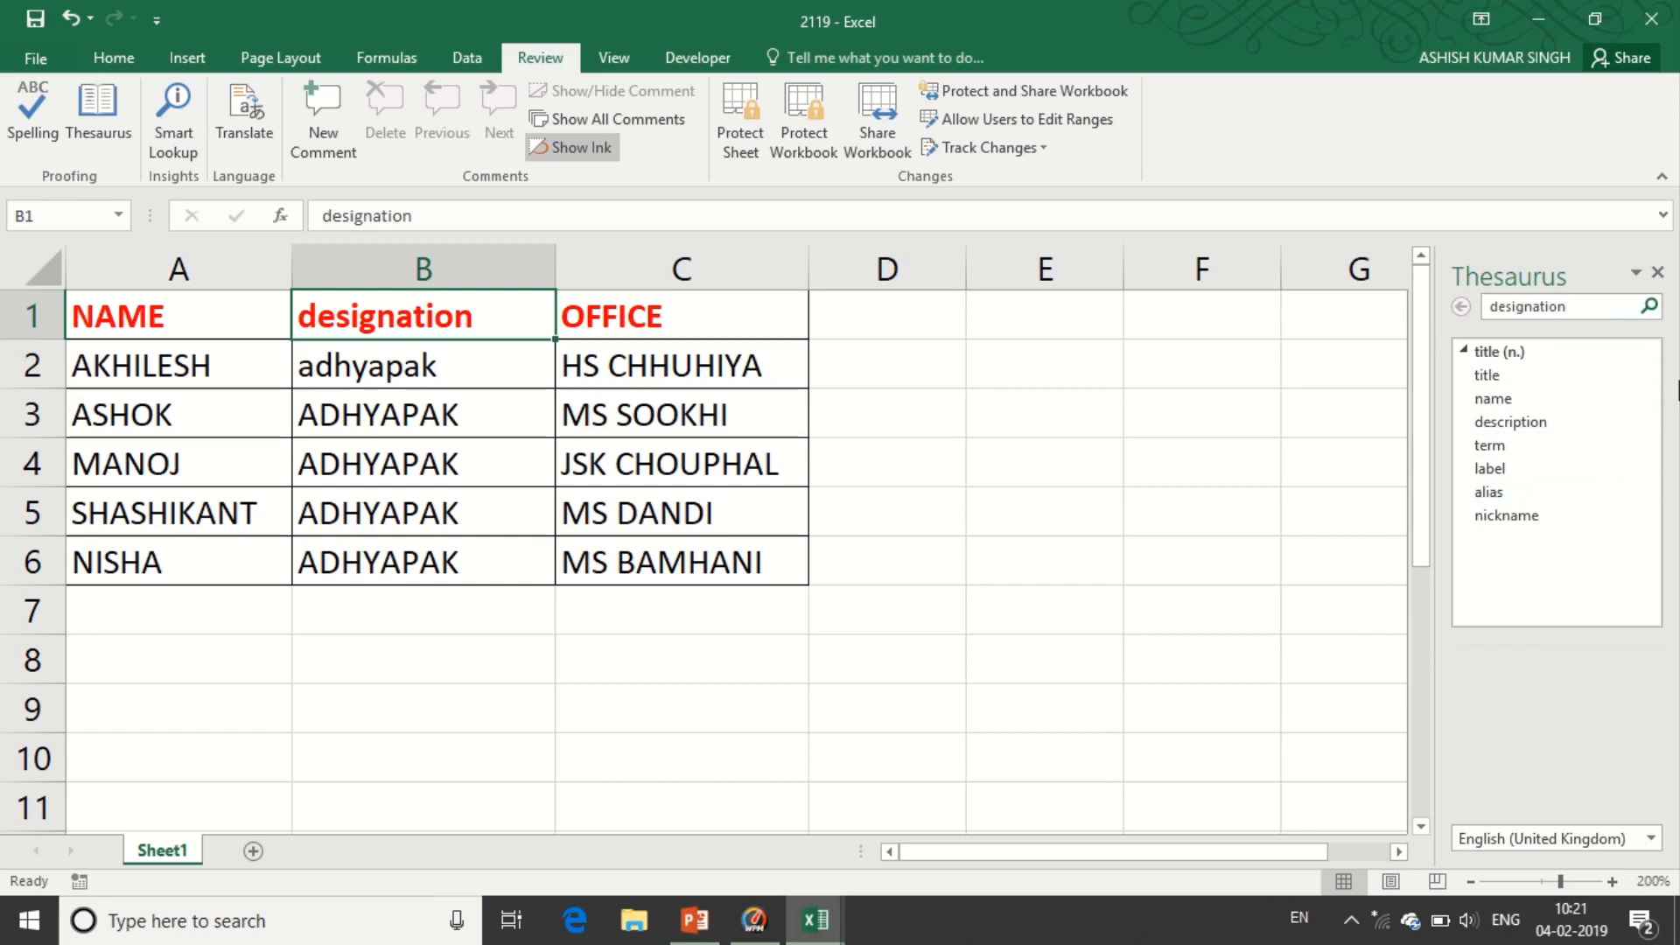
{"action": "left_click", "coordinate": [188, 154]}
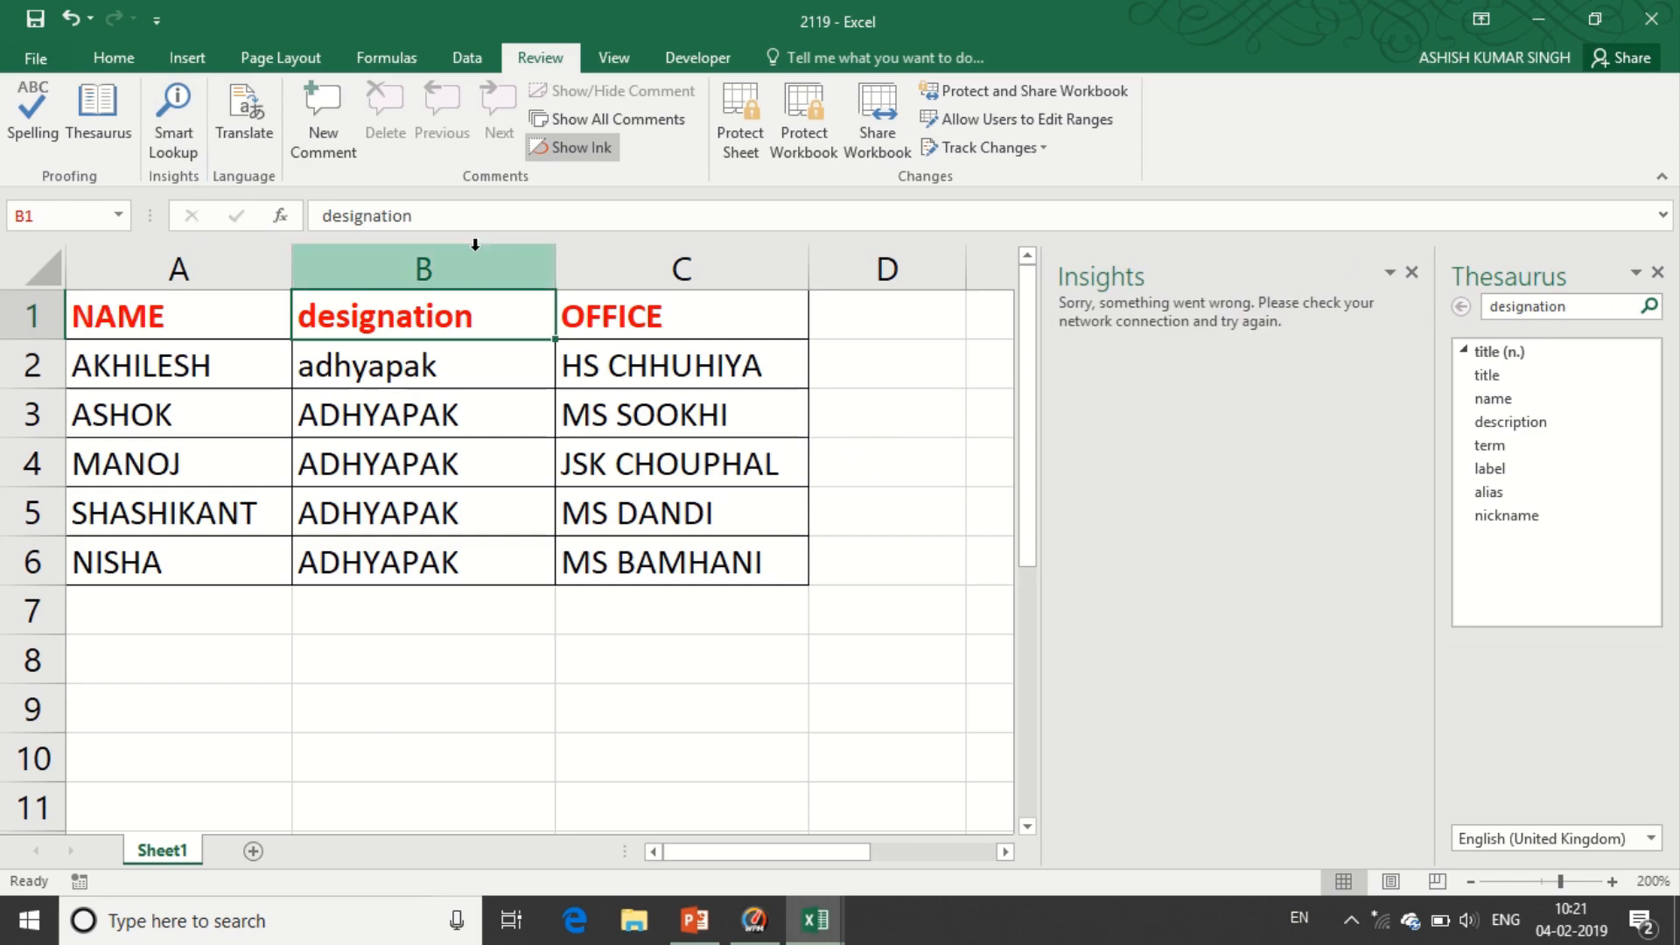
{"action": "left_click", "coordinate": [1411, 272]}
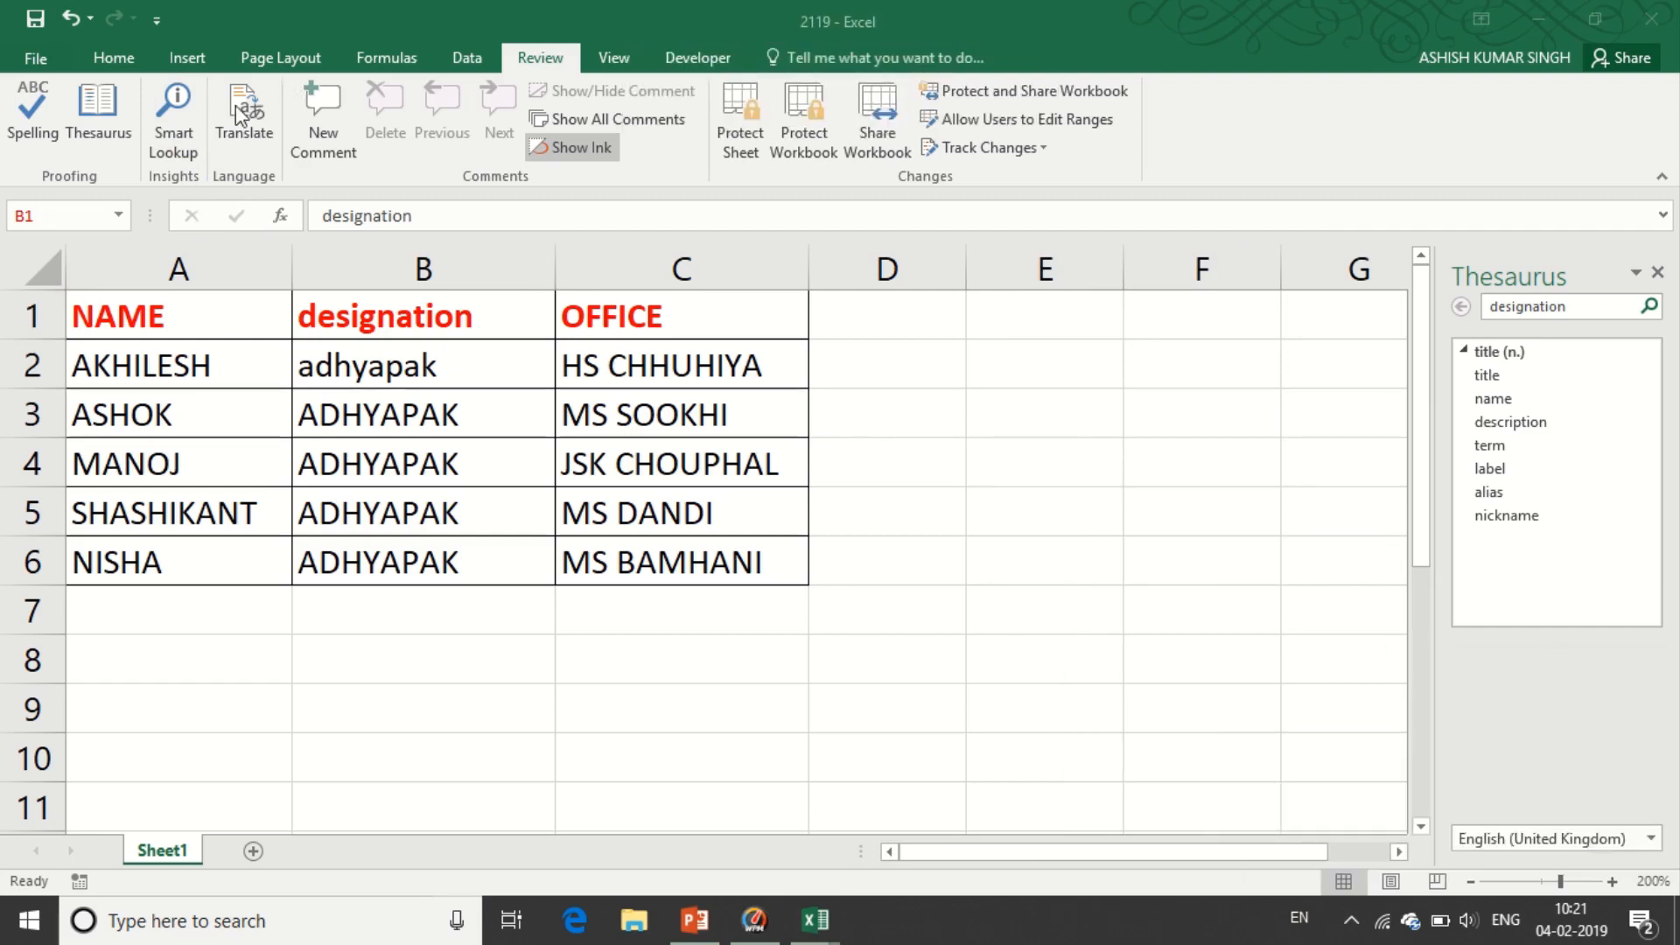
{"action": "left_click", "coordinate": [171, 133]}
{"action": "left_click", "coordinate": [179, 127]}
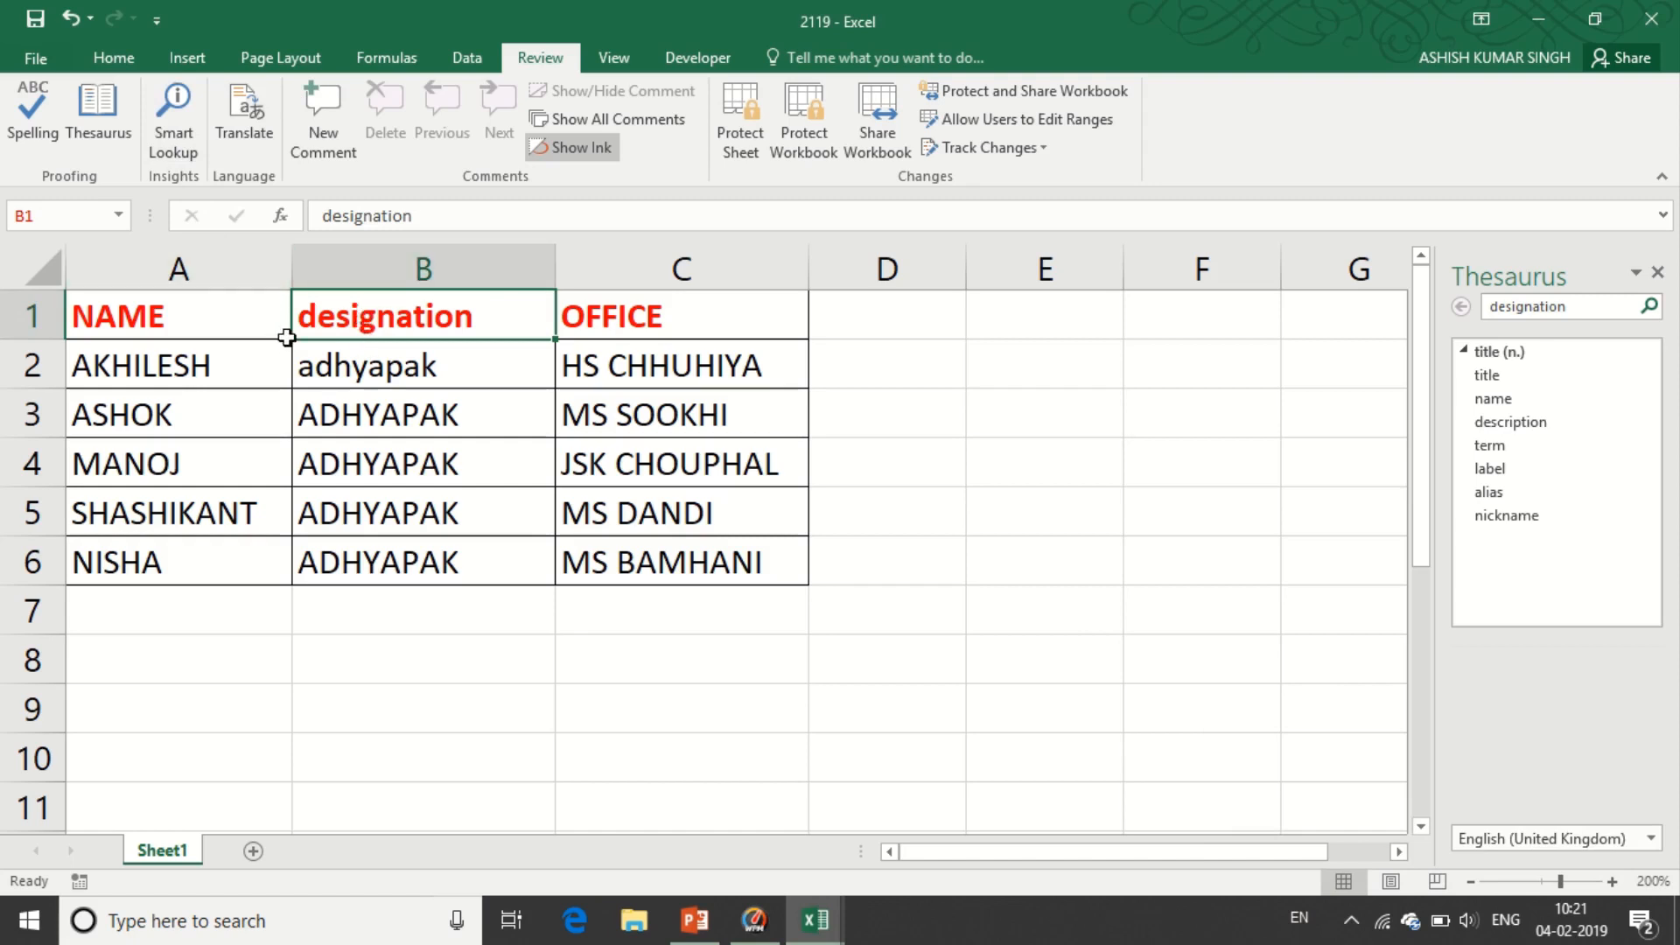
- Browse the Smart Lookup results for 'designation', then close the Insights and Thesaurus panes
{"action": "left_click", "coordinate": [187, 133]}
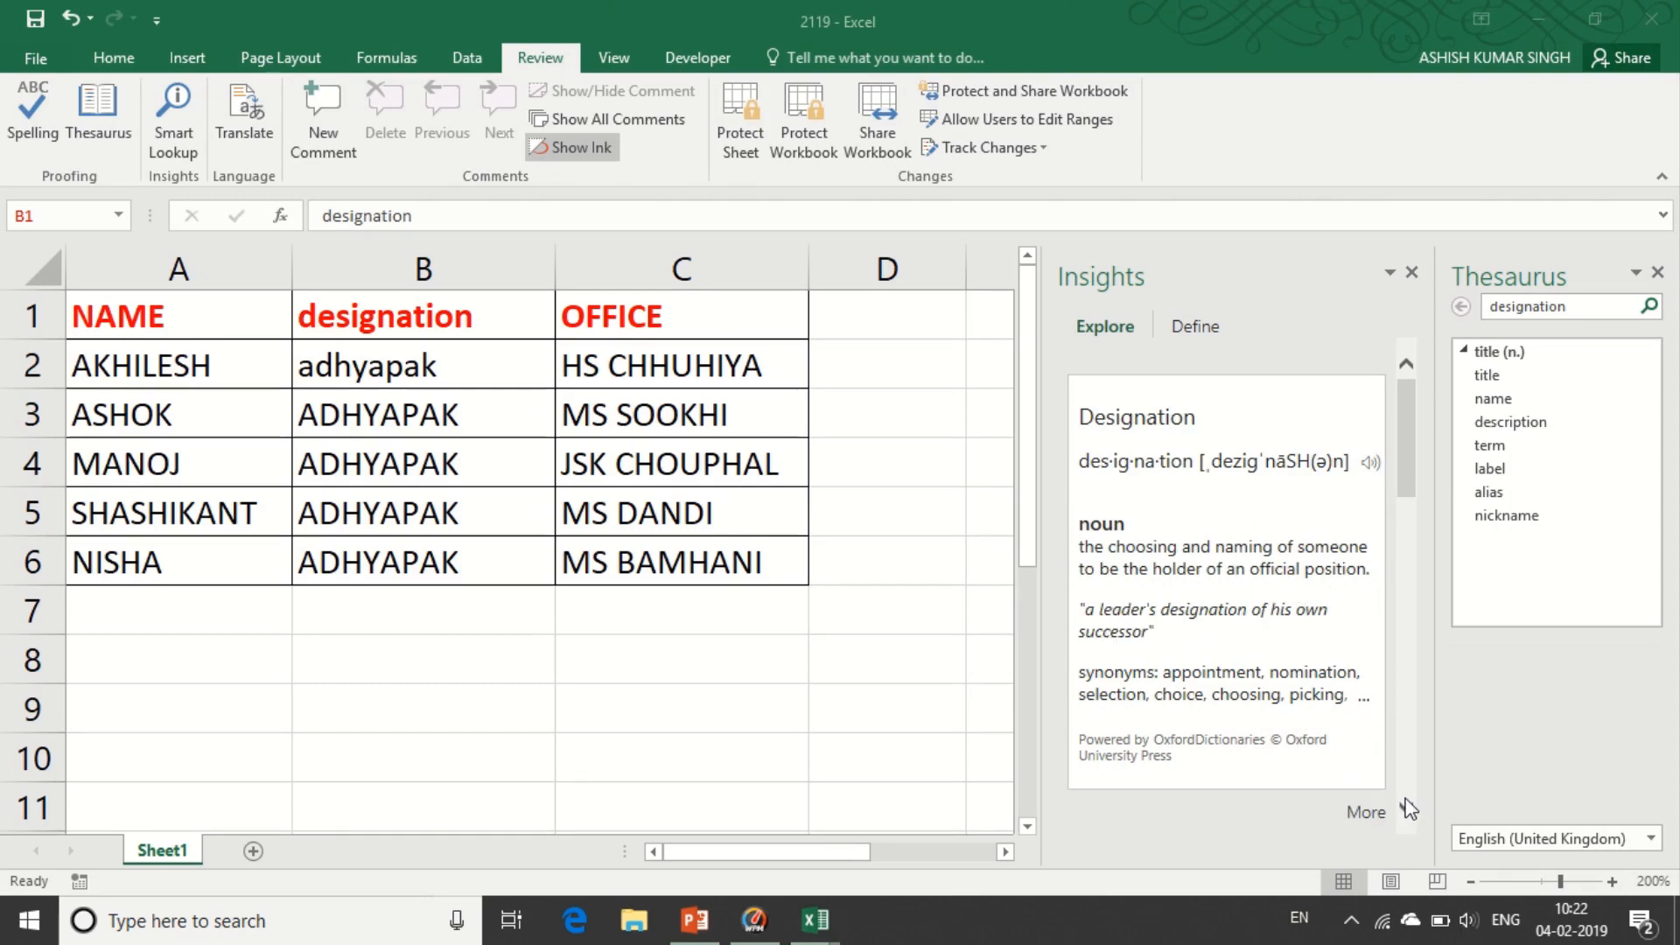
{"action": "scroll", "coordinate": [1411, 814], "scroll_direction": "down", "scroll_amount": 5}
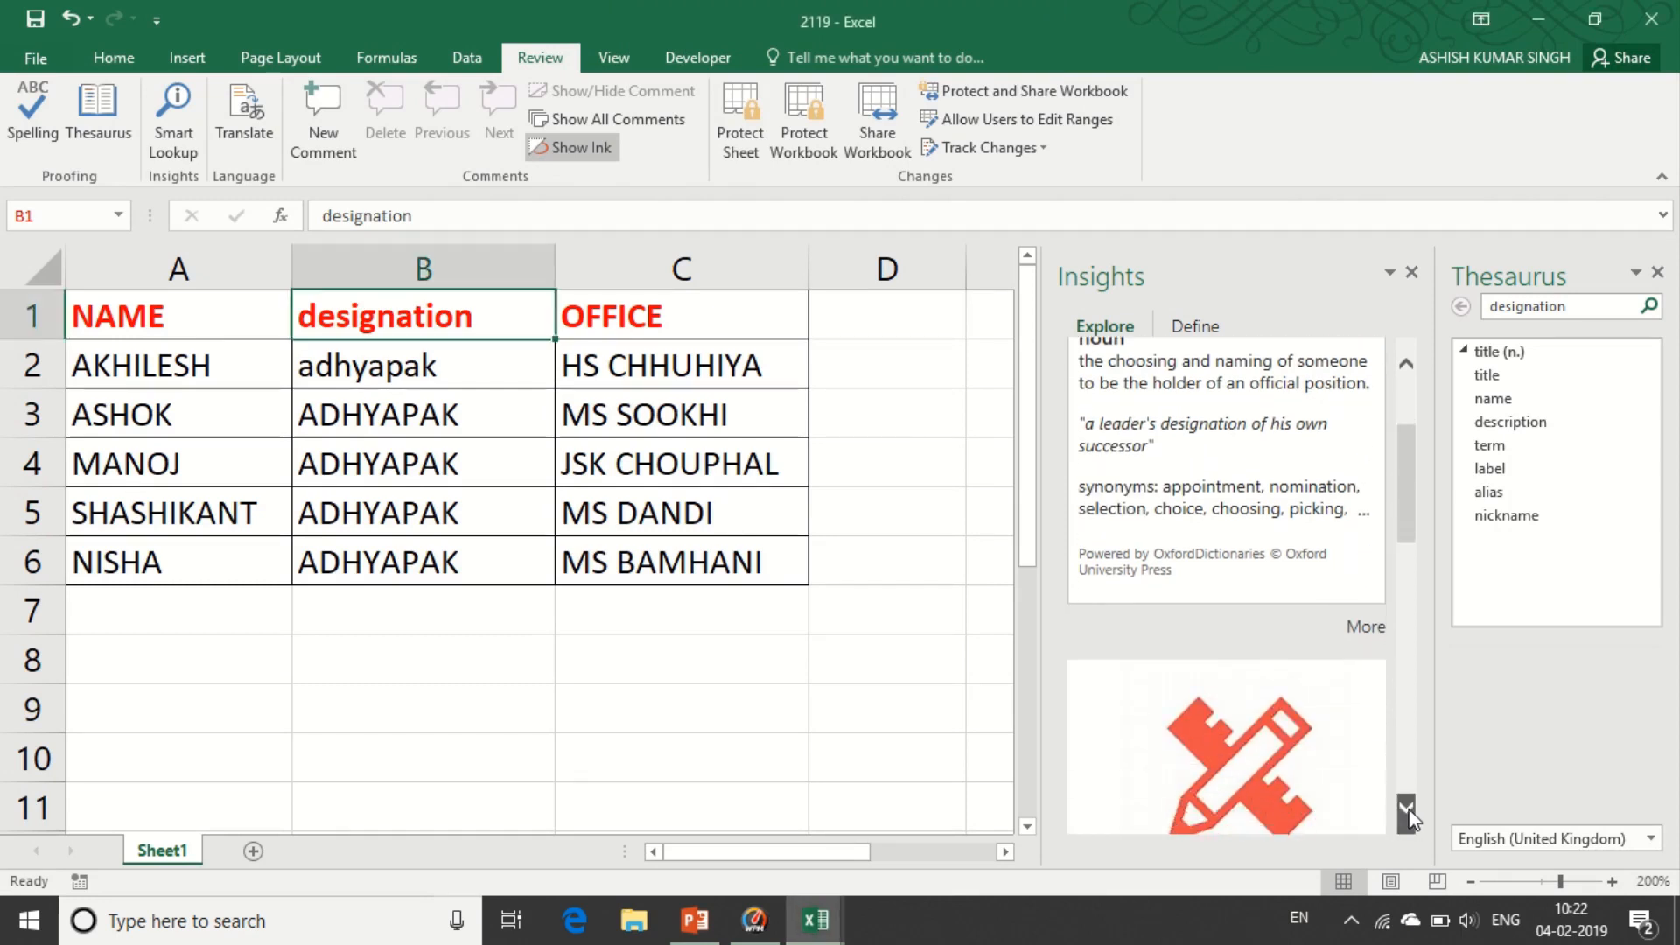
{"action": "scroll", "coordinate": [1411, 814], "scroll_direction": "down", "scroll_amount": 7}
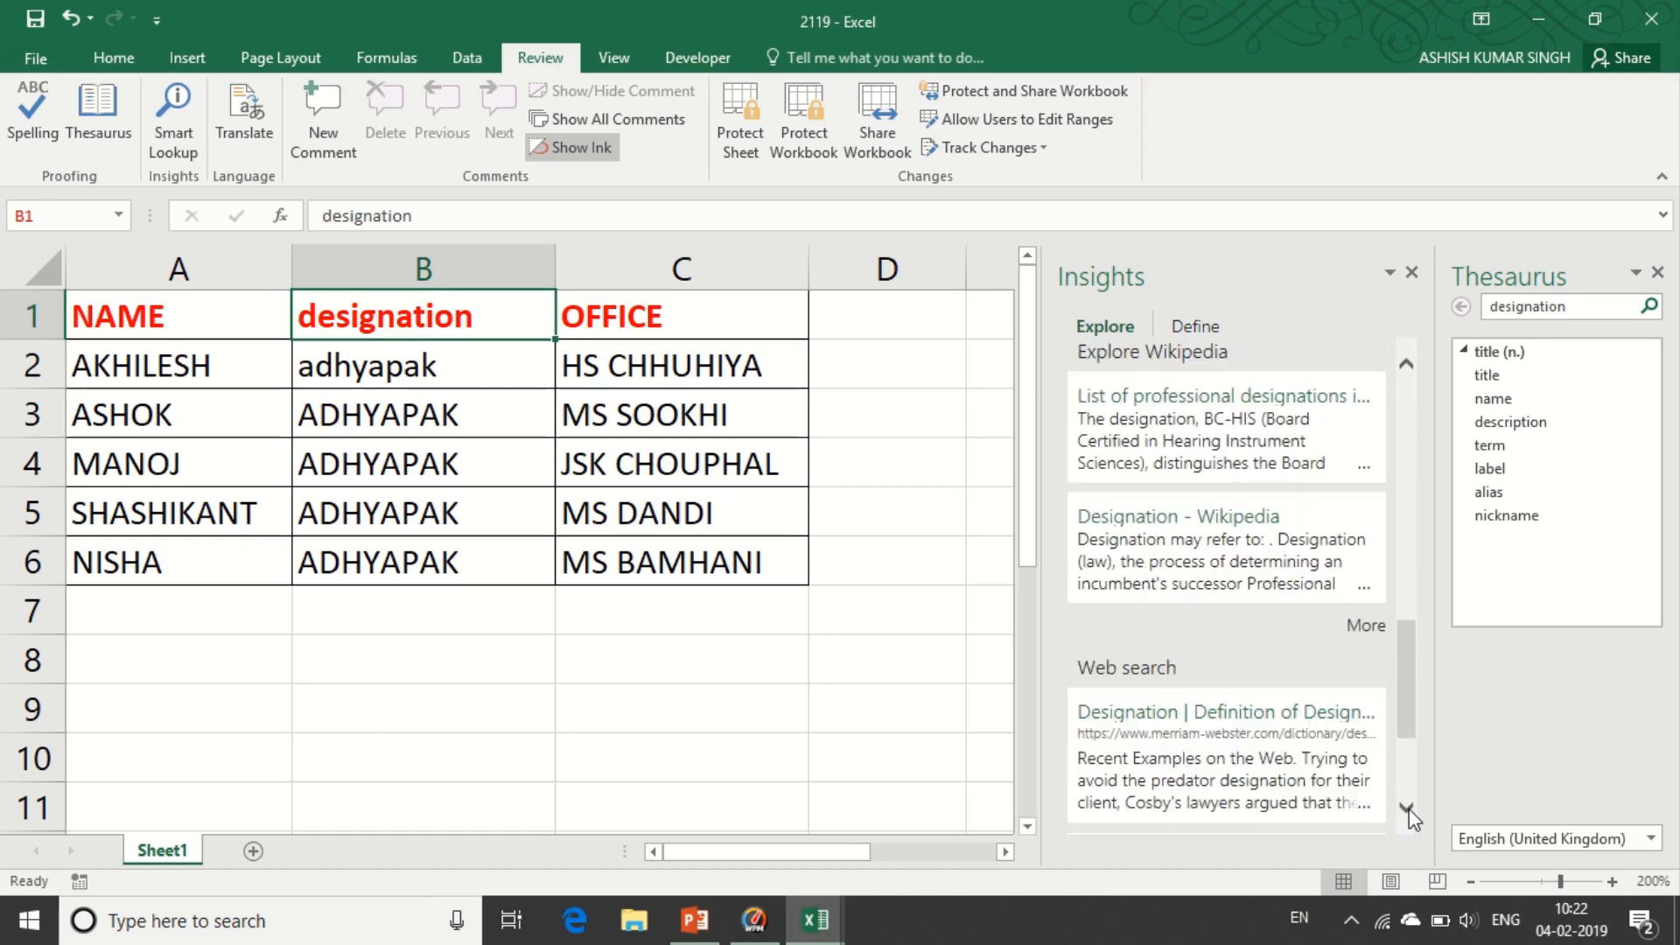
{"action": "scroll", "coordinate": [1409, 814], "scroll_direction": "down", "scroll_amount": 4}
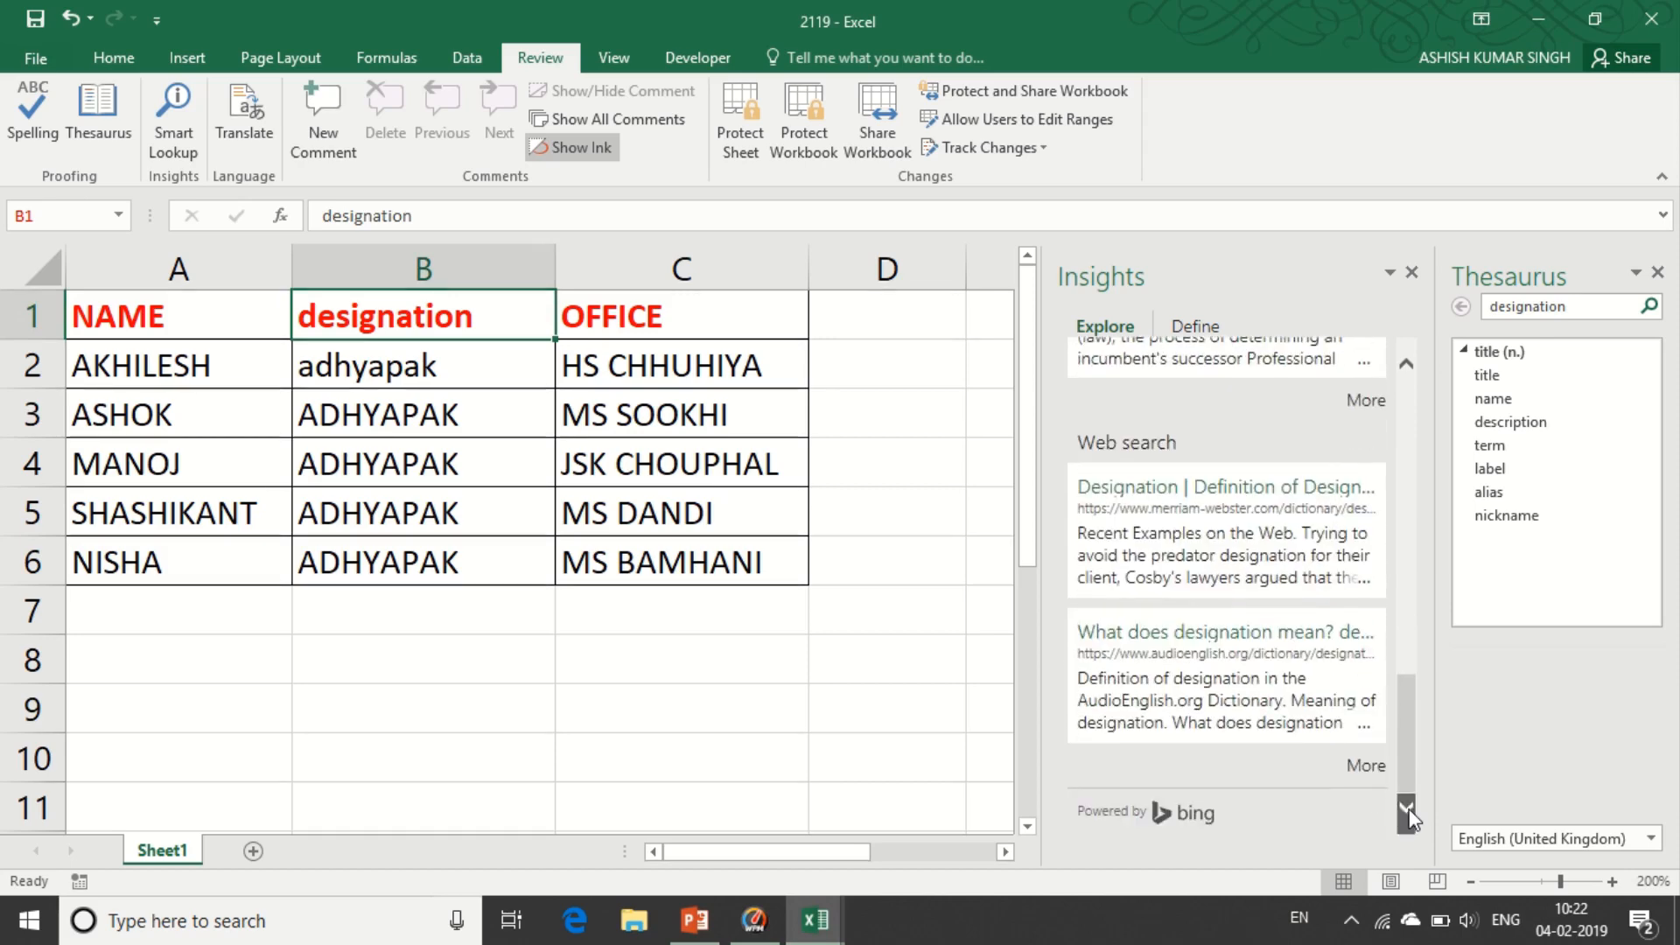
{"action": "left_click_drag", "start_coordinate": [1404, 785], "coordinate": [1405, 507]}
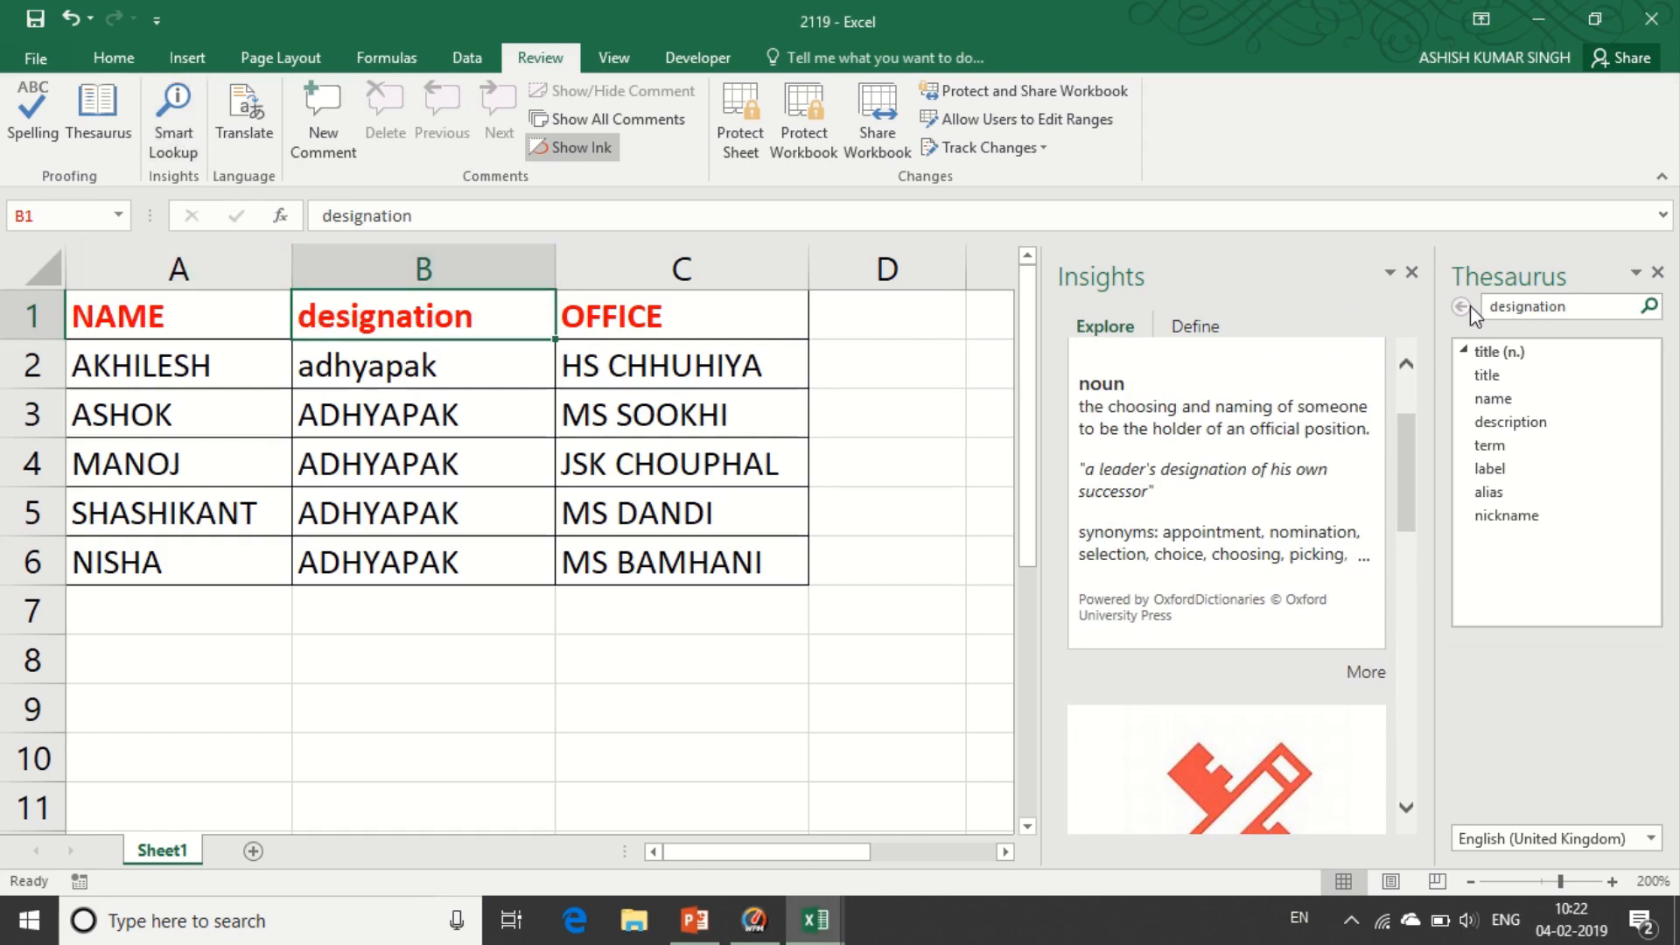
{"action": "left_click", "coordinate": [1412, 273]}
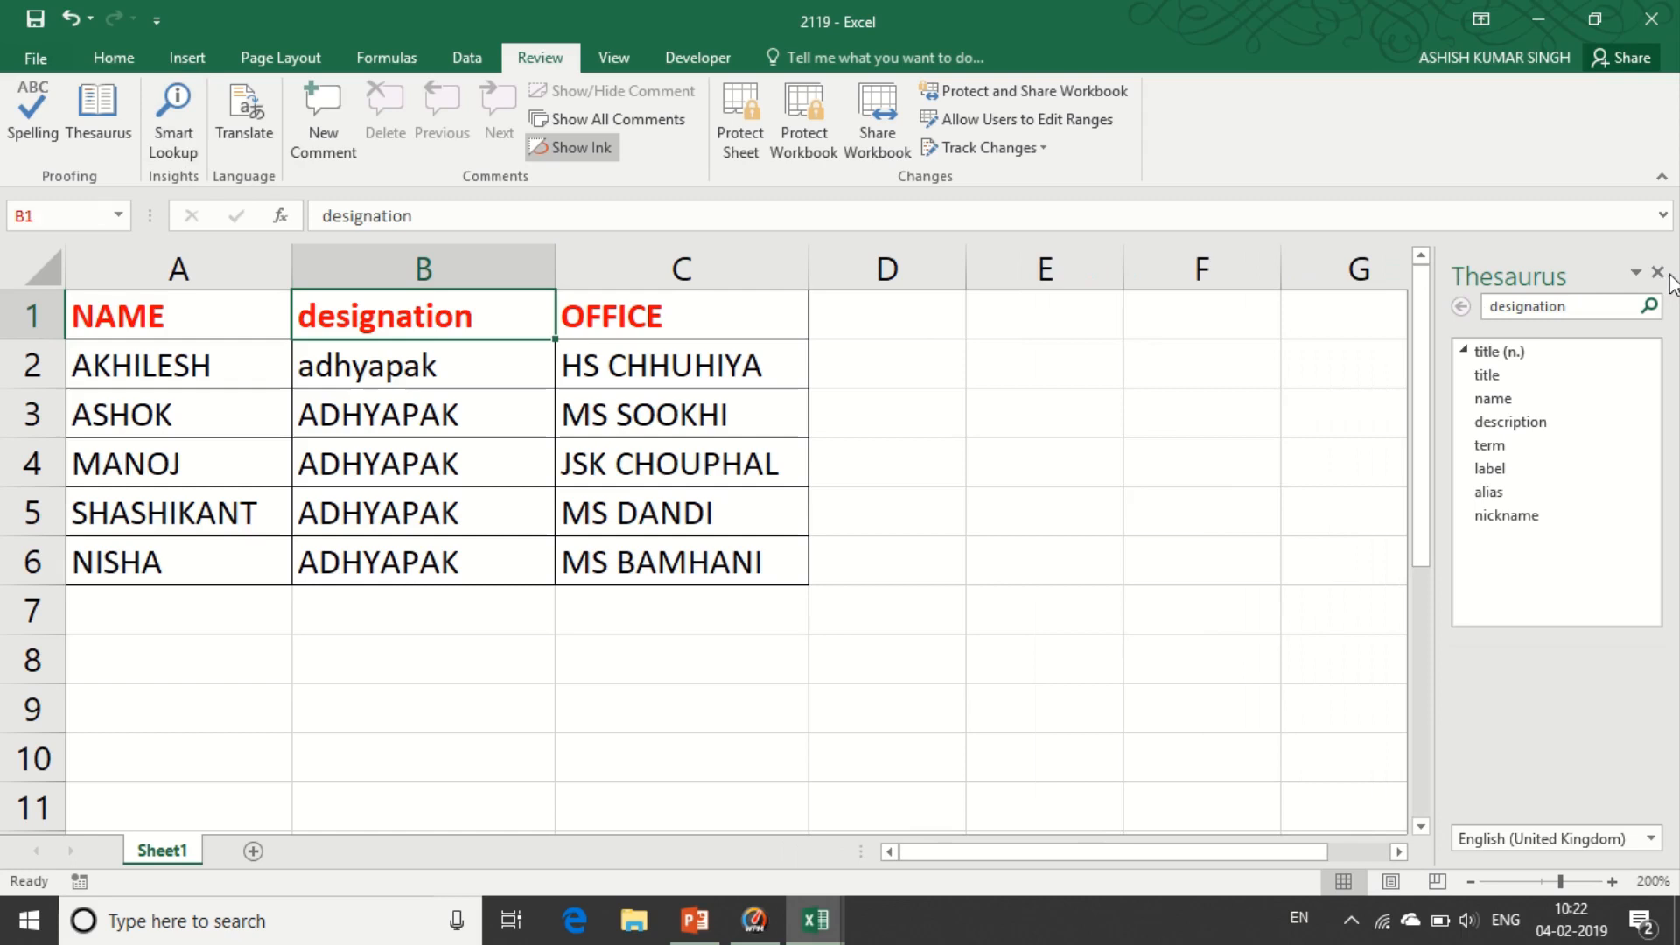
{"action": "left_click", "coordinate": [1659, 273]}
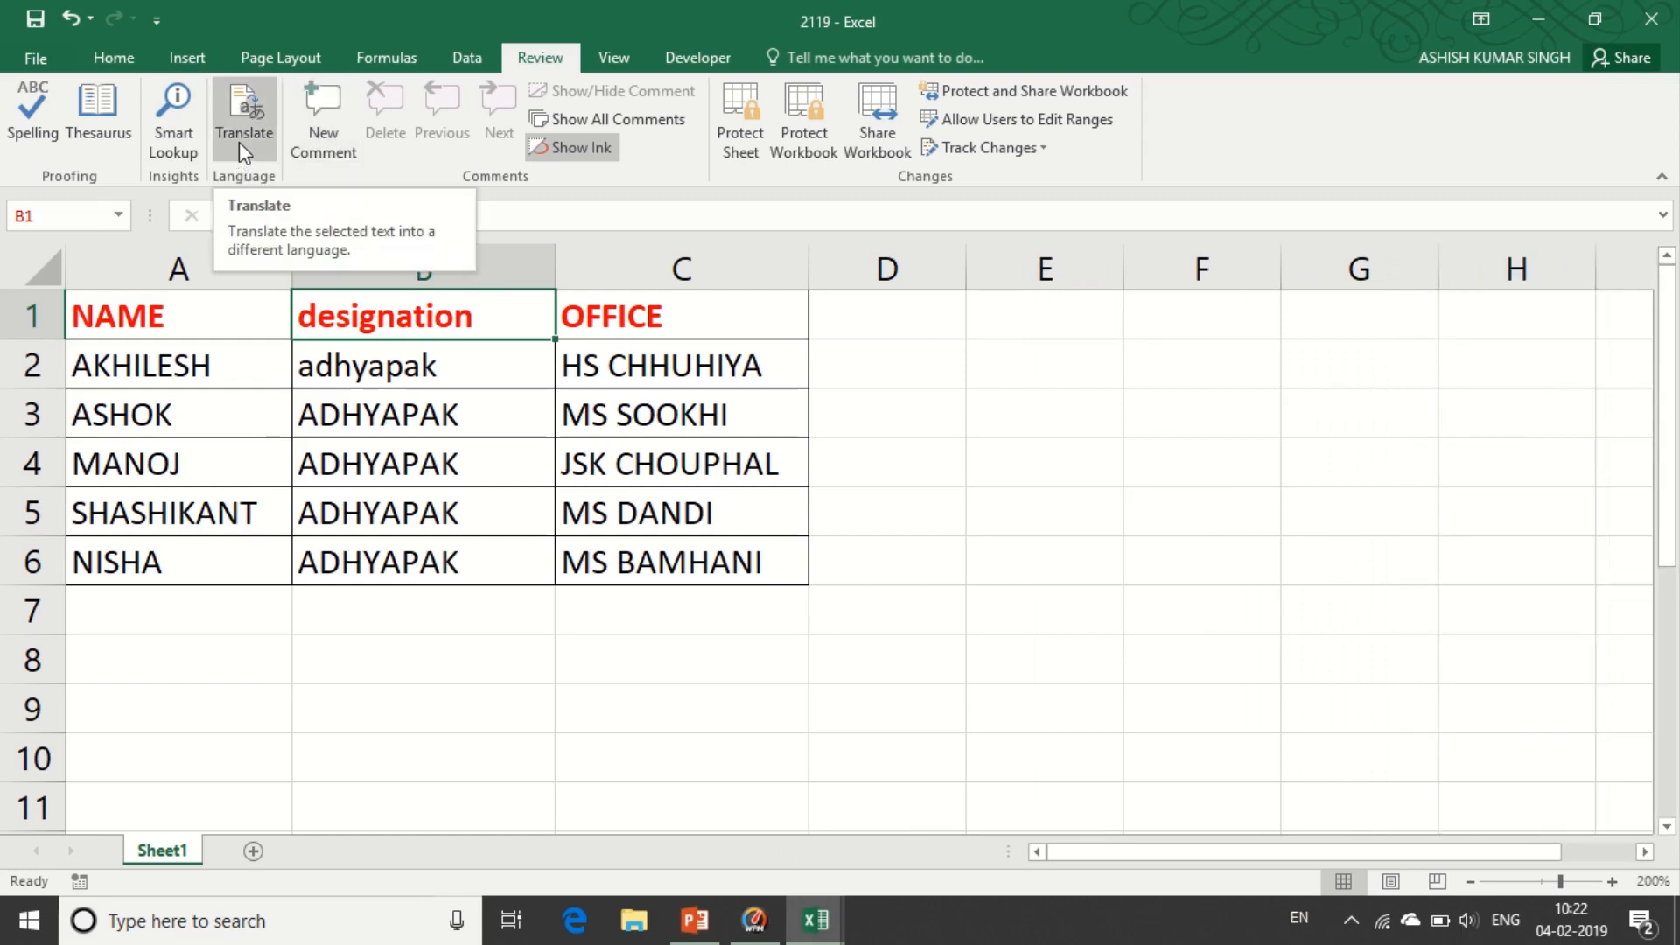
- Translate A1:C2 into Hindi, then undo the translation that filled every cell
{"action": "left_click_drag", "start_coordinate": [161, 317], "coordinate": [574, 368]}
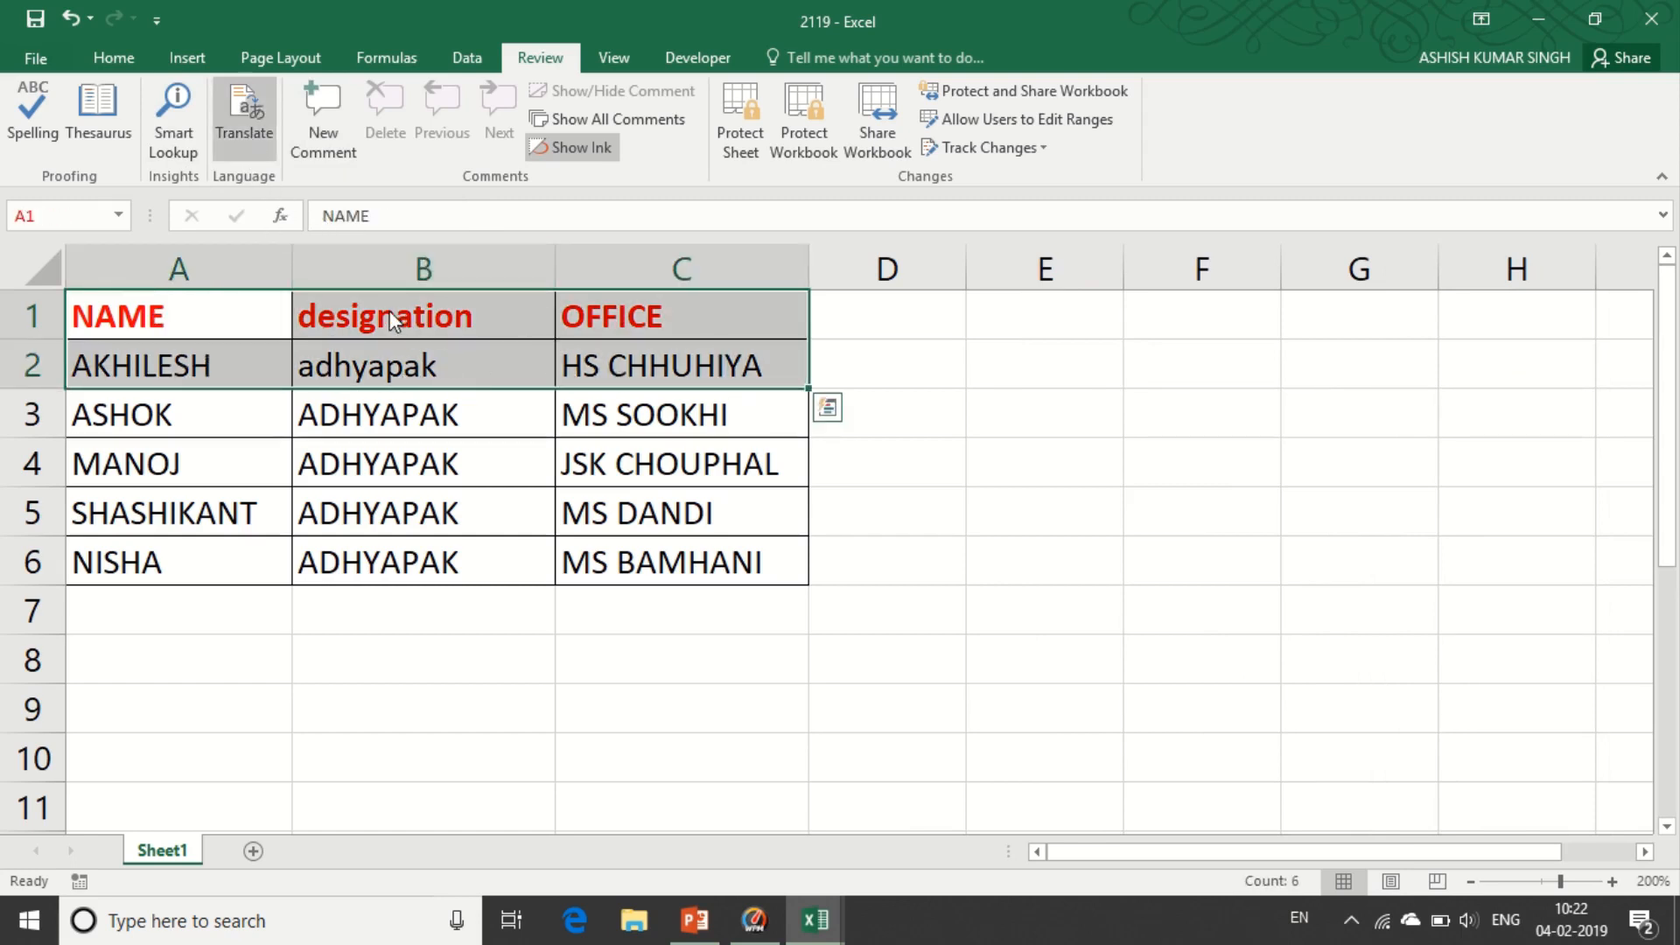
{"action": "left_click", "coordinate": [244, 122]}
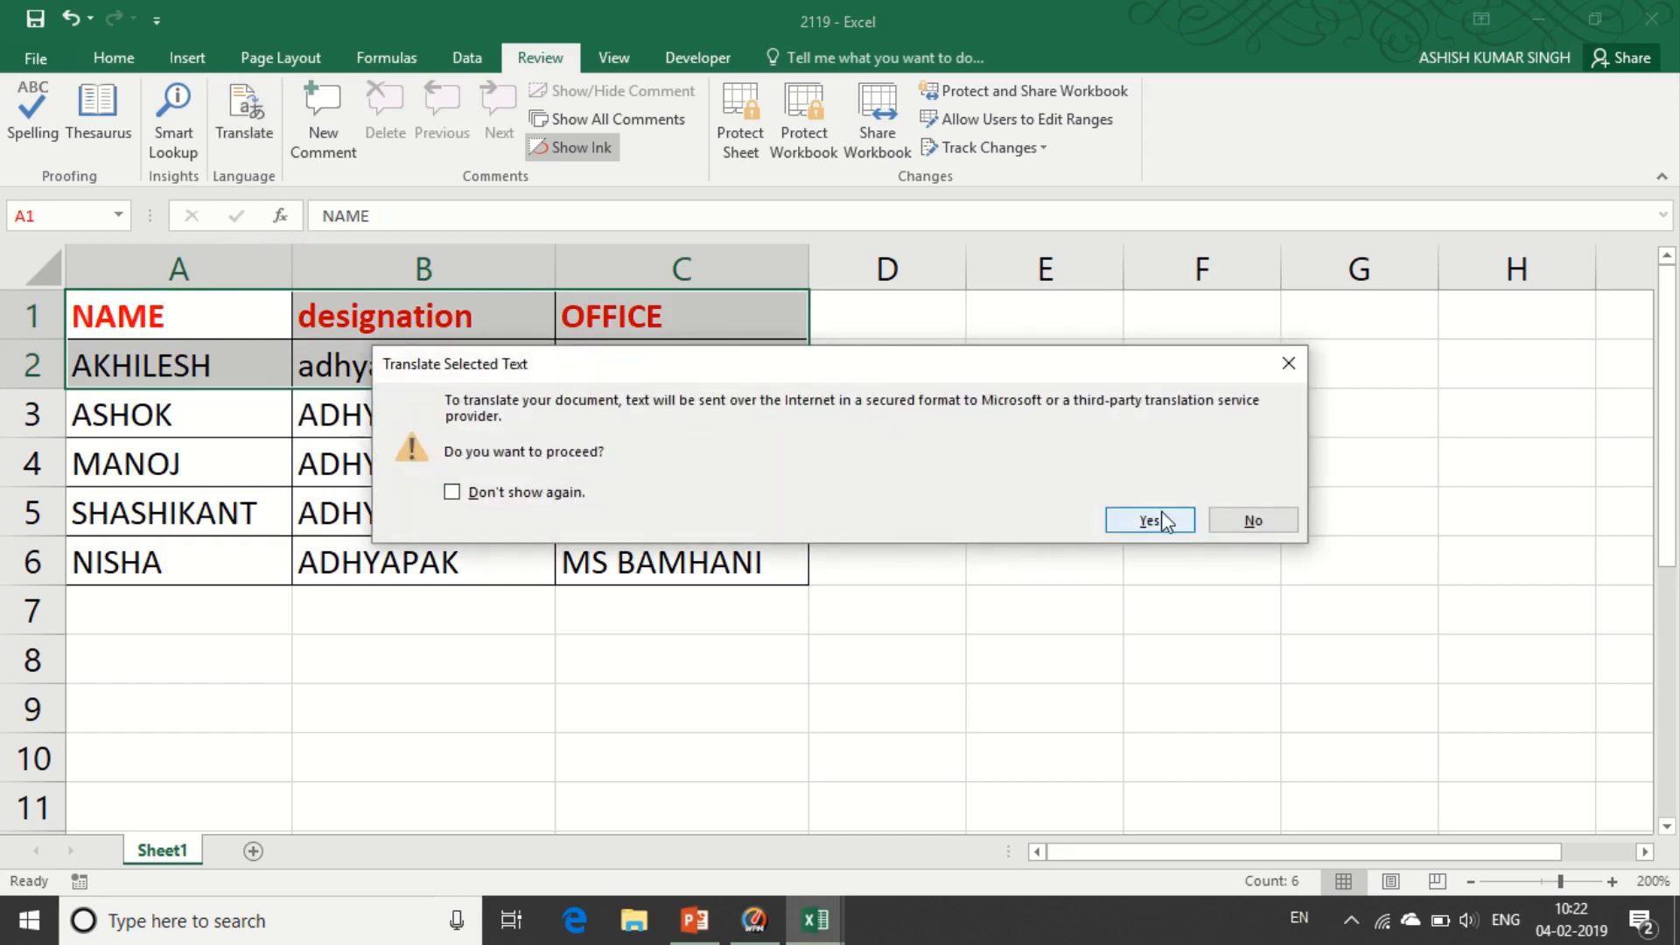
{"action": "left_click", "coordinate": [1153, 522]}
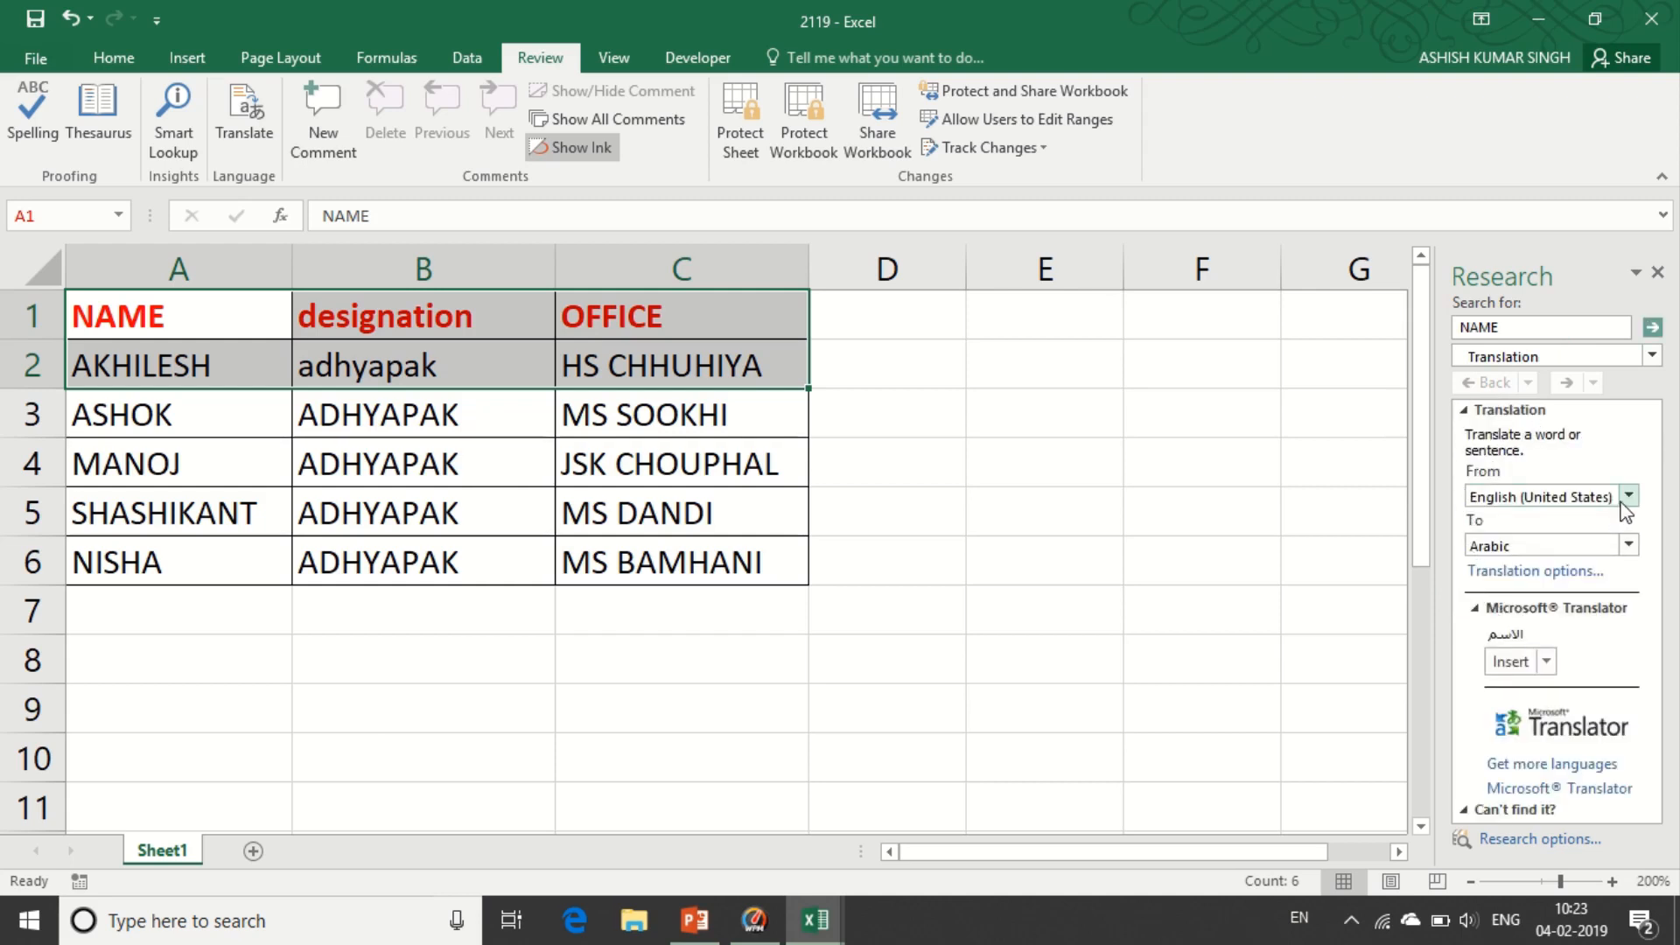
{"action": "left_click", "coordinate": [1629, 546]}
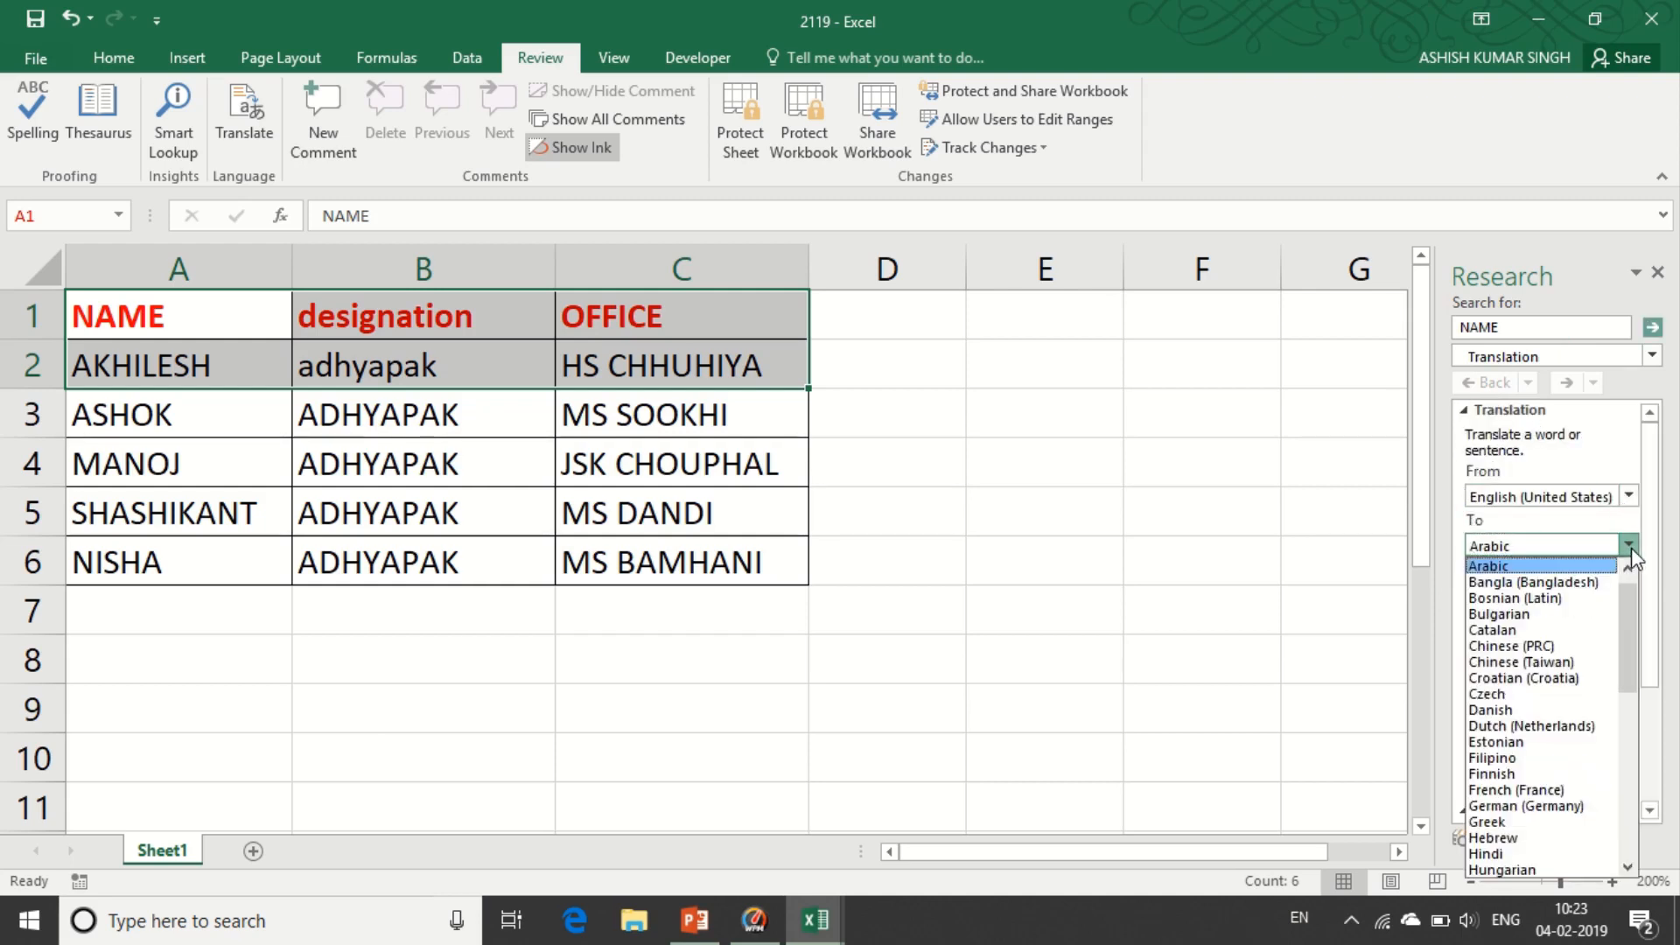
{"action": "left_click", "coordinate": [1499, 851]}
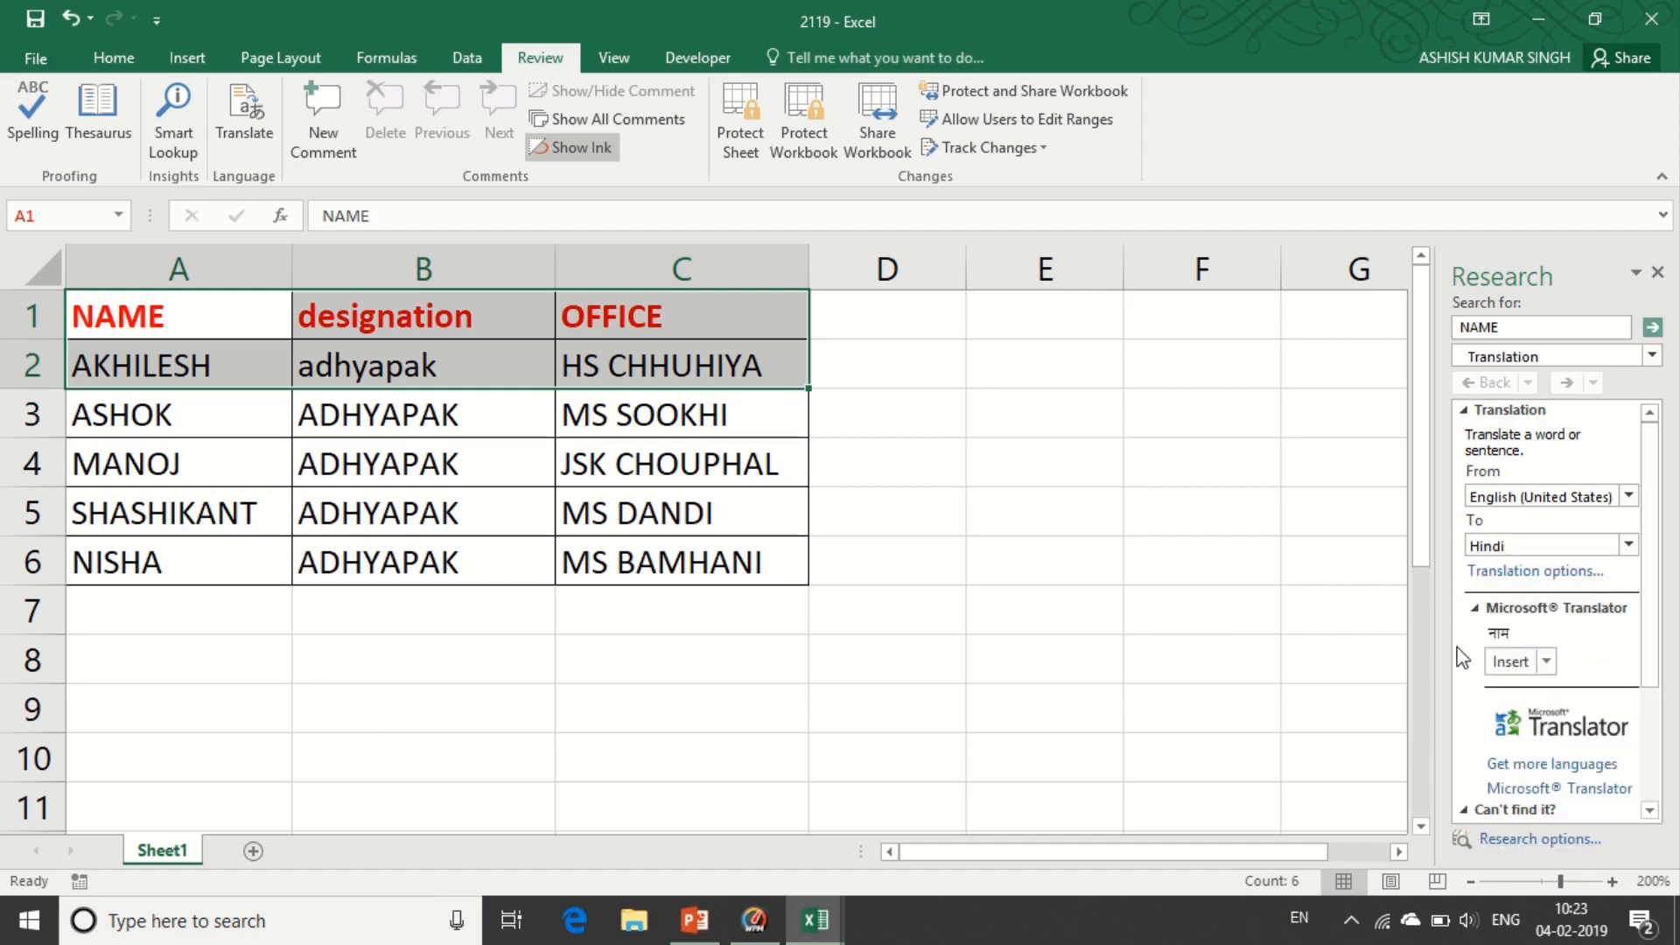
{"action": "left_click", "coordinate": [1503, 663]}
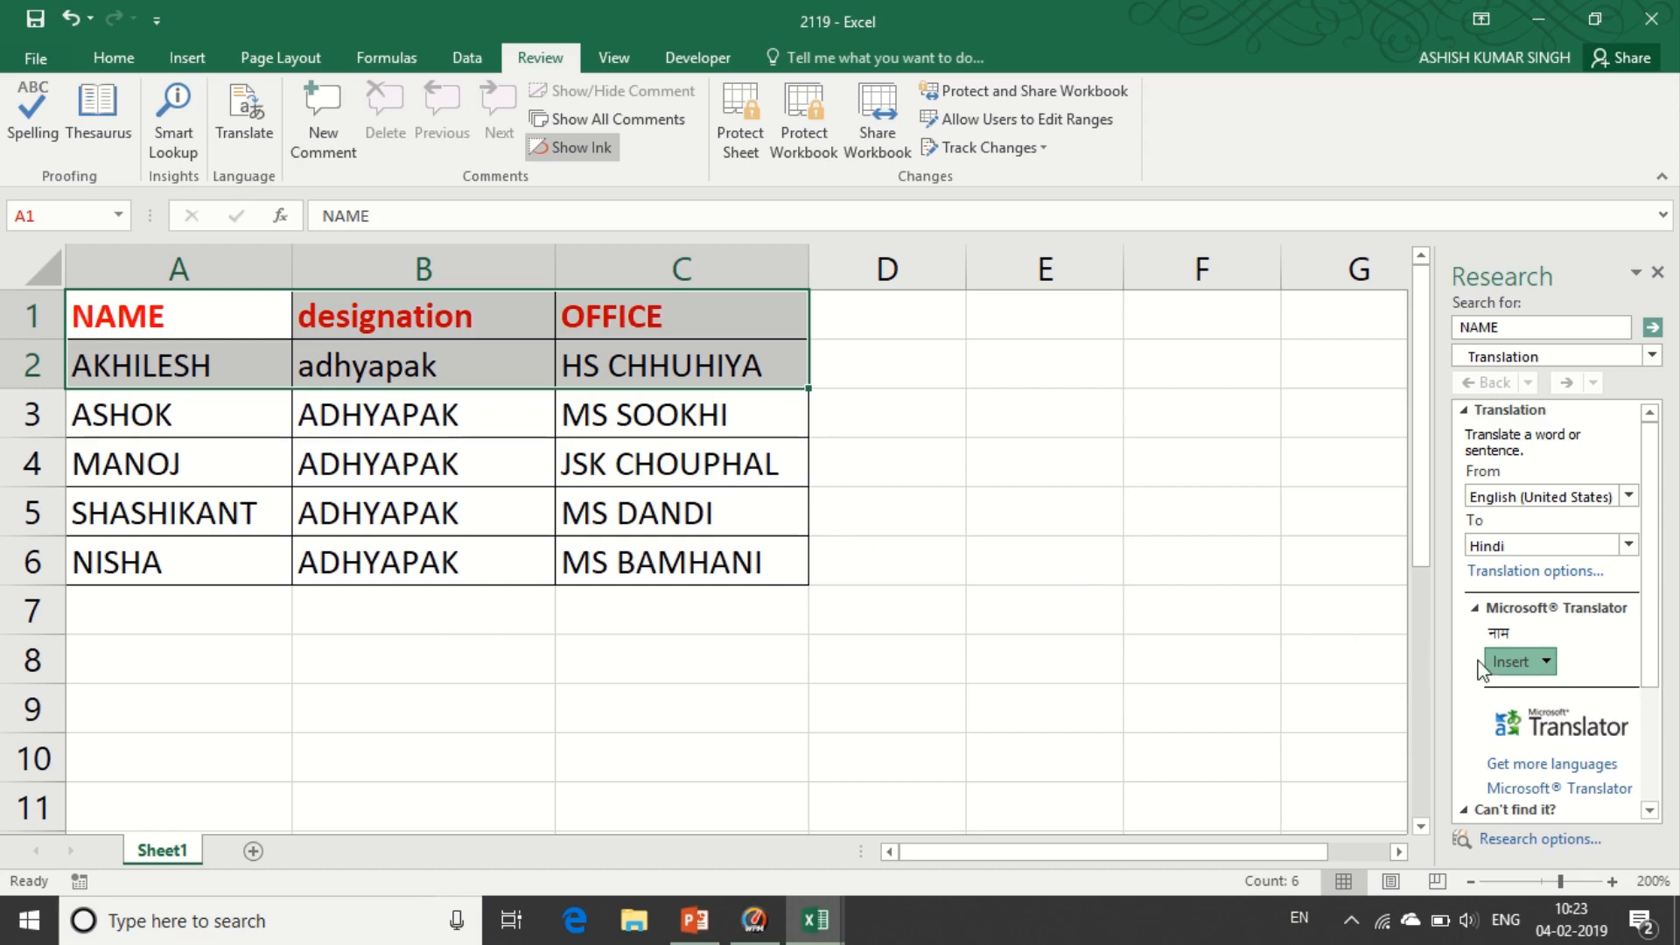
{"action": "mouse_move", "coordinate": [634, 3]}
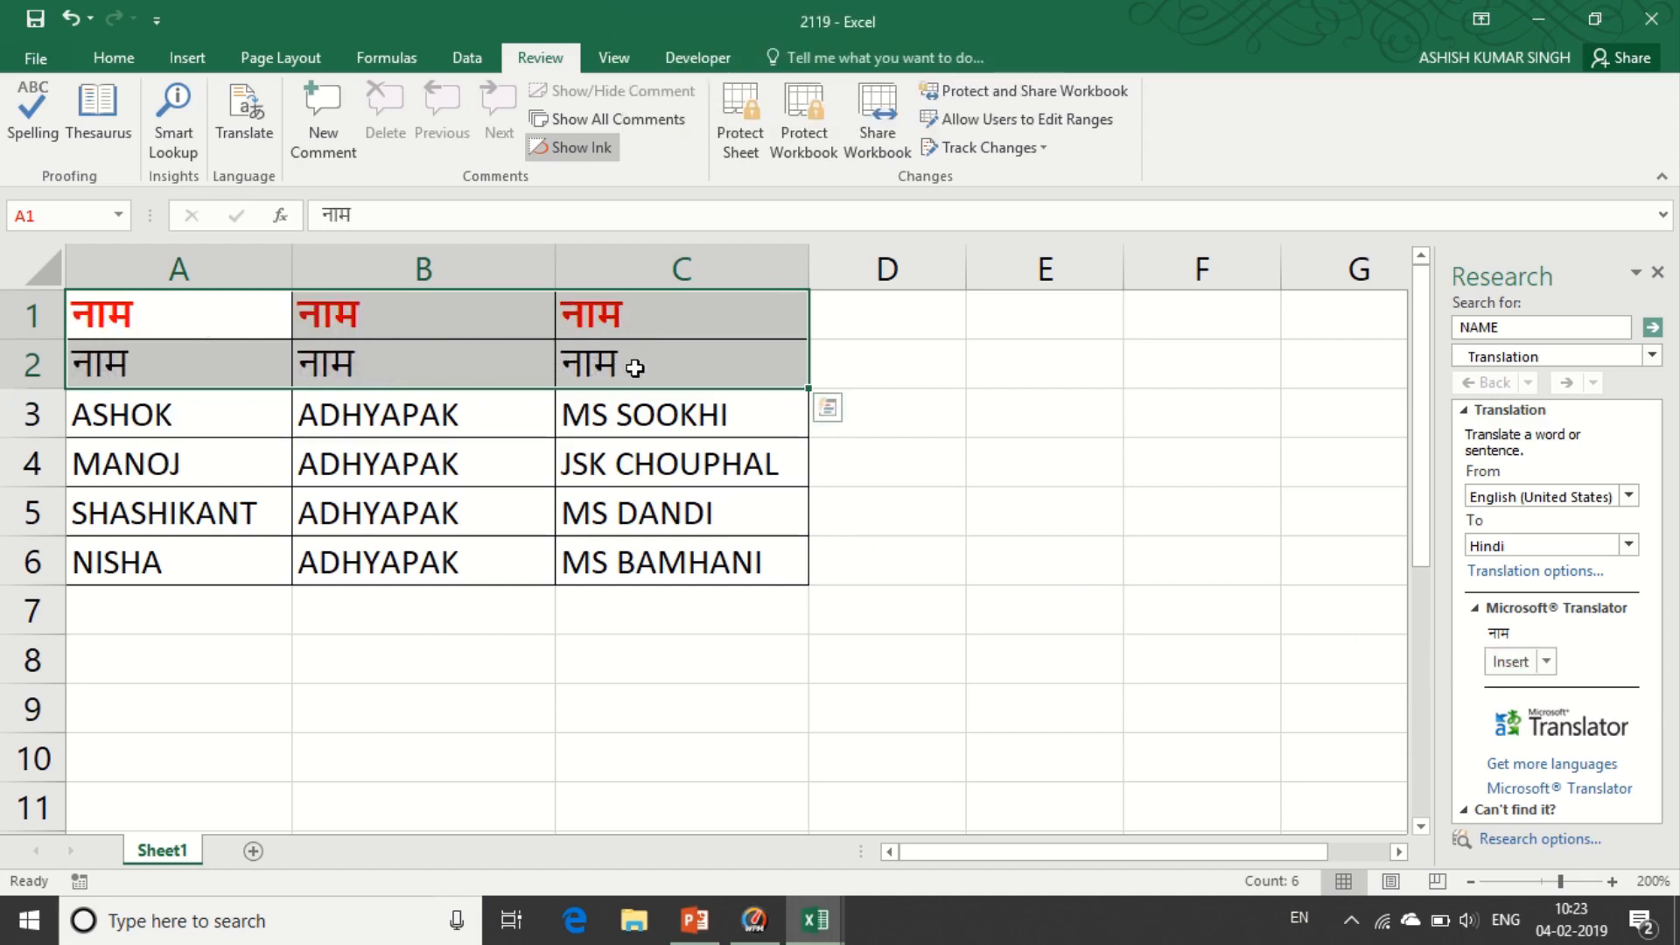
{"action": "key", "text": "ctrl+z"}
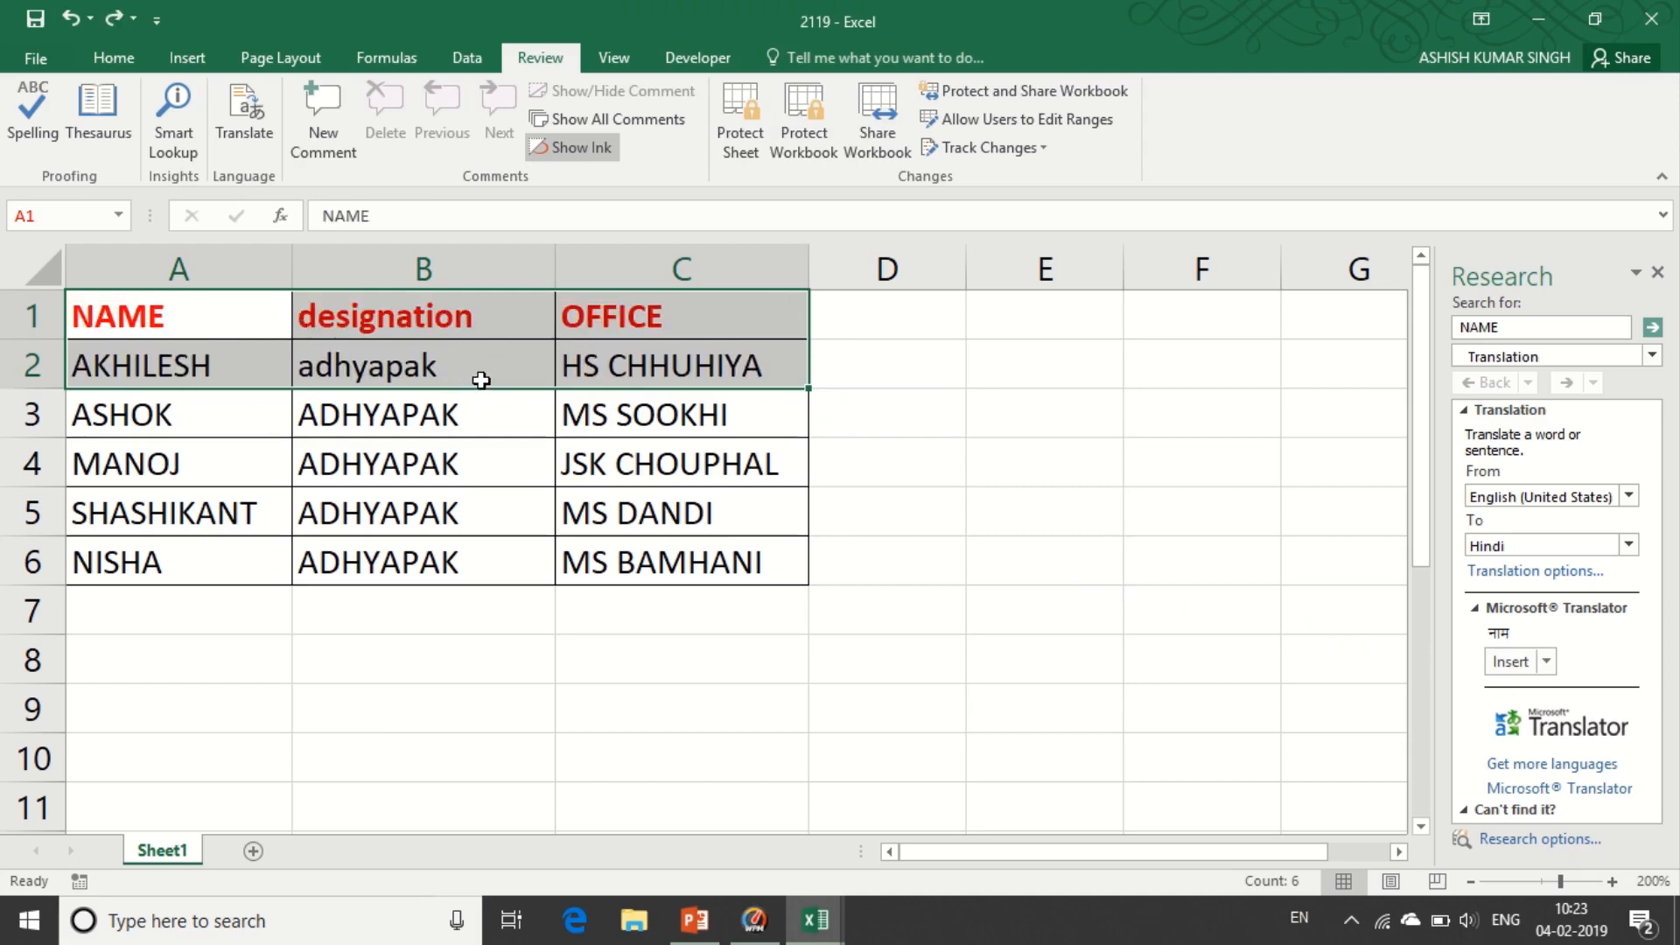
- Insert the Hindi translation नाम into A1 only, undoing a wrong insertion in B1
{"action": "left_click", "coordinate": [161, 322]}
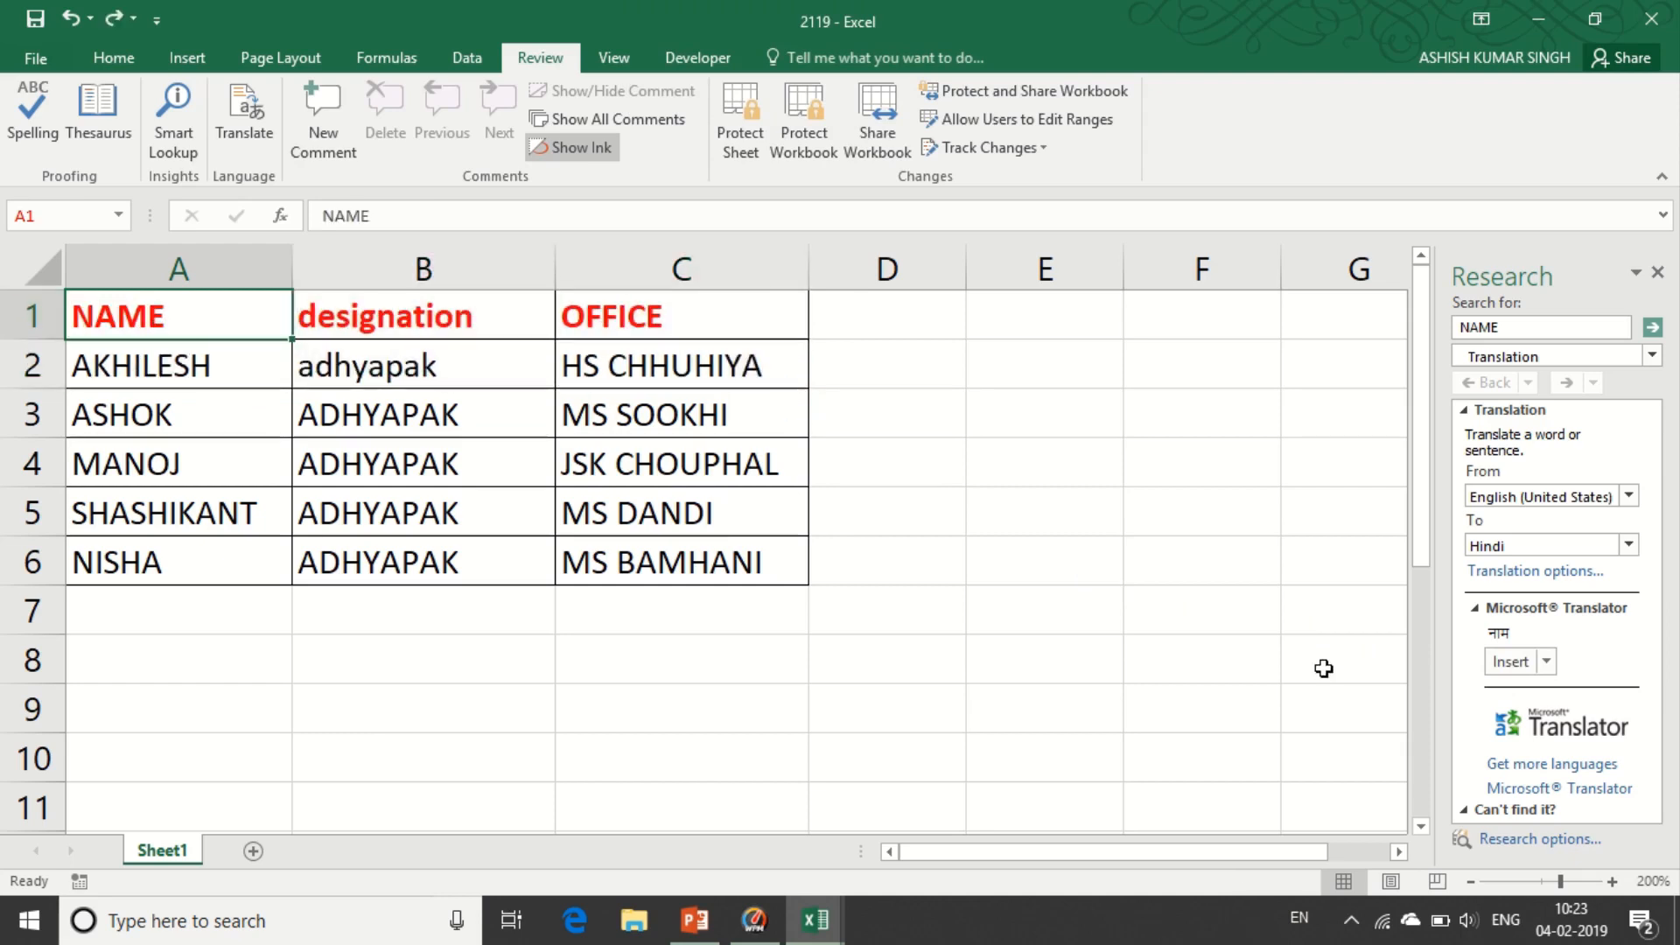
{"action": "left_click", "coordinate": [1511, 662]}
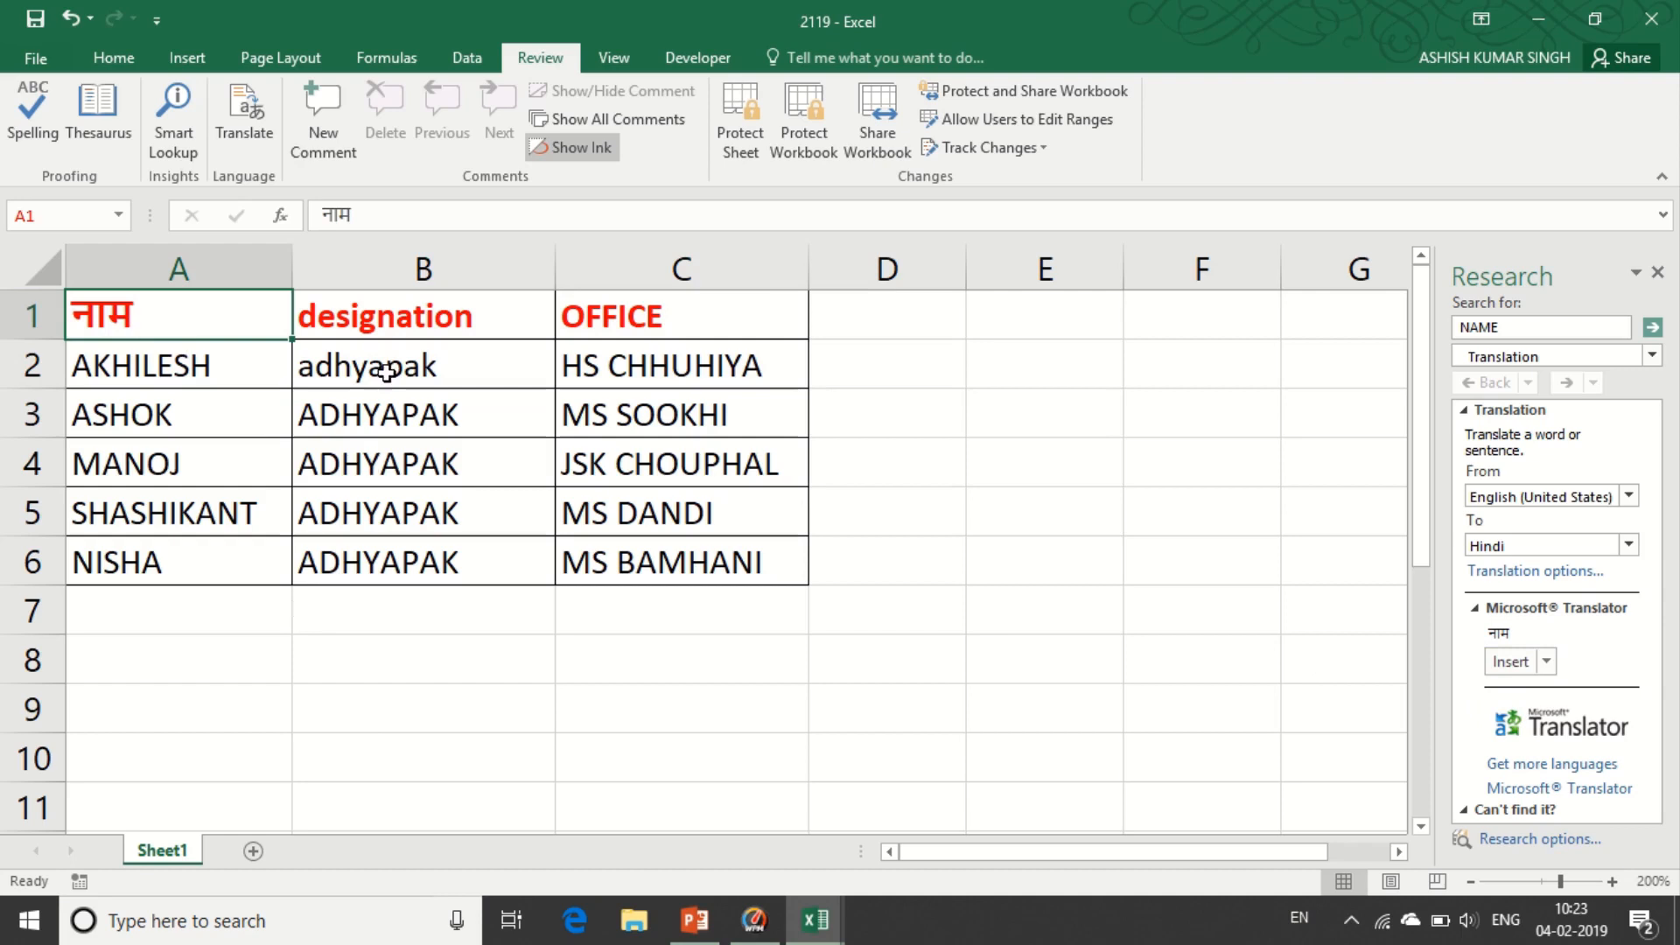
{"action": "left_click", "coordinate": [392, 330]}
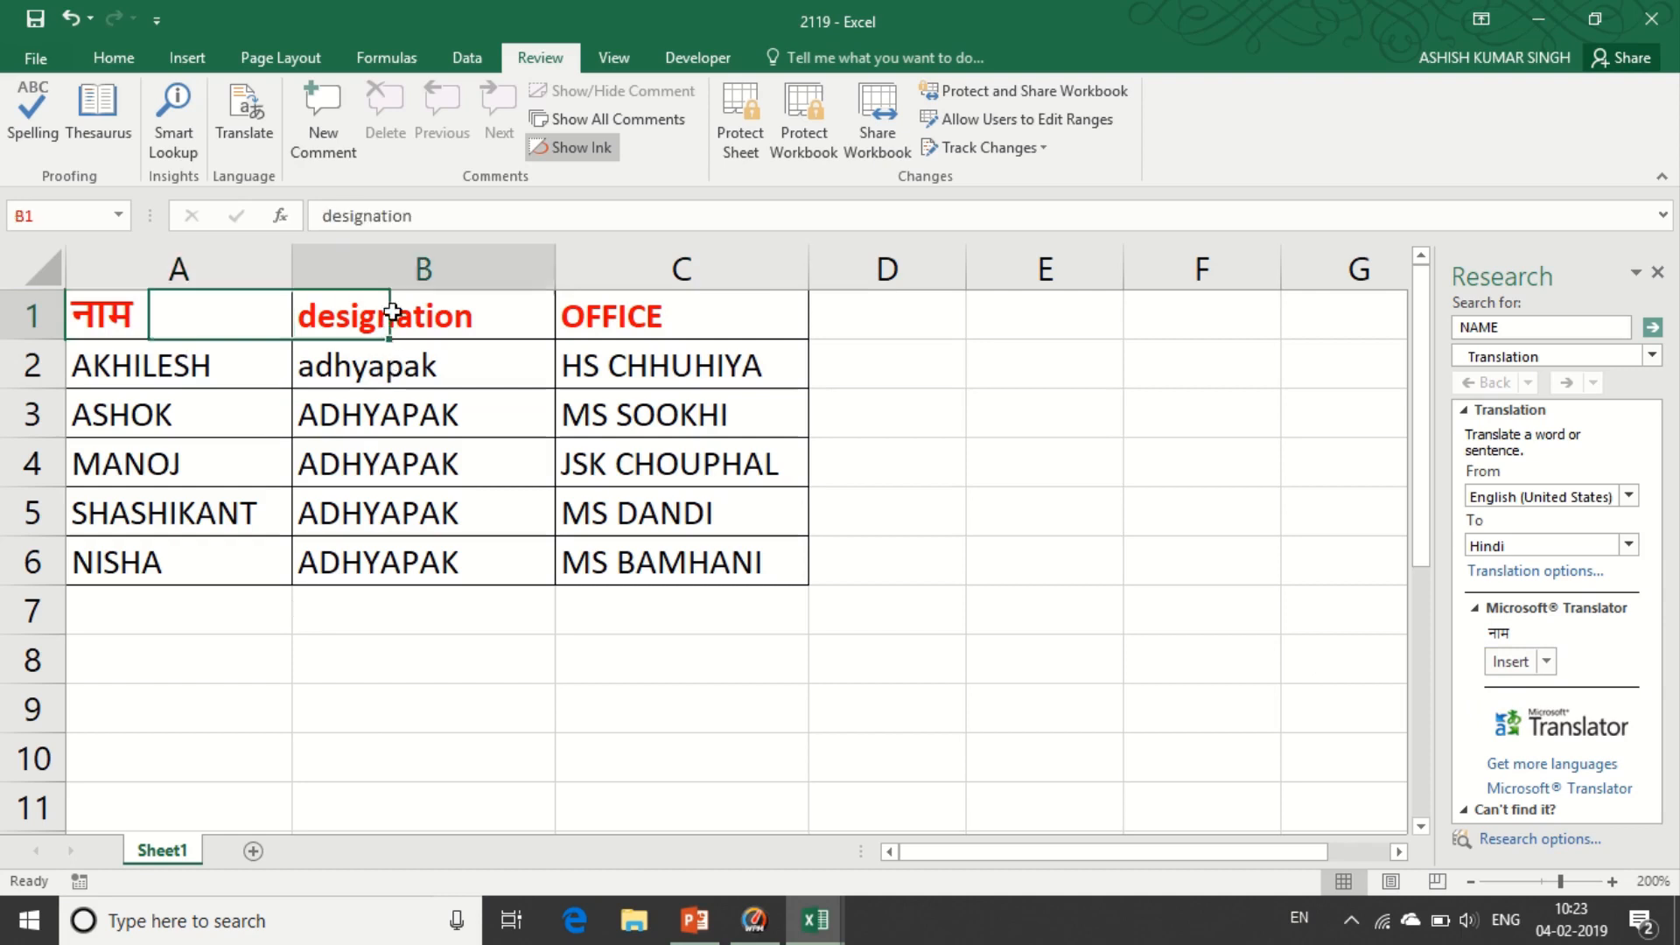
{"action": "left_click", "coordinate": [1512, 664]}
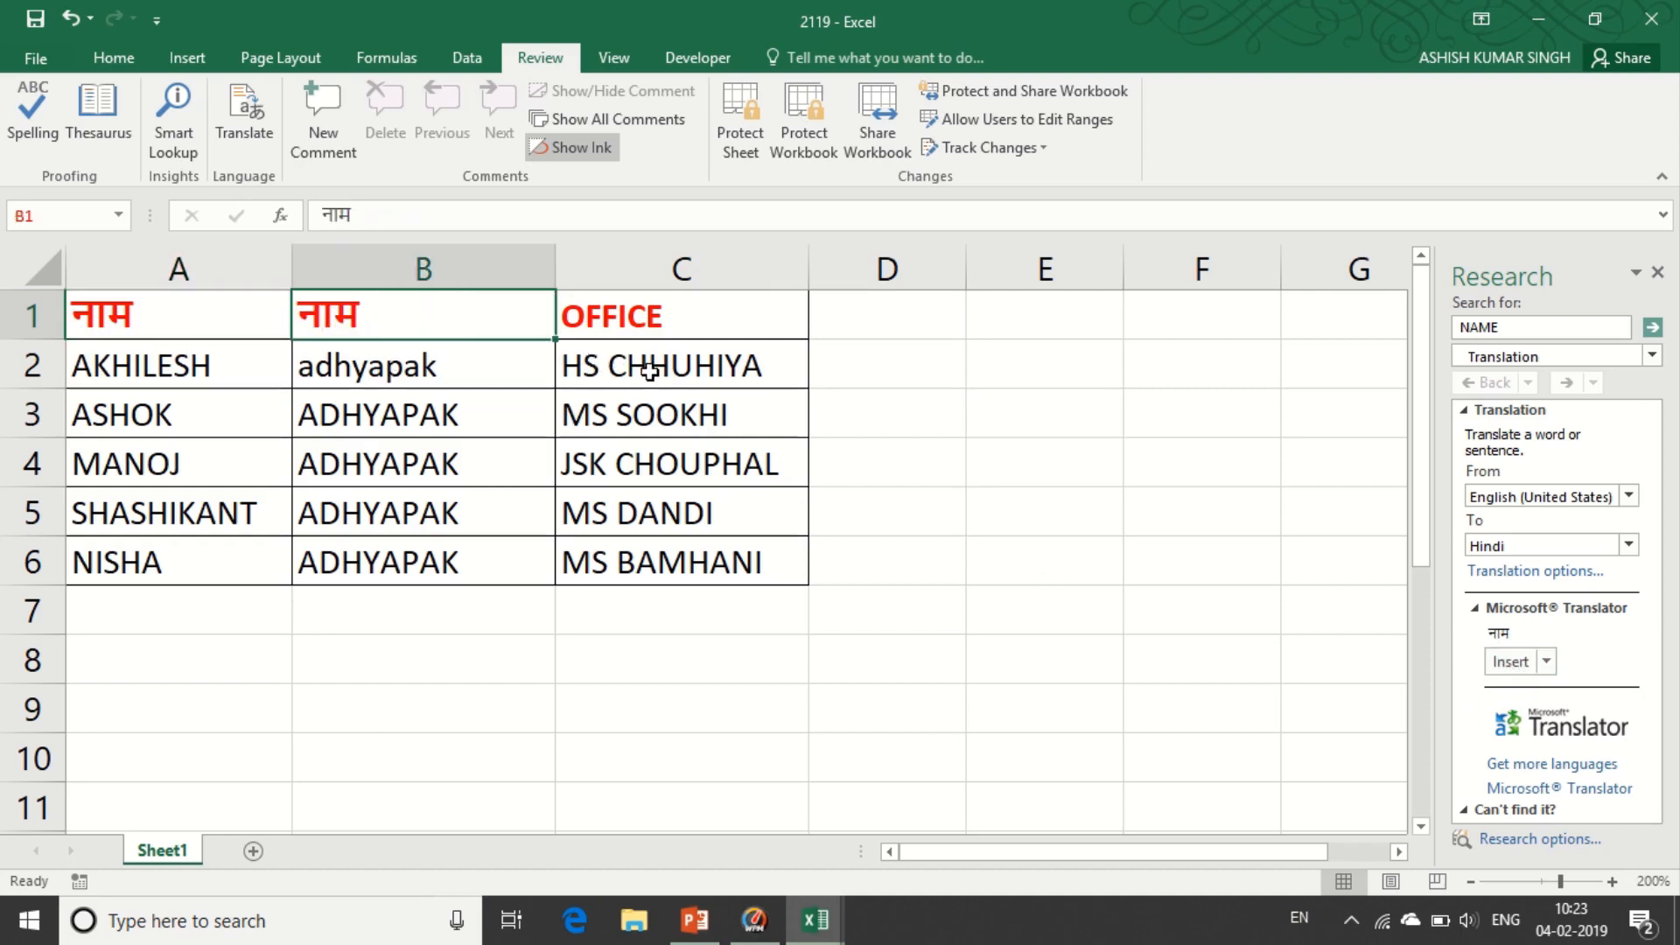
{"action": "key", "text": "ctrl+z"}
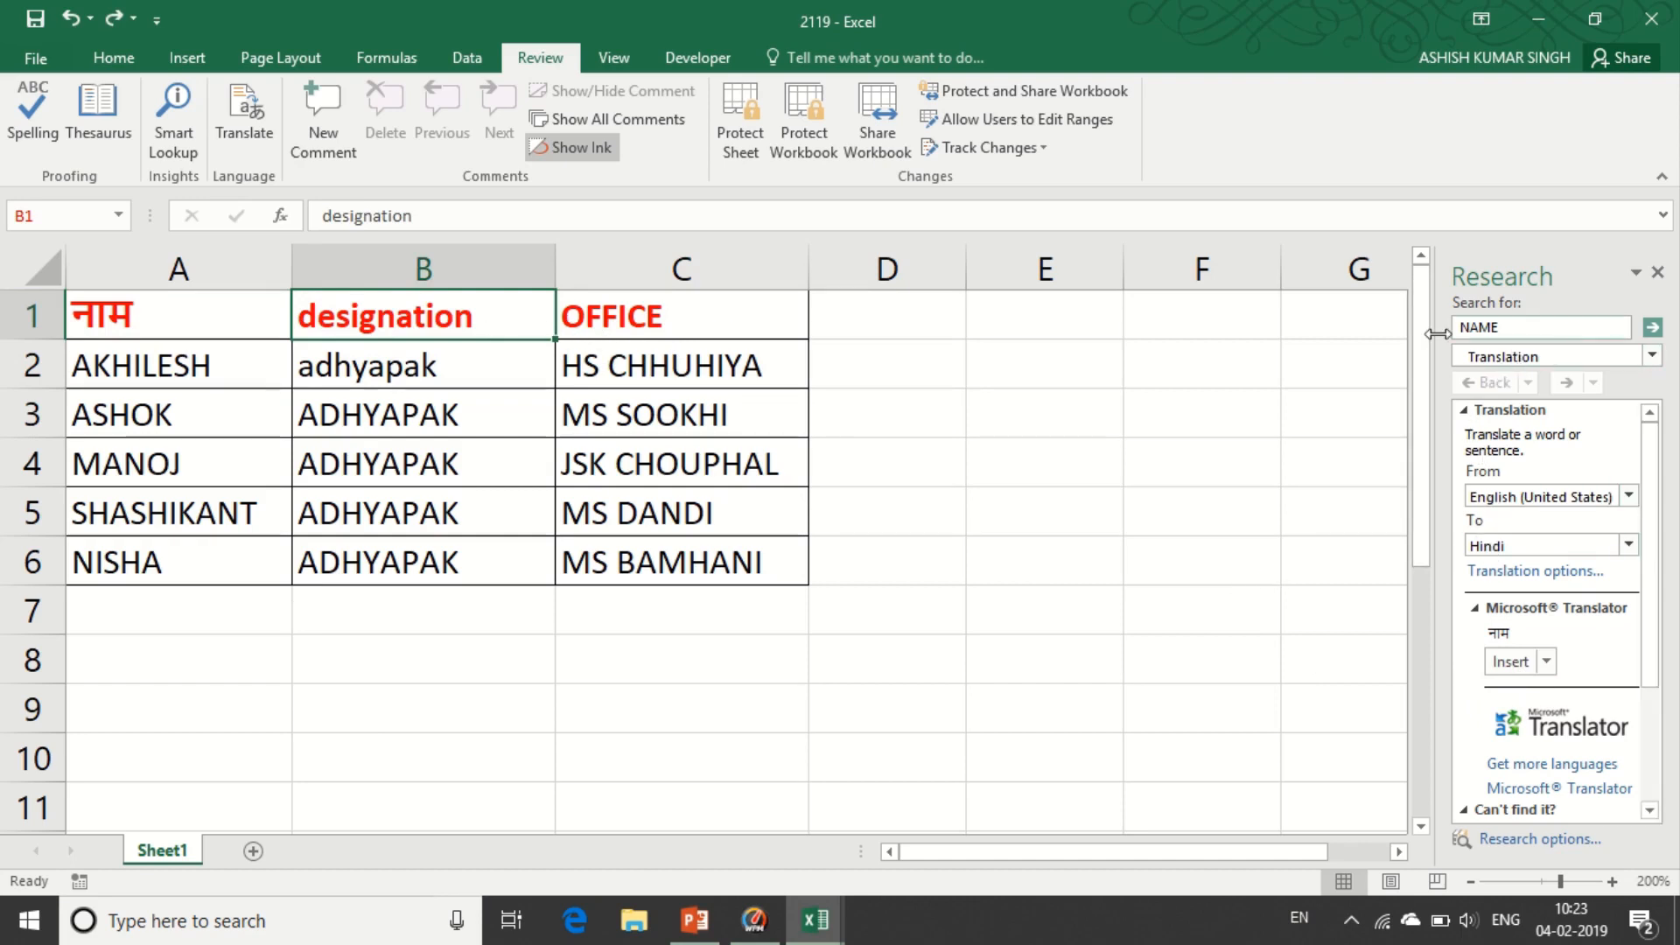
{"action": "mouse_move", "coordinate": [974, 26]}
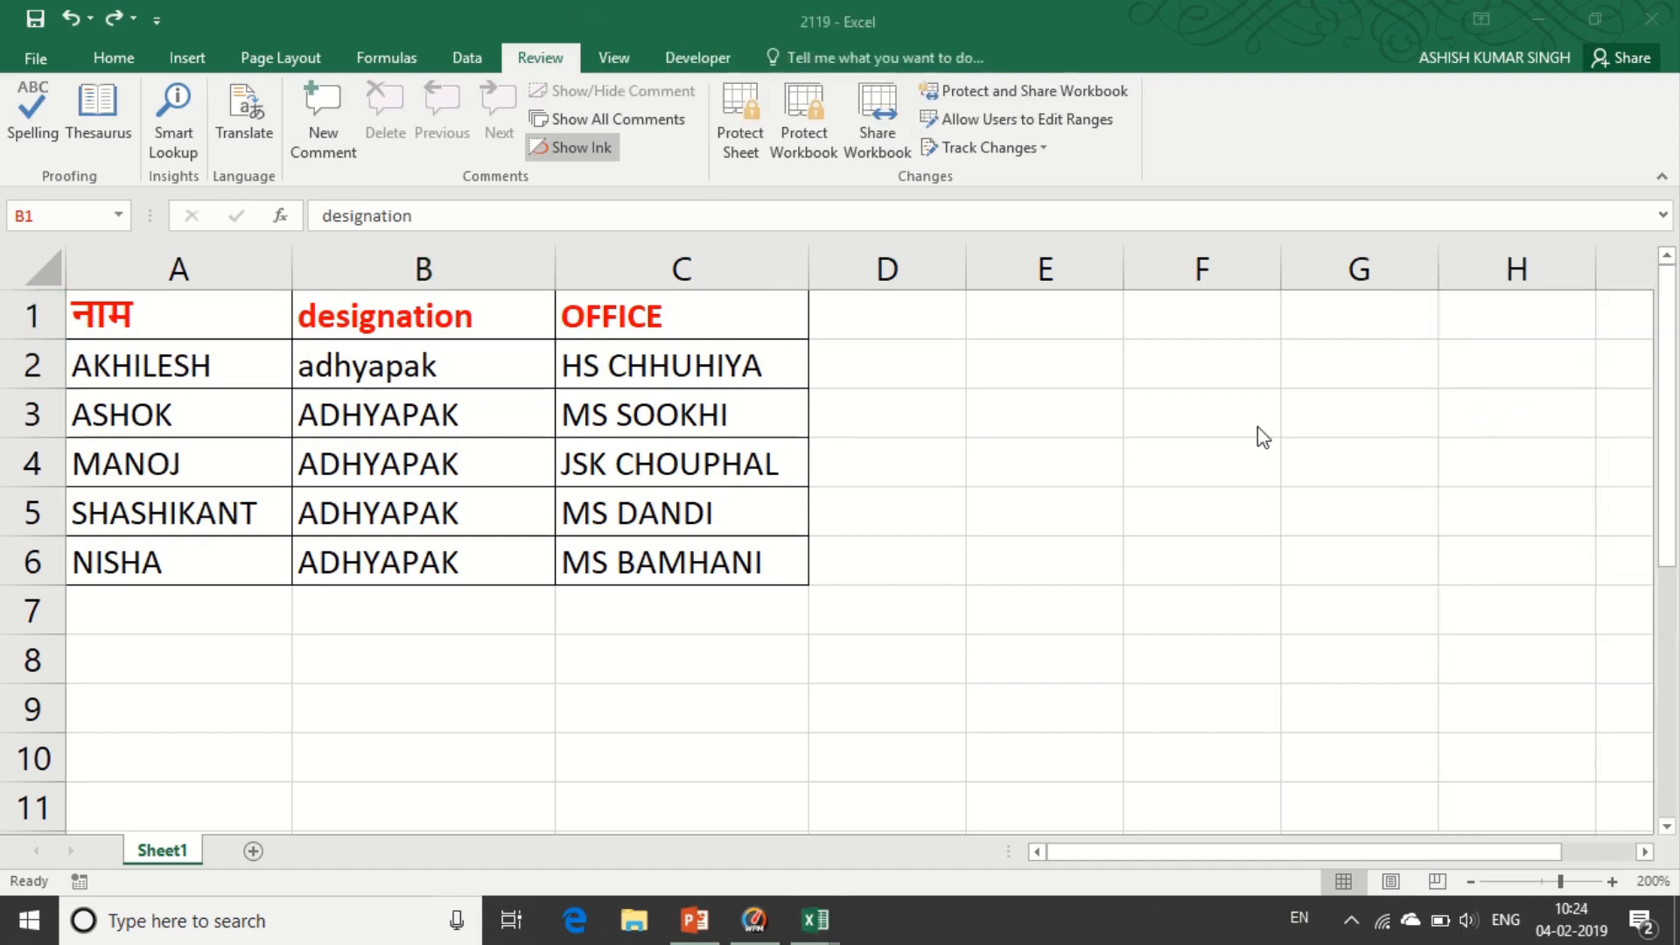
- Replace the B1 header 'designation' with its Hindi translation पदनाम
{"action": "left_click", "coordinate": [372, 322]}
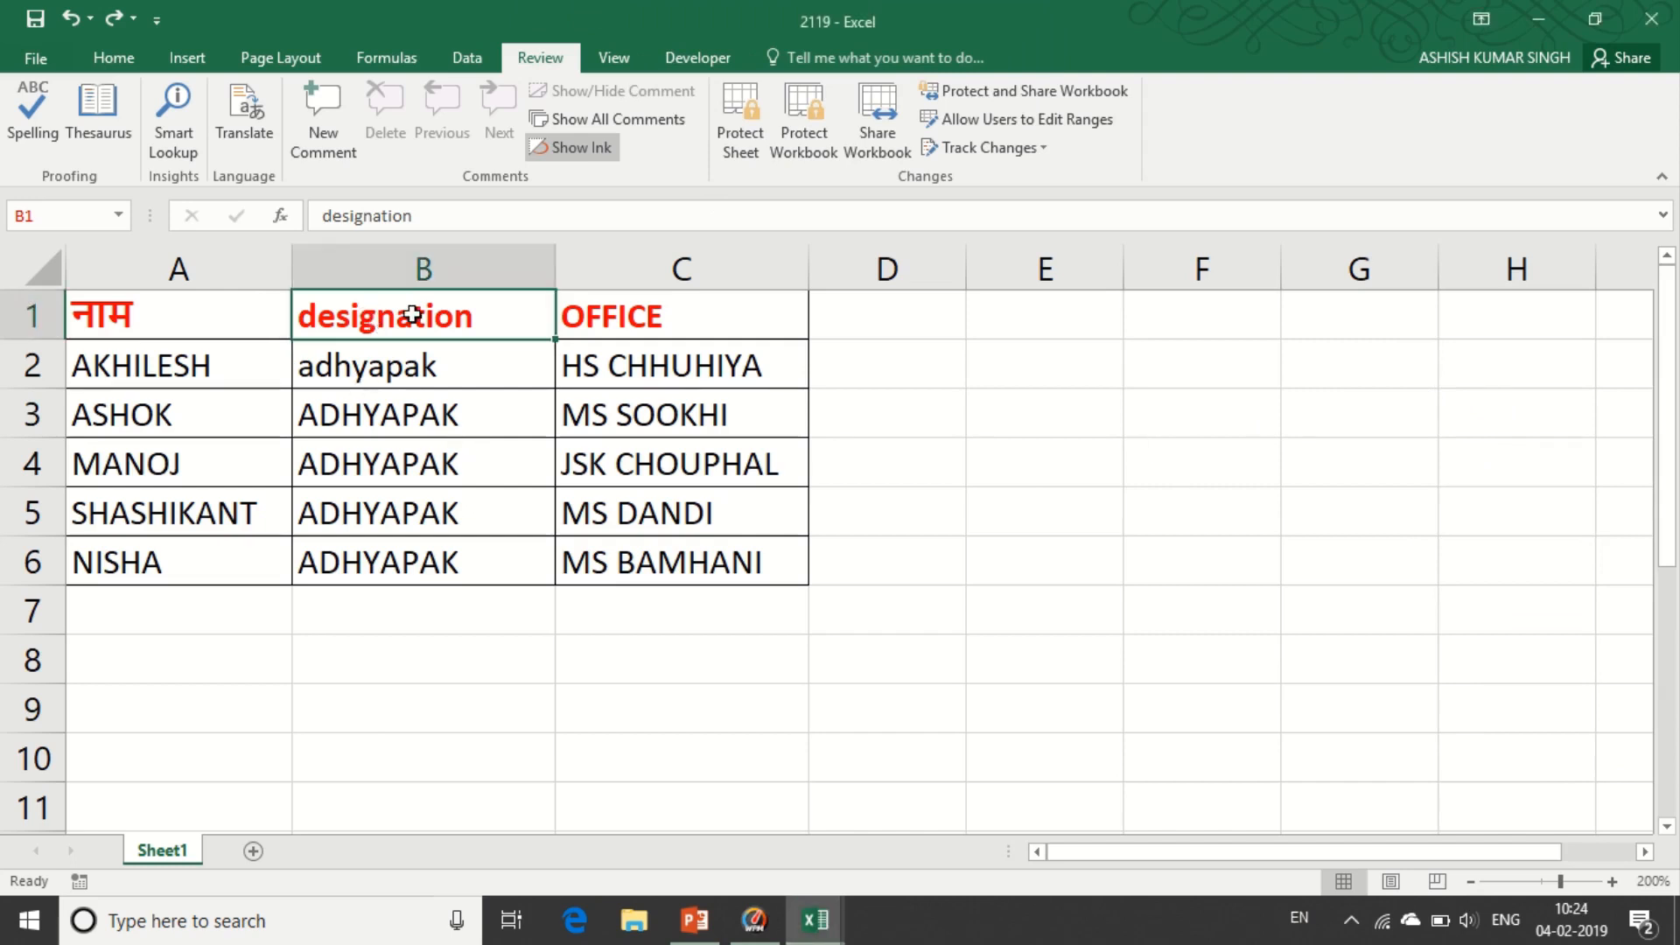
{"action": "left_click", "coordinate": [249, 133]}
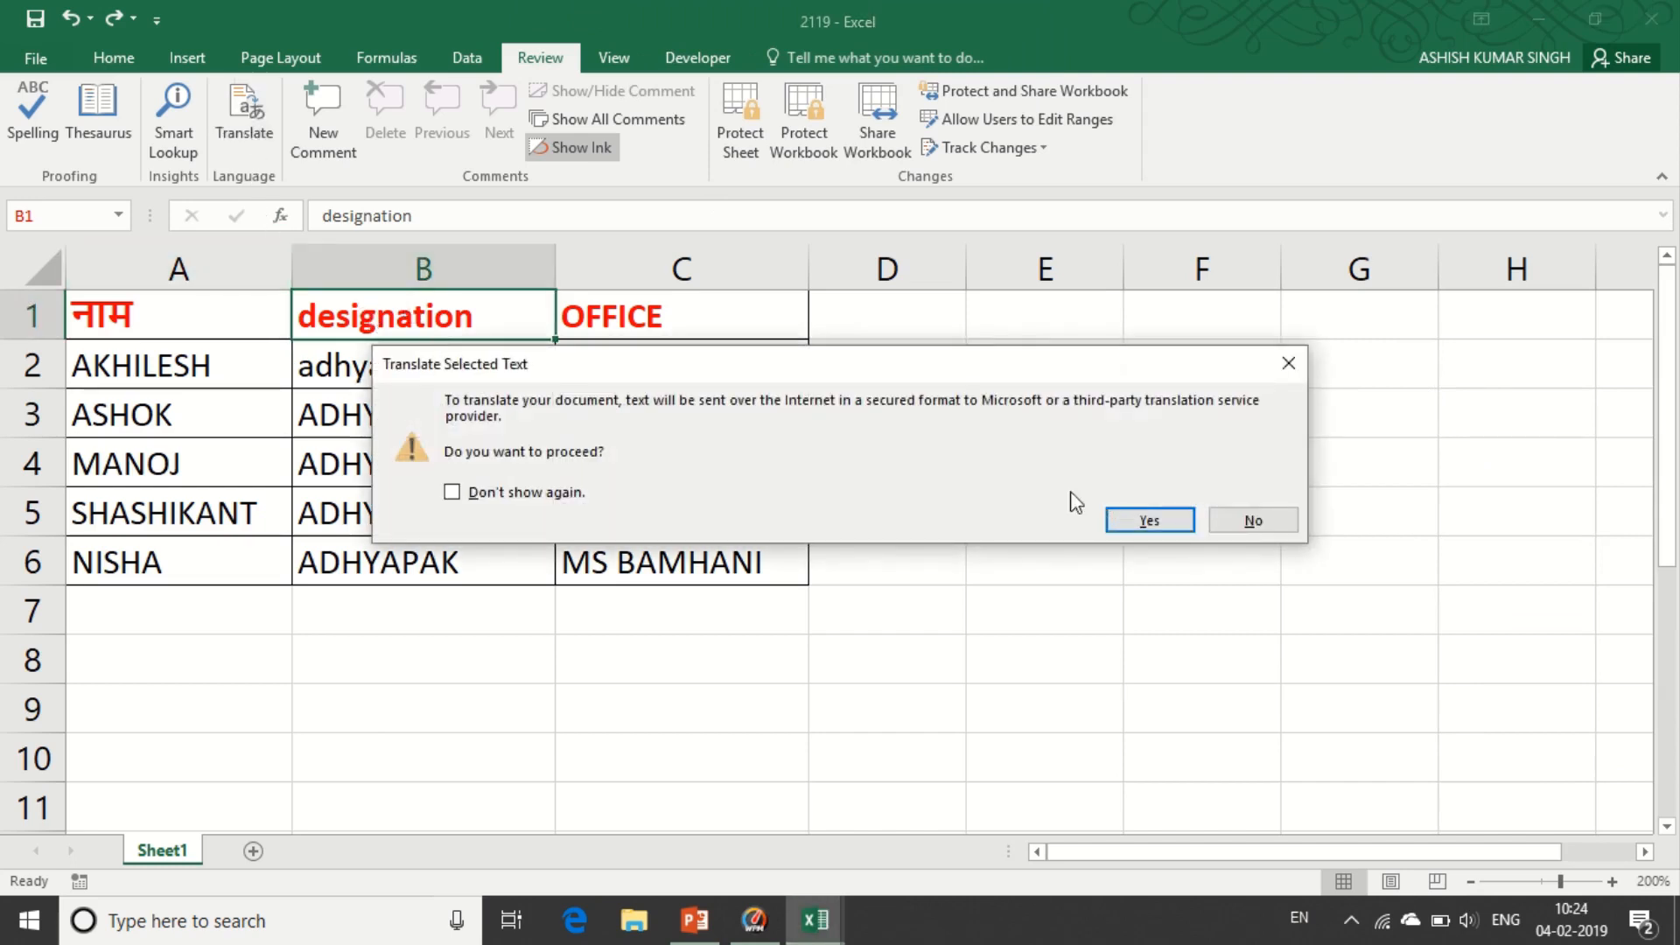
{"action": "left_click", "coordinate": [1157, 518]}
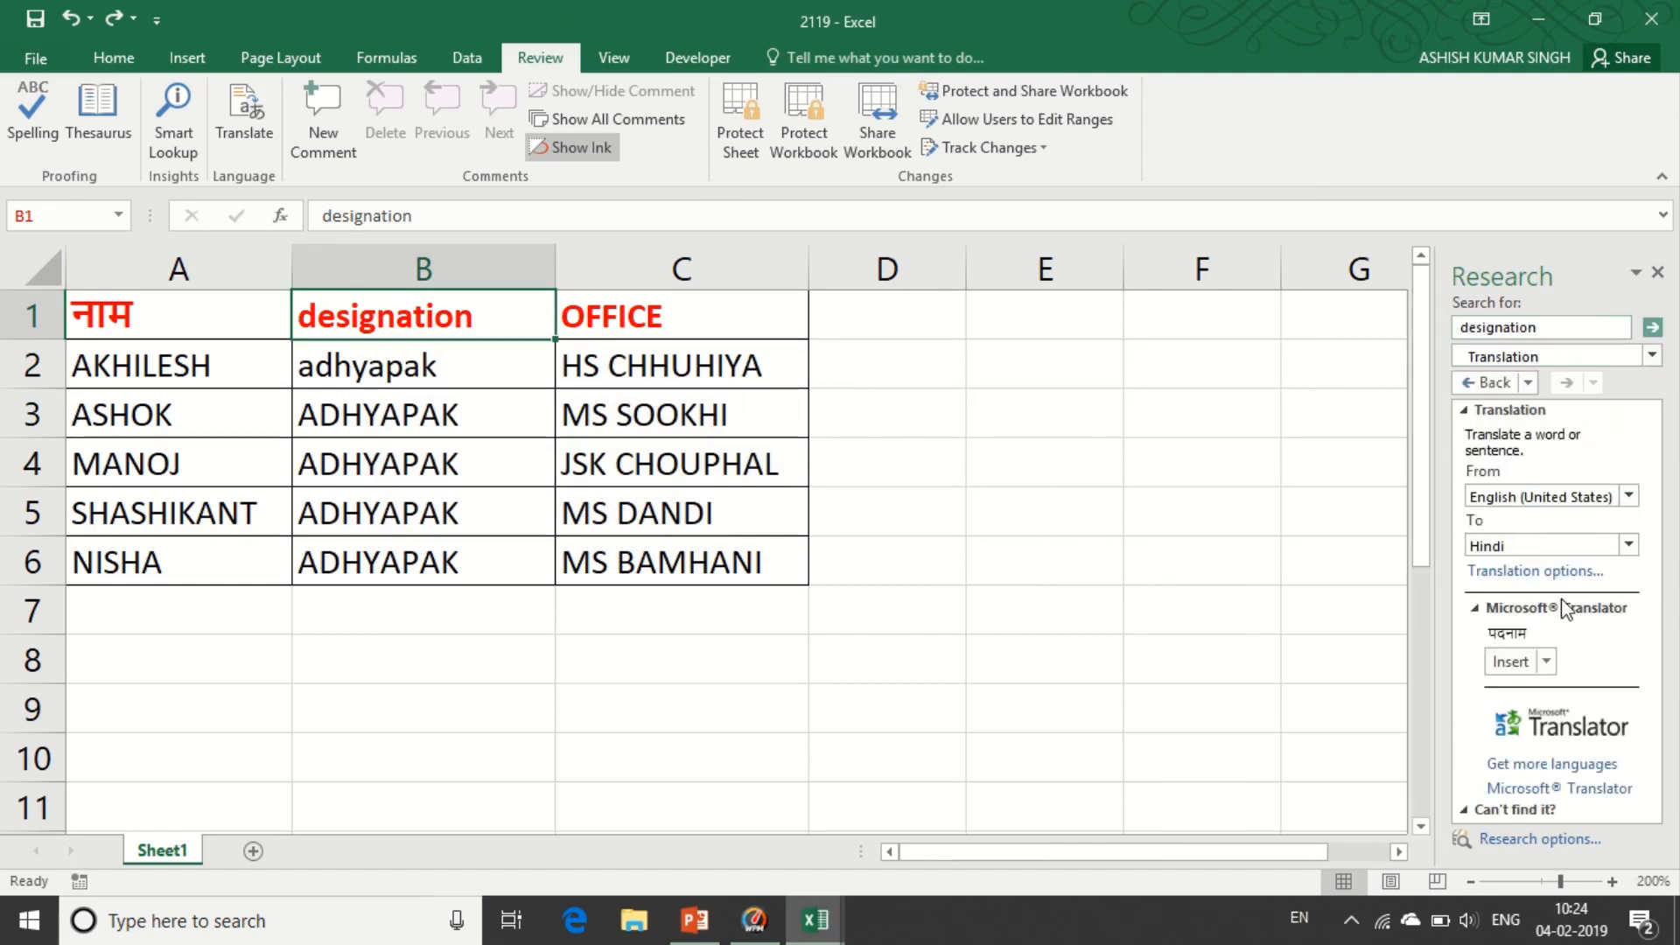
{"action": "left_click", "coordinate": [1512, 667]}
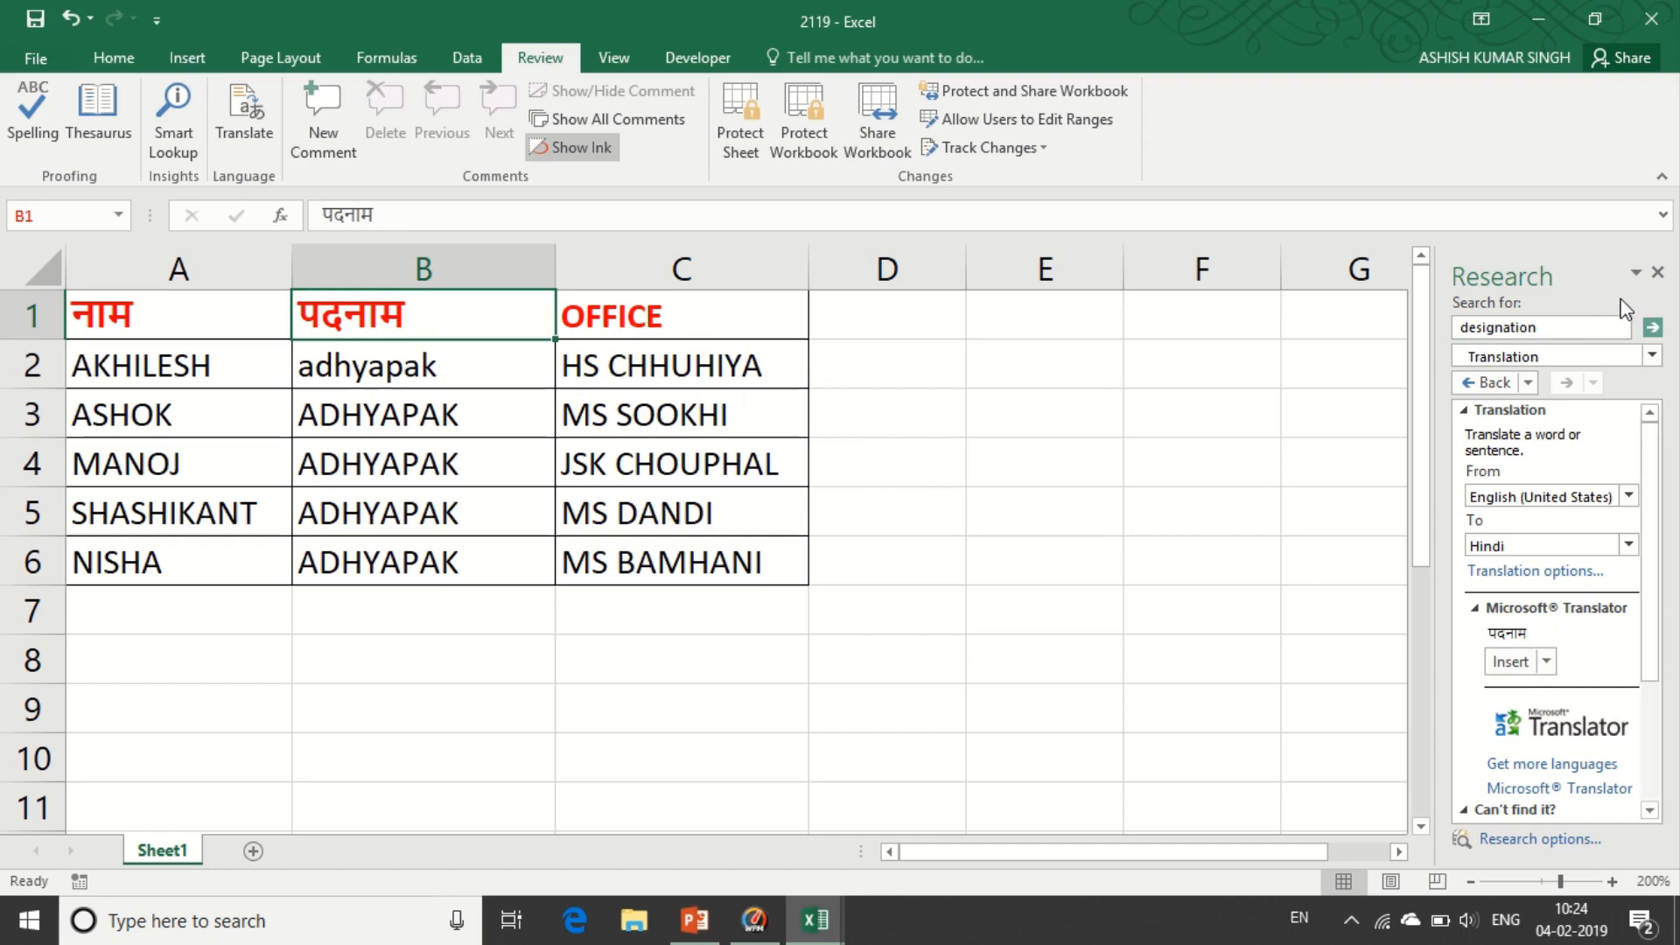
{"action": "left_click", "coordinate": [1657, 272]}
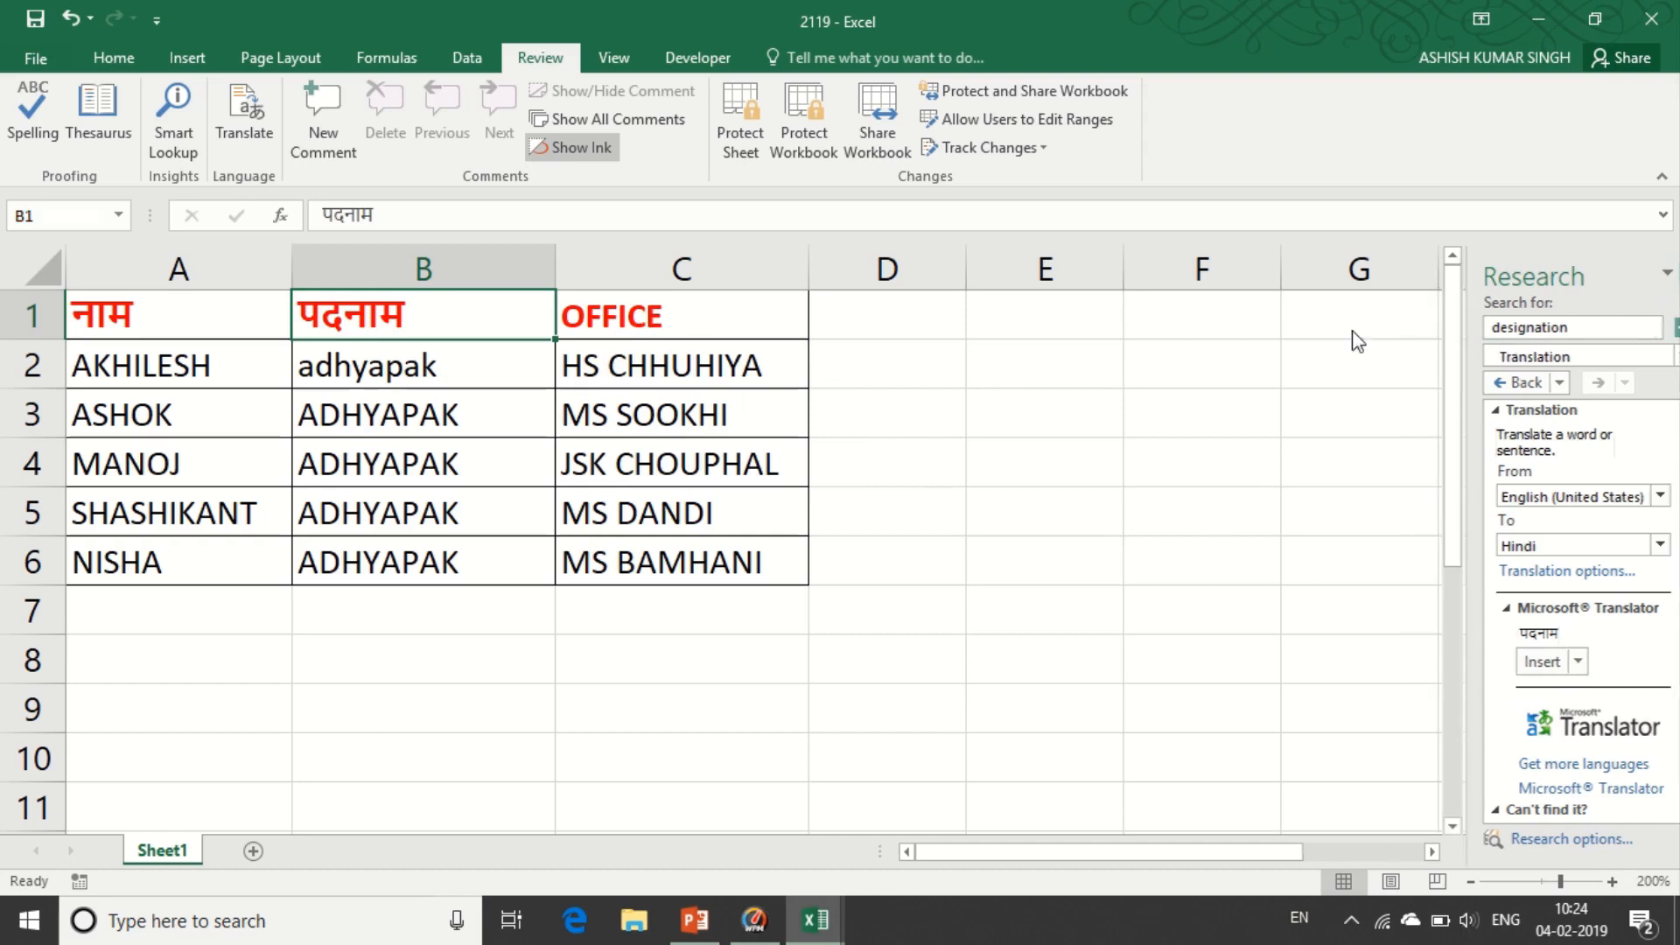
- Insert the translation for the OFFICE header in C1, leaving it as 'Office', and close the pane
{"action": "left_click", "coordinate": [630, 314]}
{"action": "left_click", "coordinate": [249, 118]}
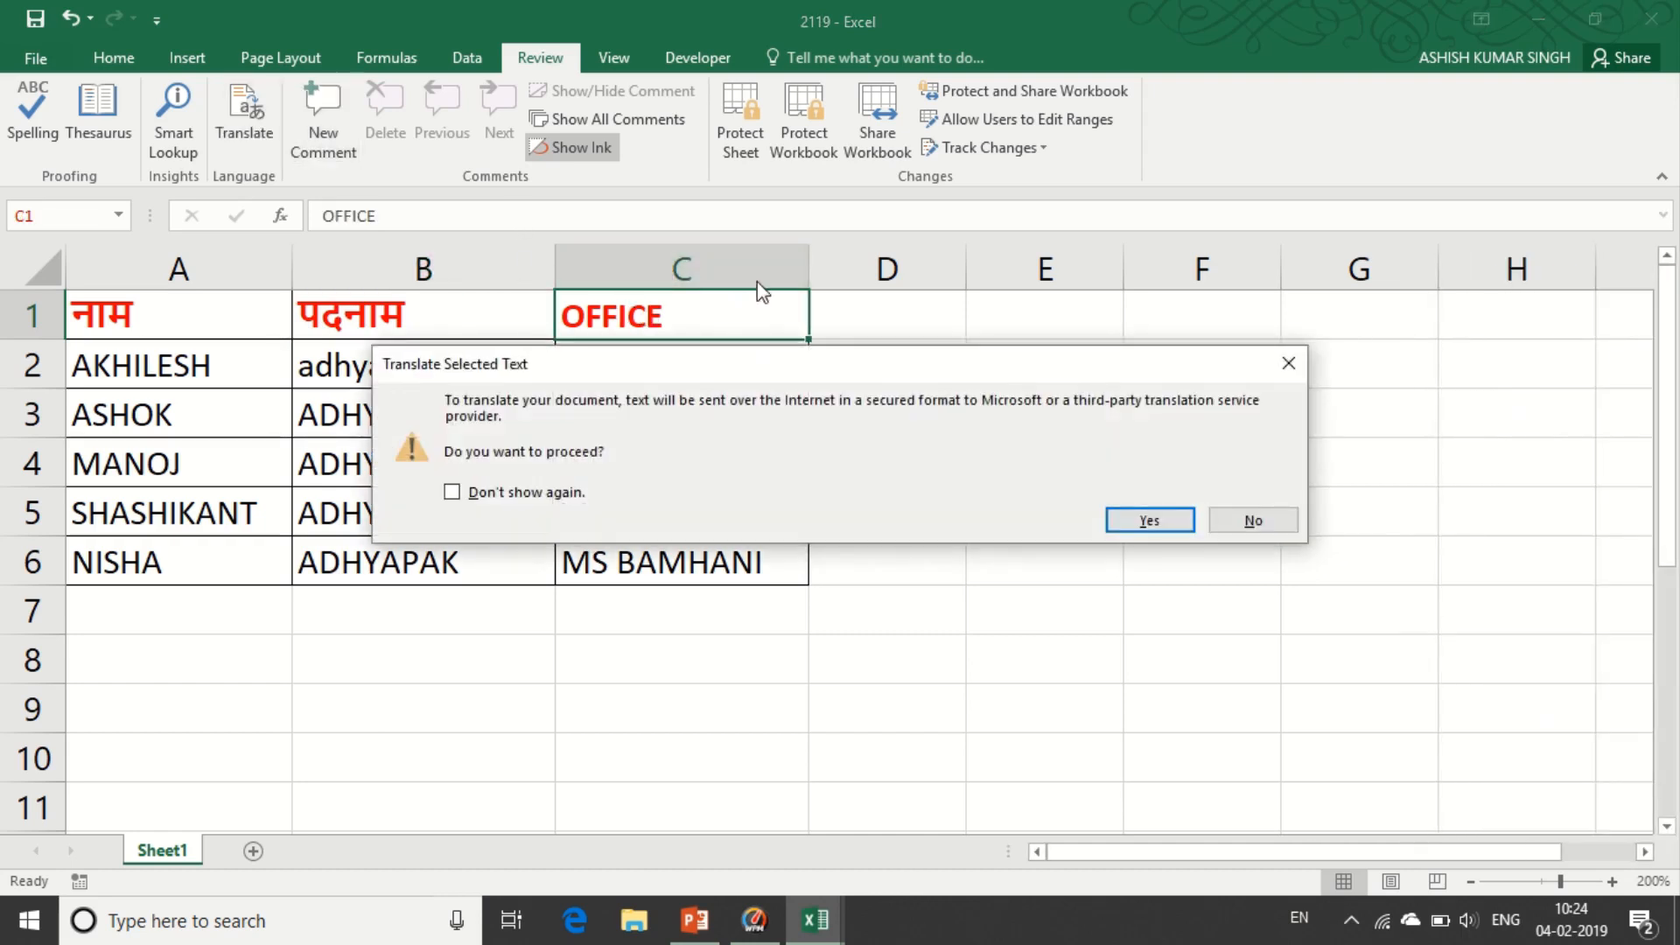
{"action": "left_click", "coordinate": [1138, 518]}
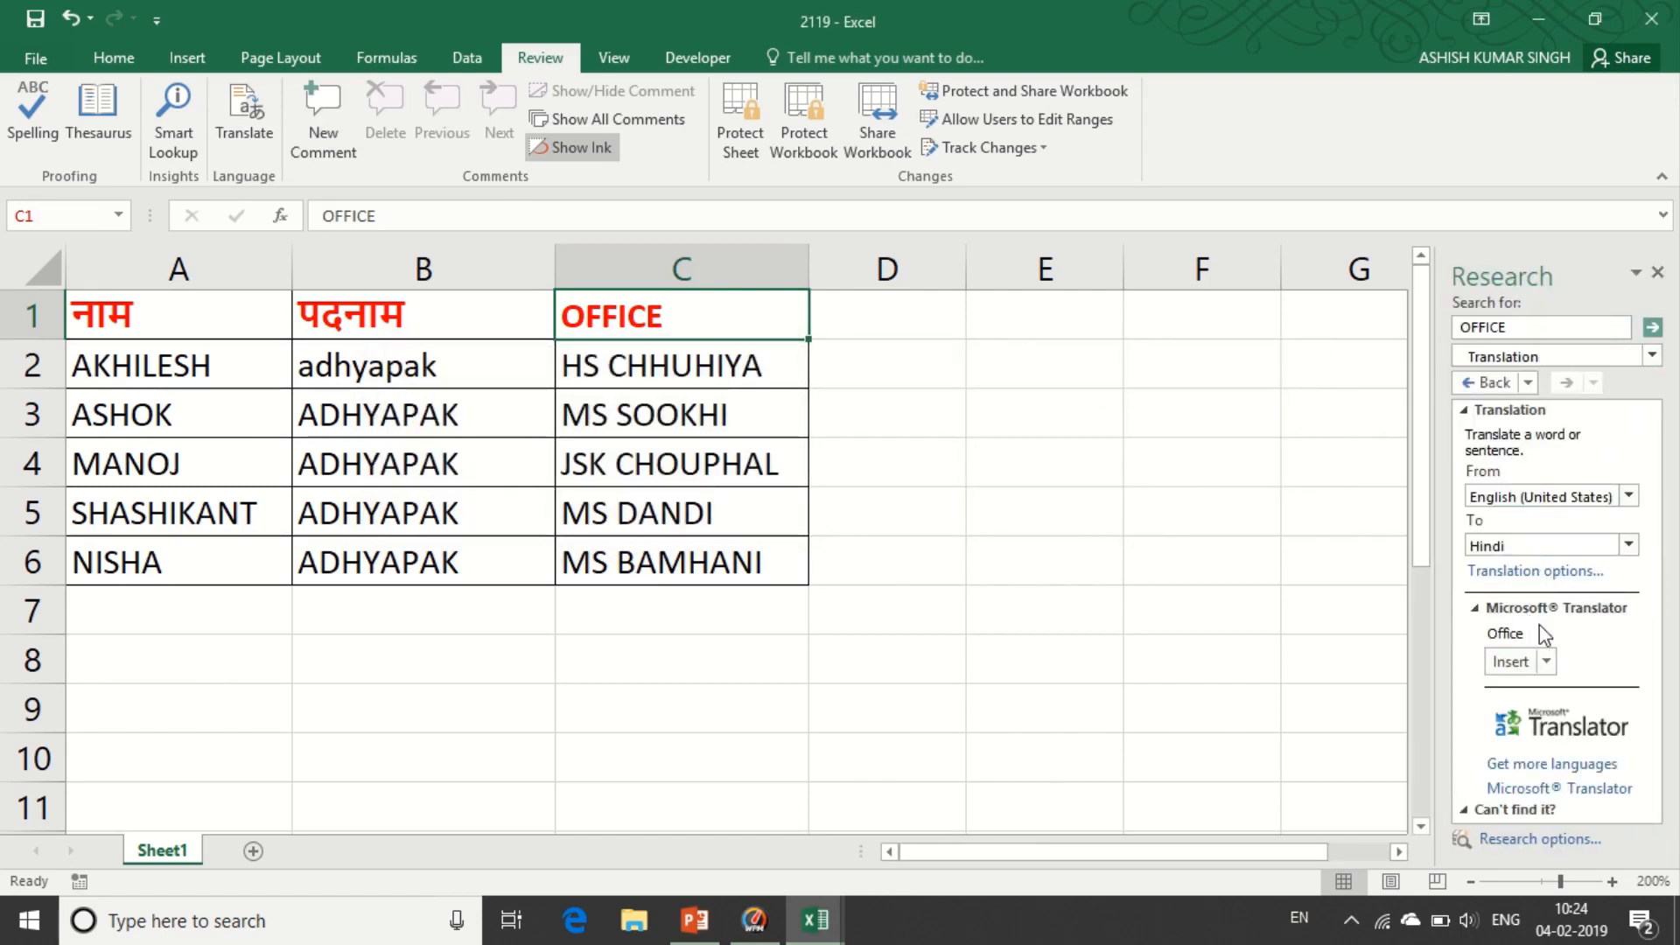
{"action": "left_click", "coordinate": [1510, 661]}
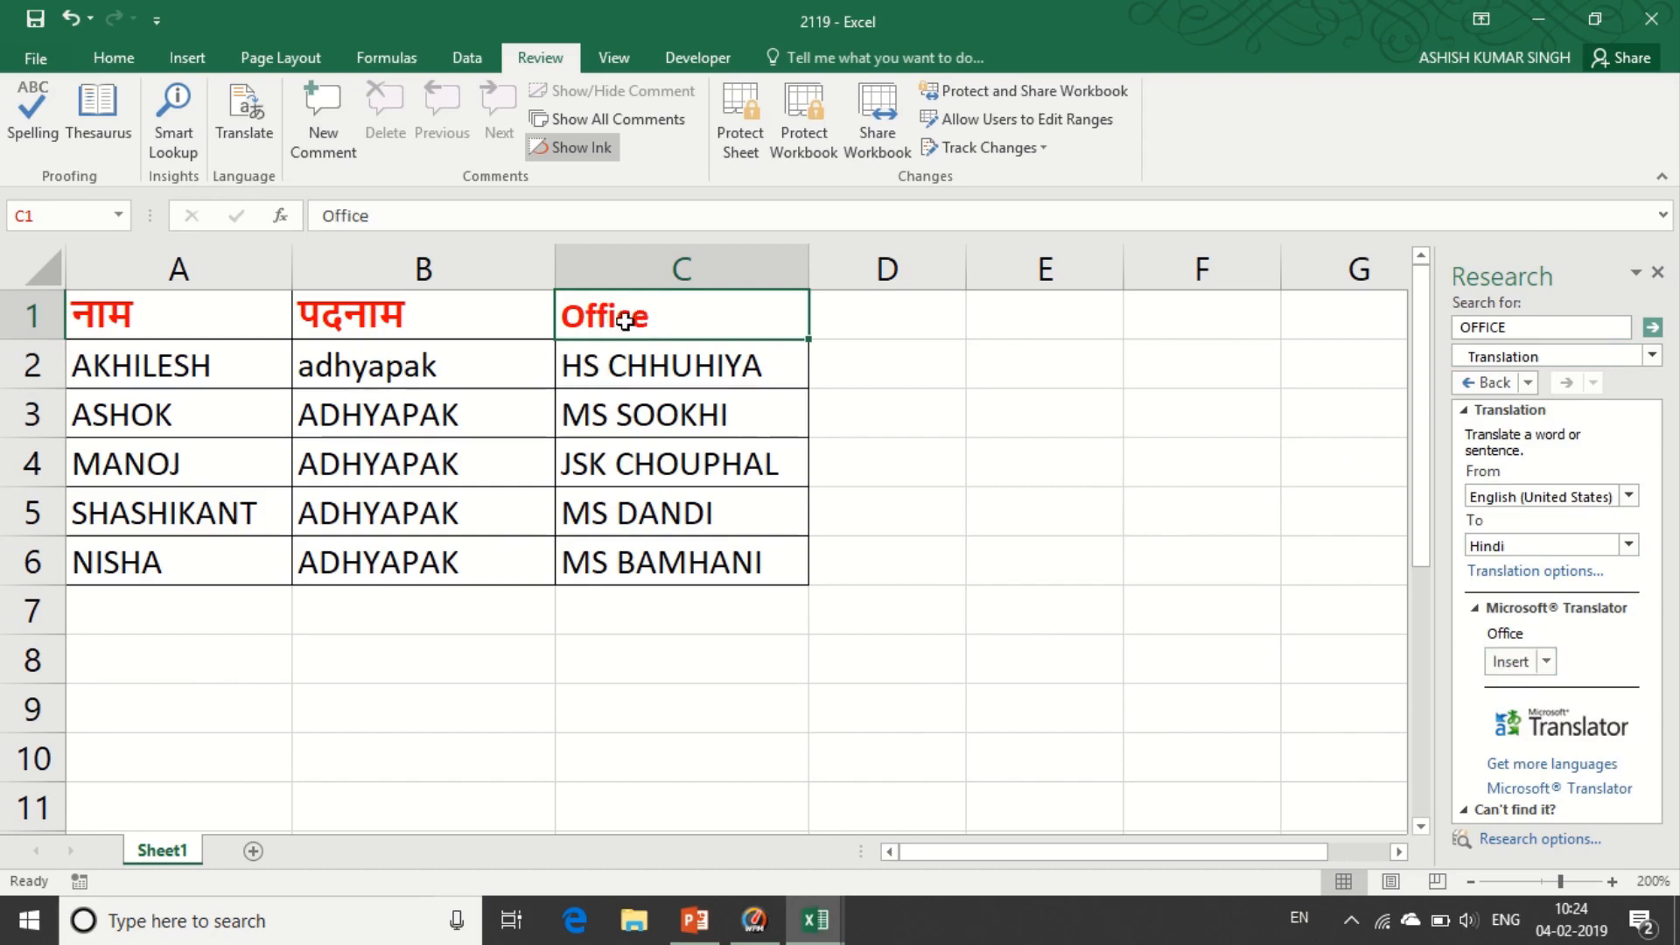
{"action": "left_click", "coordinate": [1057, 492]}
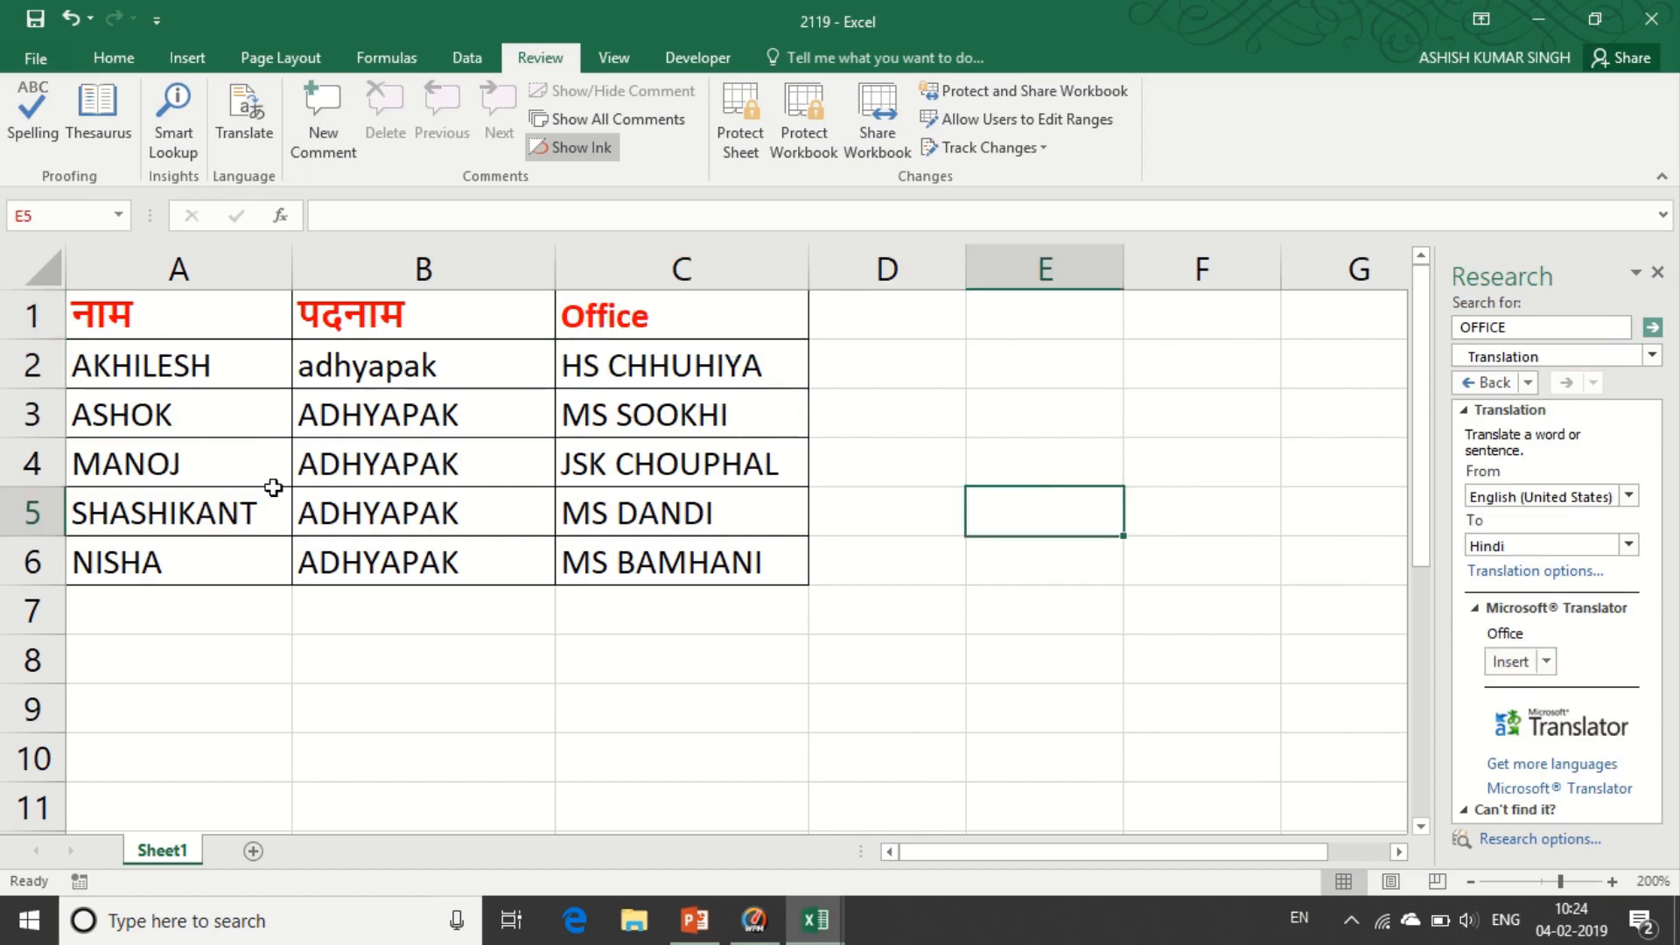
{"action": "left_click", "coordinate": [870, 356]}
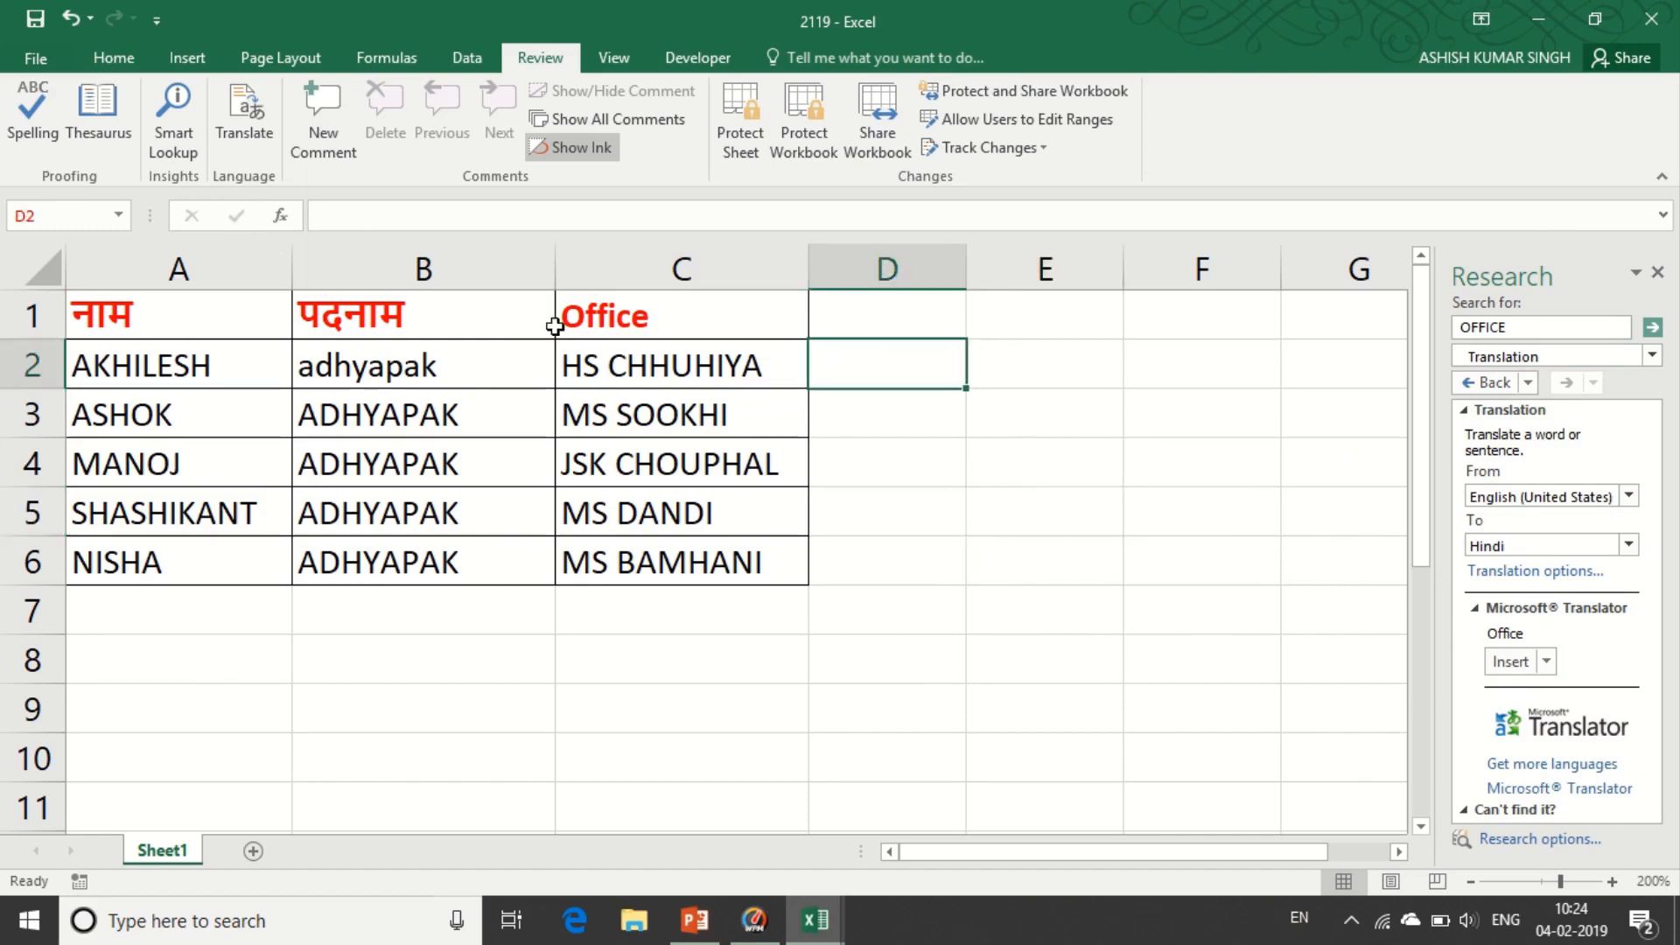
{"action": "left_click", "coordinate": [1658, 274]}
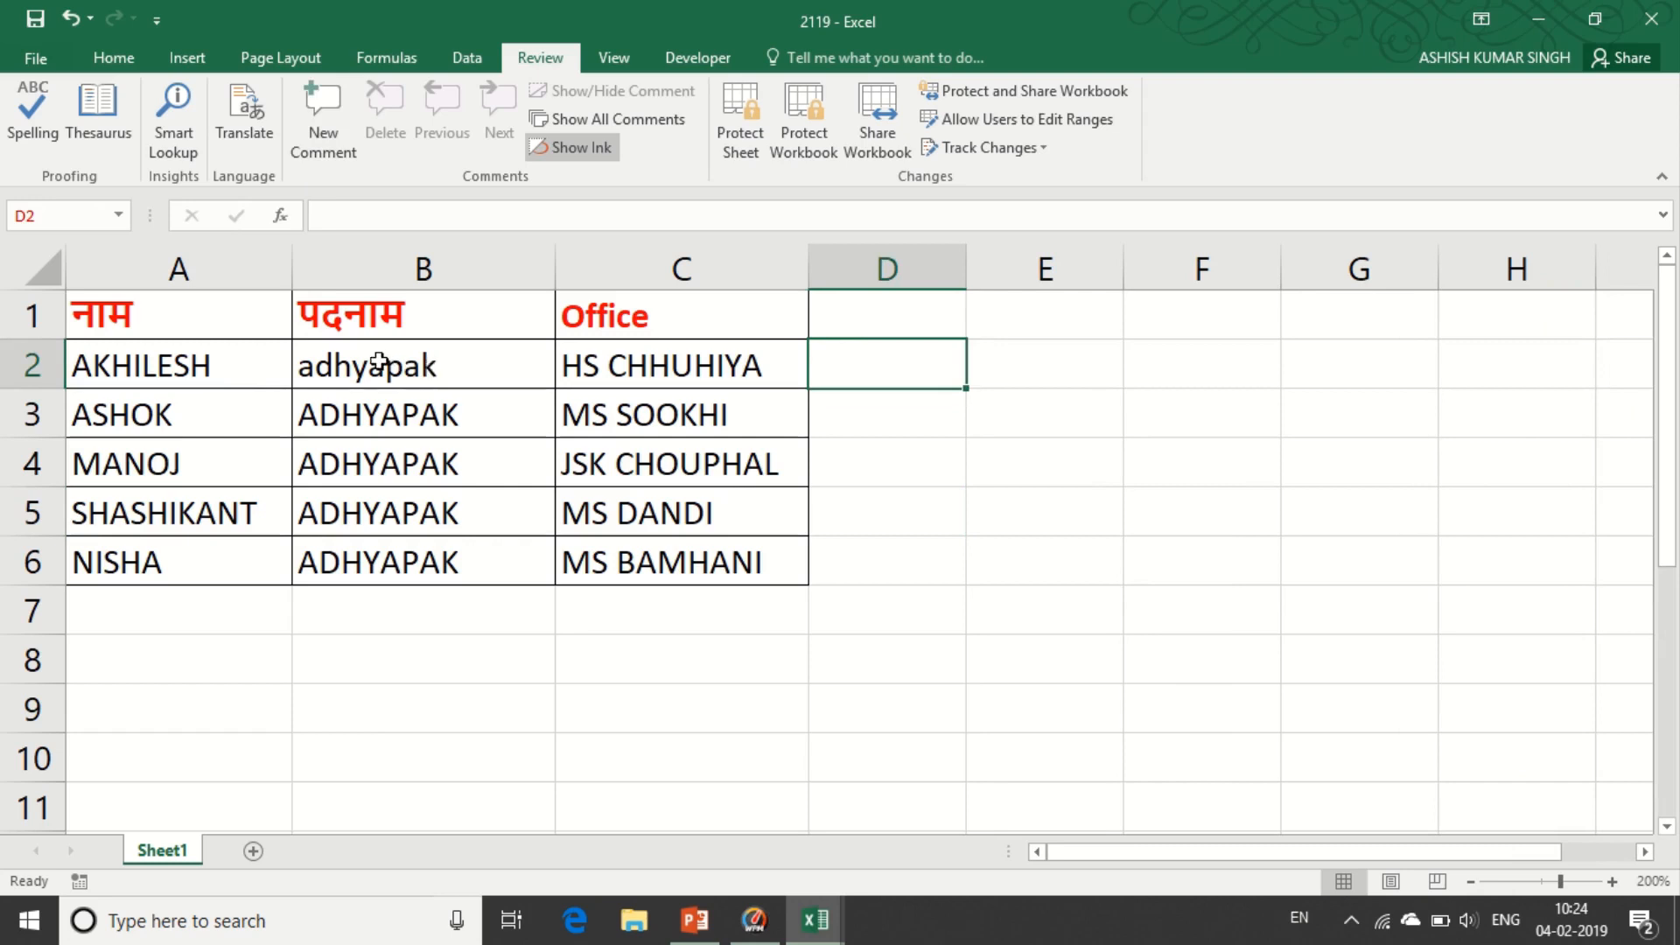
- Add a comment reading 'Adhyapak' to cell B2
{"action": "left_click", "coordinate": [396, 375]}
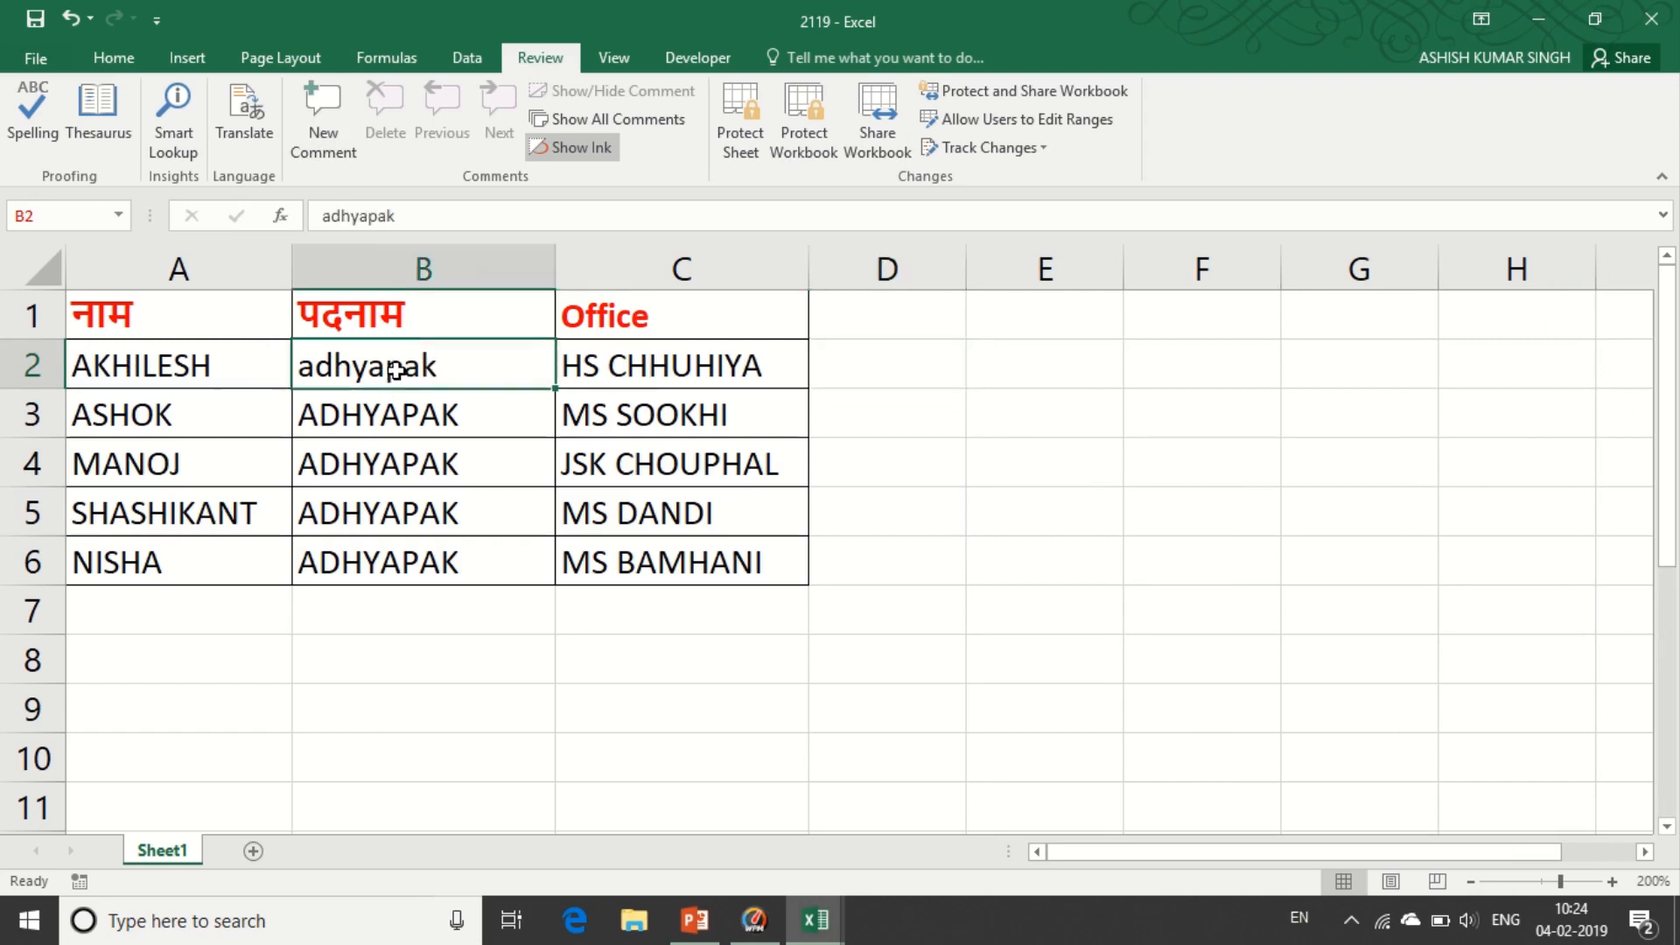
{"action": "left_click", "coordinate": [323, 123]}
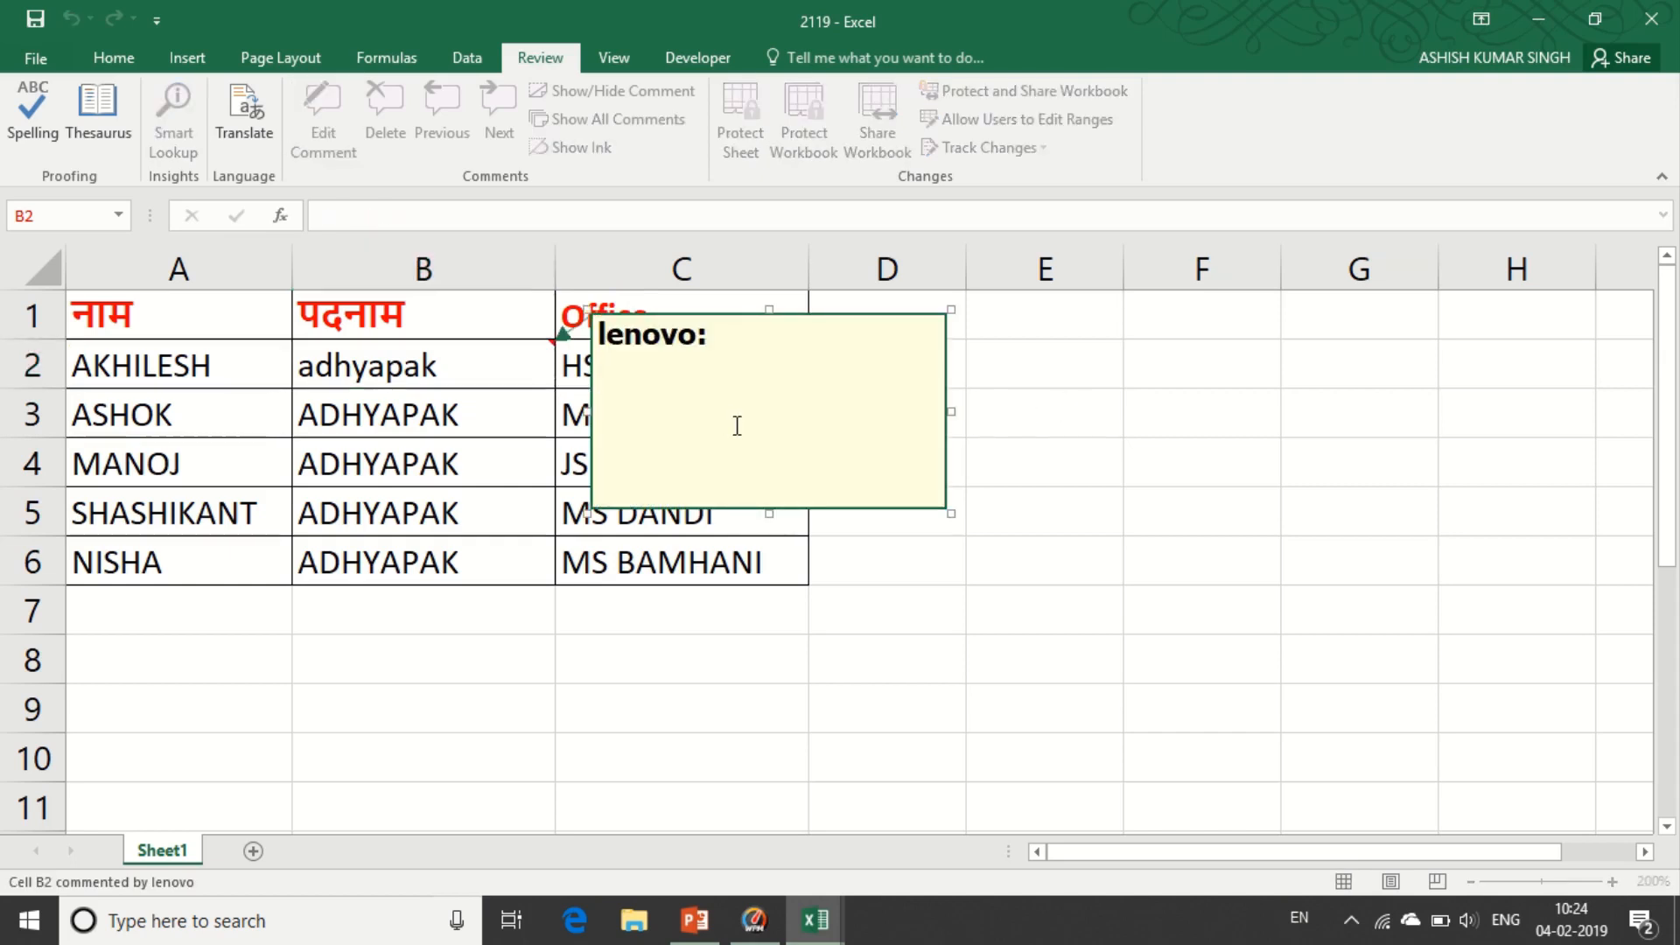
{"action": "type", "text": "Adhyapak"}
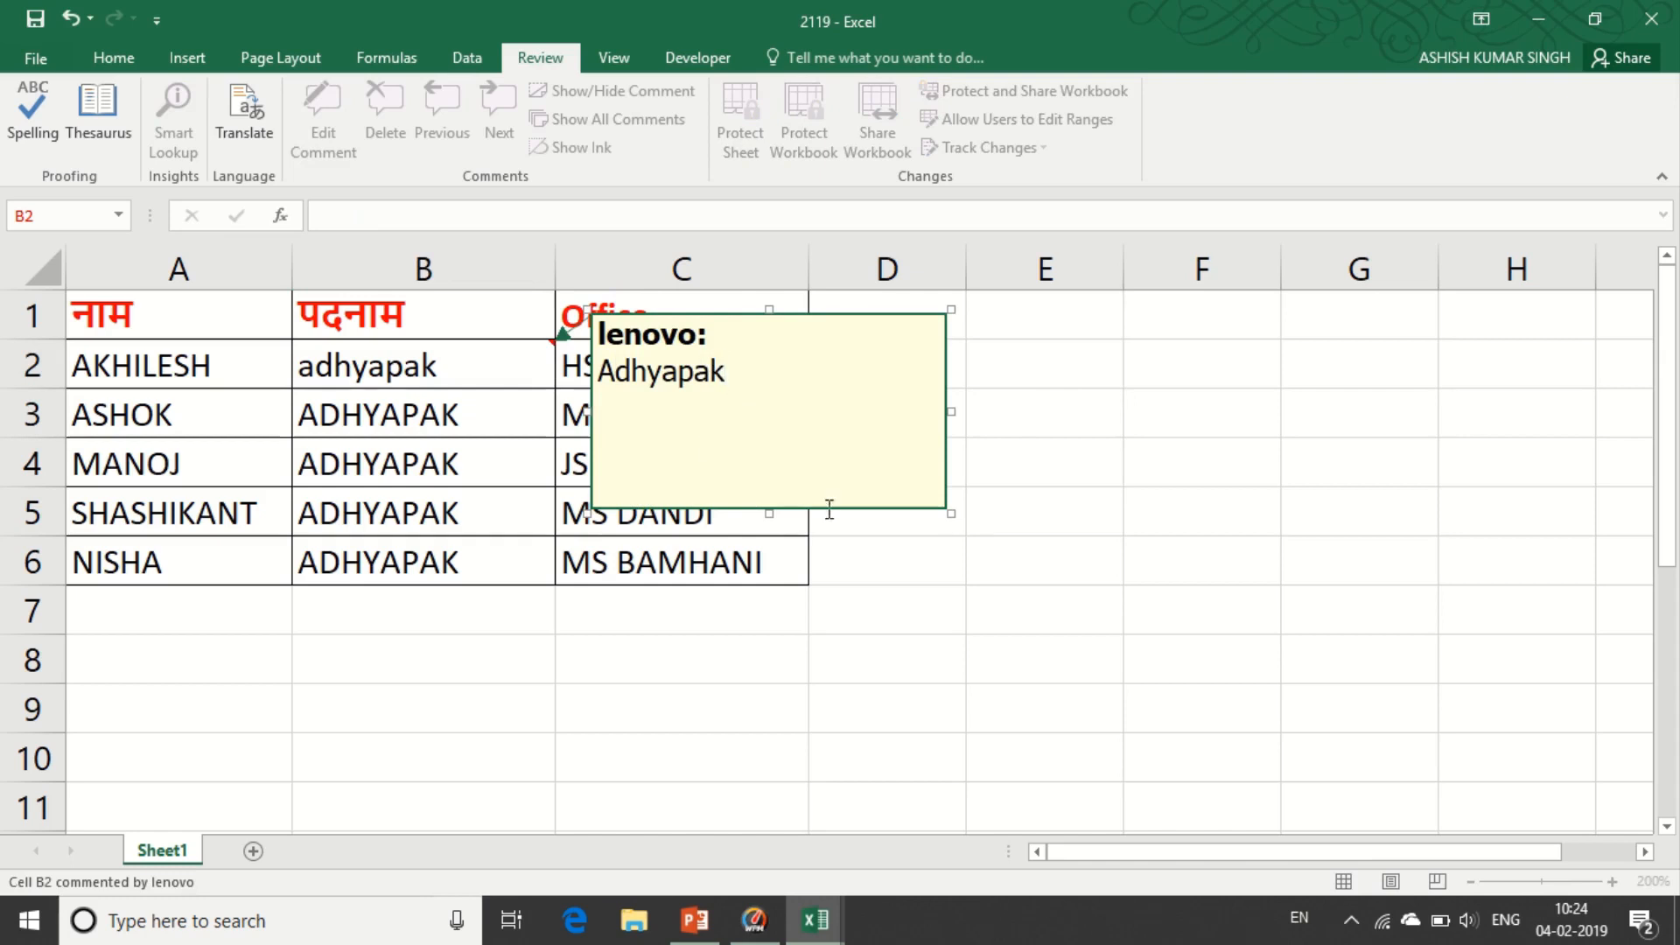
- Change the B4 entry to lowercase 'adhyapak' using the autocomplete suggestion
{"action": "left_click", "coordinate": [428, 462]}
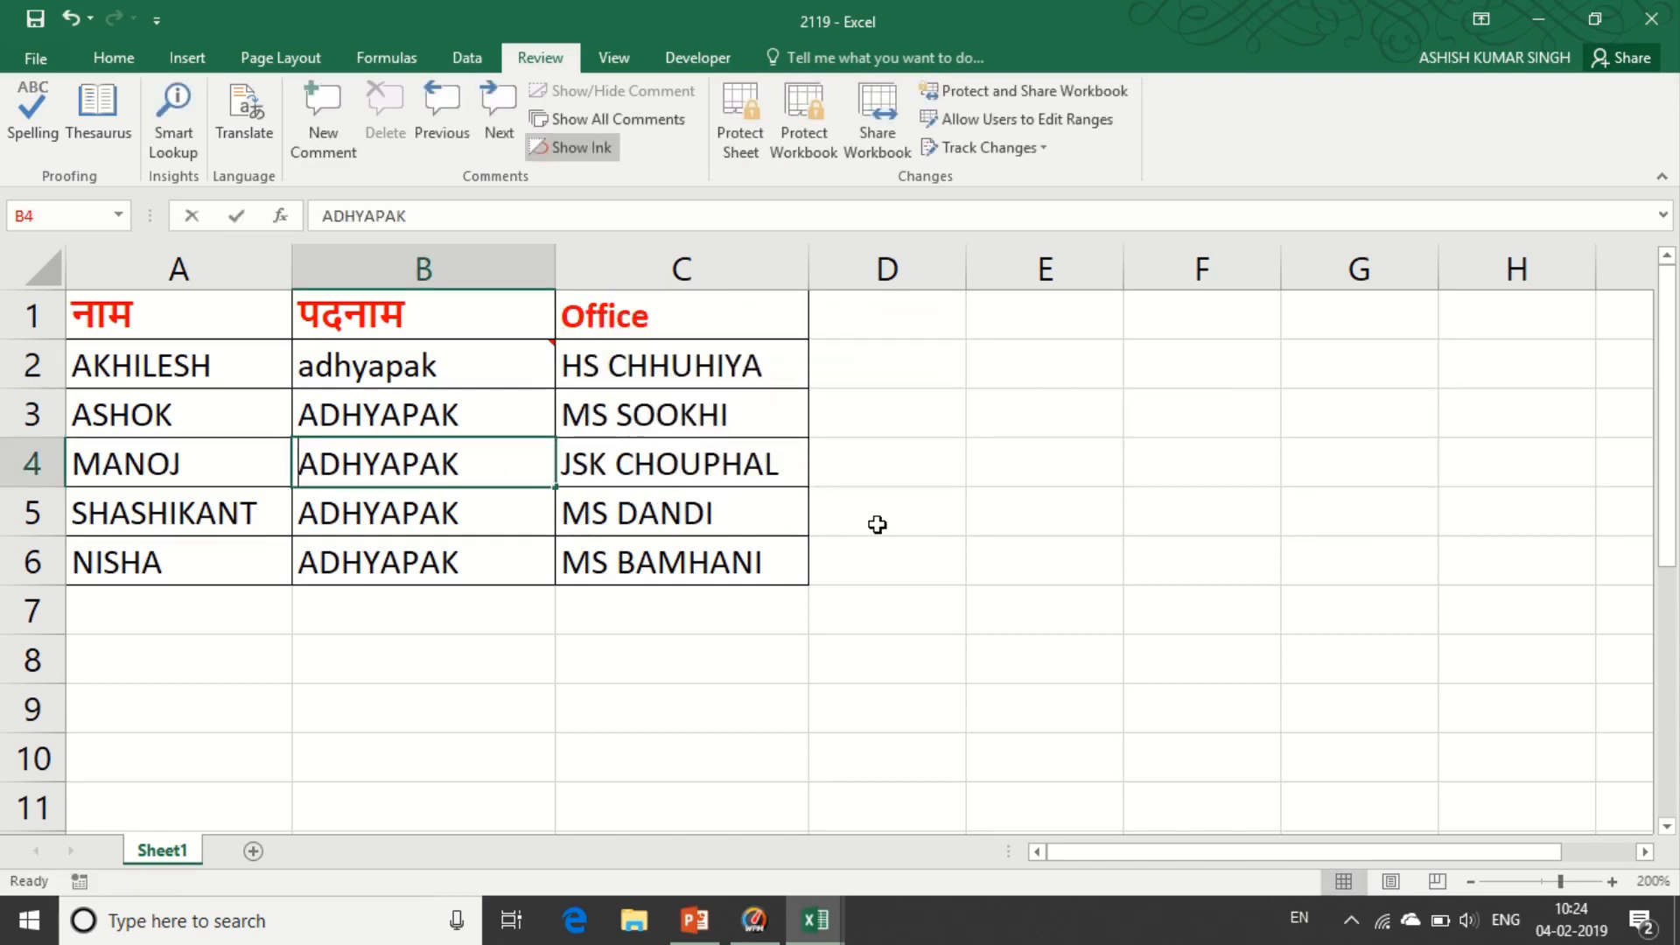
{"action": "type", "text": "A"}
{"action": "key", "text": "Return"}
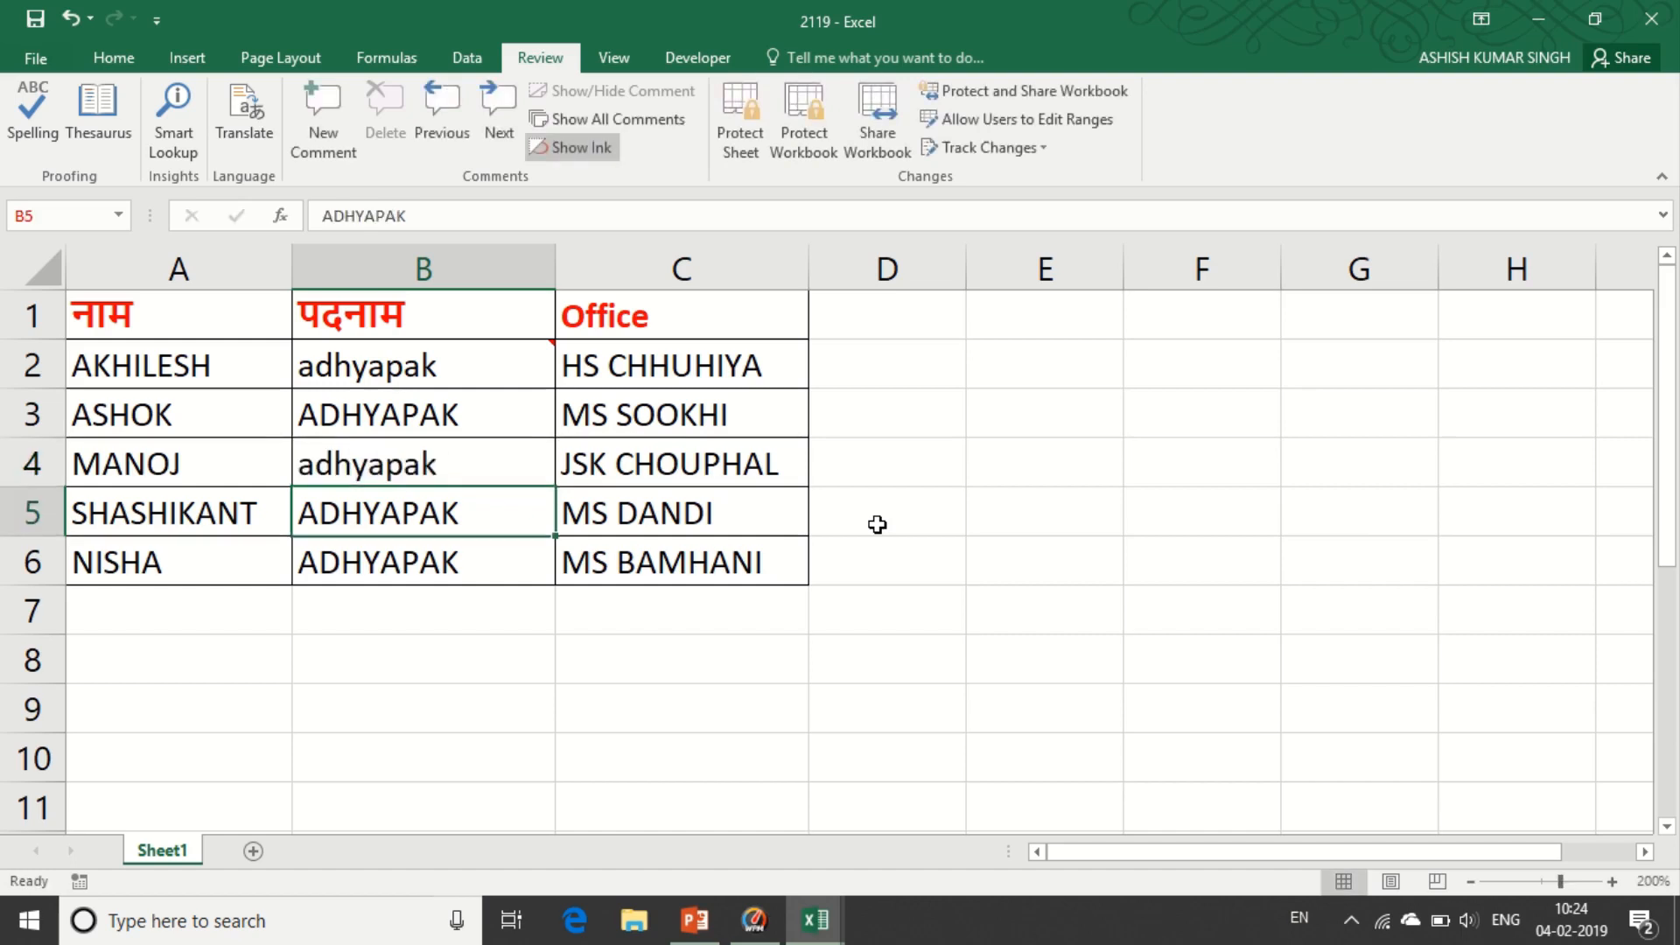
- Add a comment reading 'Adhyapak' to cell B4
{"action": "left_click", "coordinate": [428, 464]}
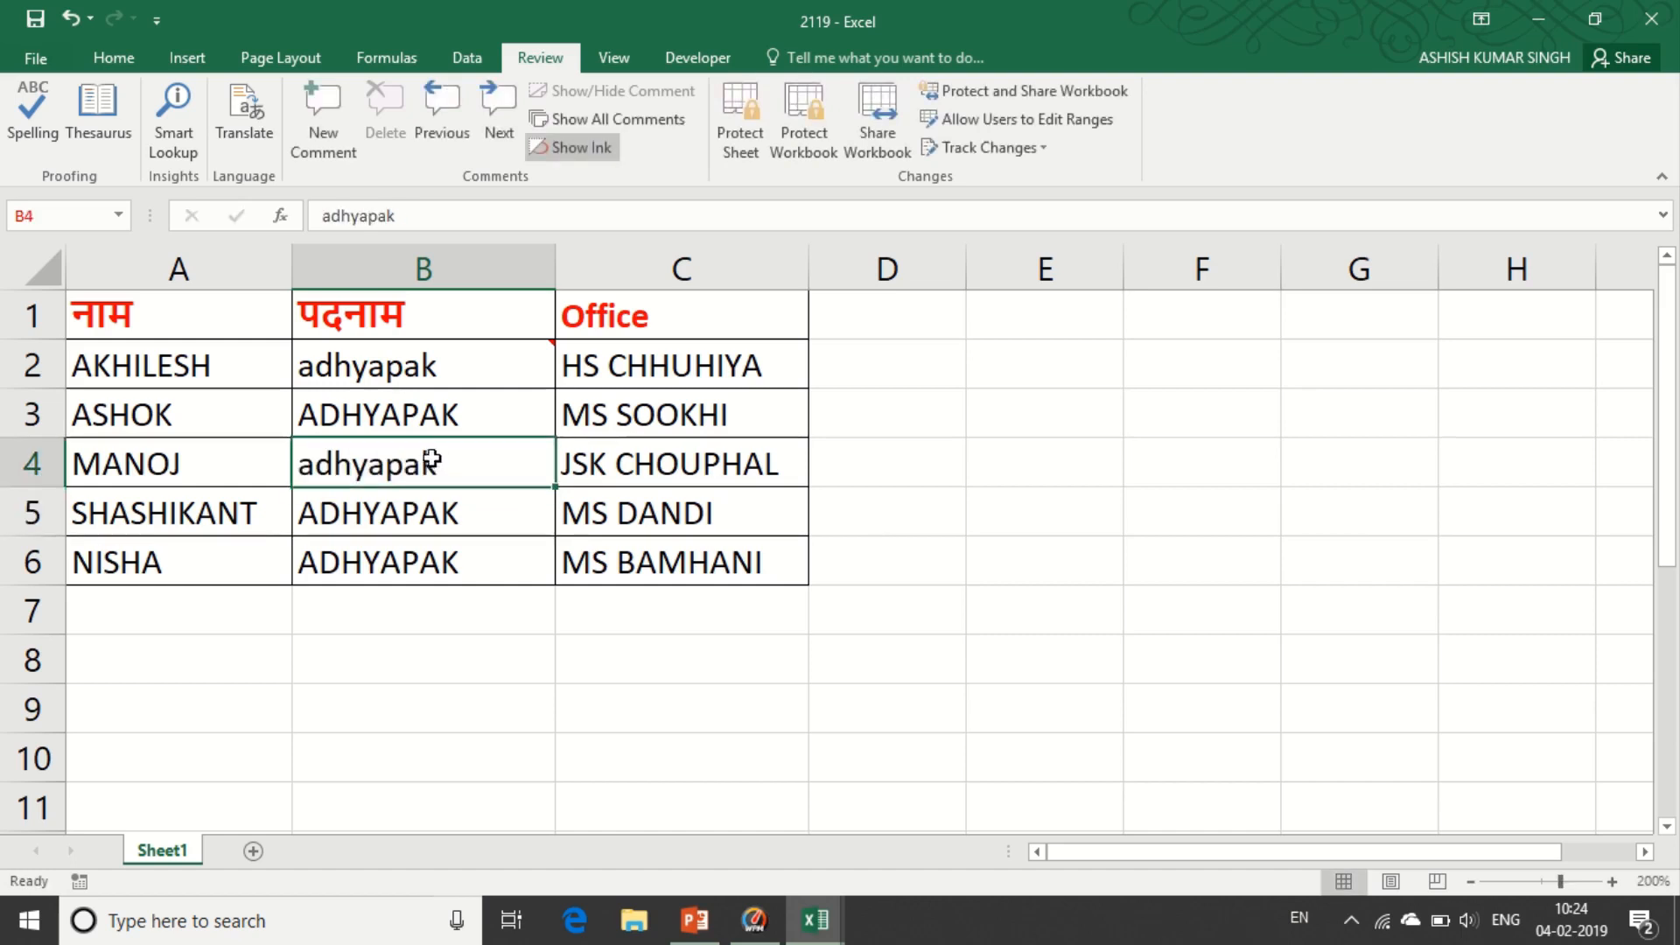
{"action": "left_click", "coordinate": [343, 138]}
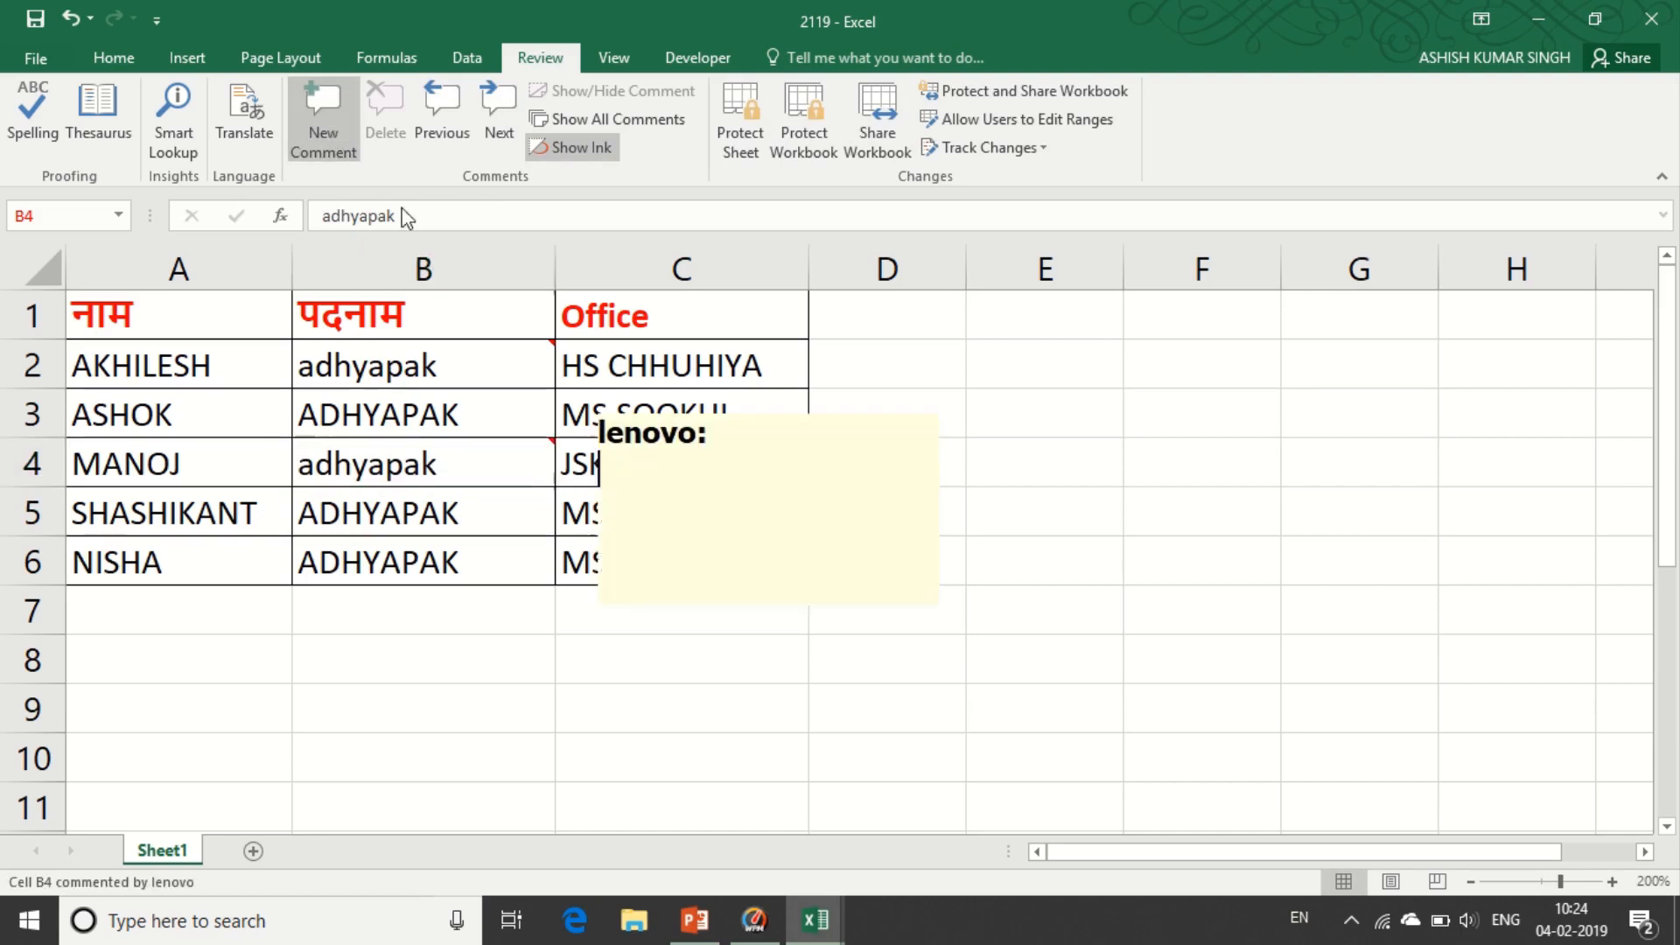
{"action": "type", "text": "A"}
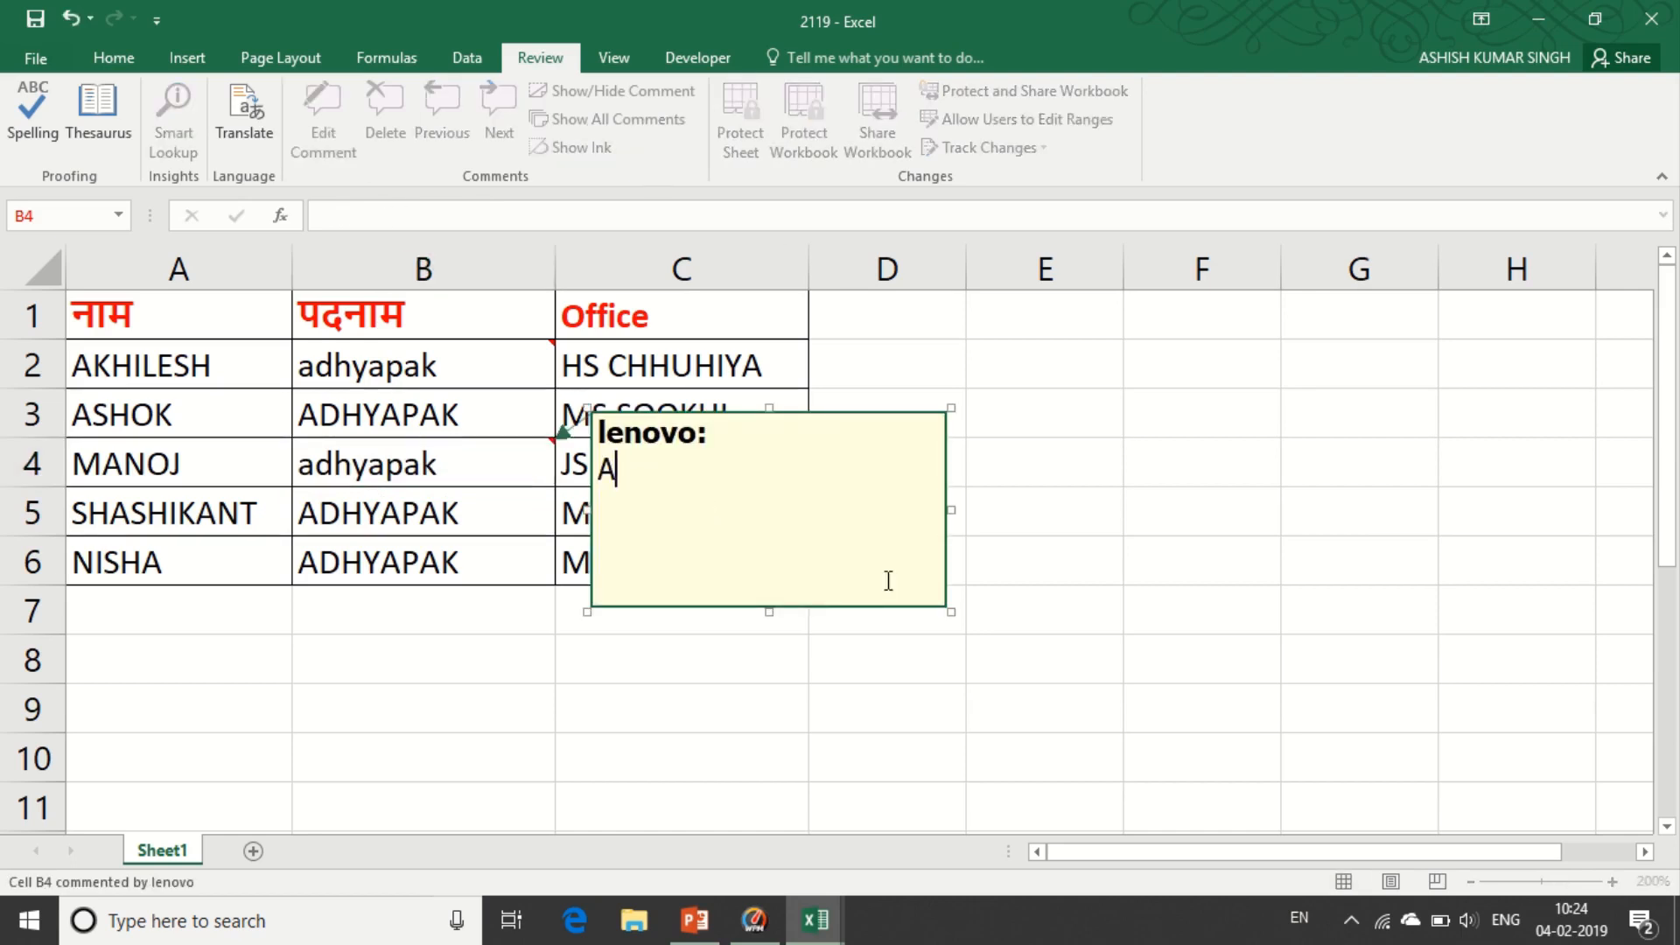
{"action": "type", "text": "dhyapak"}
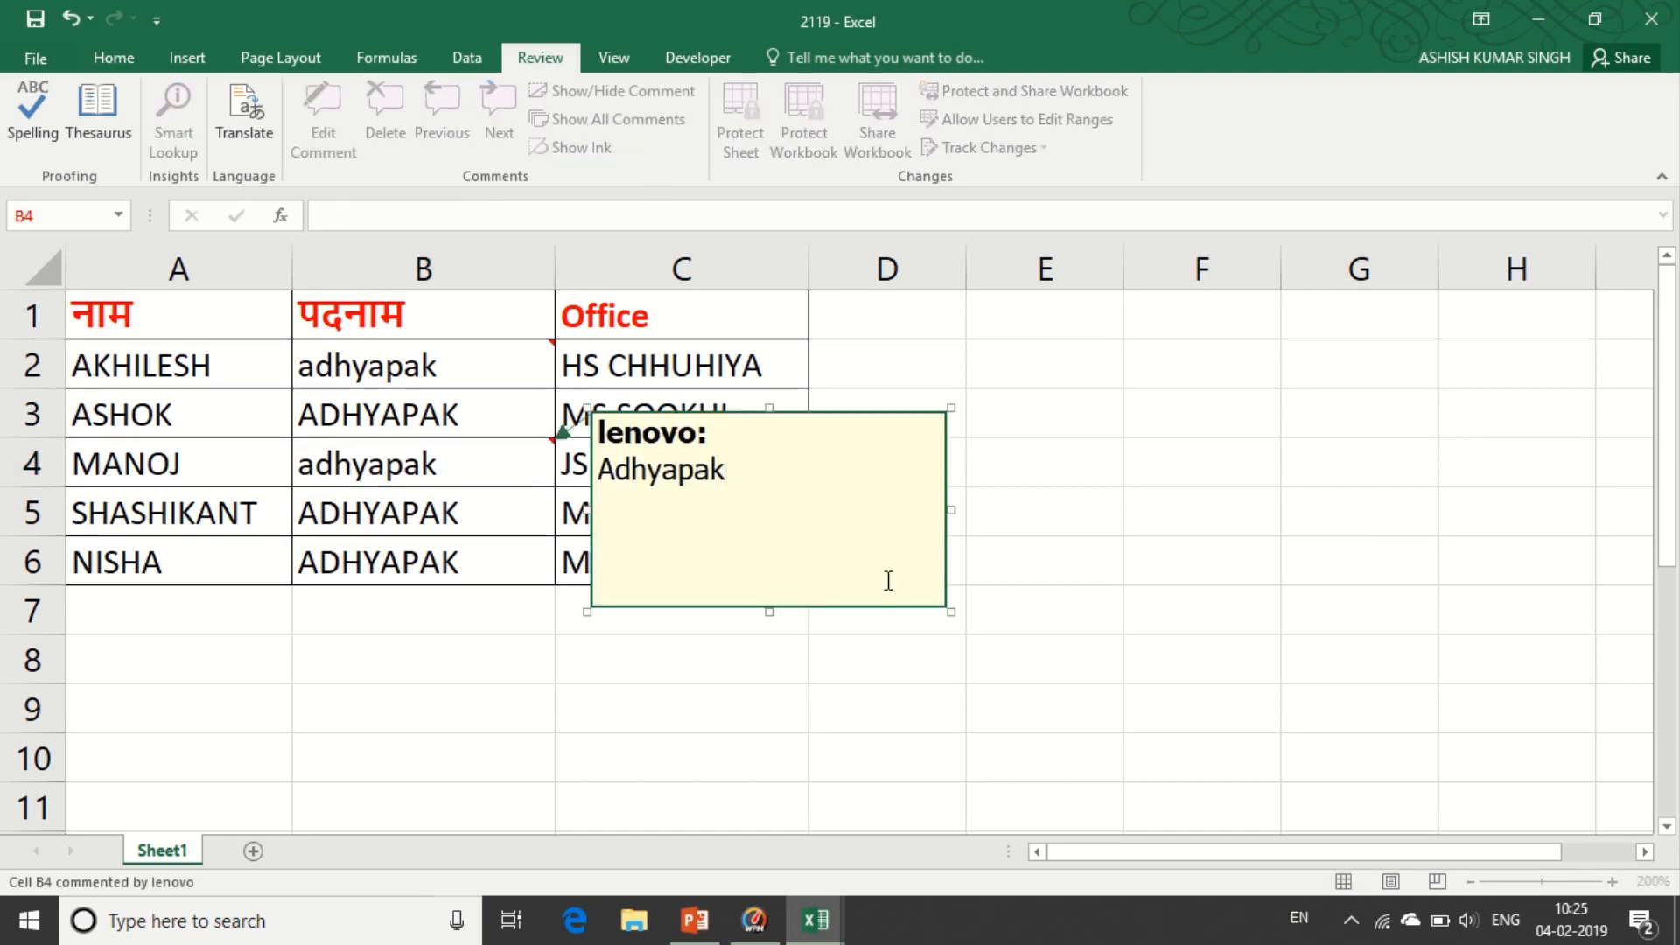
{"action": "left_click", "coordinate": [477, 508]}
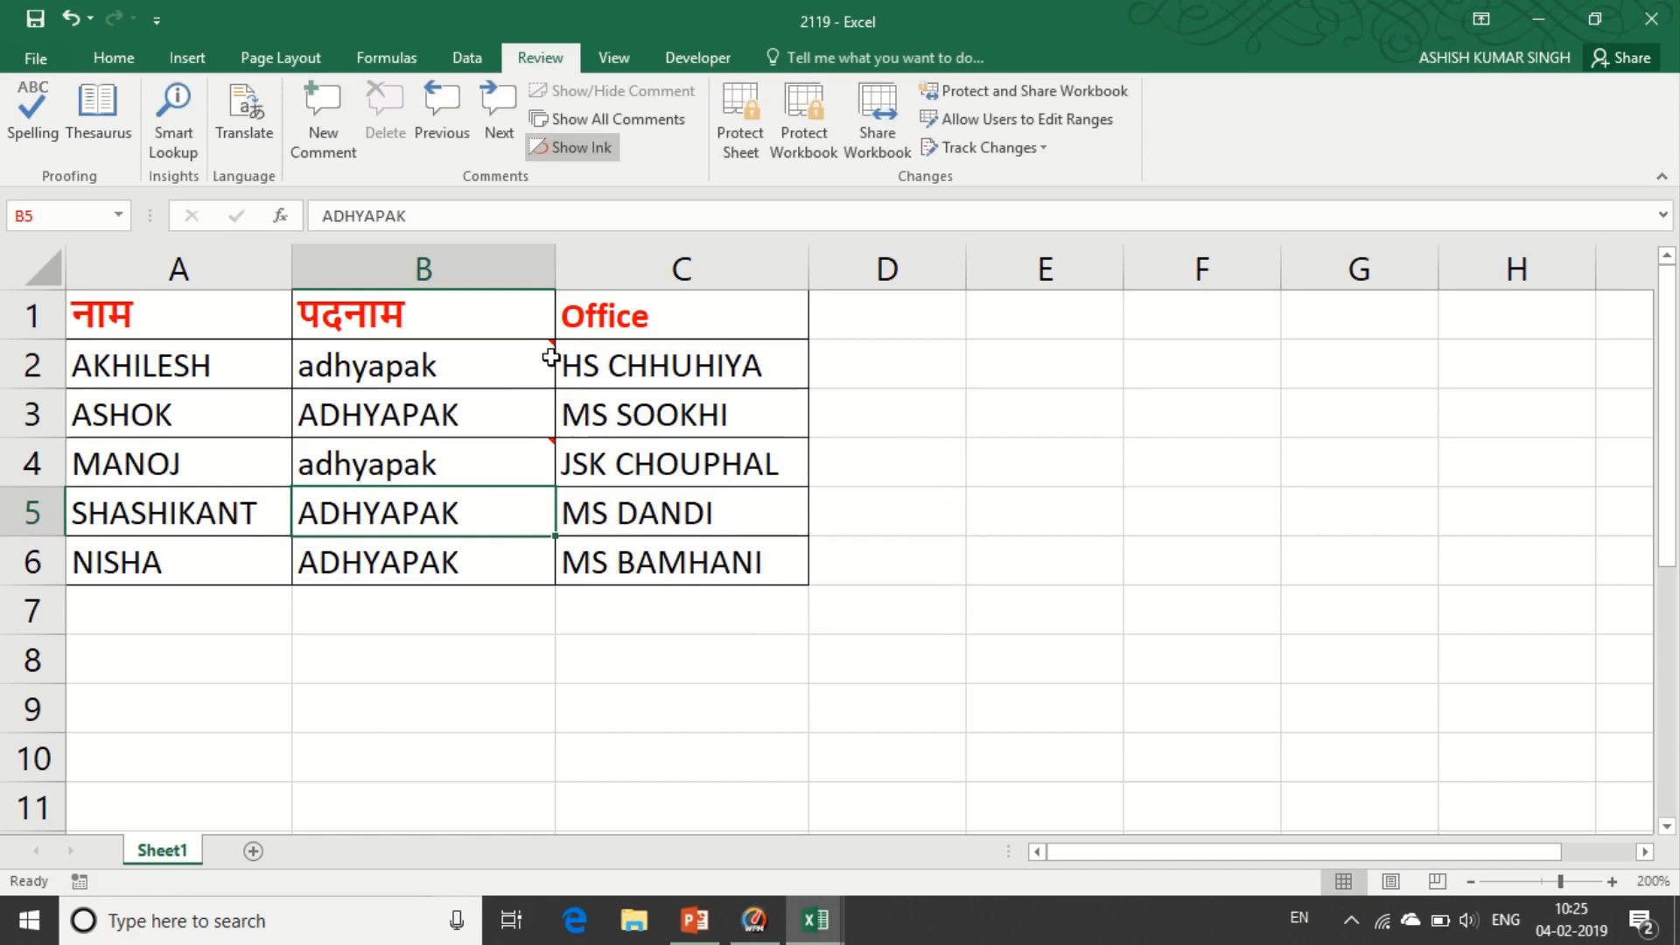
{"action": "mouse_move", "coordinate": [547, 351]}
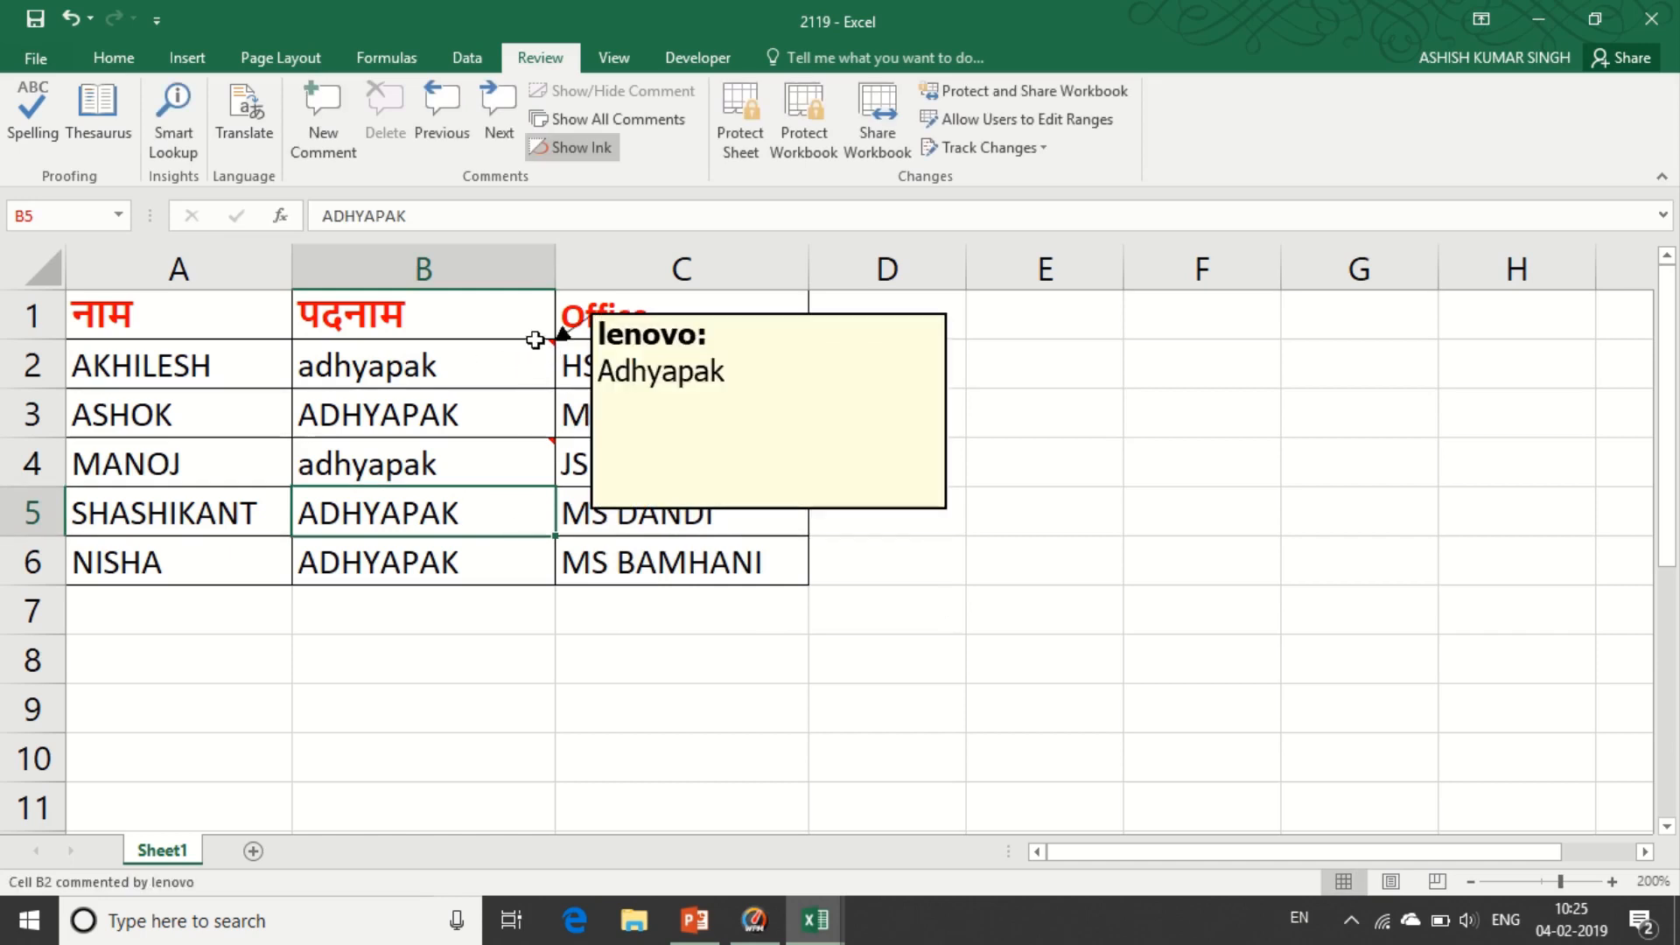
{"action": "mouse_move", "coordinate": [548, 446]}
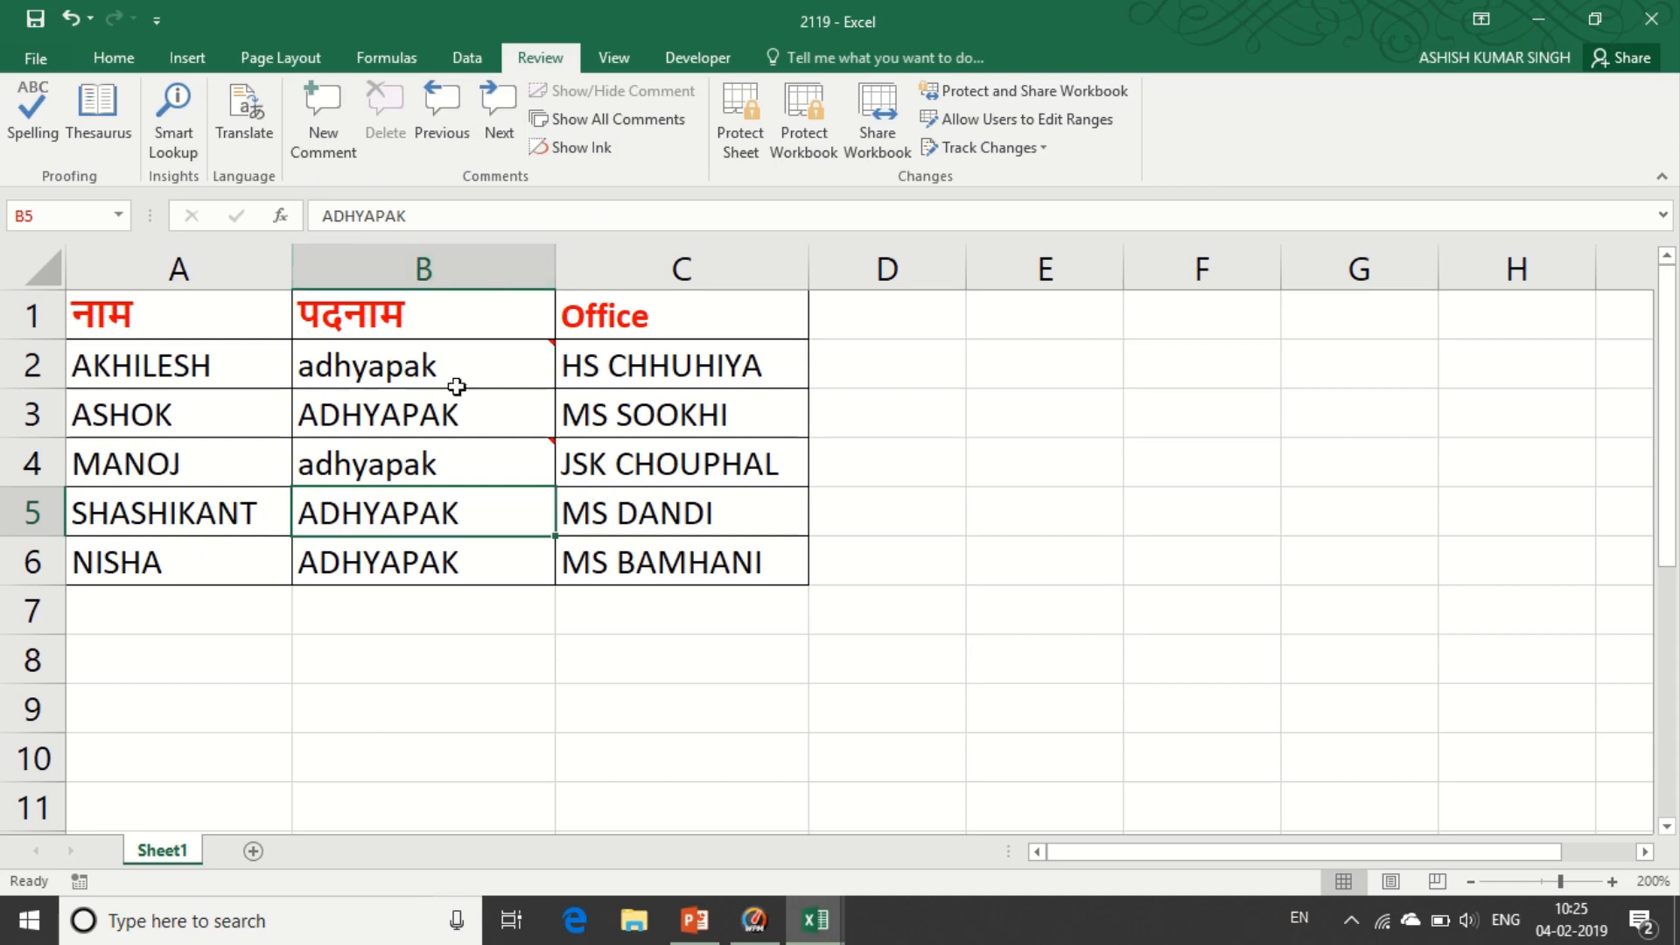
{"action": "left_click", "coordinate": [462, 123]}
{"action": "left_click", "coordinate": [460, 116]}
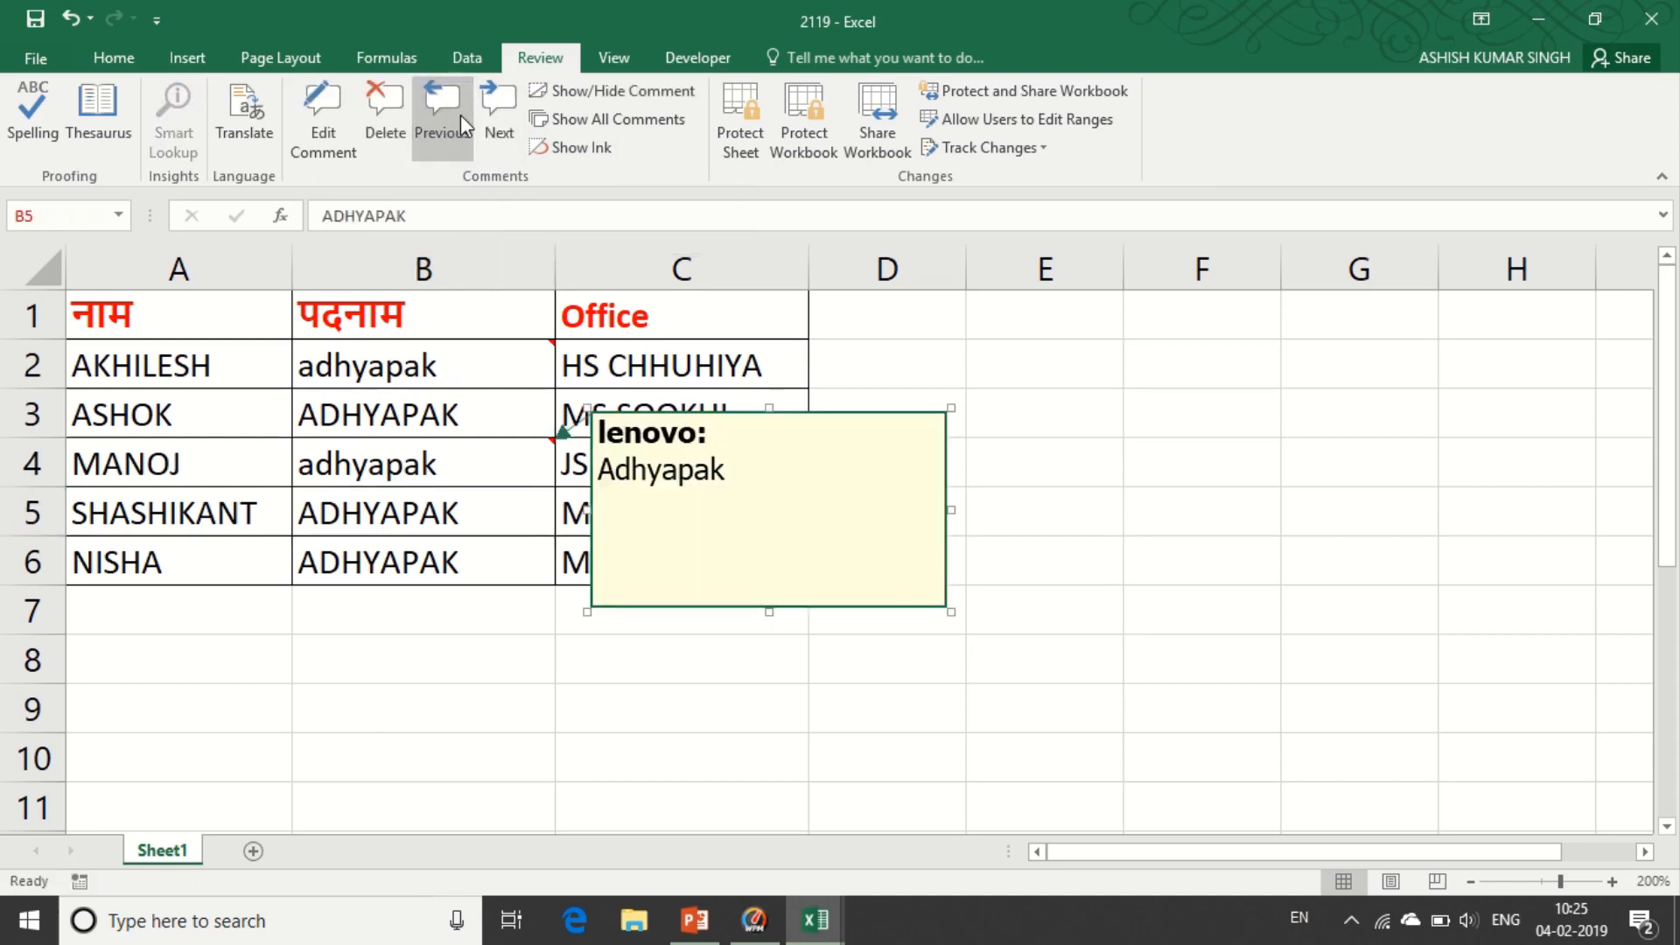
{"action": "left_click", "coordinate": [499, 128]}
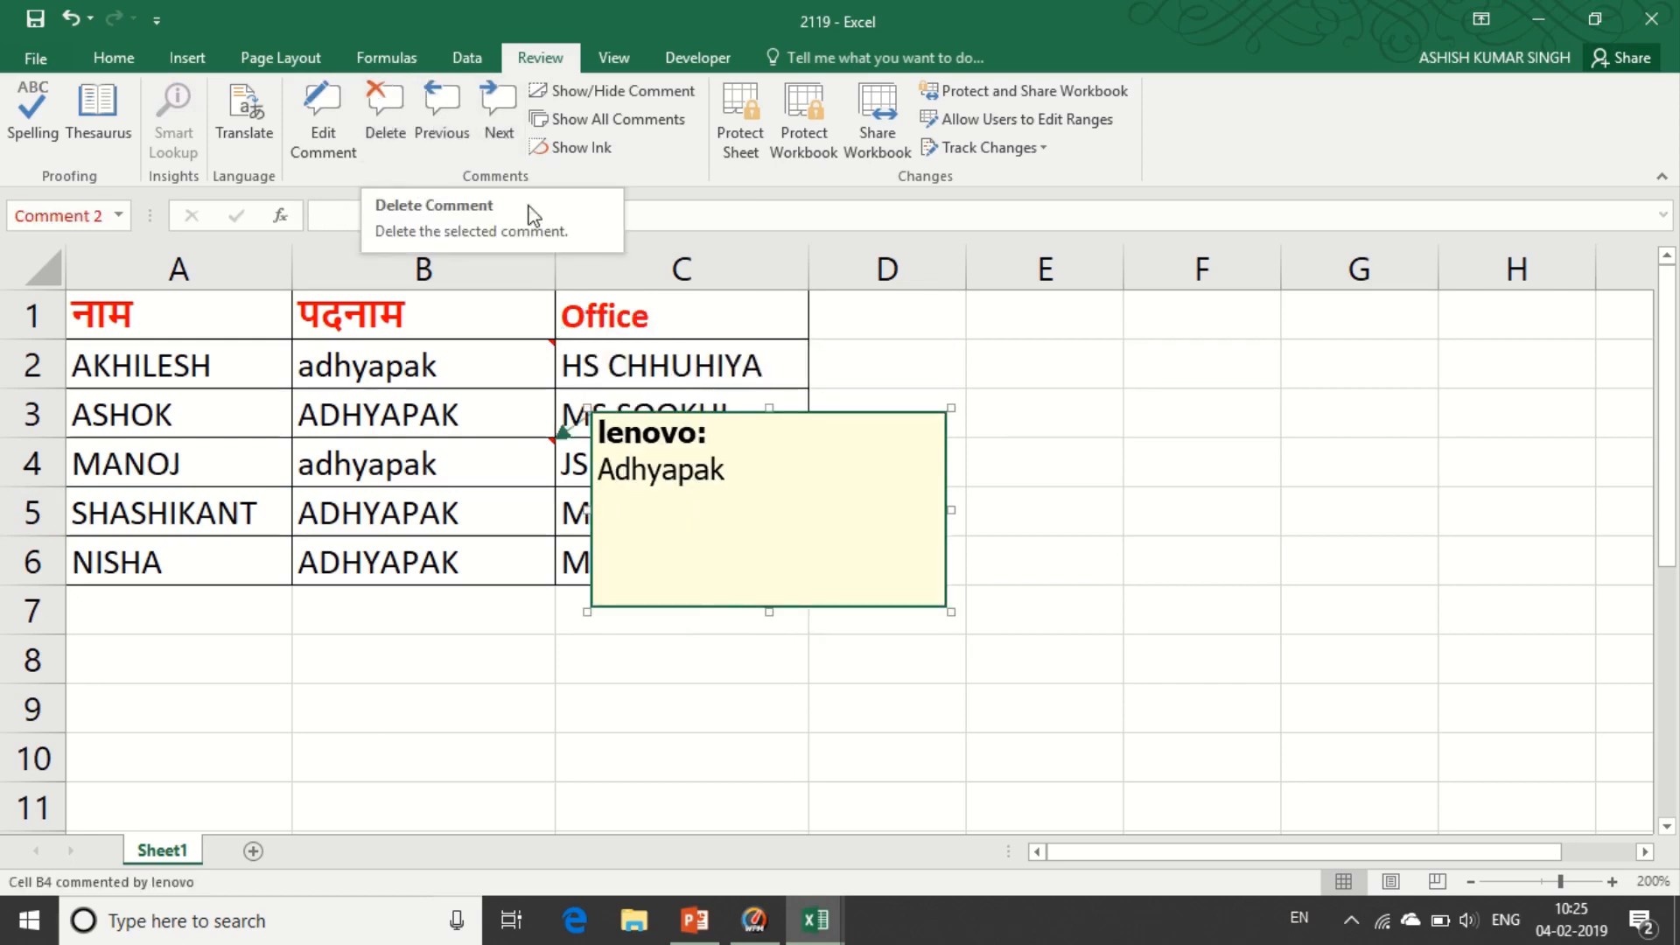
{"action": "left_click", "coordinate": [597, 92]}
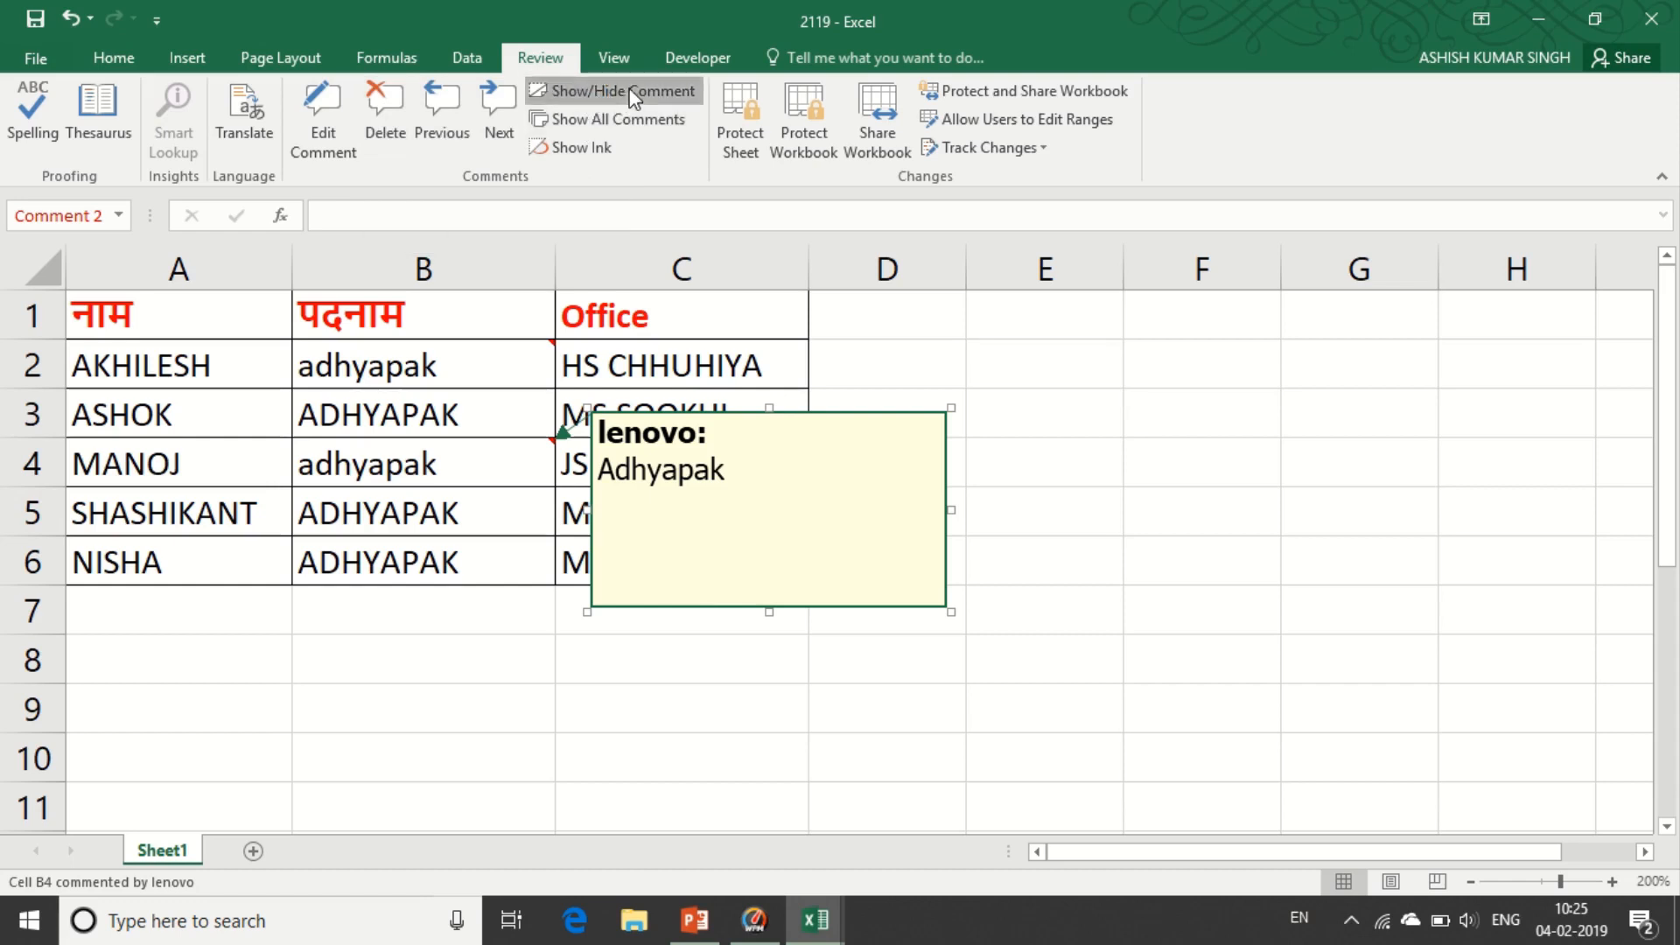
{"action": "left_click", "coordinate": [623, 93]}
{"action": "left_click", "coordinate": [594, 118]}
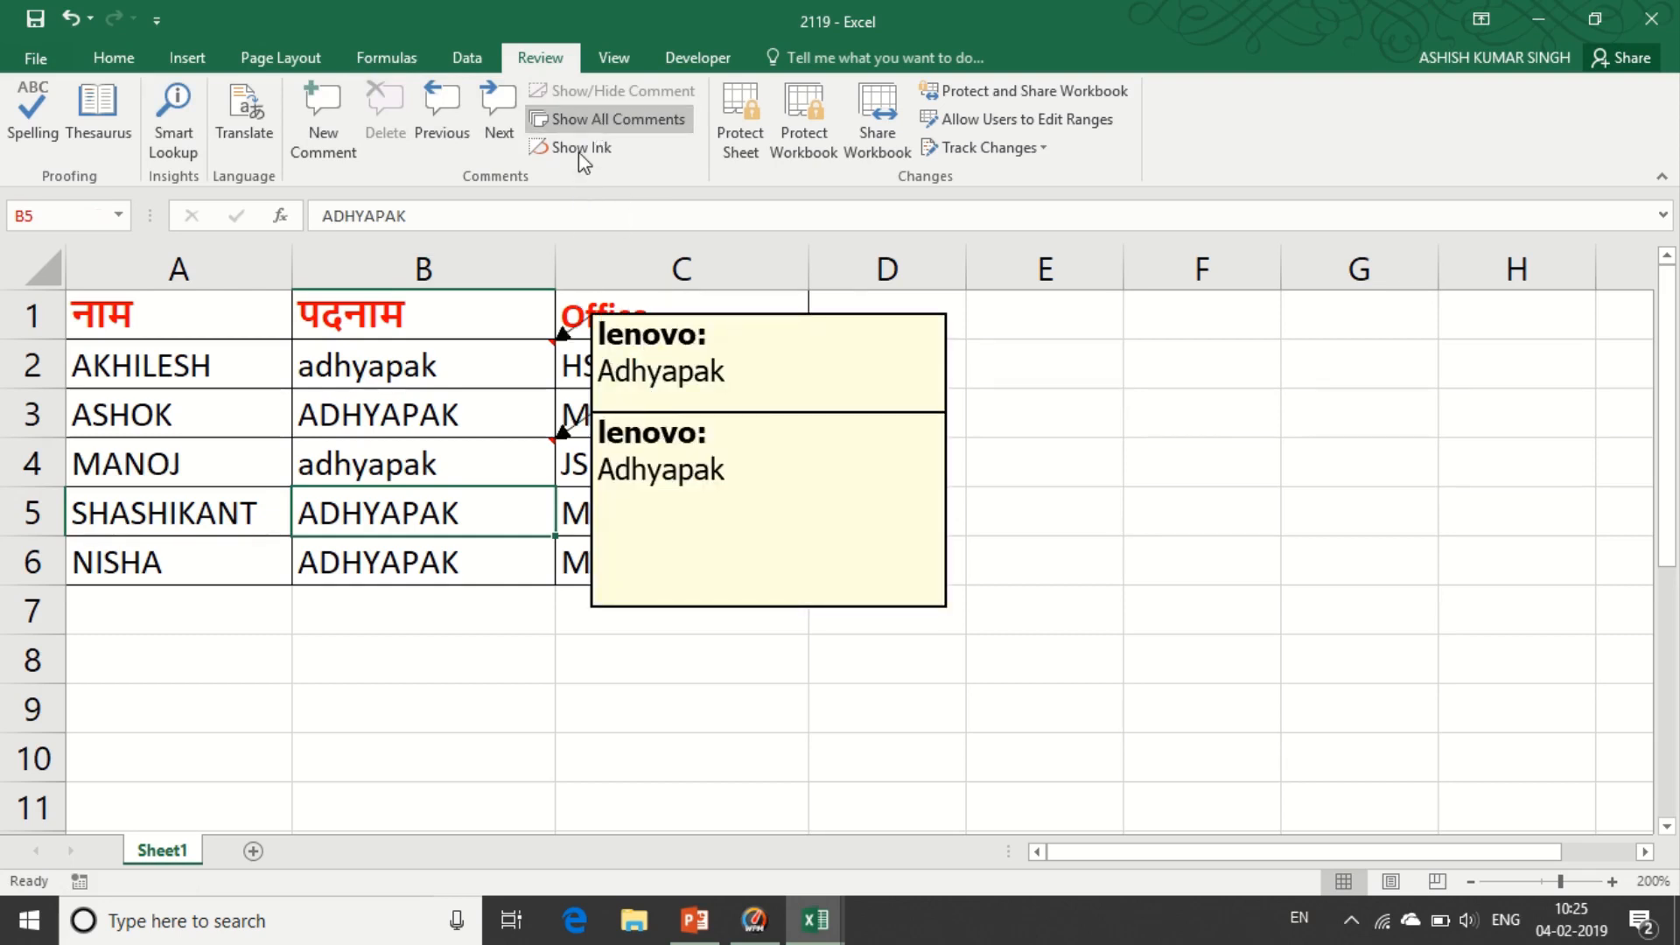
{"action": "left_click", "coordinate": [1050, 372]}
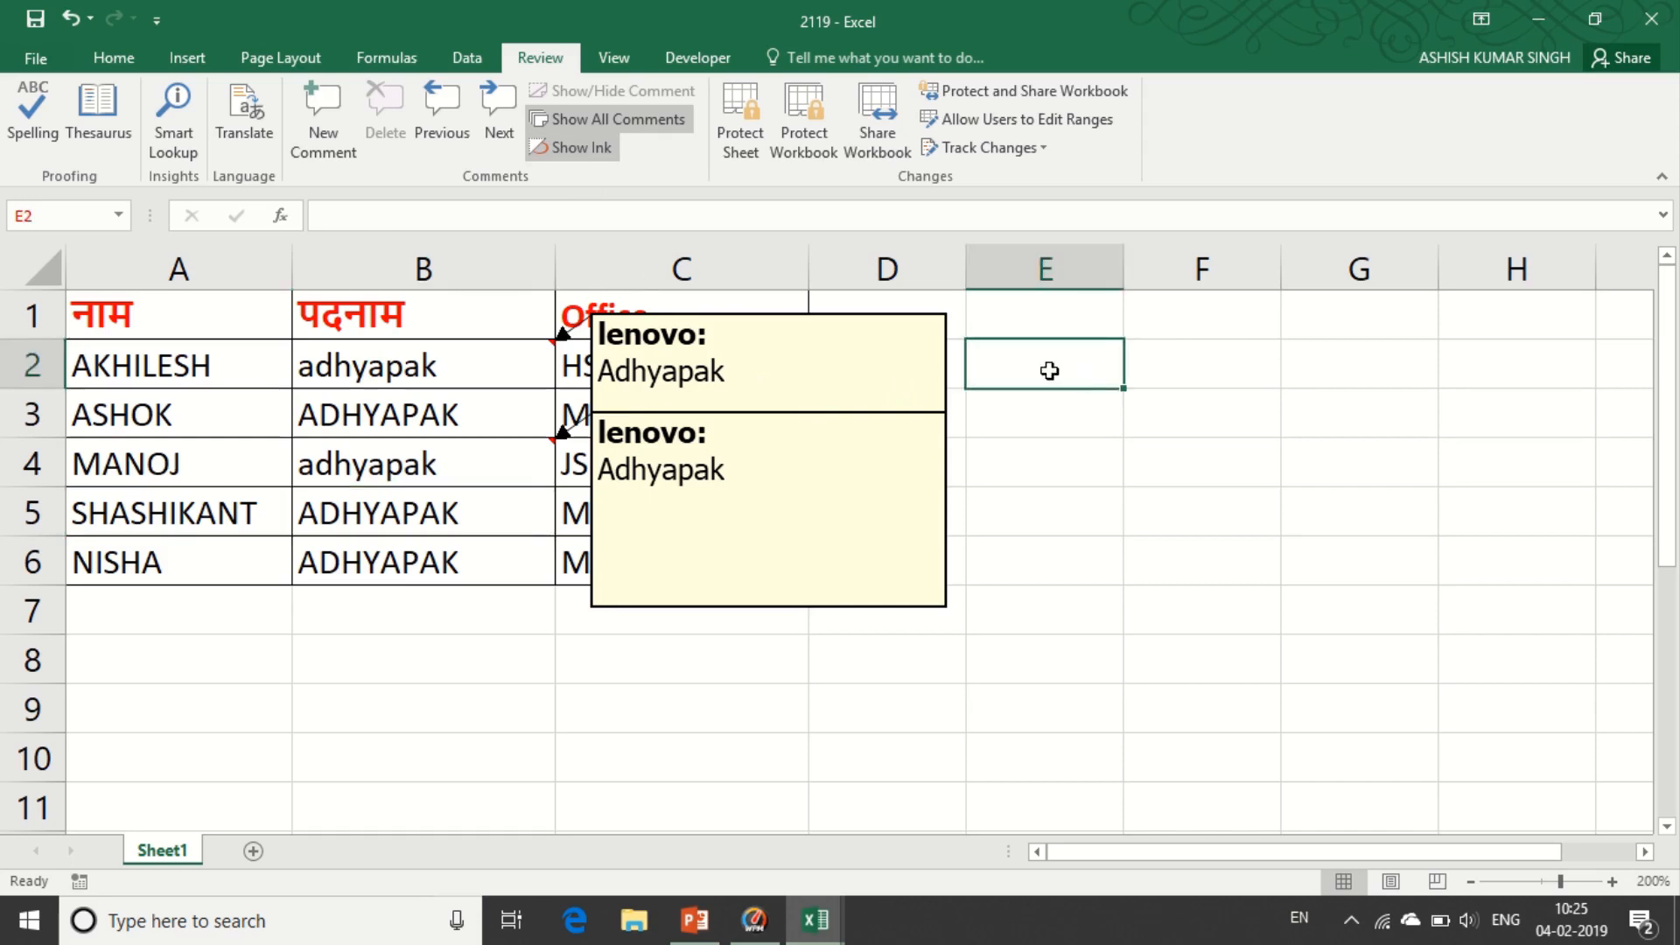
{"action": "left_click", "coordinate": [607, 119]}
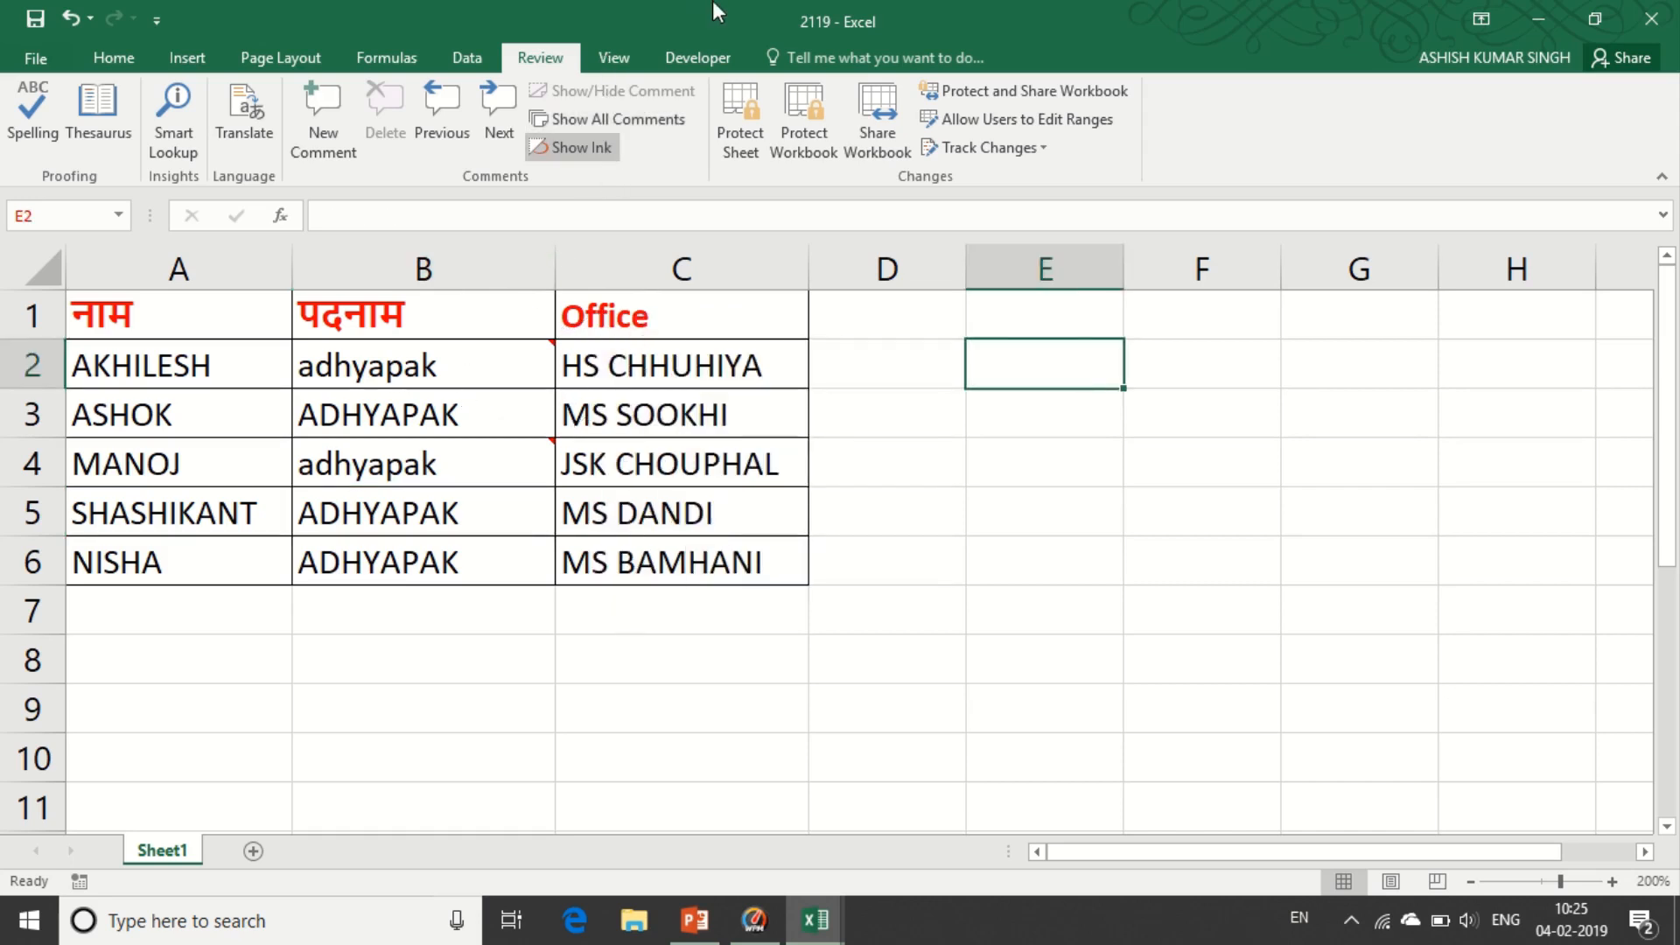
{"action": "mouse_move", "coordinate": [676, 31]}
{"action": "key", "text": "Left"}
{"action": "key", "text": "Left"}
{"action": "key", "text": "Left"}
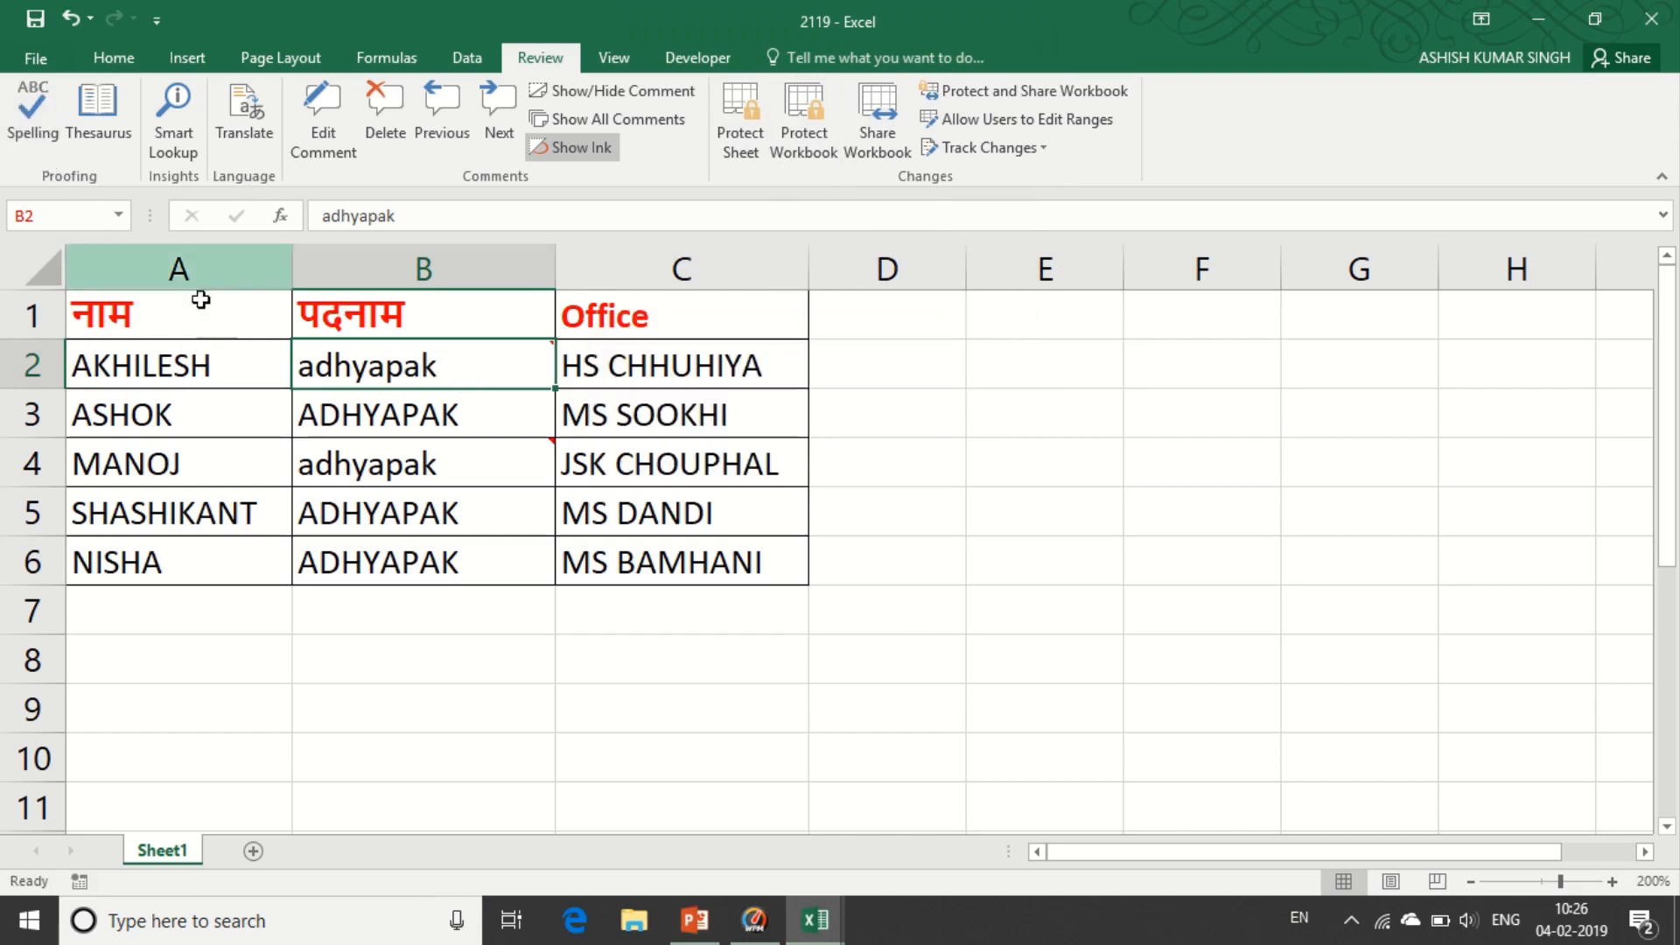
{"action": "left_click", "coordinate": [175, 366]}
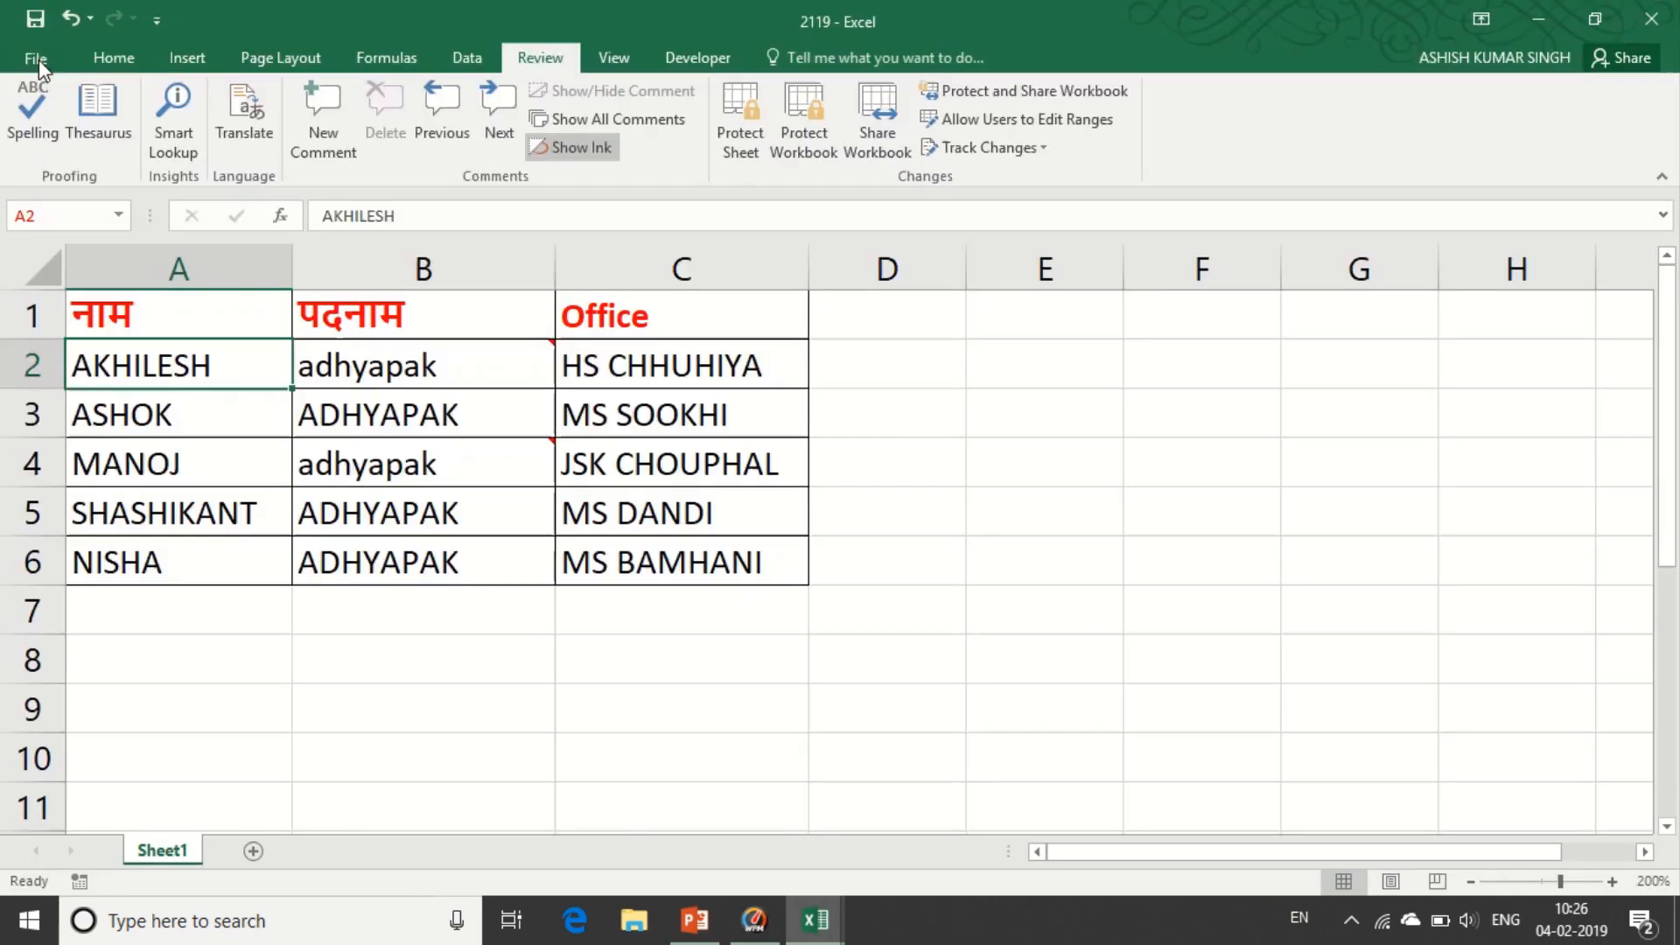
{"action": "left_click", "coordinate": [37, 62]}
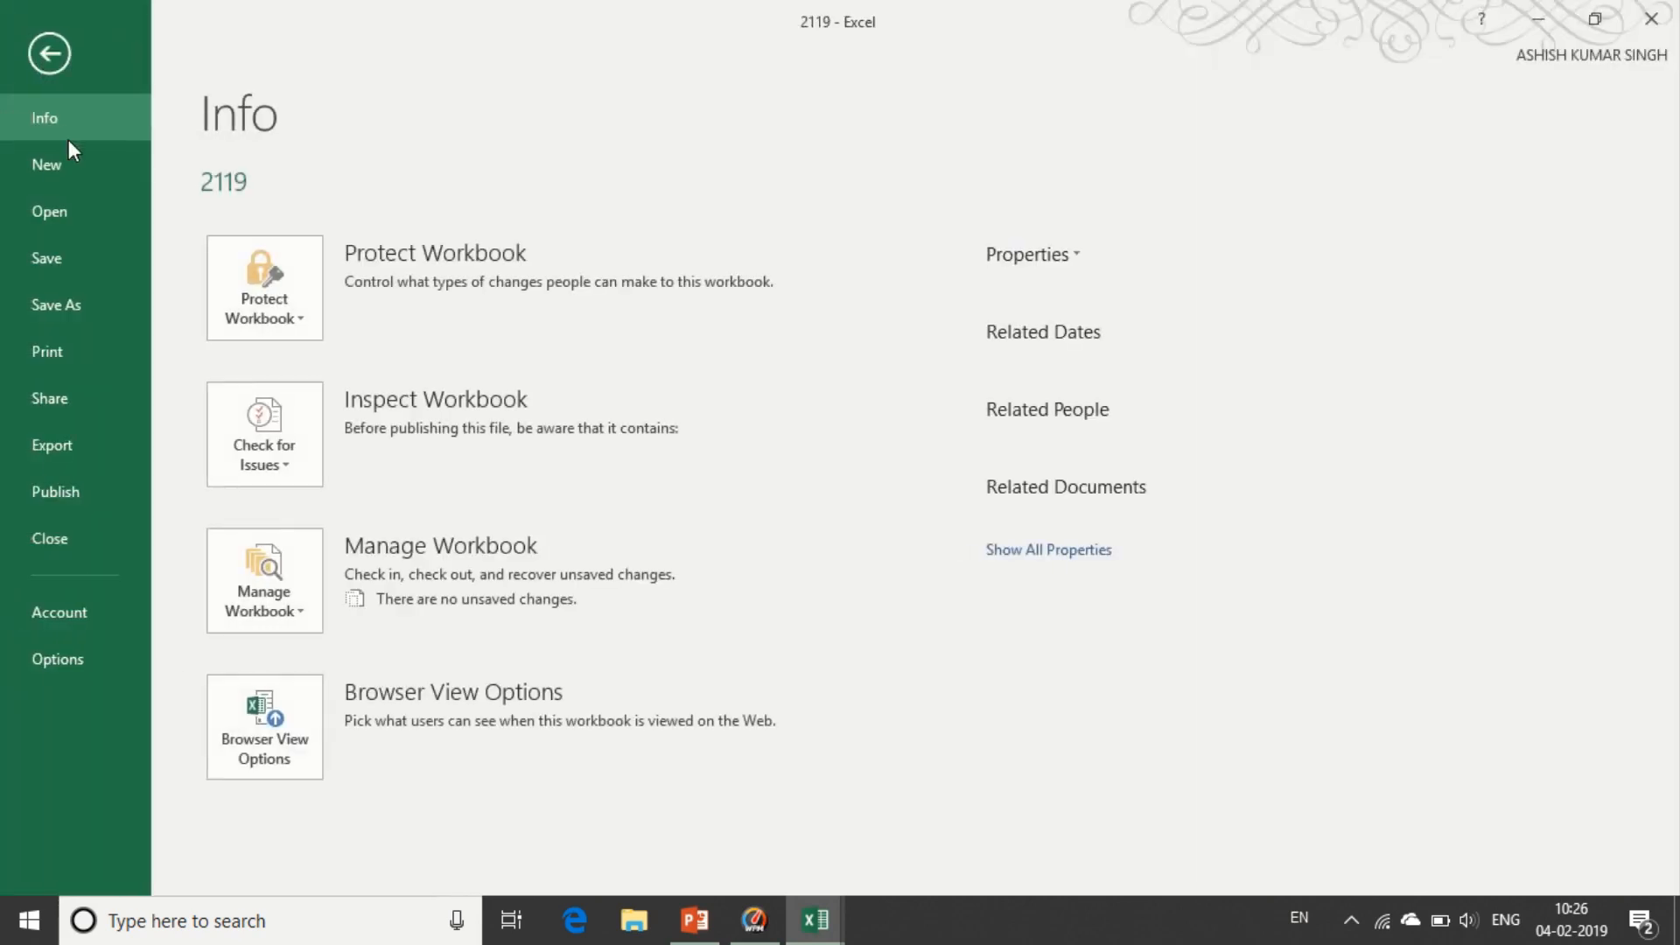
{"action": "left_click", "coordinate": [297, 318]}
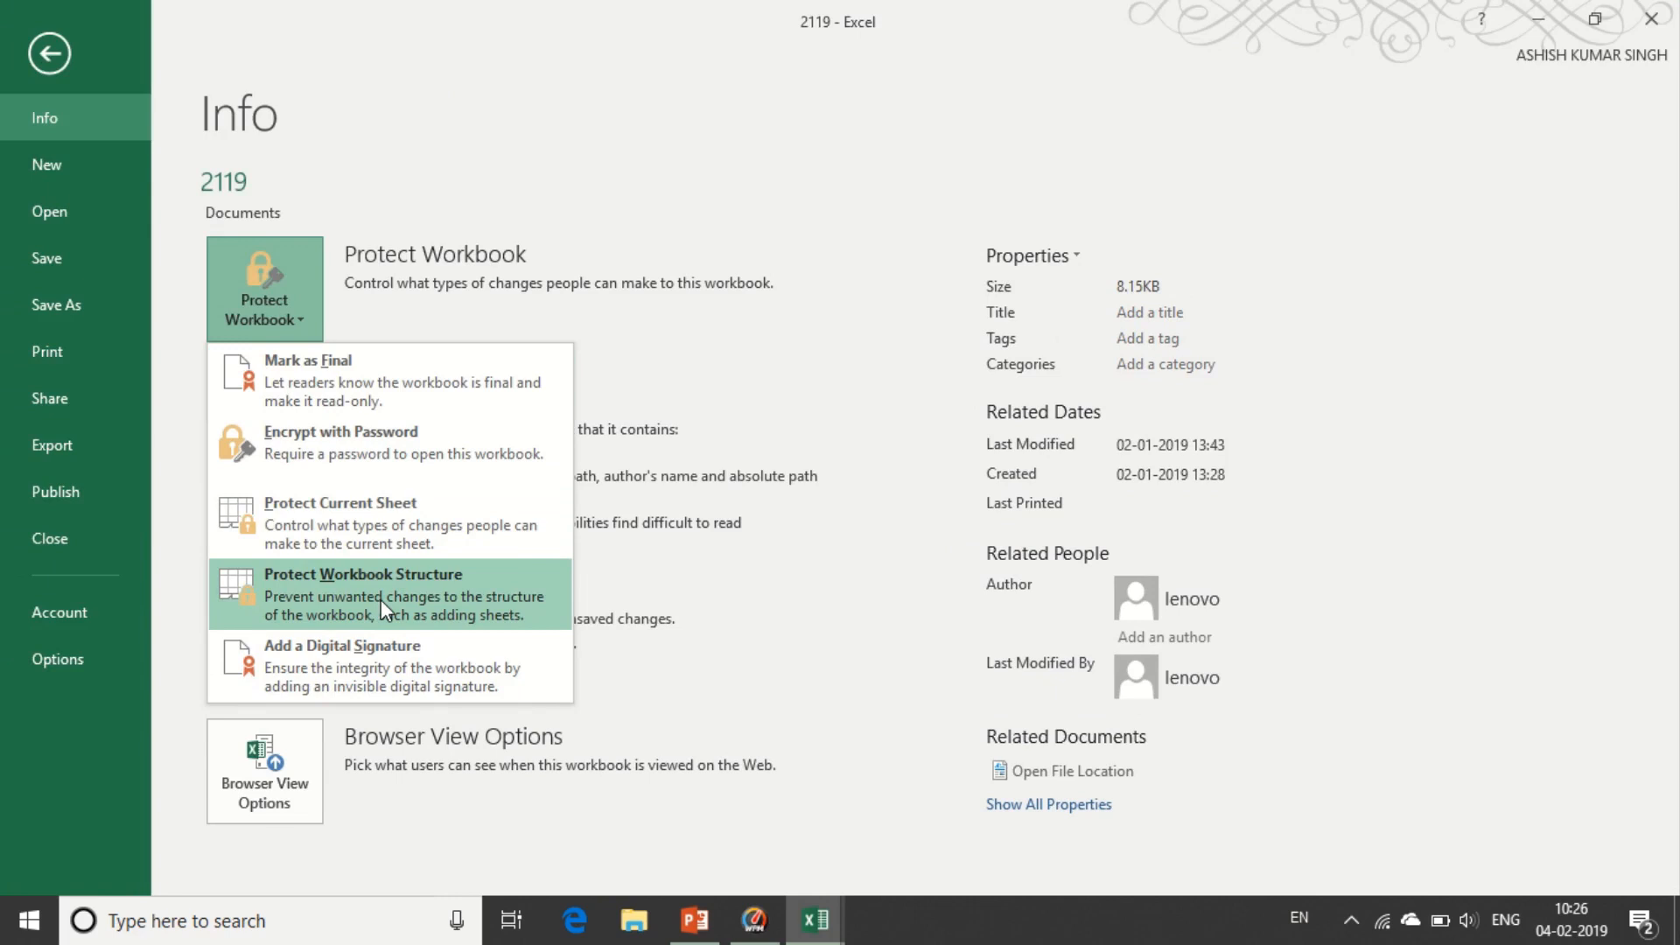
{"action": "left_click", "coordinate": [49, 54]}
{"action": "left_click", "coordinate": [253, 851]}
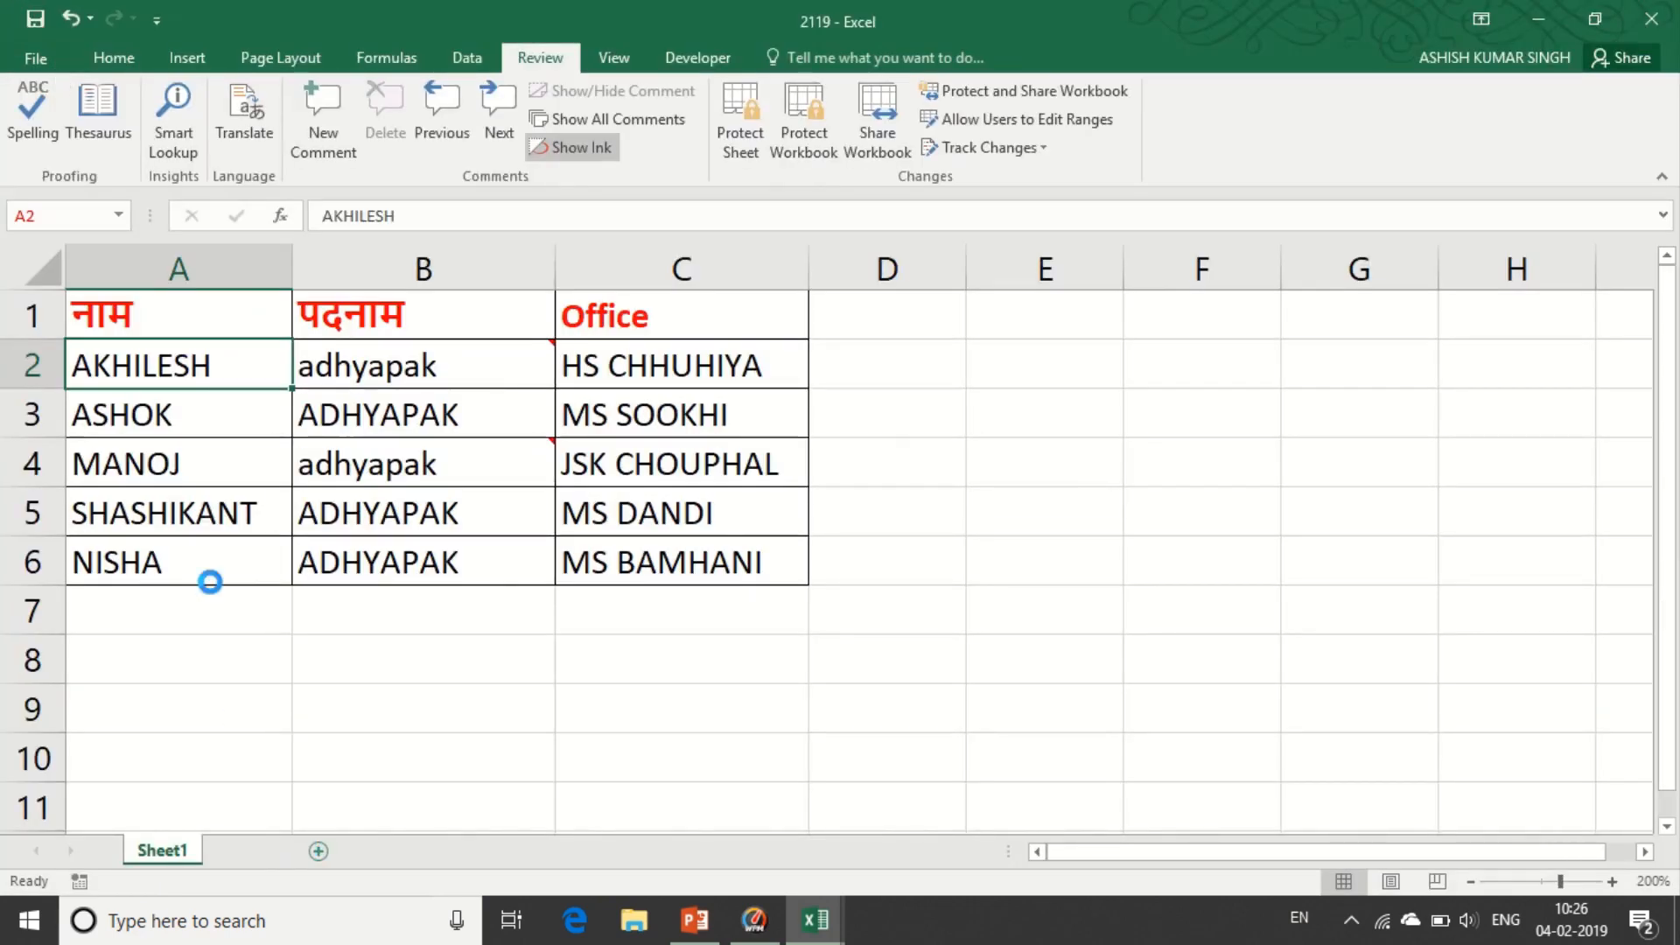
- Enter 'jan' in B3 and 'sun' in C3 on Sheet2
{"action": "left_click", "coordinate": [142, 330]}
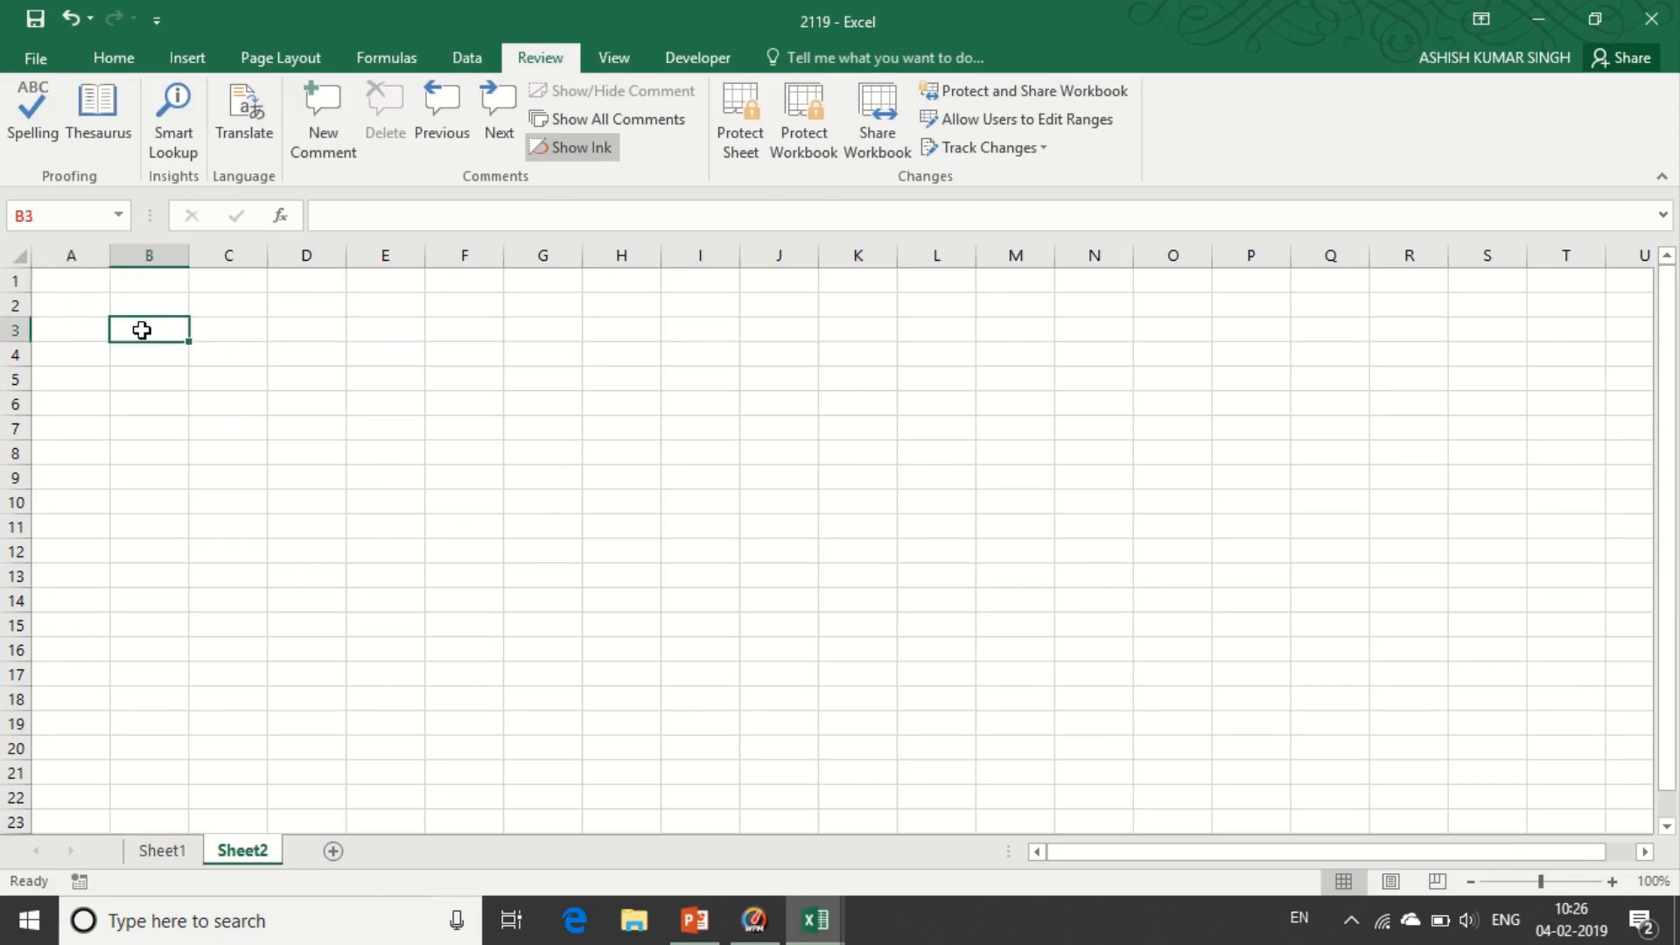
{"action": "type", "text": "jan"}
{"action": "key", "text": "Tab"}
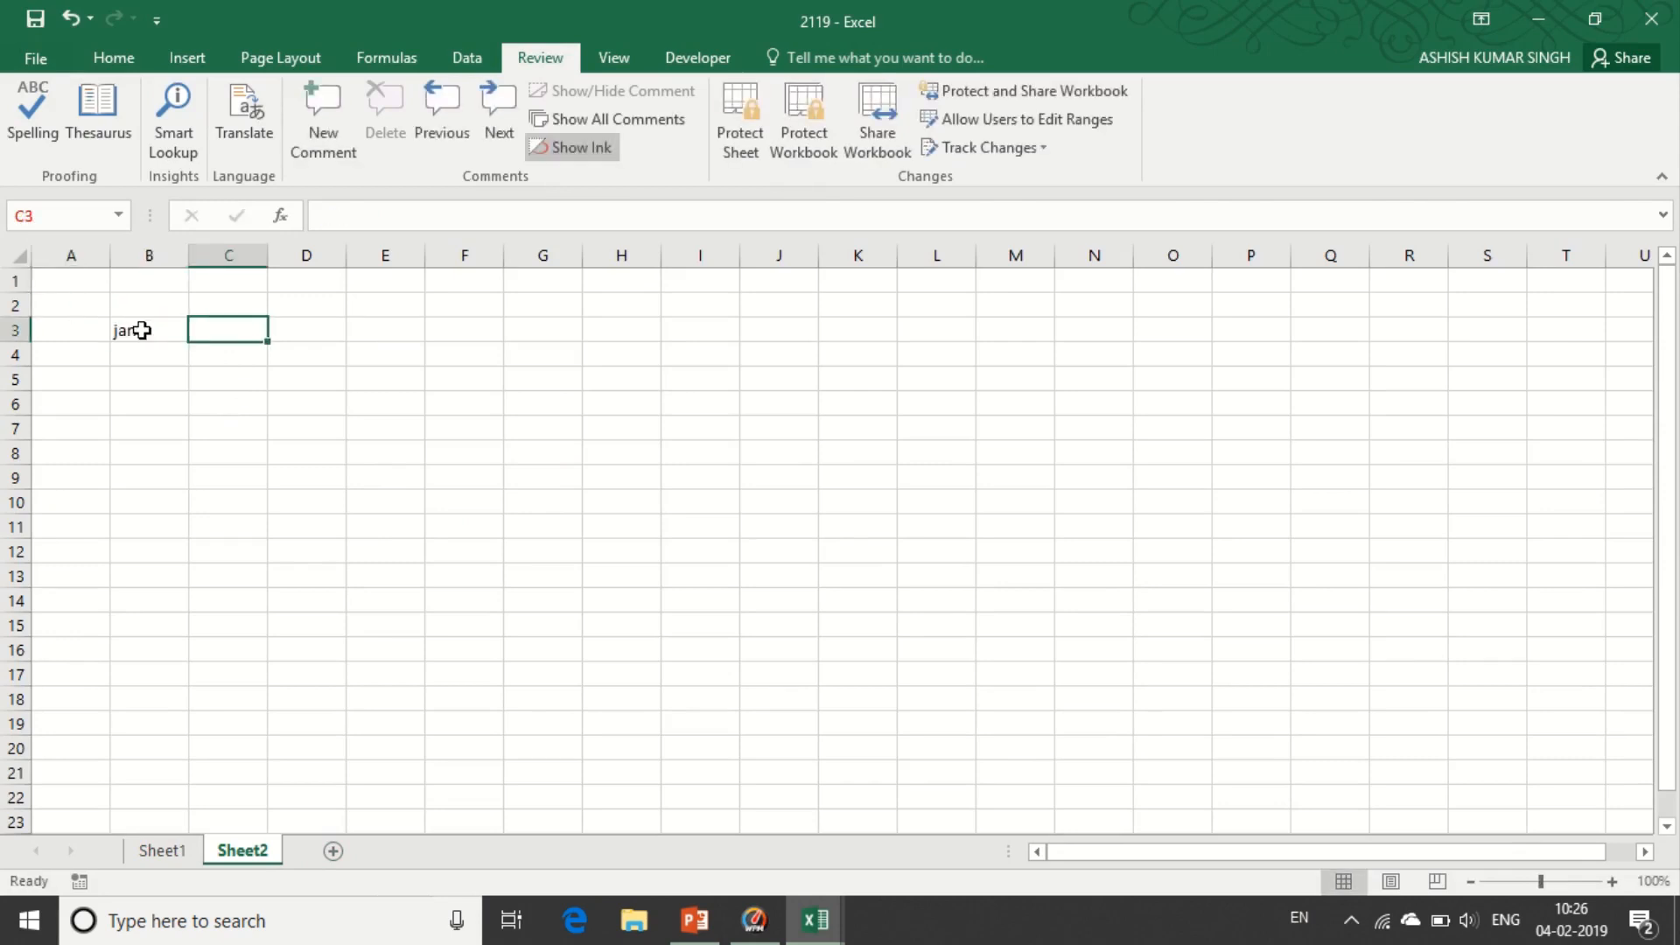
{"action": "type", "text": "sun"}
{"action": "key", "text": "Return"}
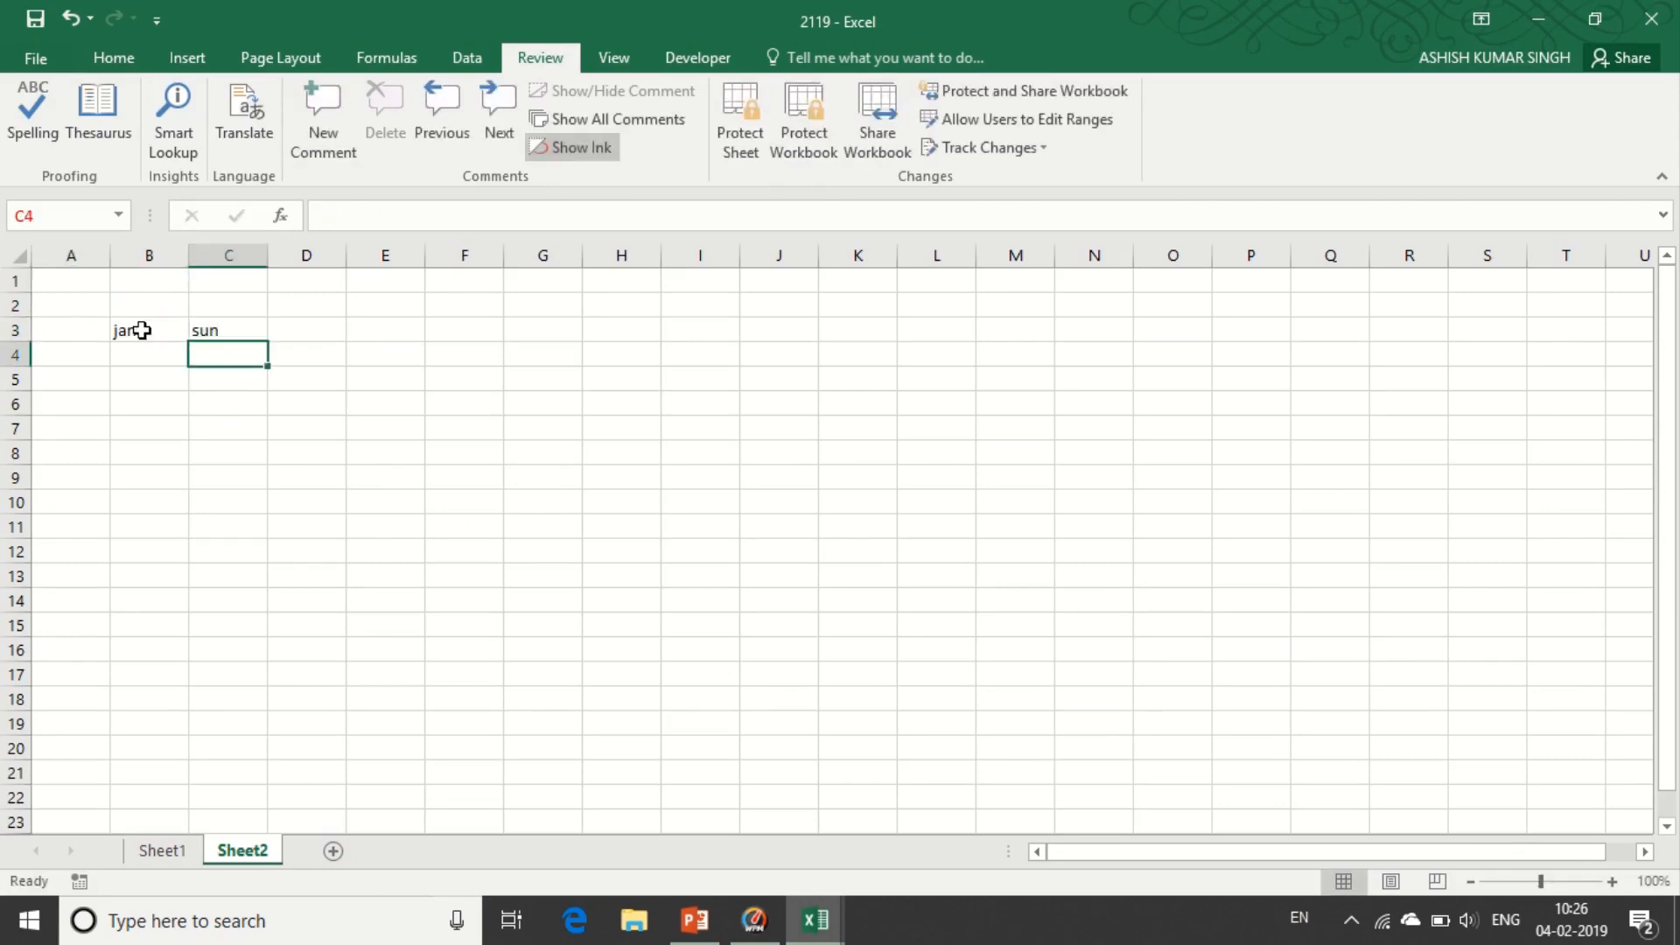
- Fill the month and weekday series down to row 15, then open the workbook Info page
{"action": "left_click_drag", "start_coordinate": [154, 331], "coordinate": [260, 340]}
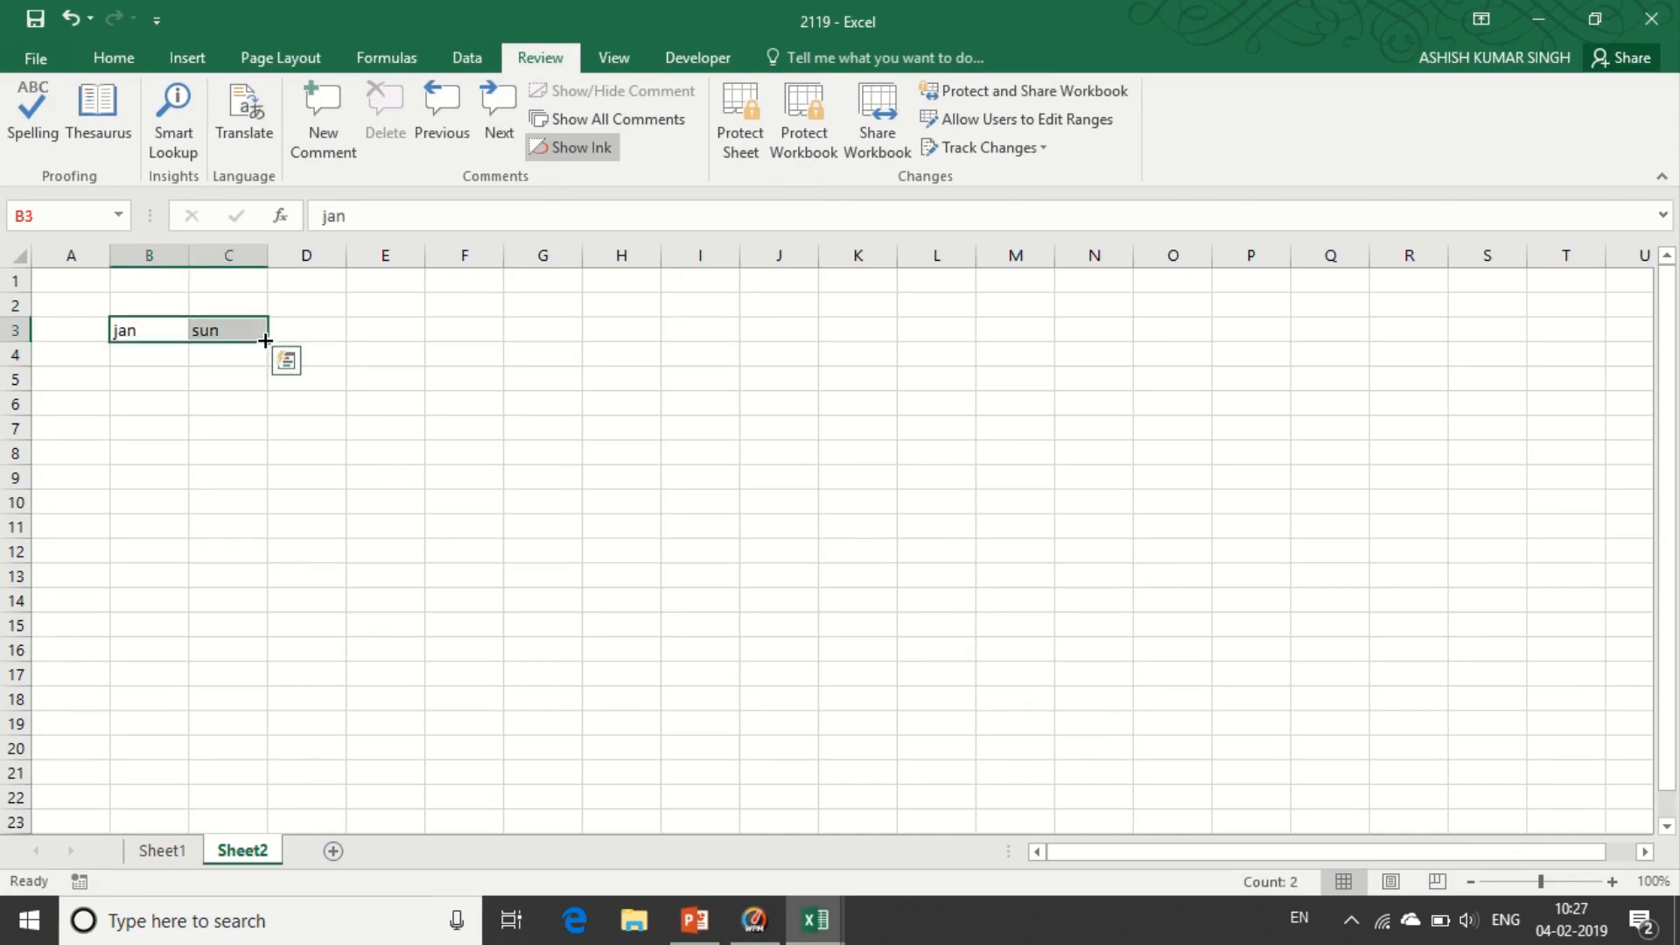
{"action": "left_click_drag", "start_coordinate": [301, 624], "coordinate": [268, 400]}
{"action": "mouse_move", "coordinate": [592, 3]}
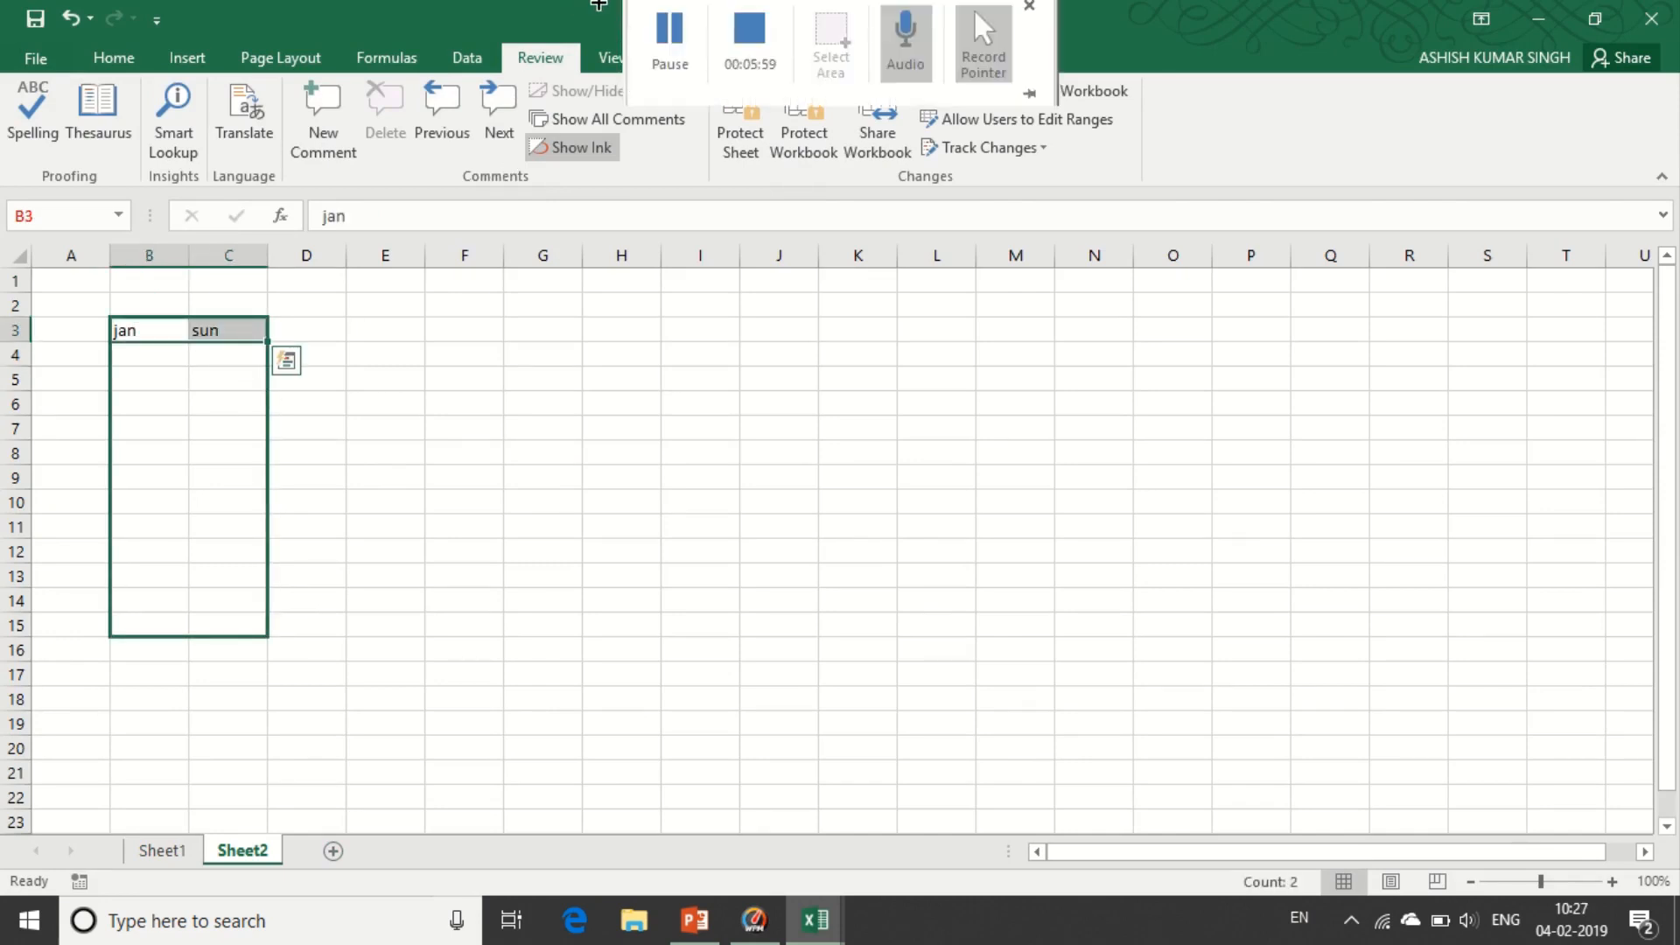
{"action": "left_click", "coordinate": [675, 26]}
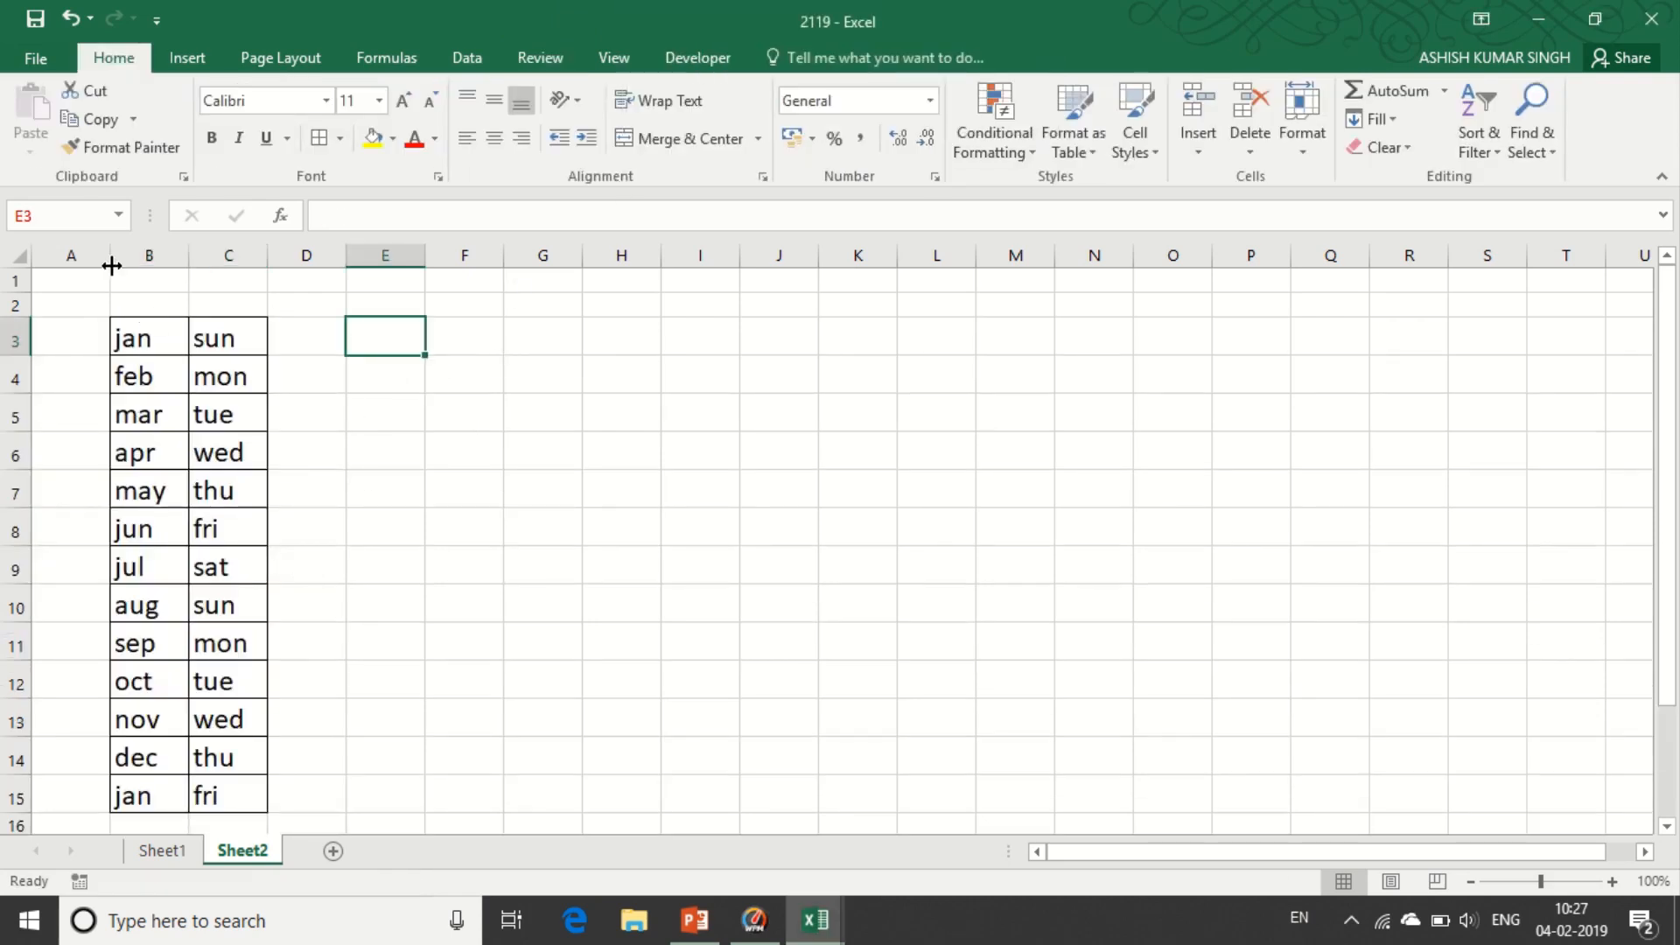
{"action": "left_click", "coordinate": [38, 61]}
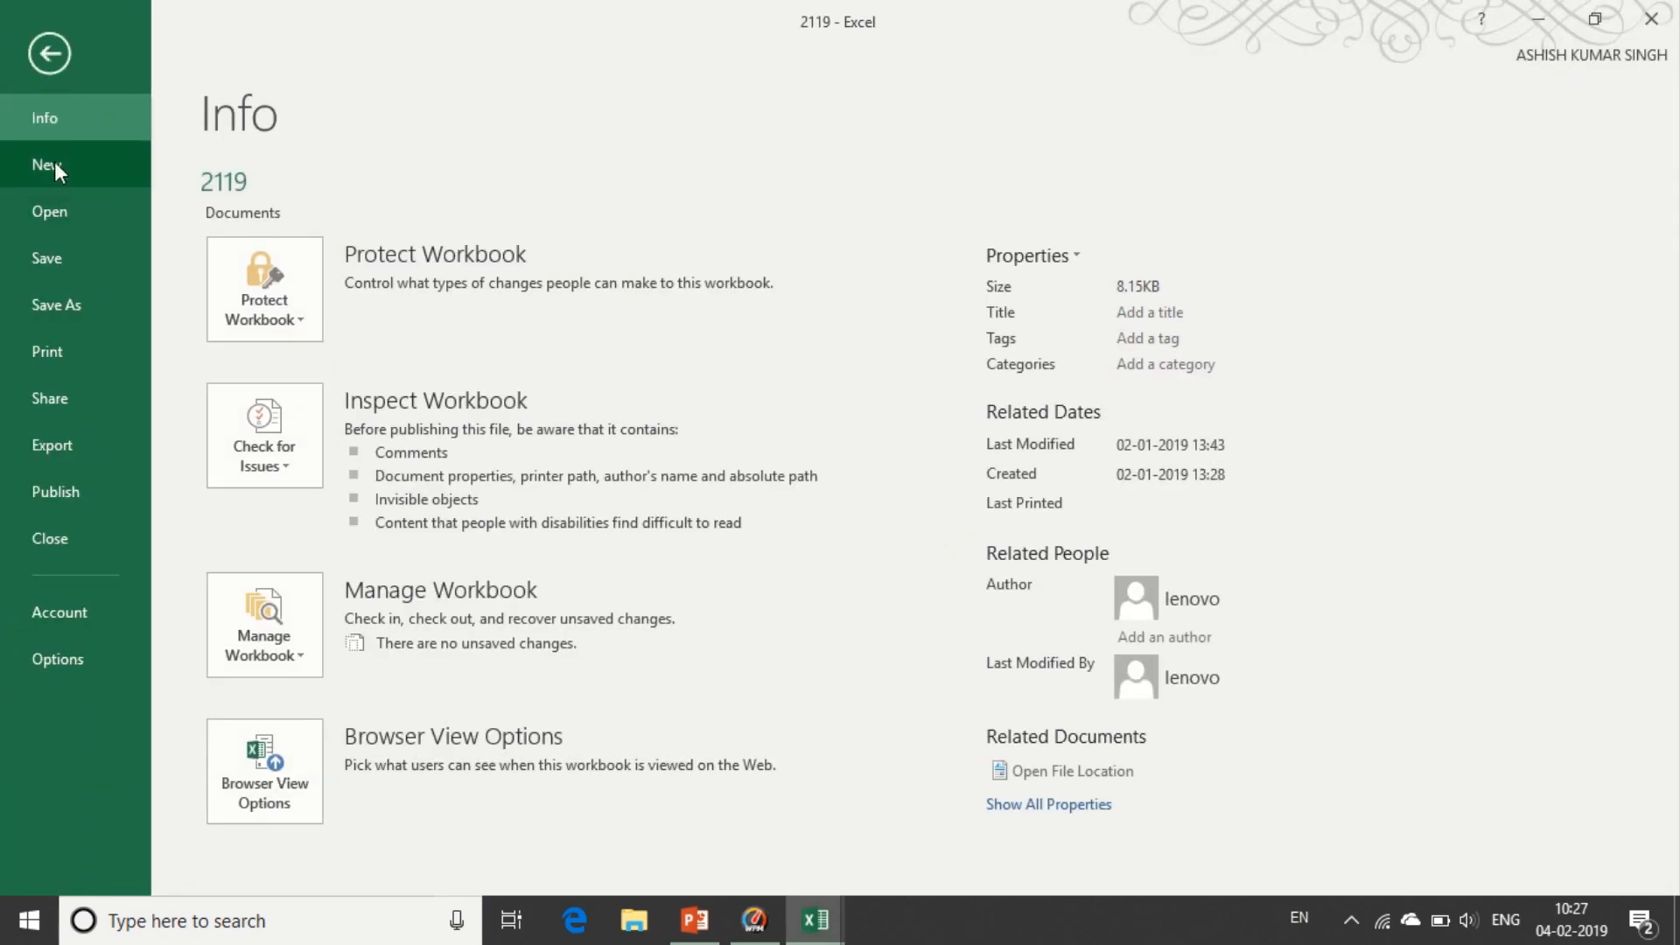
- Protect the current sheet with a password and dismiss the protected-sheet warning
{"action": "left_click", "coordinate": [284, 329]}
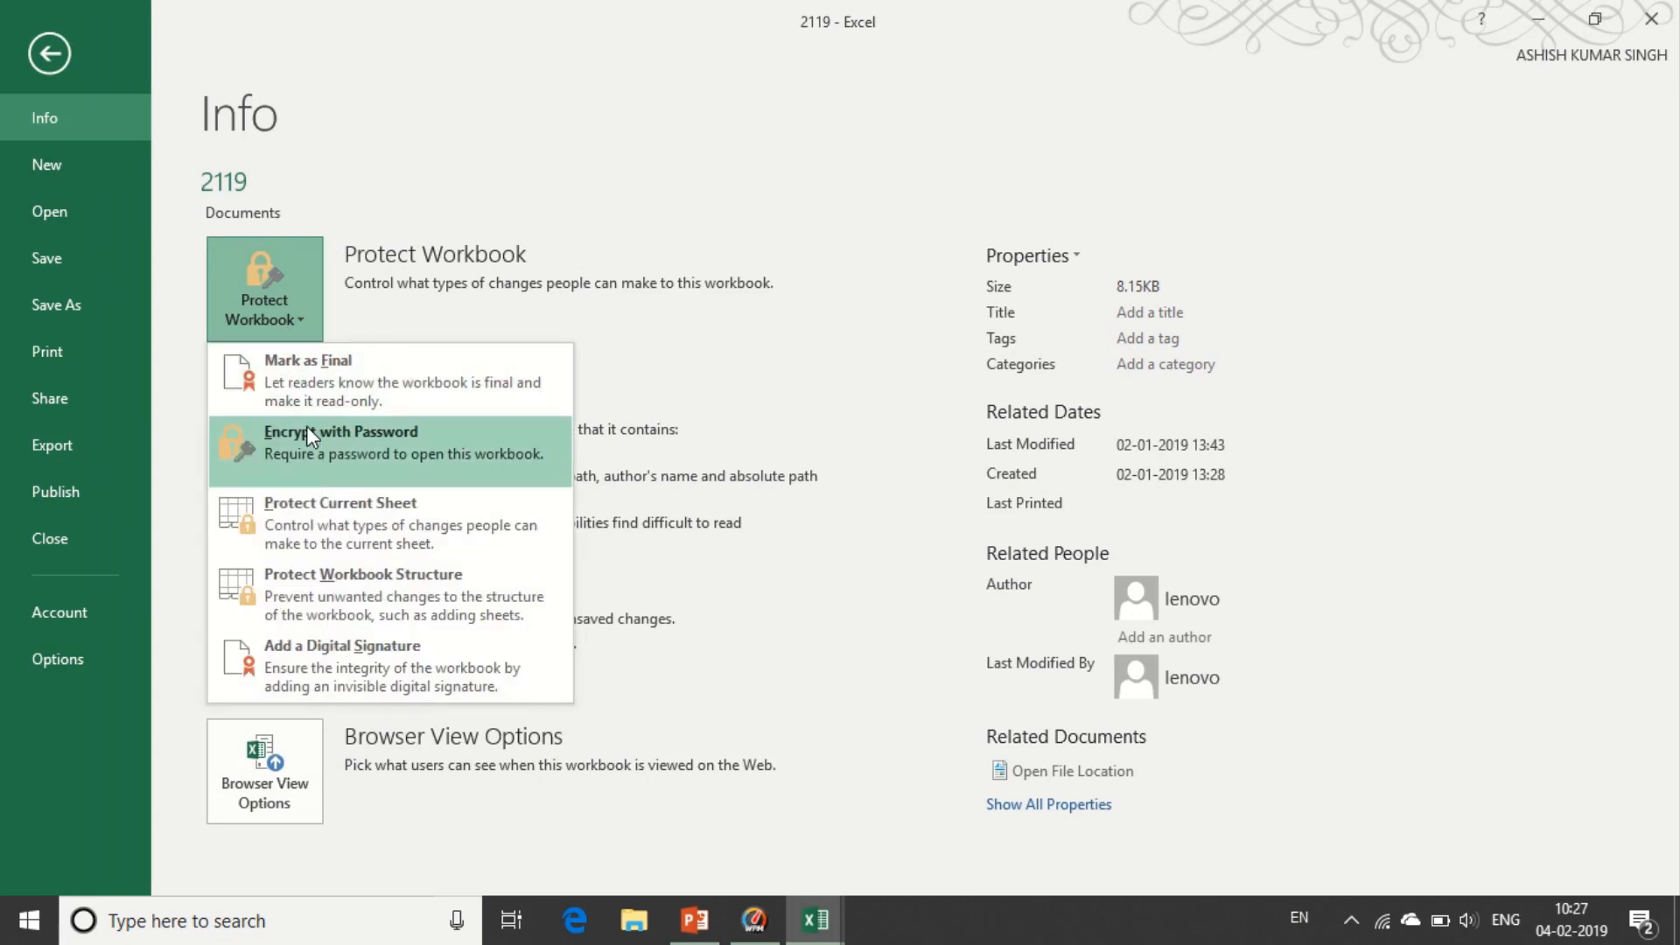
{"action": "left_click", "coordinate": [316, 518]}
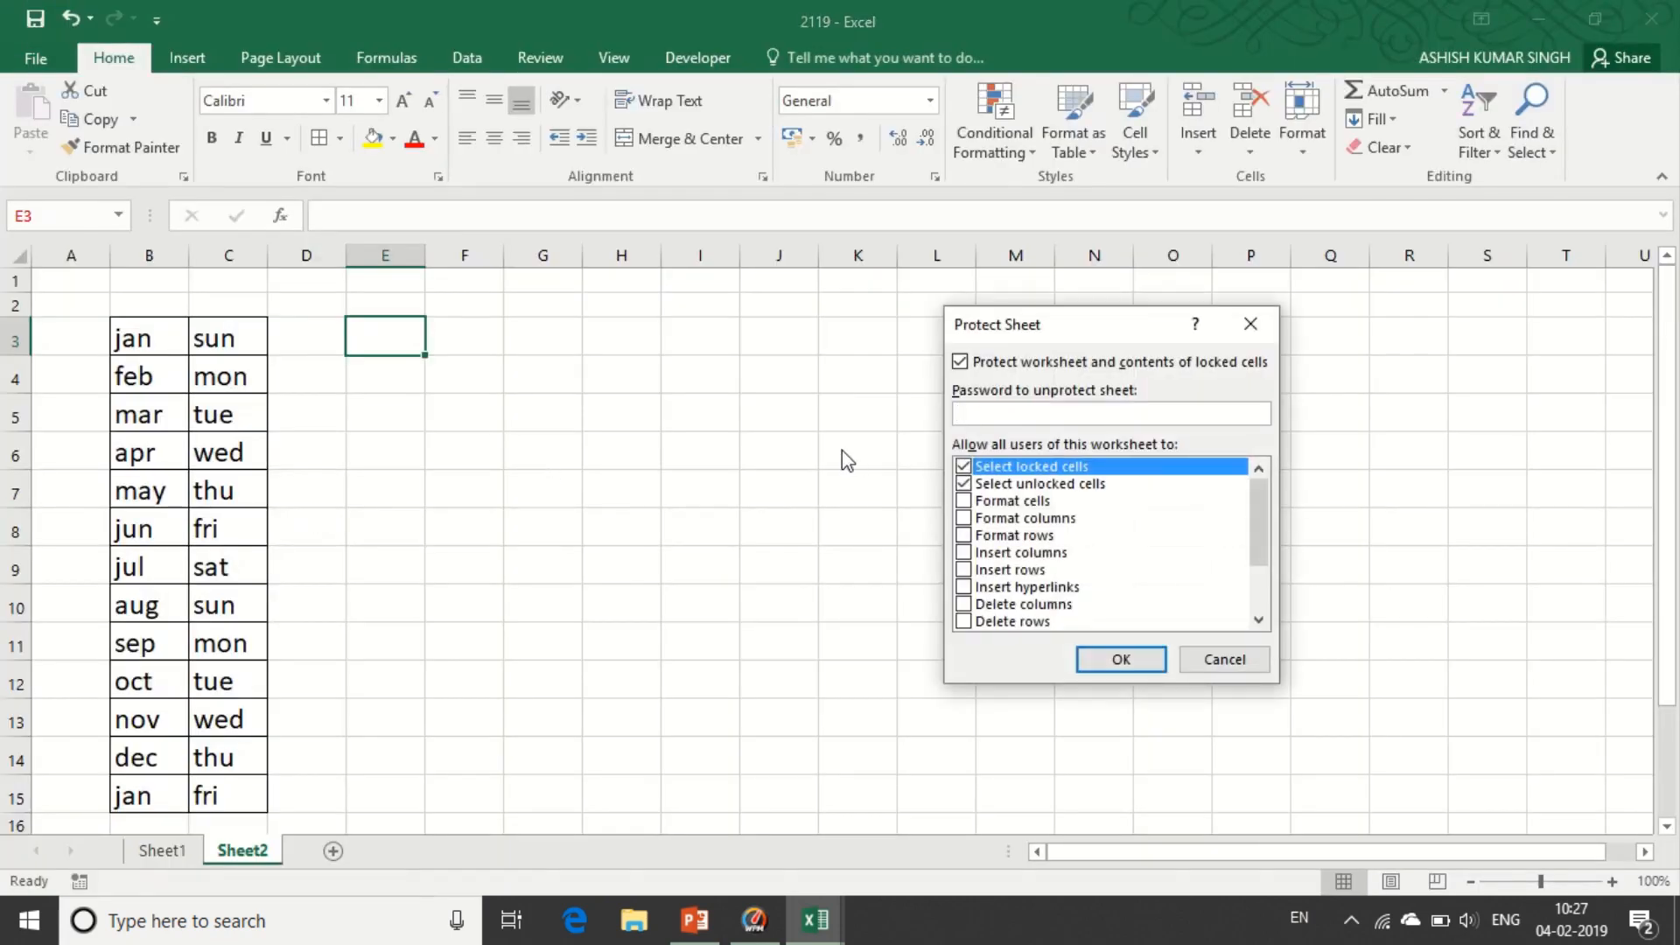
{"action": "type", "text": "12"}
{"action": "left_click", "coordinate": [1106, 664]}
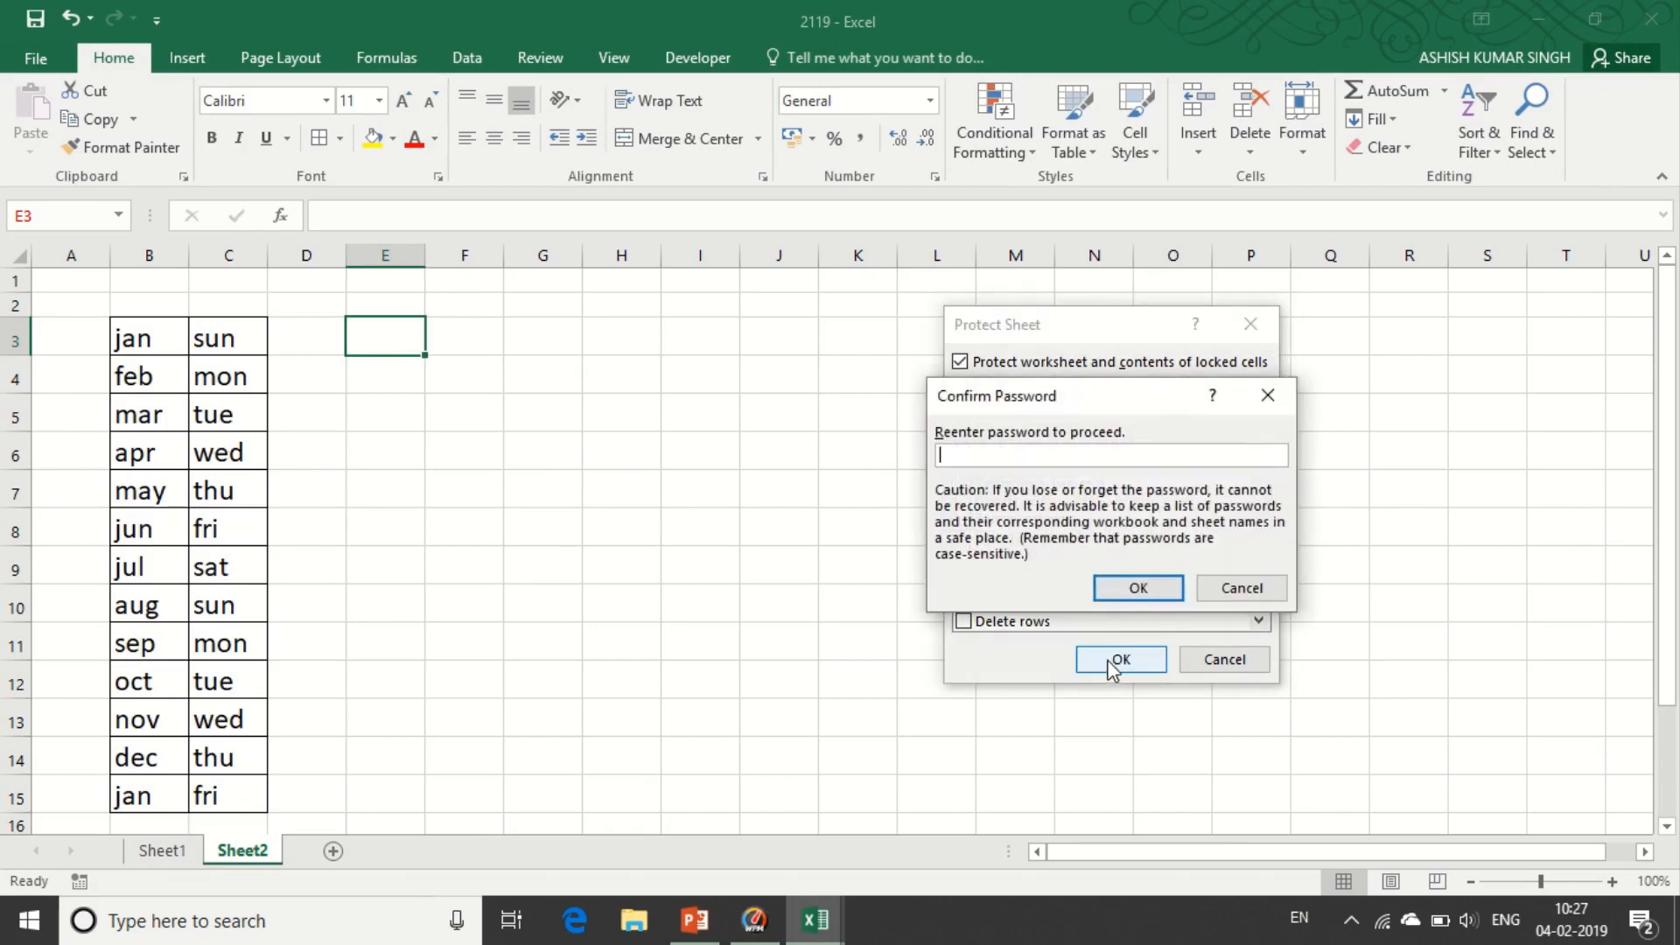
{"action": "left_click", "coordinate": [1120, 593]}
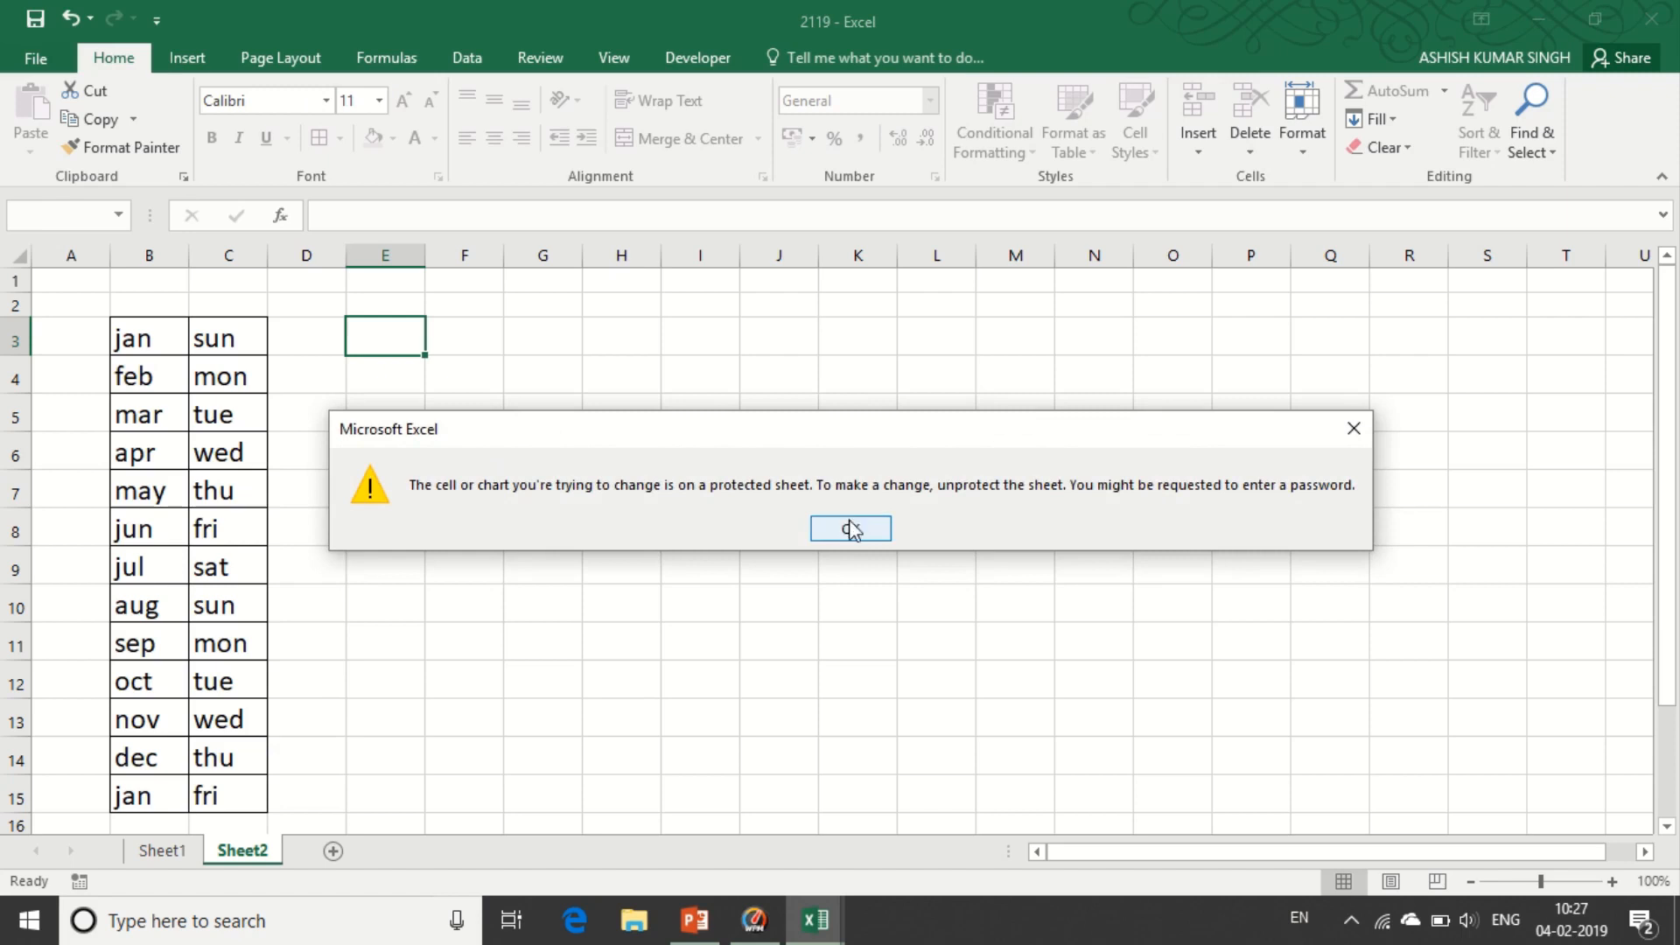
{"action": "left_click", "coordinate": [851, 529]}
- Unprotect the sheet with its password and test editing by typing 12df into E6
{"action": "left_click", "coordinate": [39, 61]}
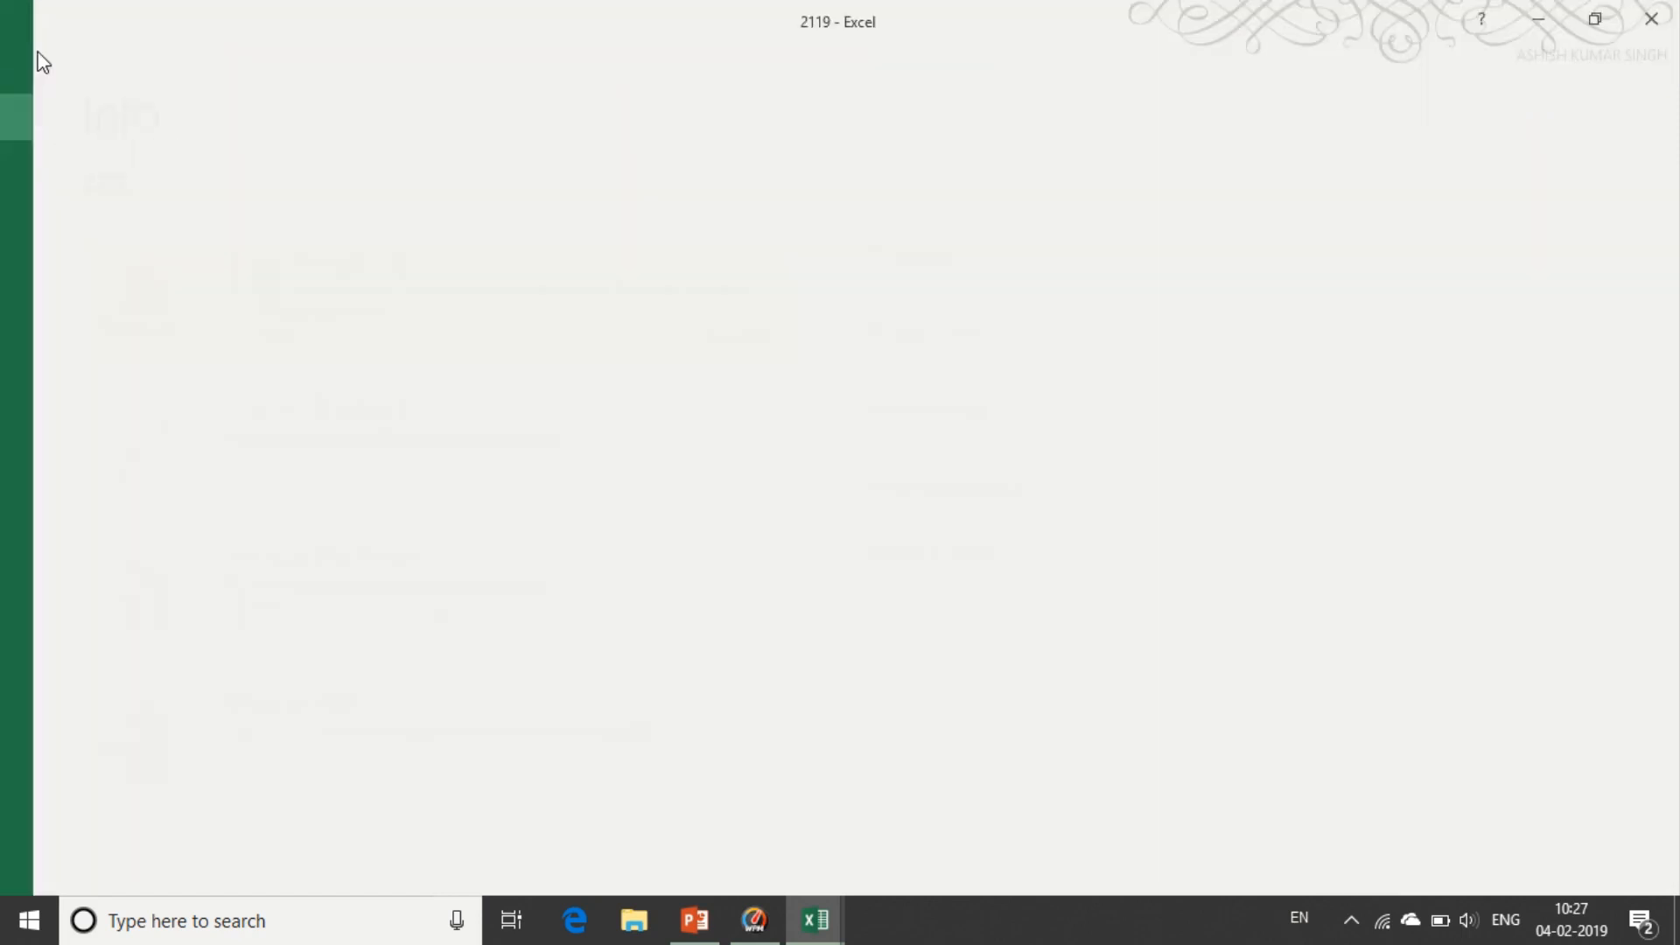
{"action": "left_click", "coordinate": [298, 348]}
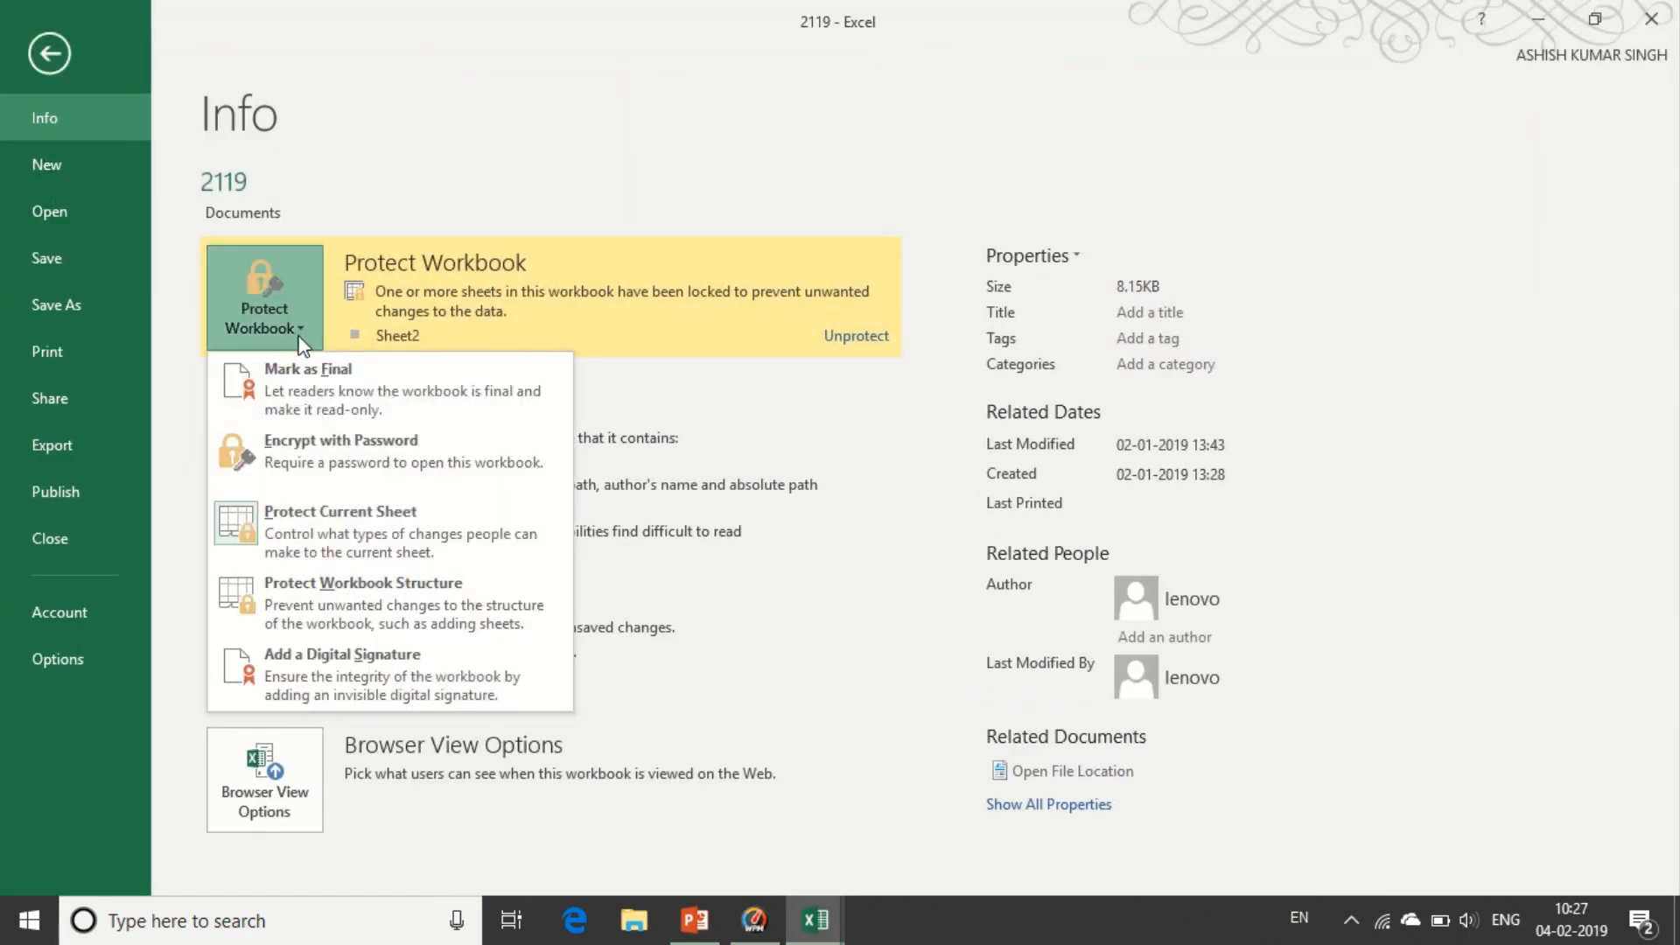
{"action": "left_click", "coordinate": [312, 527]}
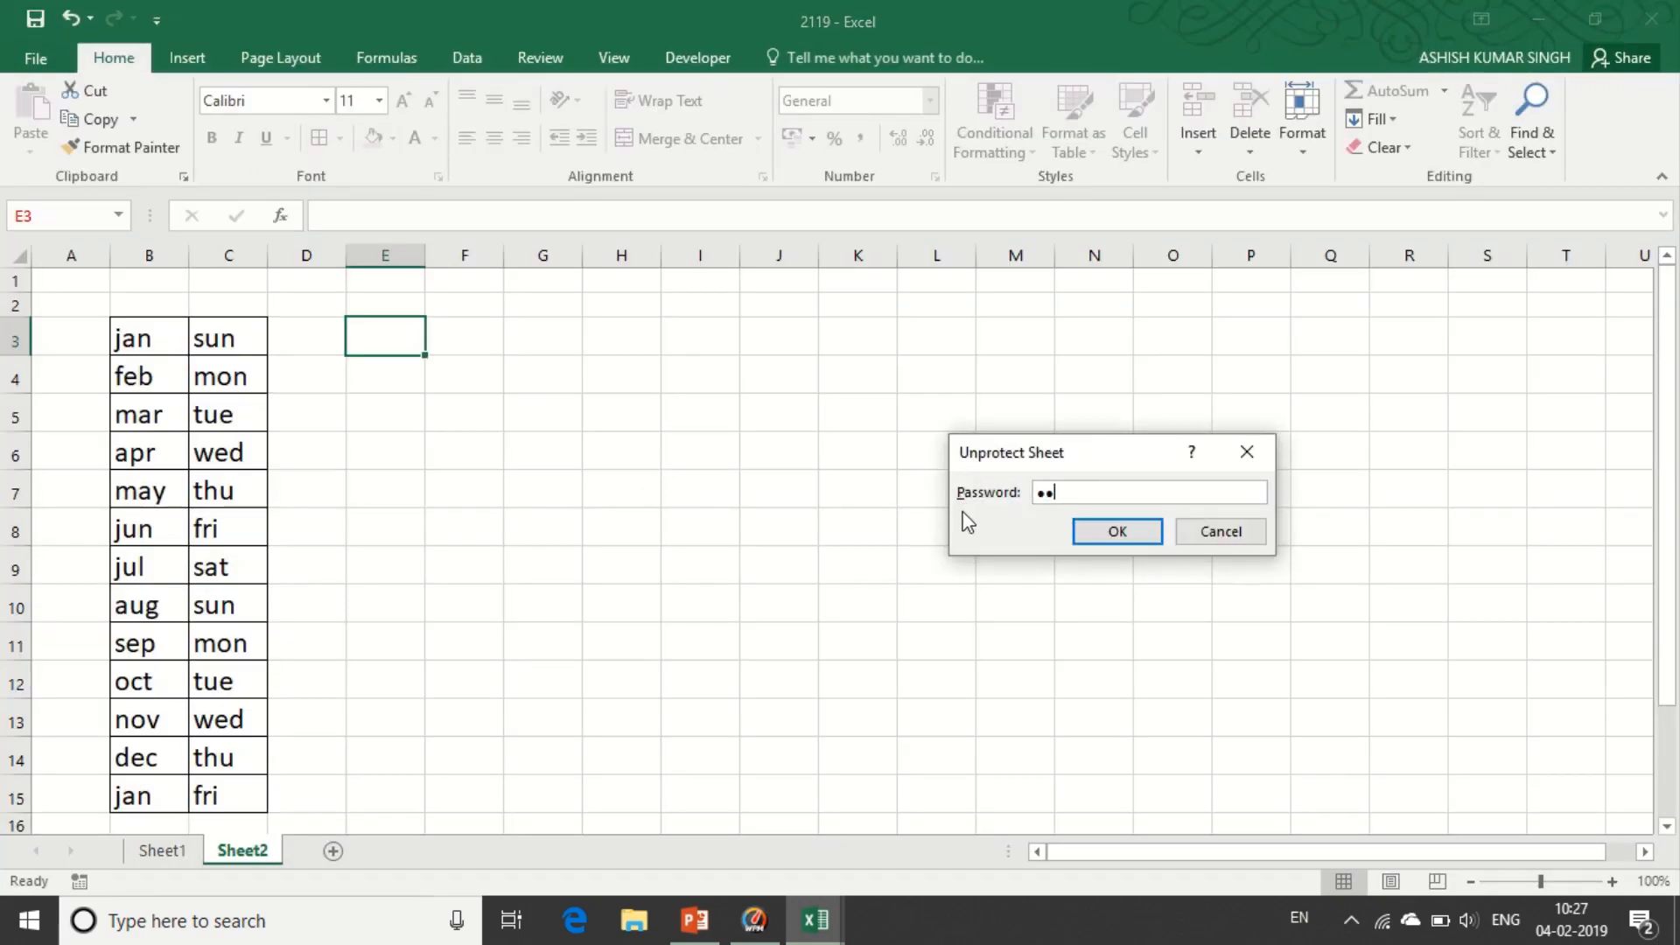
{"action": "key", "text": "Return"}
{"action": "left_click", "coordinate": [408, 449]}
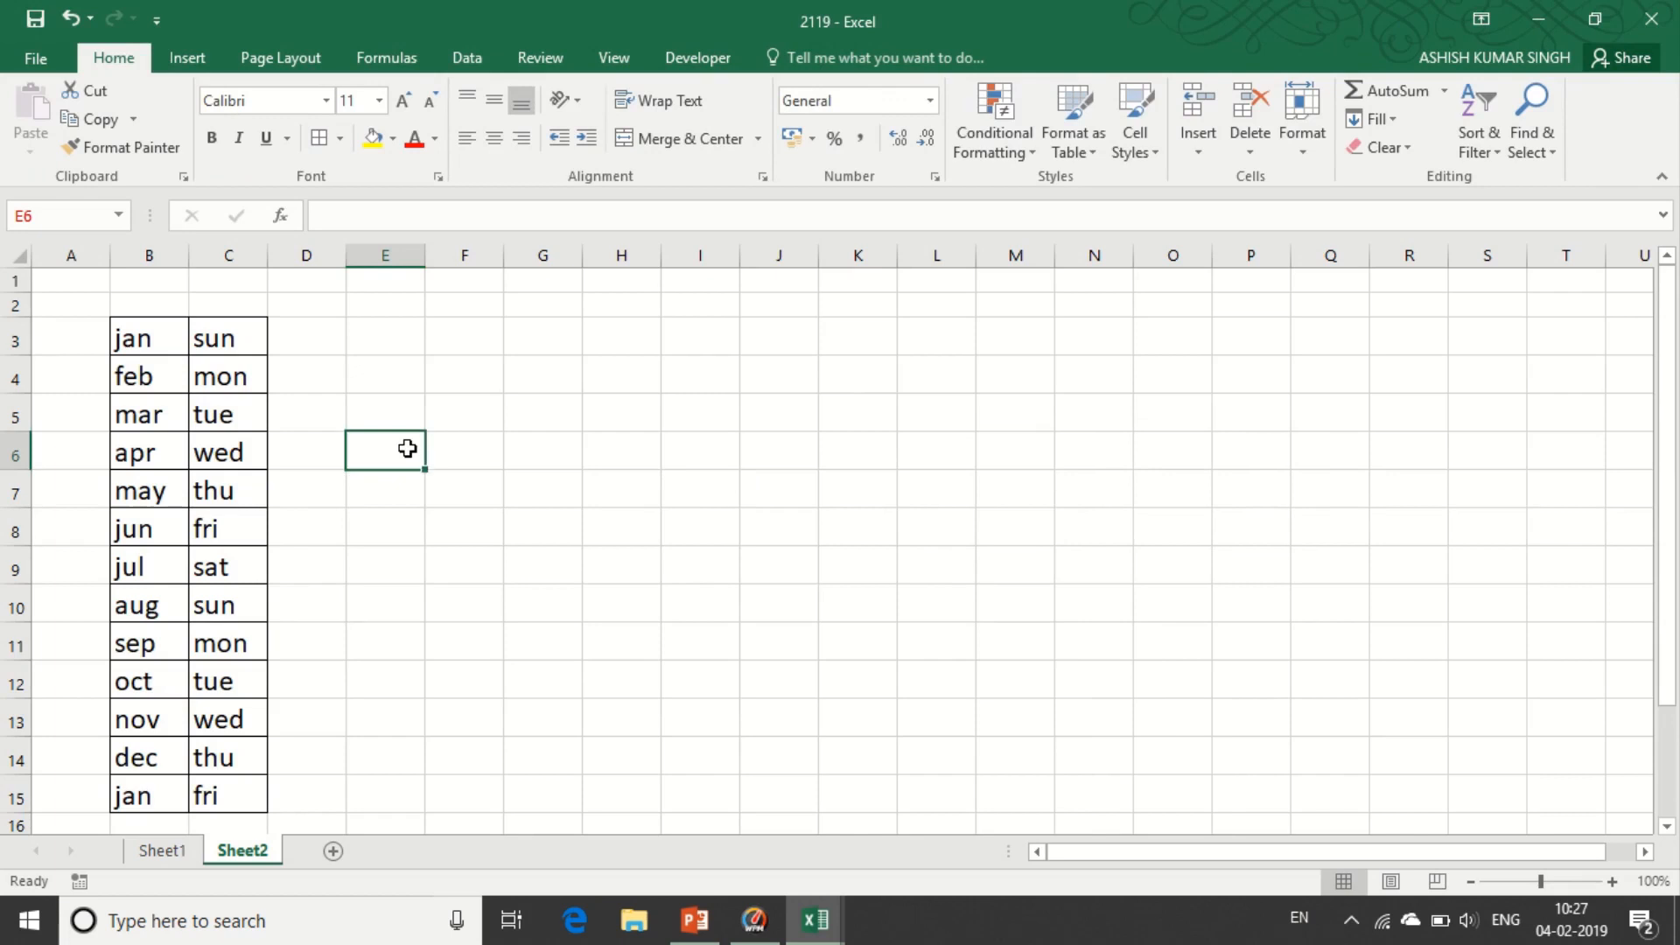
{"action": "type", "text": "12df"}
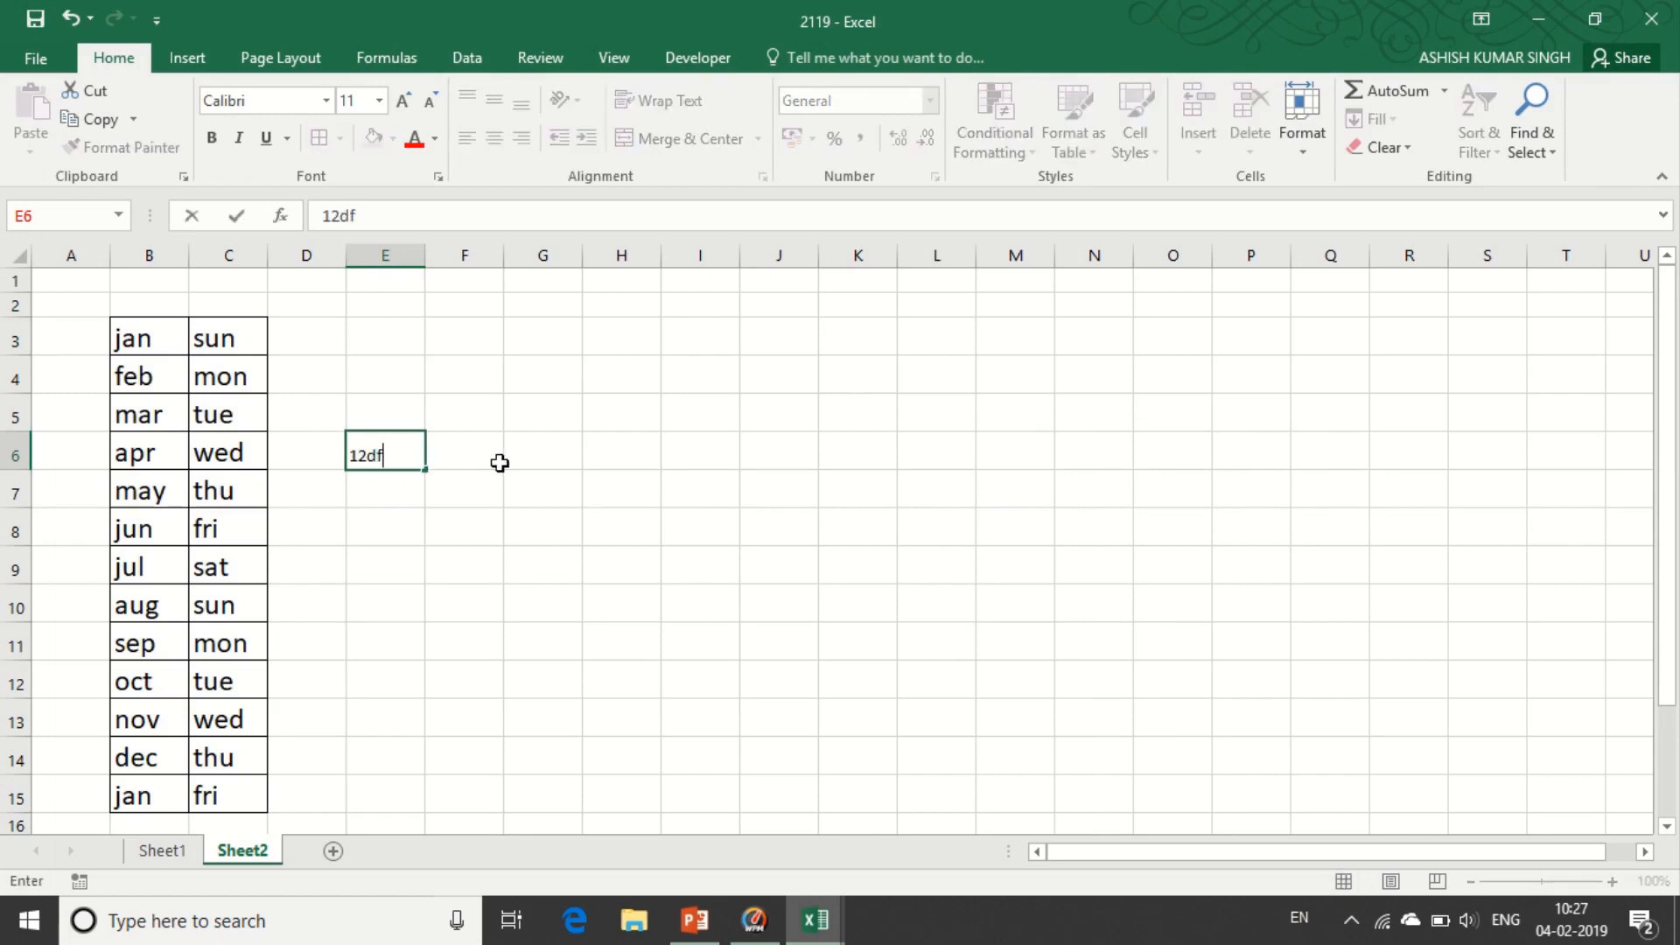
- Commit 12df in E6 and password-protect the sheet from the Review tab
{"action": "left_click", "coordinate": [534, 437]}
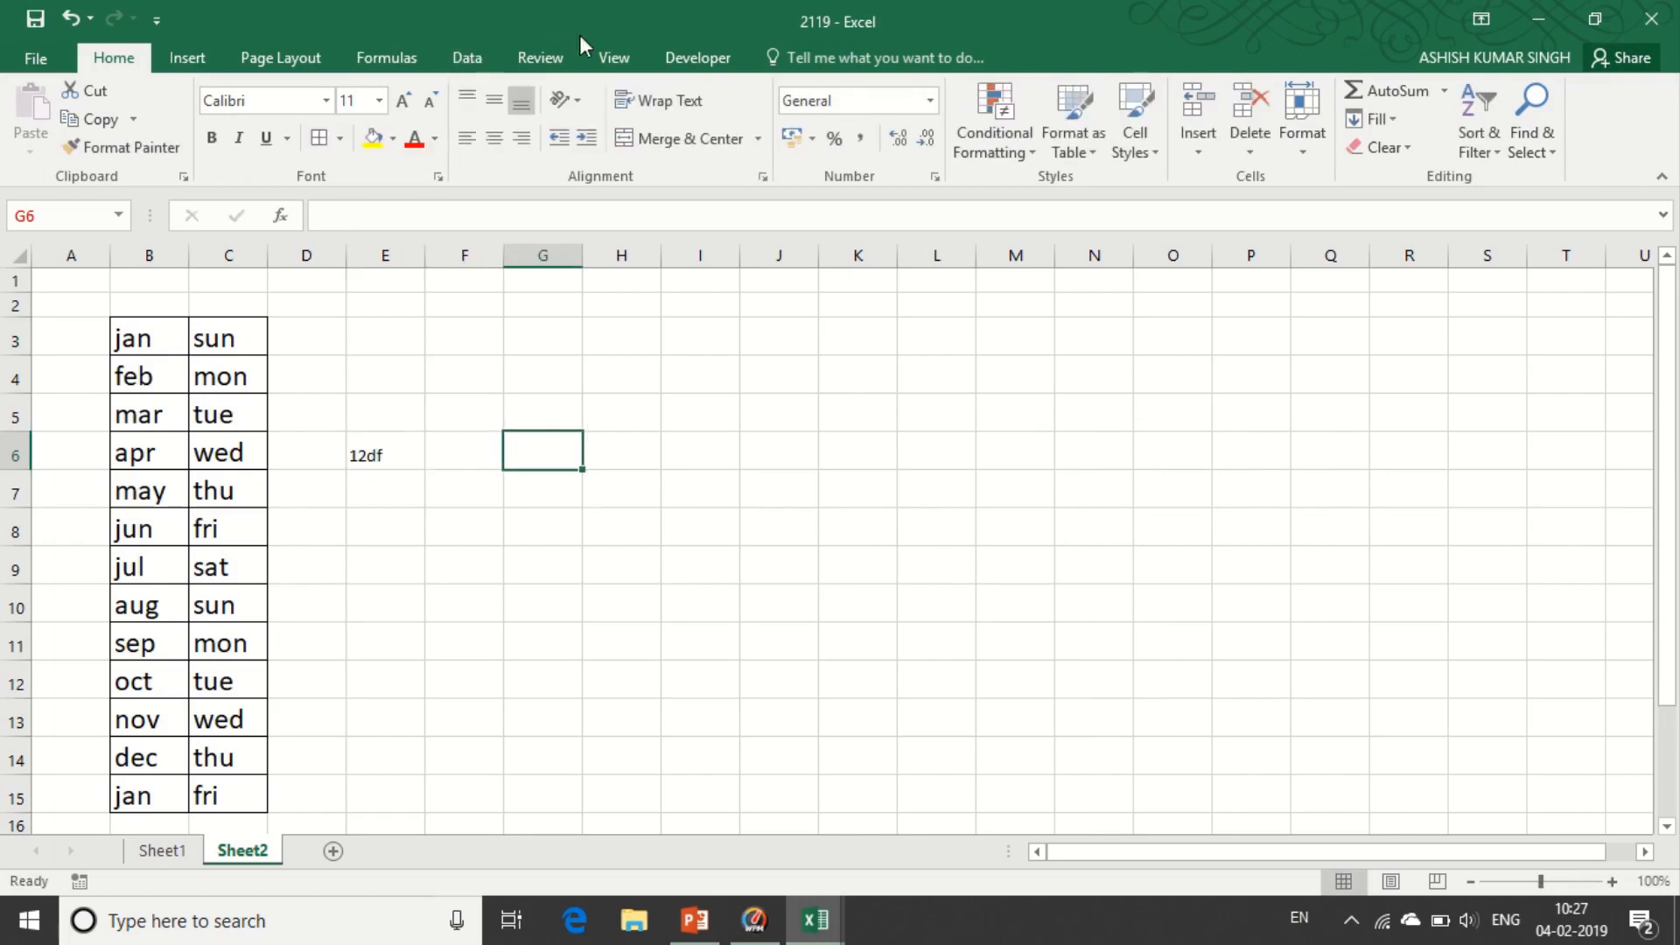
{"action": "left_click", "coordinate": [540, 57]}
{"action": "left_click", "coordinate": [744, 140]}
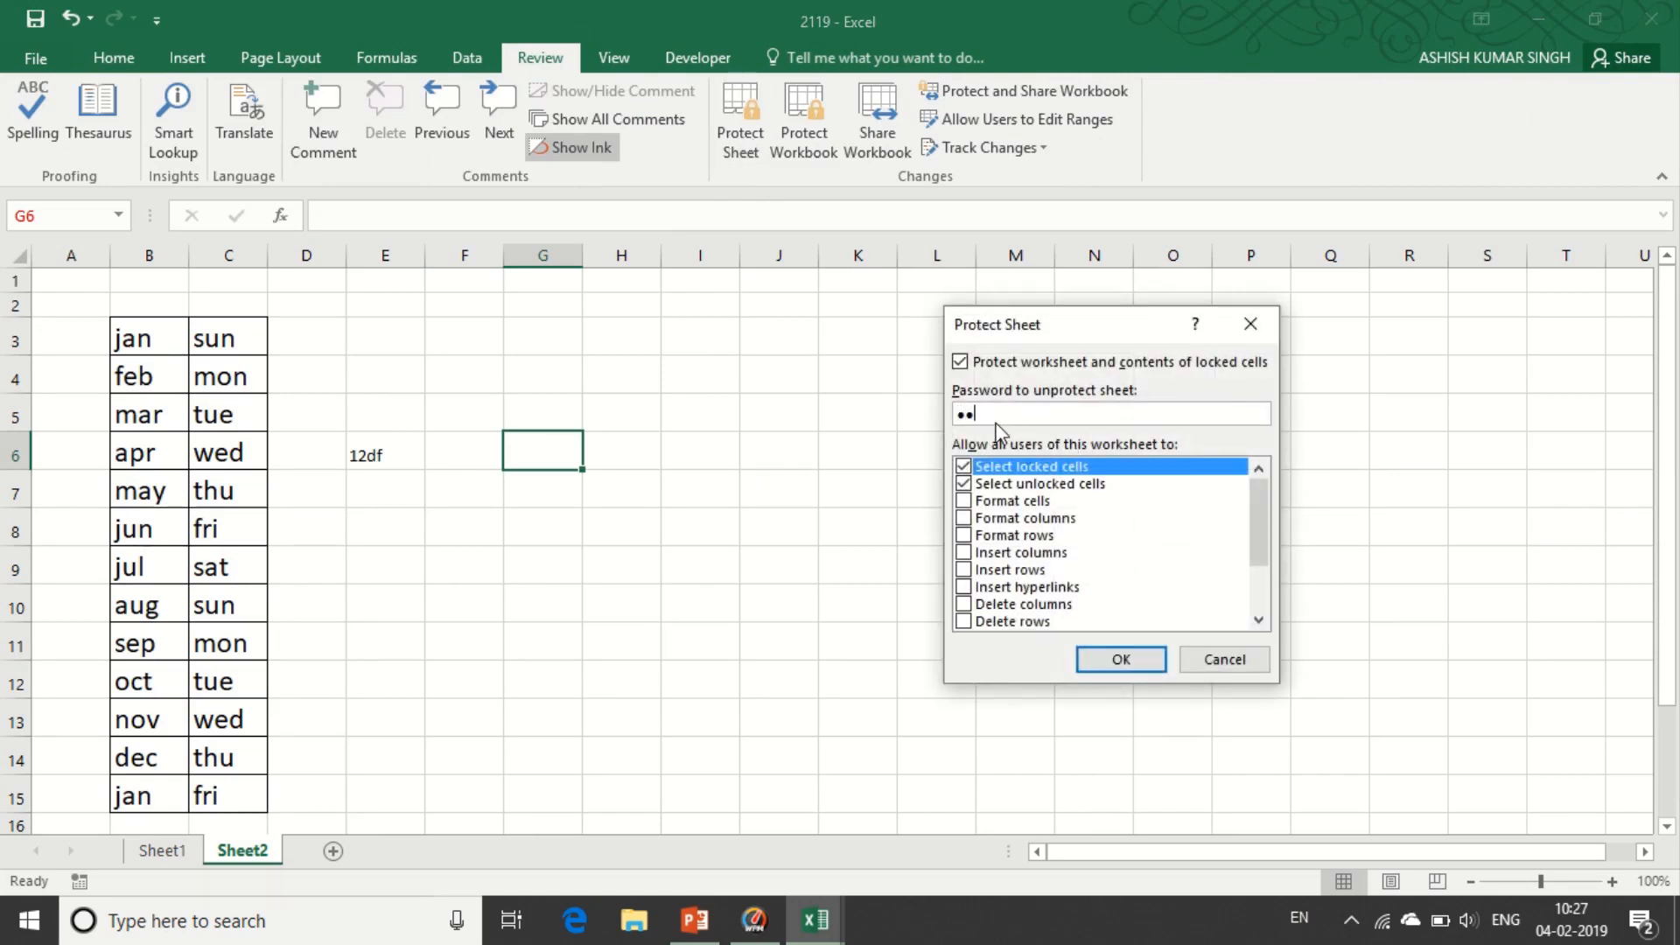
{"action": "left_click", "coordinate": [1120, 659]}
{"action": "type", "text": "••"}
{"action": "left_click", "coordinate": [1138, 588]}
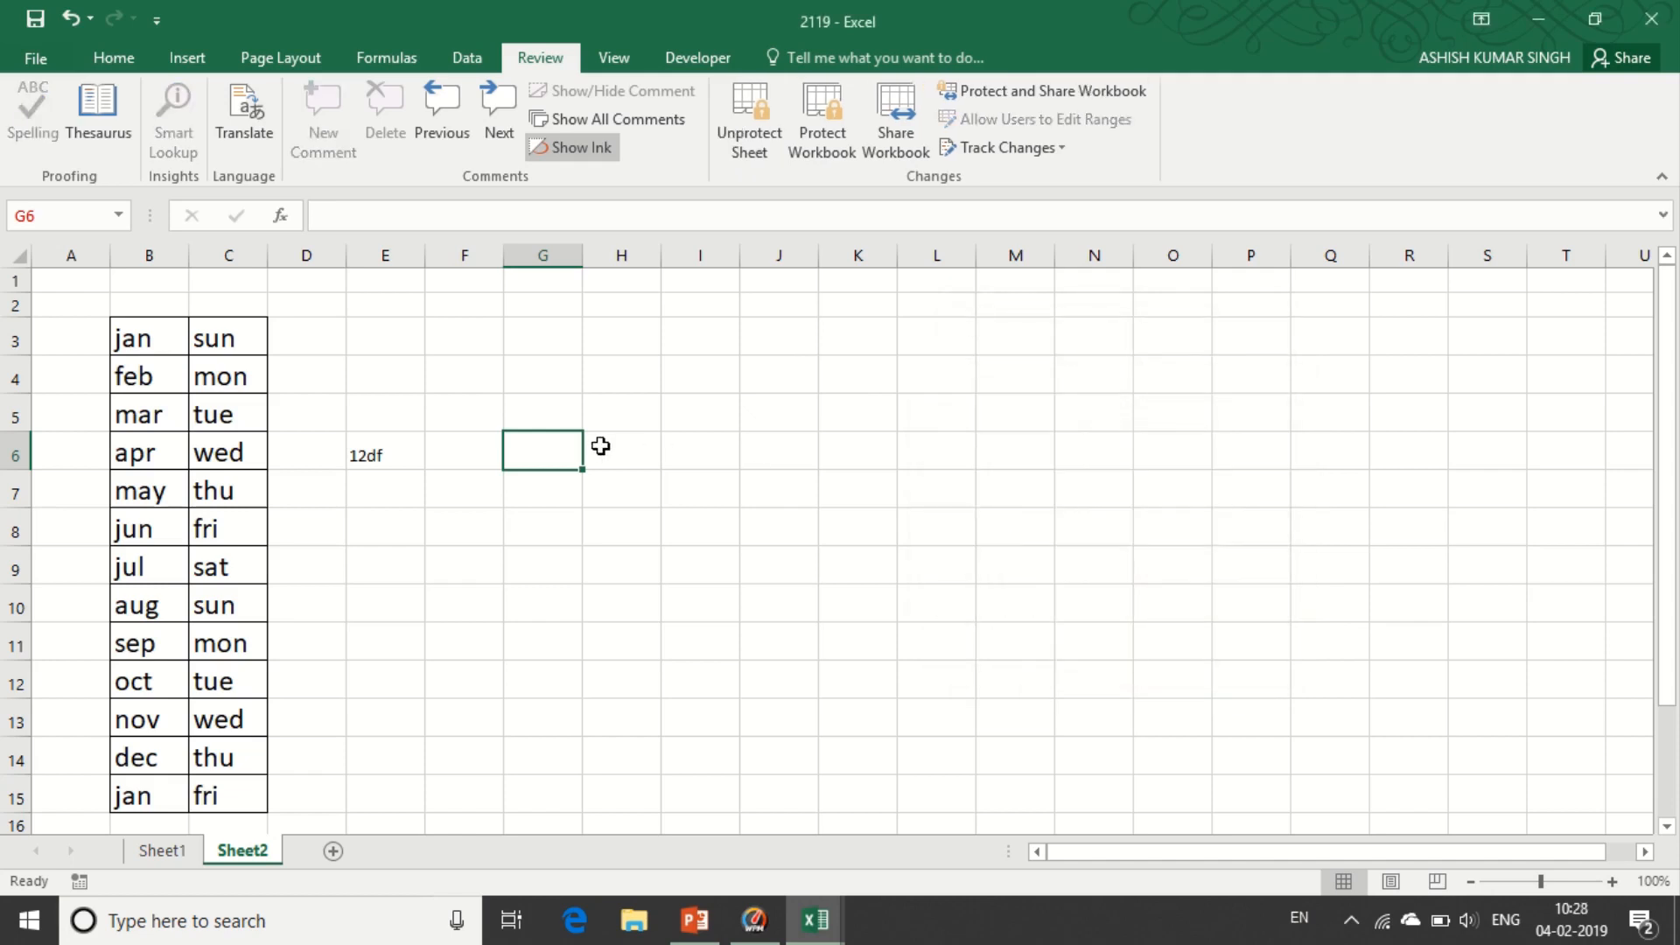
- Confirm G5 can't be edited, then unprotect the sheet with its password
{"action": "double_click", "coordinate": [558, 412]}
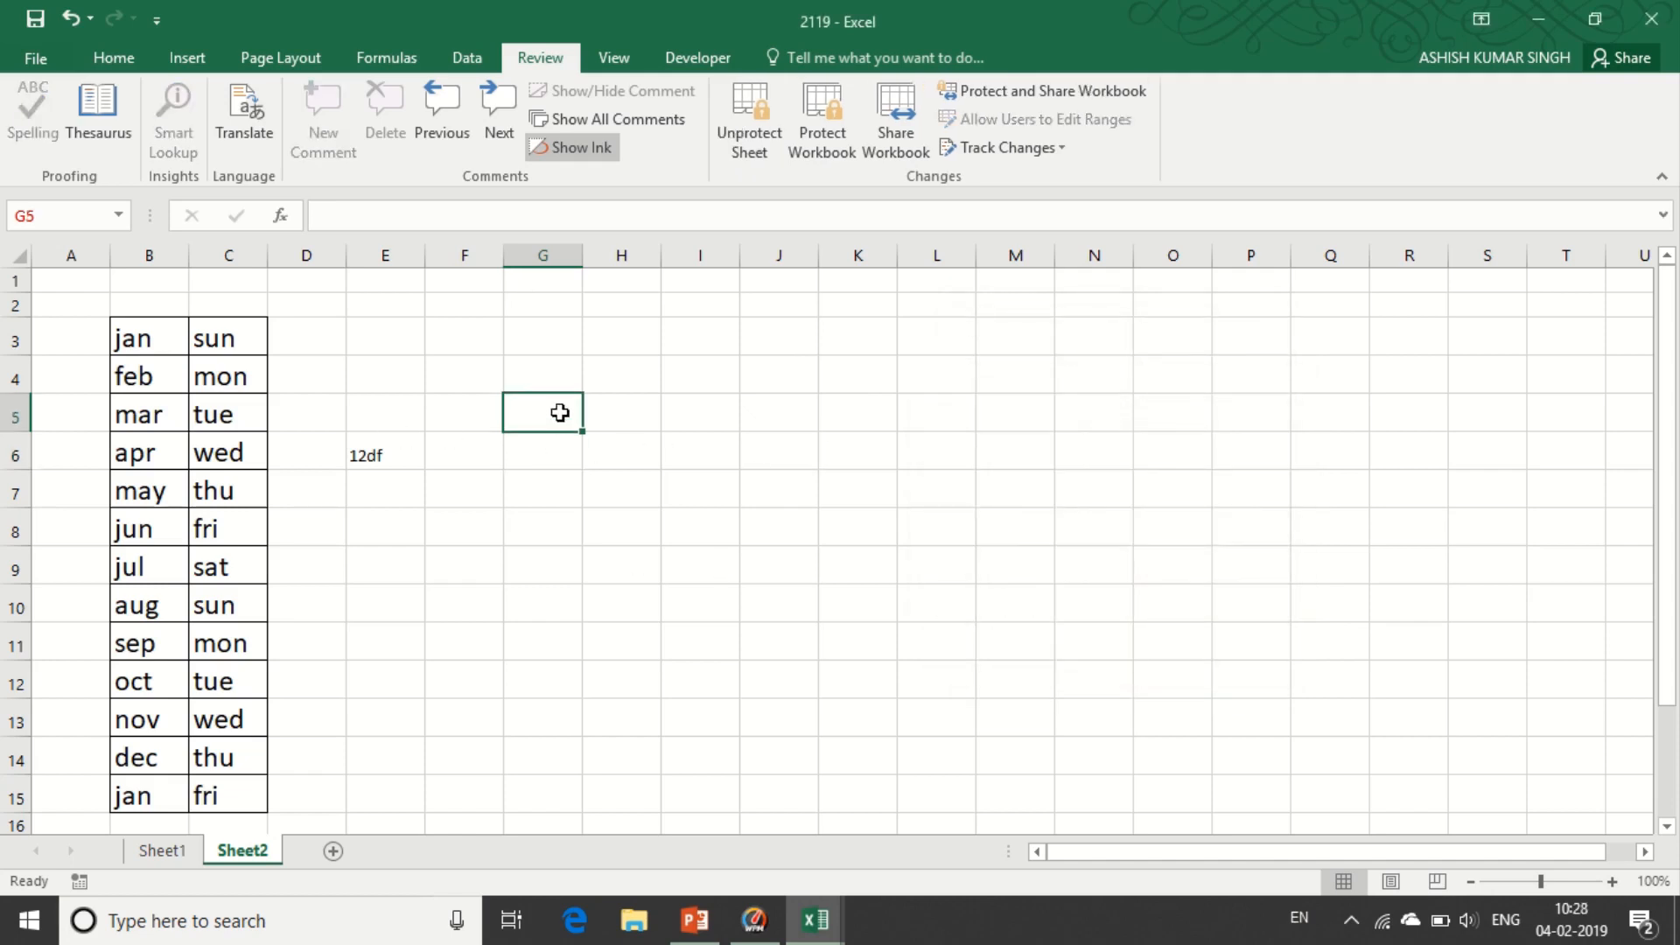
{"action": "key", "text": "Return"}
{"action": "left_click", "coordinate": [753, 134]}
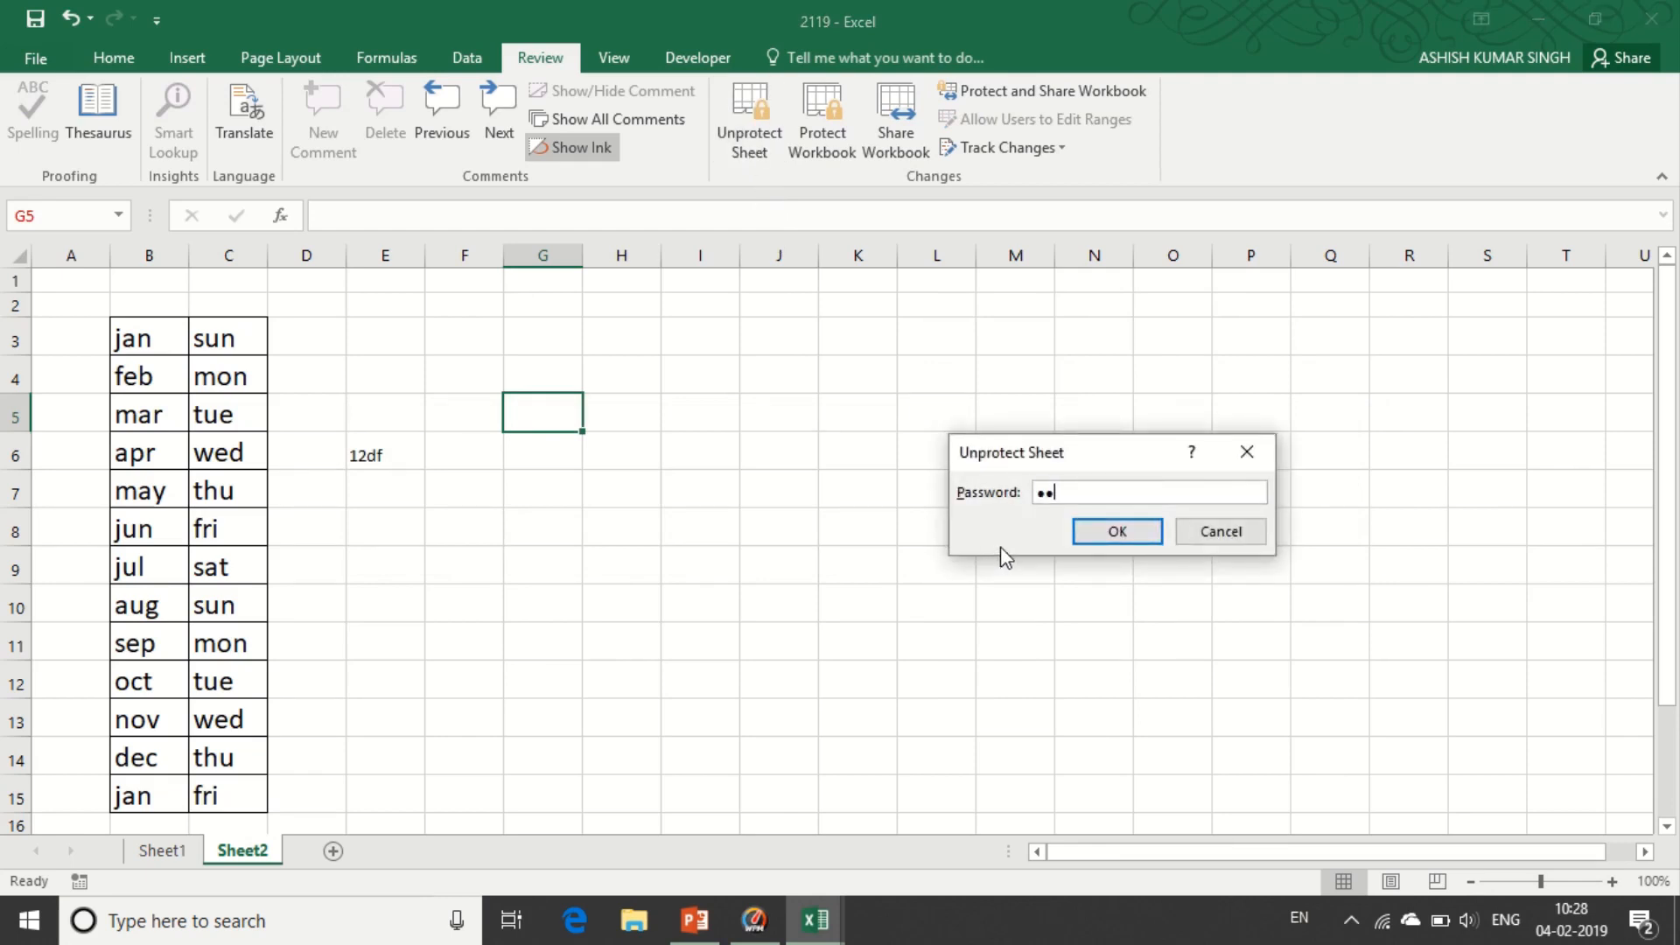
{"action": "key", "text": "Return"}
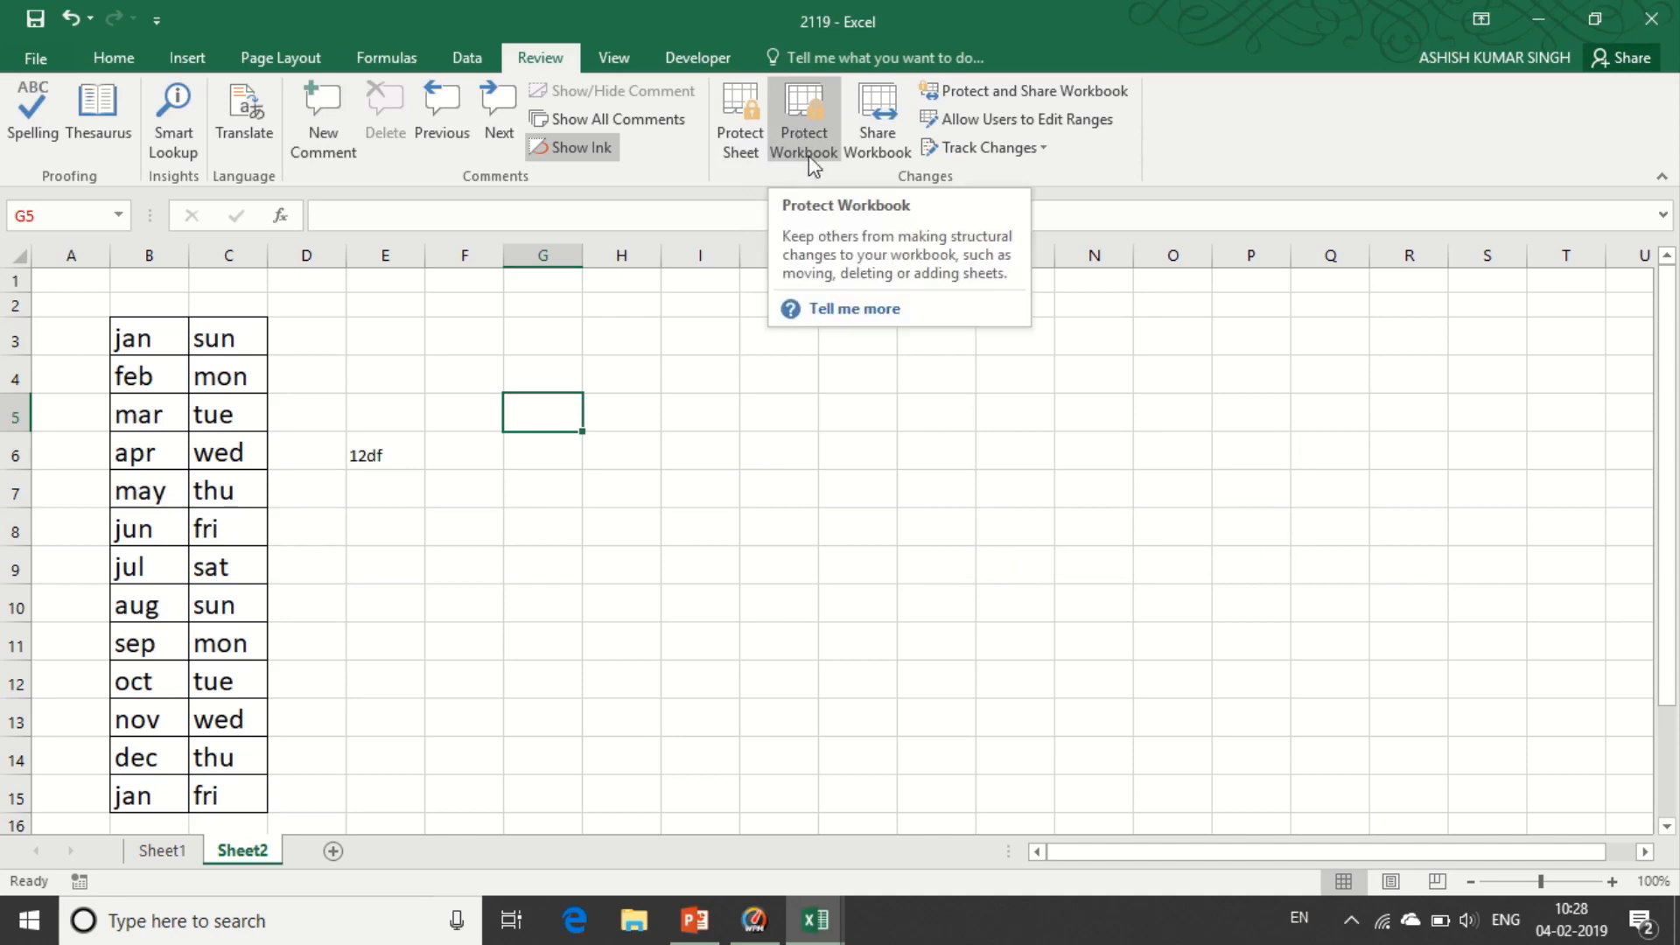
- Password-protect the workbook structure from File > Info, then select cell F9 on Sheet2
{"action": "left_click", "coordinate": [36, 61]}
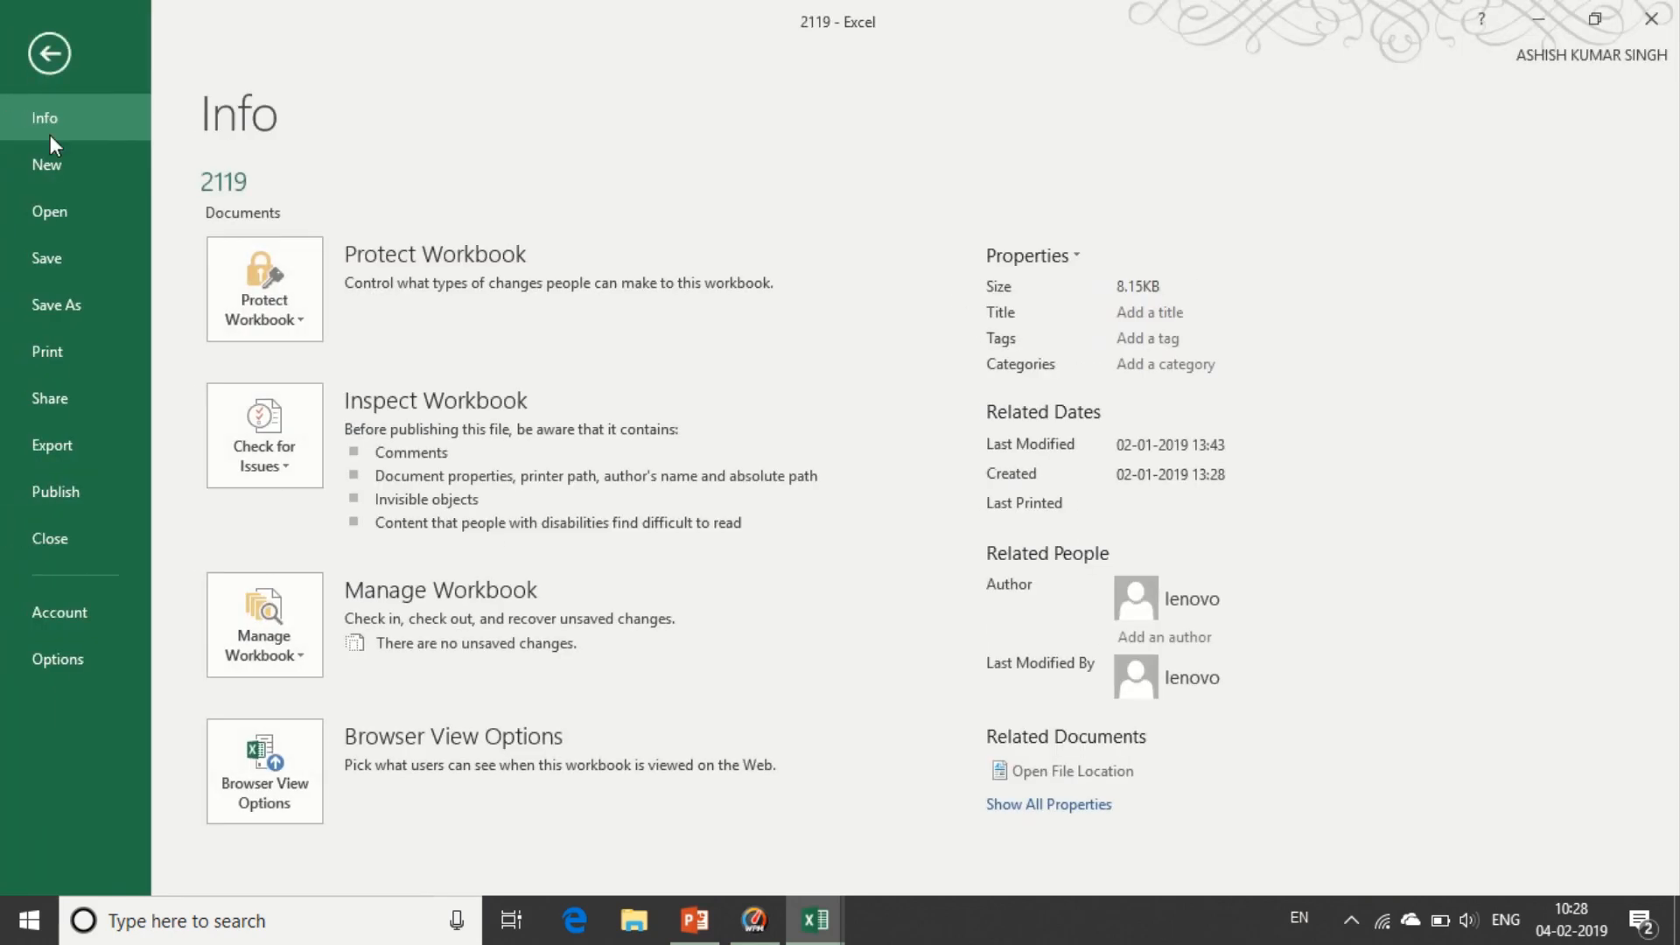
{"action": "left_click", "coordinate": [259, 321]}
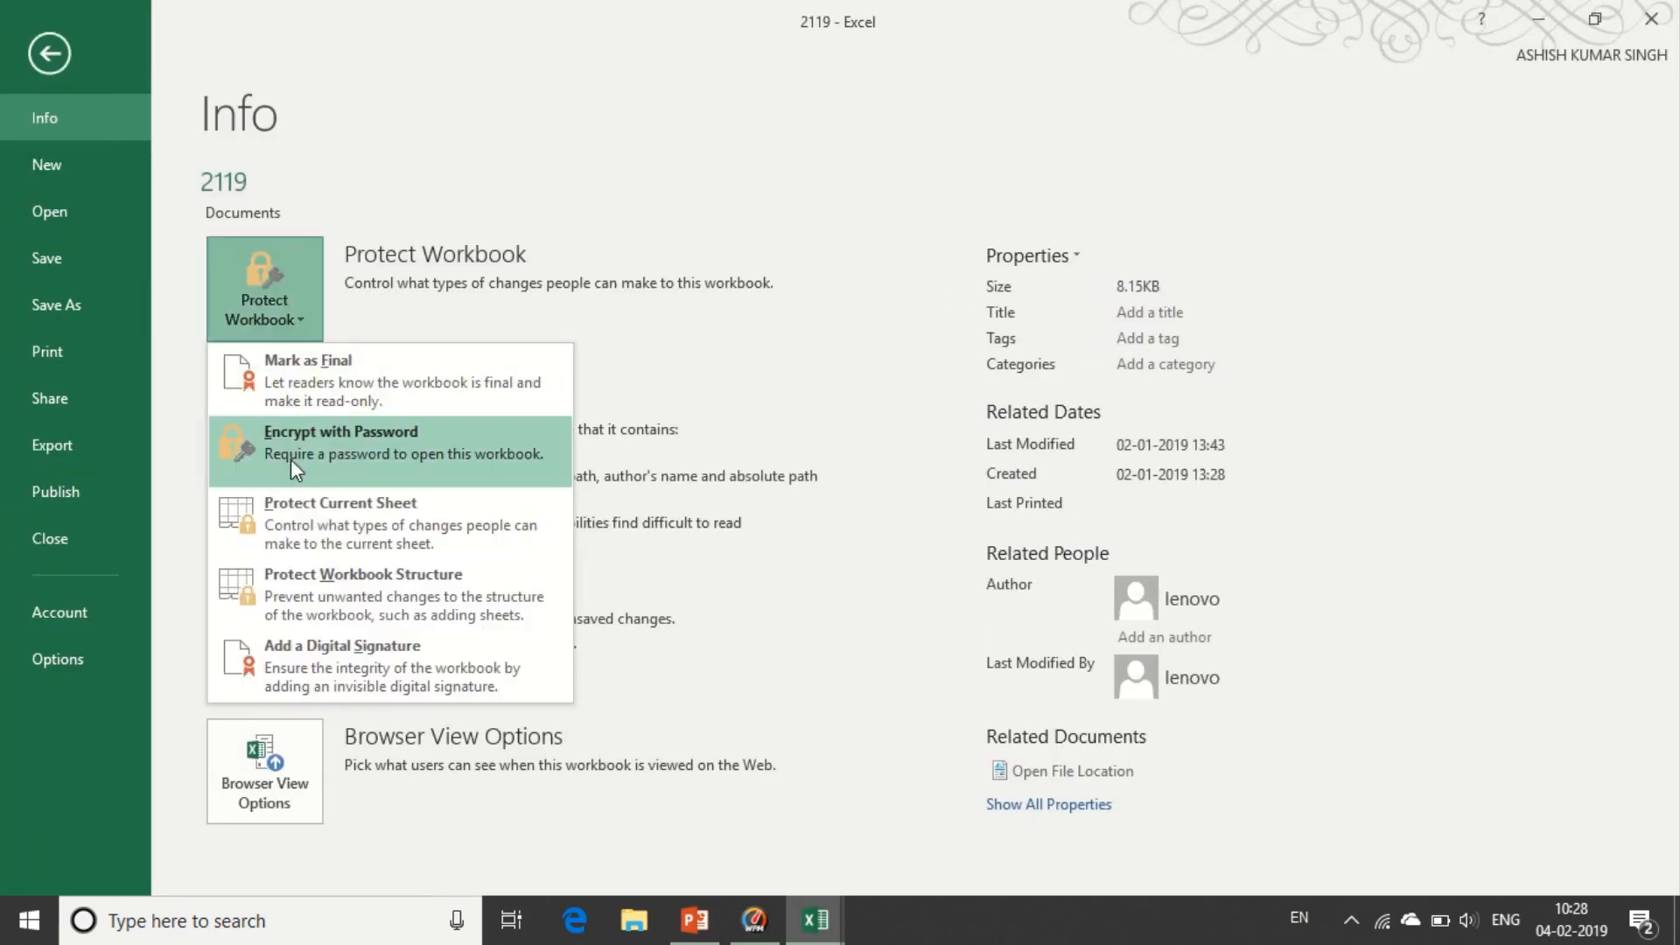
{"action": "left_click", "coordinate": [333, 582]}
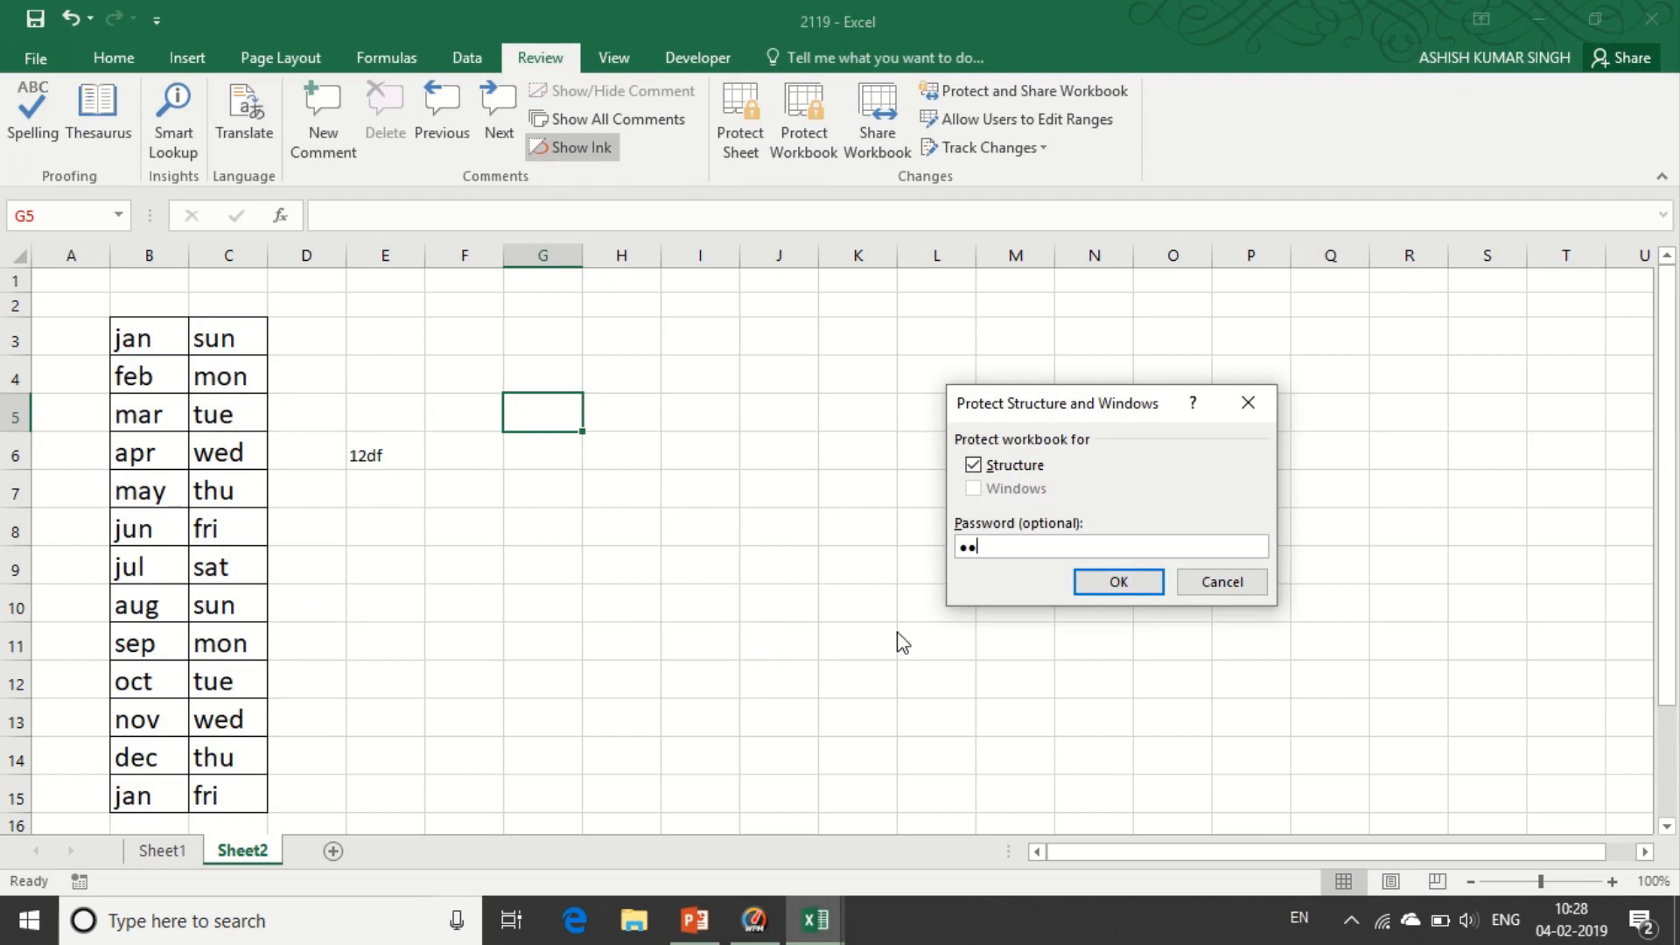
{"action": "left_click", "coordinate": [1092, 582]}
{"action": "type", "text": "●●"}
{"action": "left_click", "coordinate": [1133, 586]}
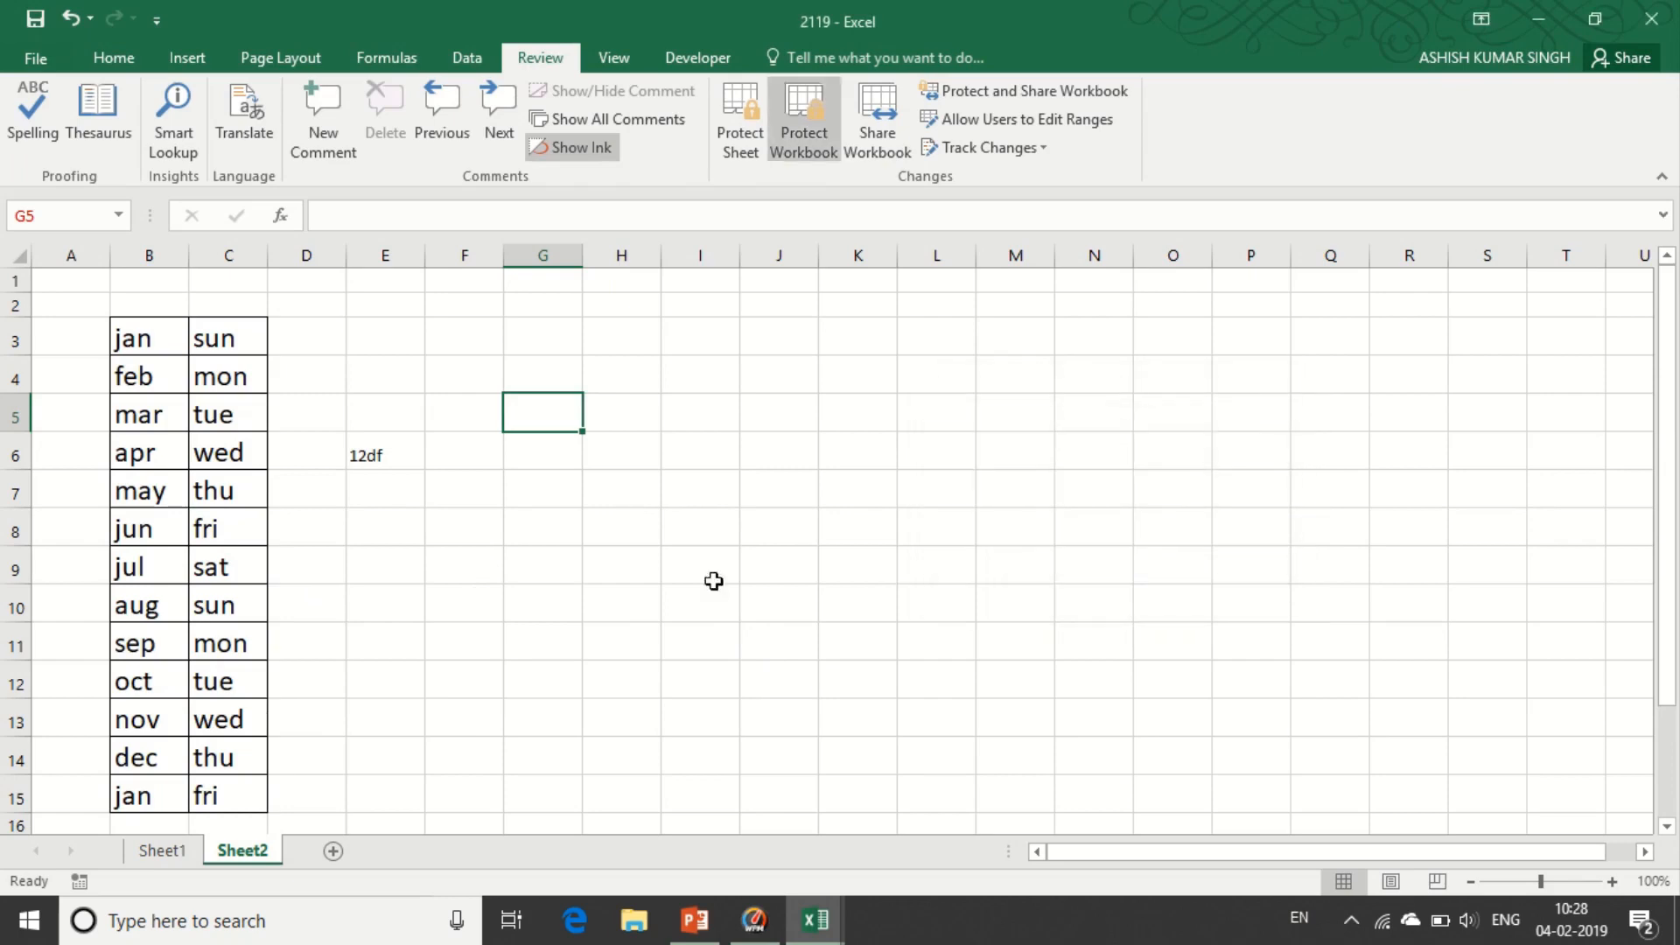
{"action": "left_click", "coordinate": [485, 550]}
- Enter test text 'sdfads' in Sheet2 F9 and 'fsd' in Sheet1 C7
{"action": "type", "text": "sdfads"}
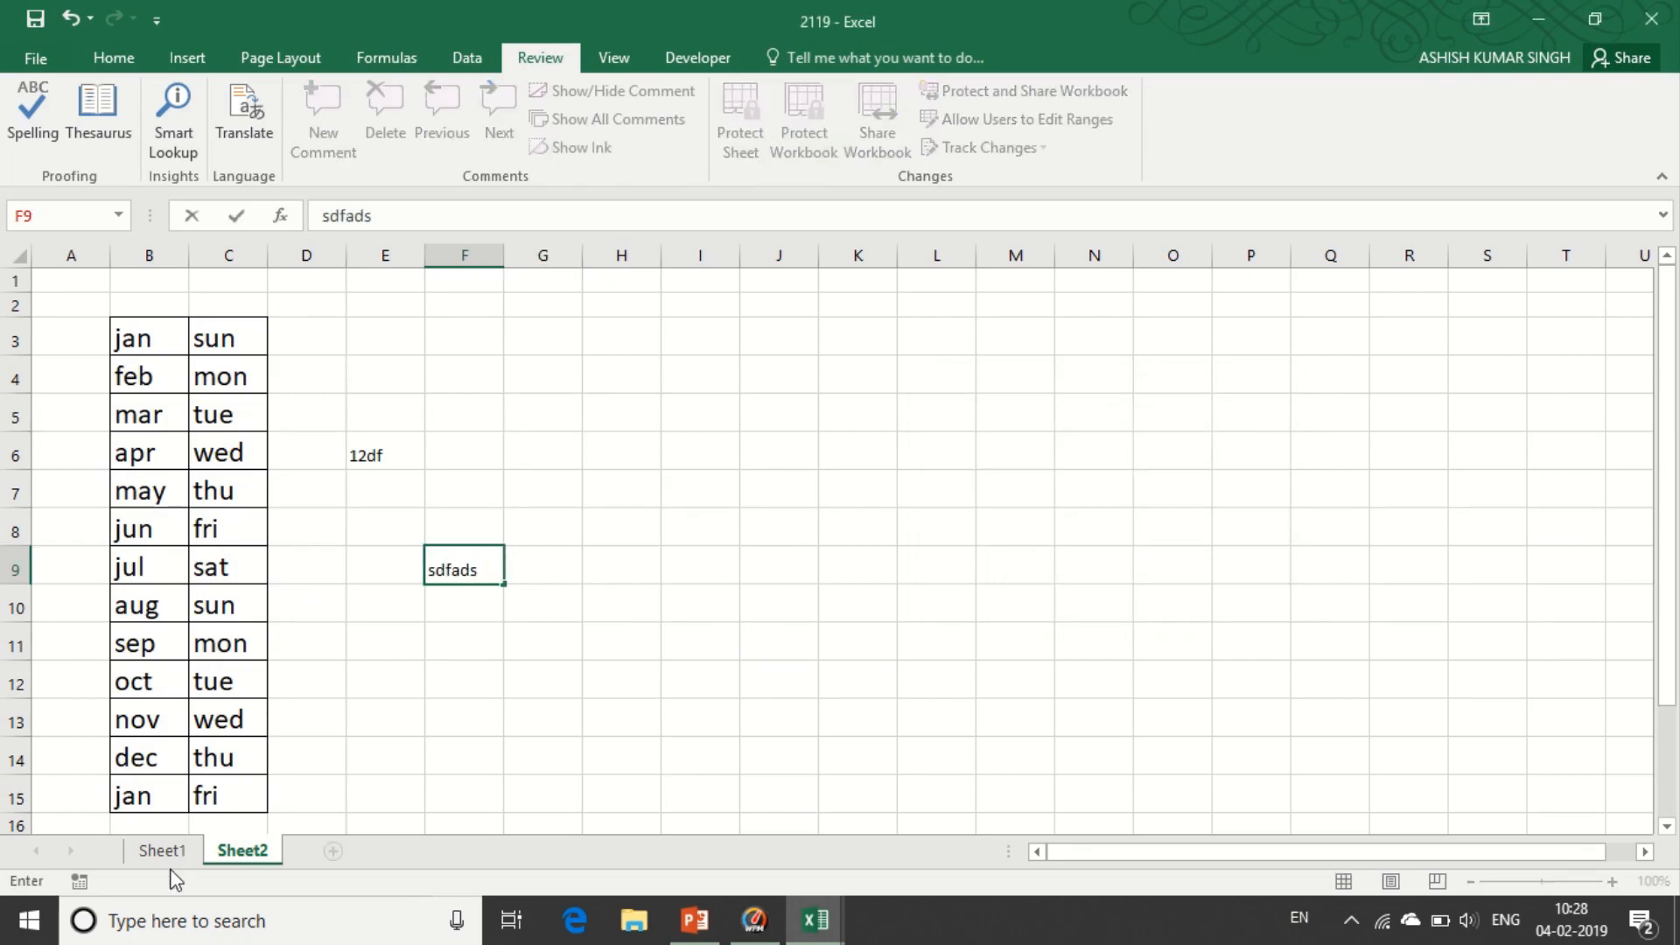
{"action": "left_click", "coordinate": [162, 851]}
{"action": "left_click", "coordinate": [582, 610]}
{"action": "type", "text": "fsd"}
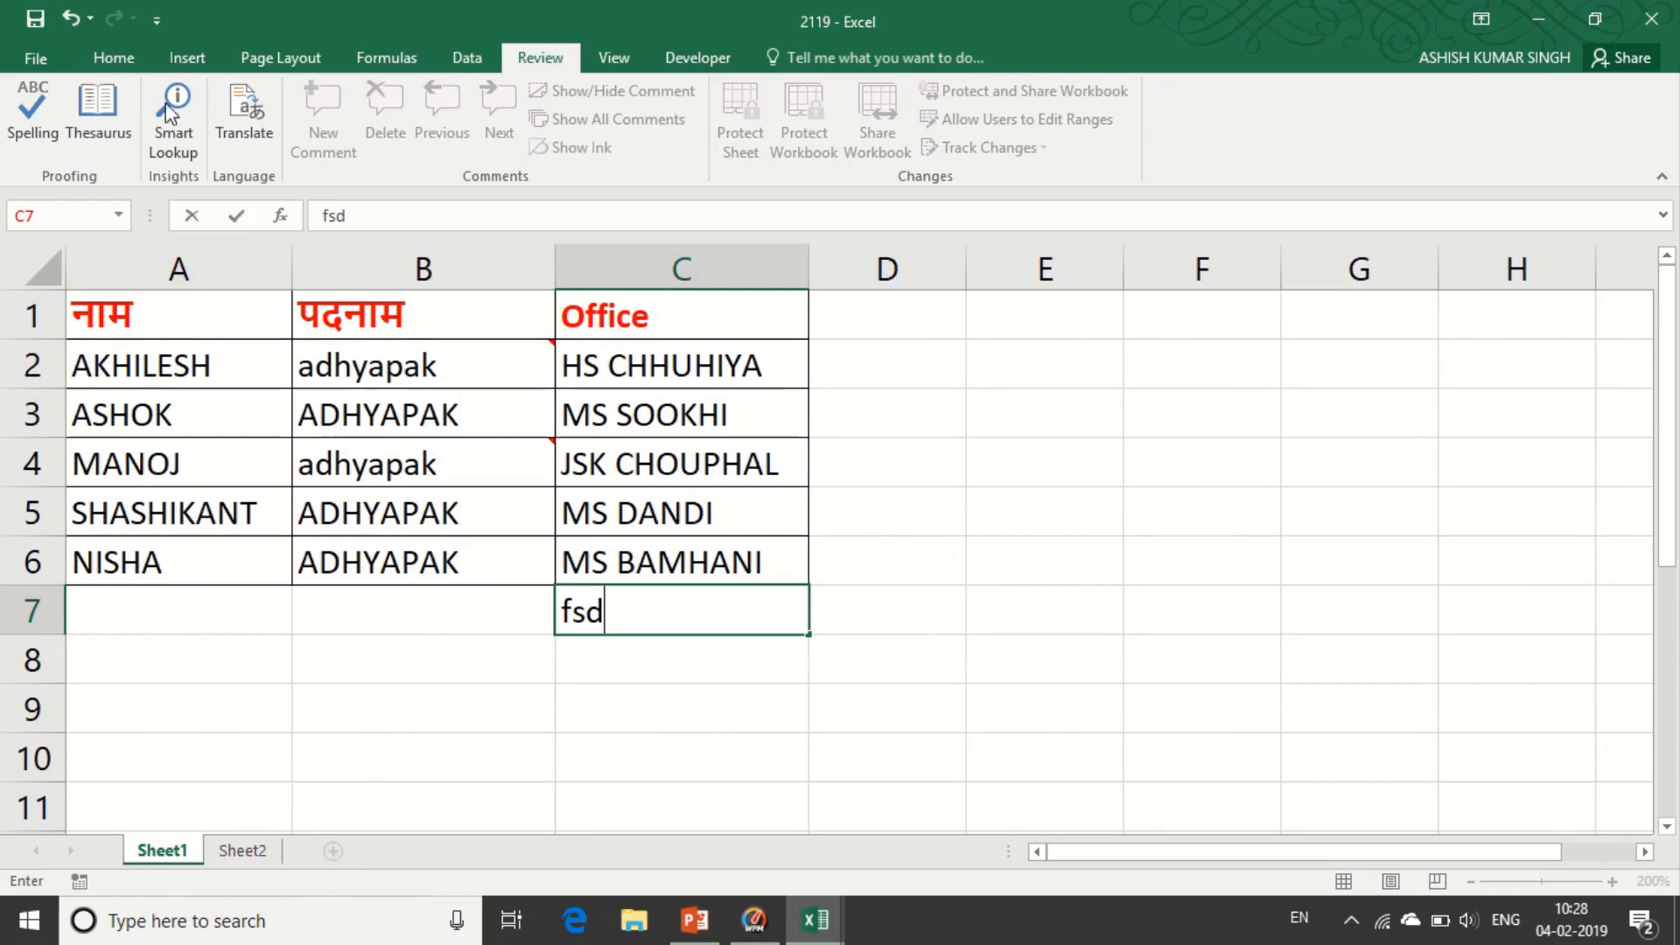
{"action": "left_click", "coordinate": [98, 50]}
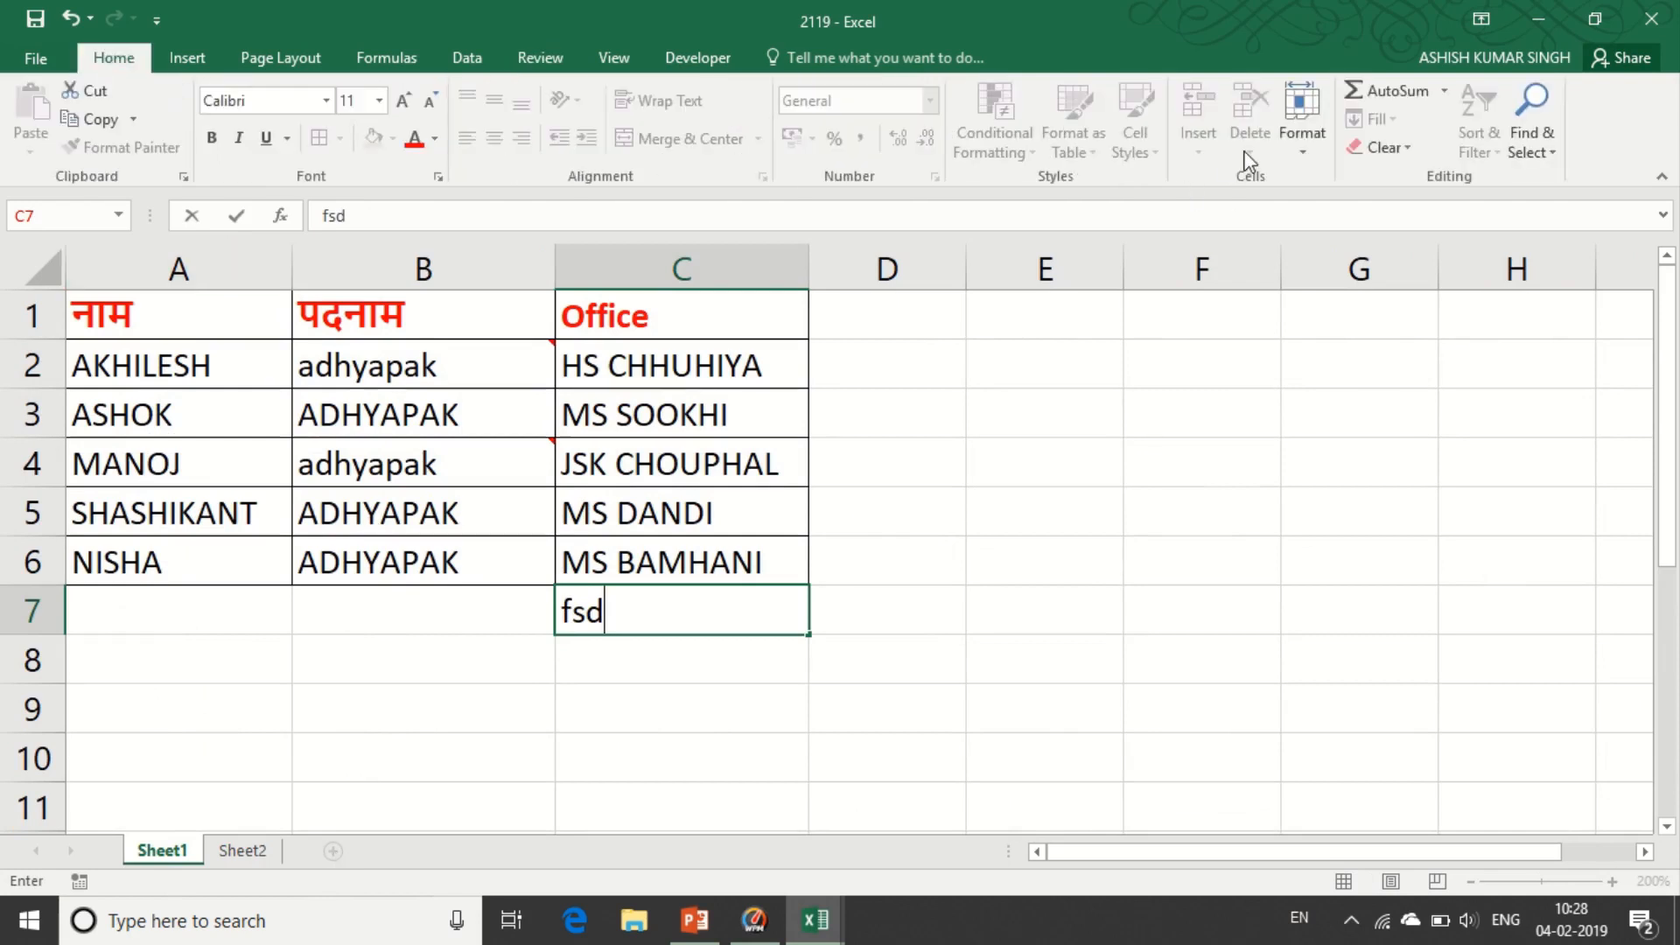
{"action": "left_click", "coordinate": [416, 644]}
- Verify that inserting a sheet and the Sheet2 tab commands are blocked
{"action": "left_click", "coordinate": [1200, 149]}
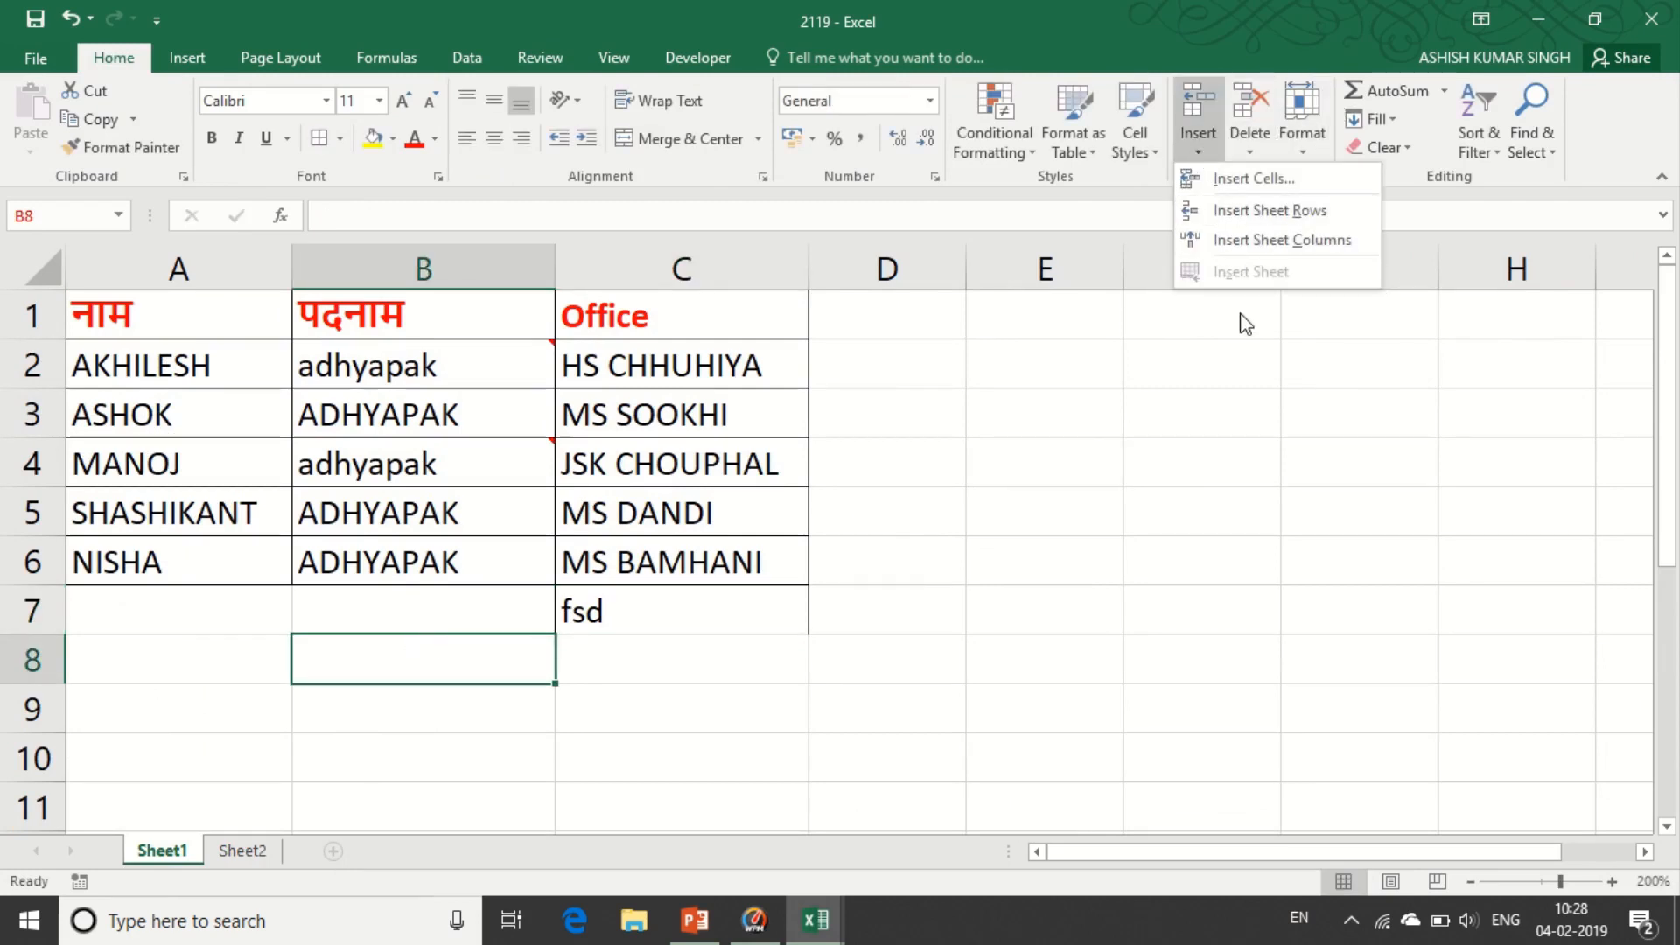
{"action": "left_click", "coordinate": [1003, 510]}
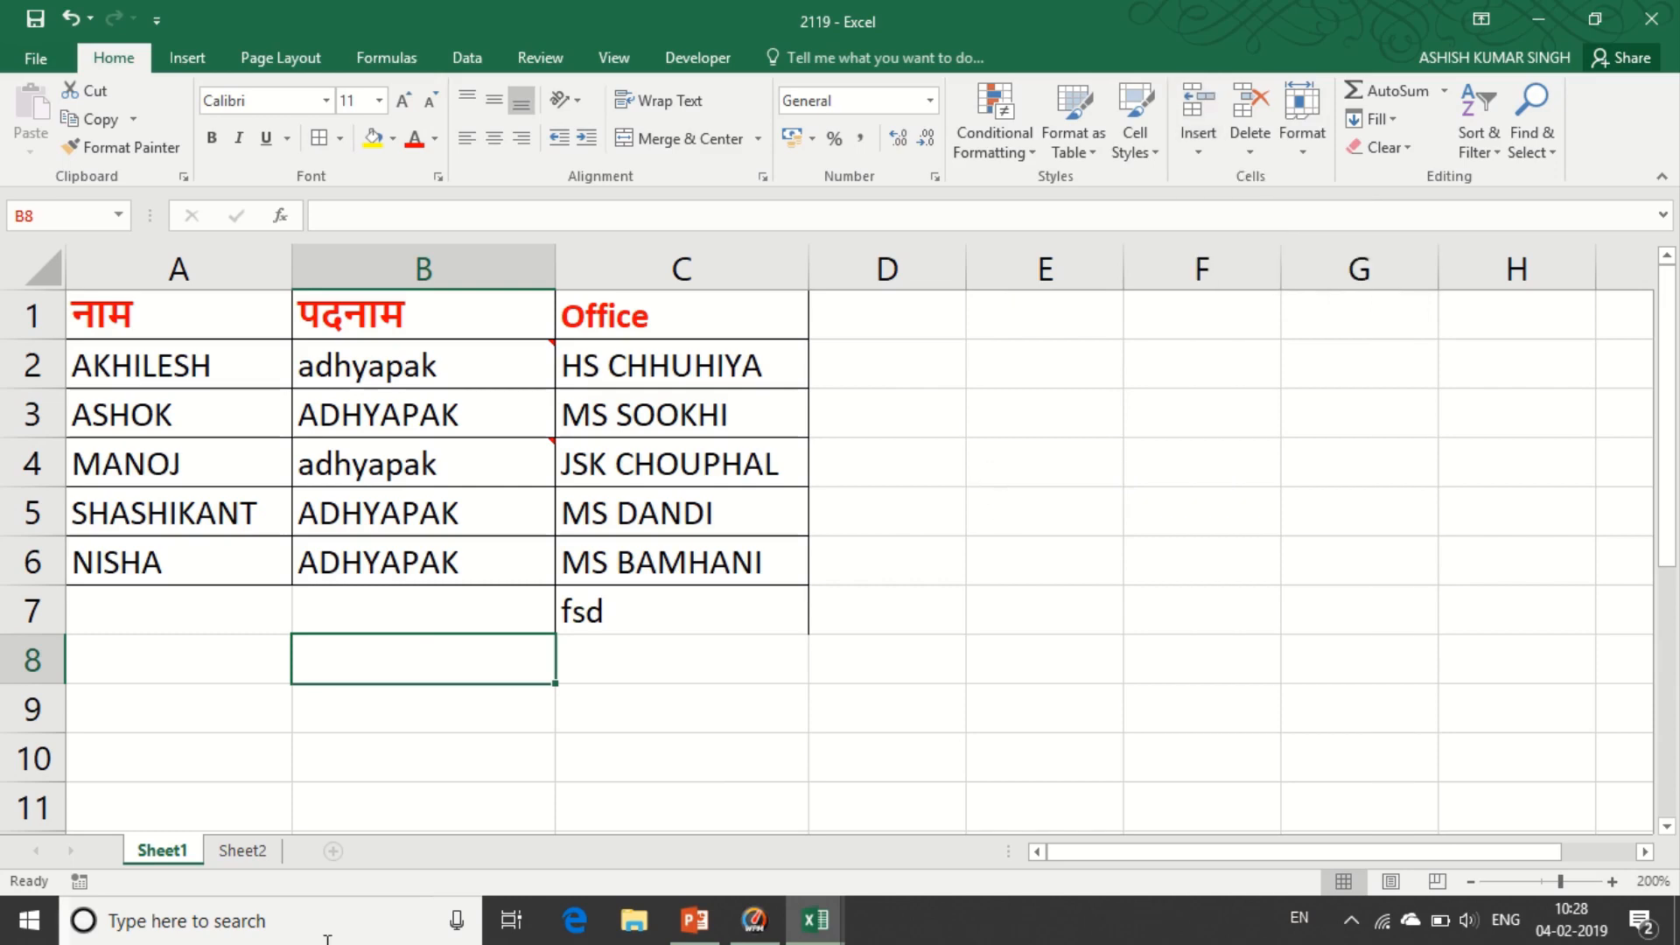
{"action": "right_click", "coordinate": [249, 850]}
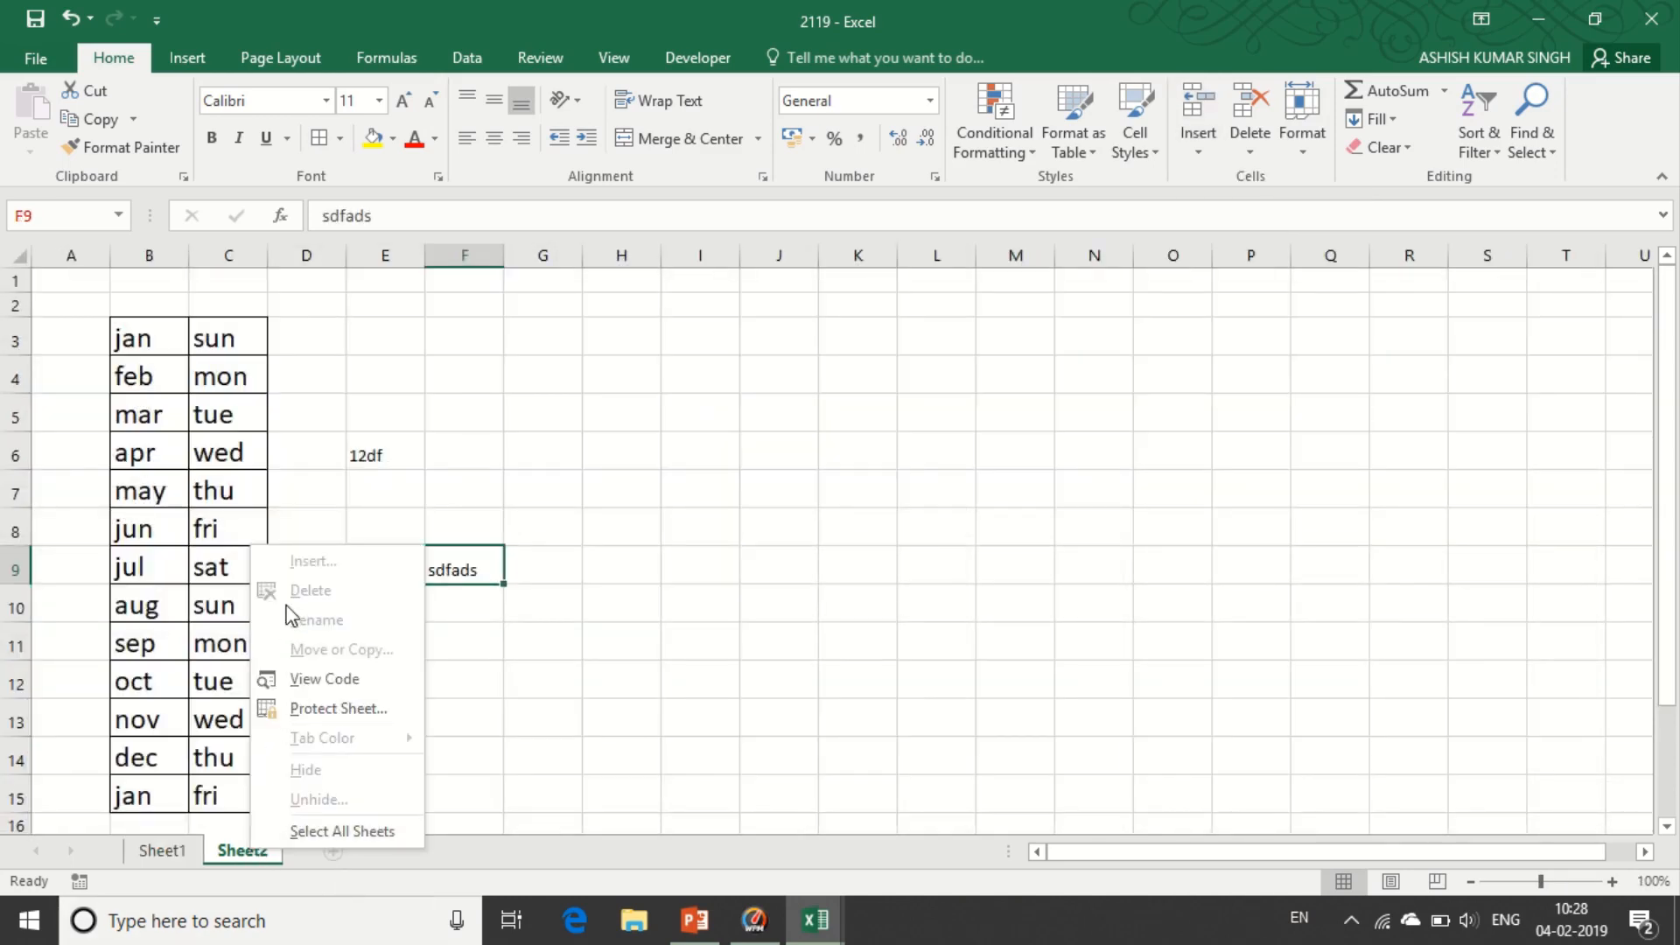
{"action": "left_click", "coordinate": [589, 643]}
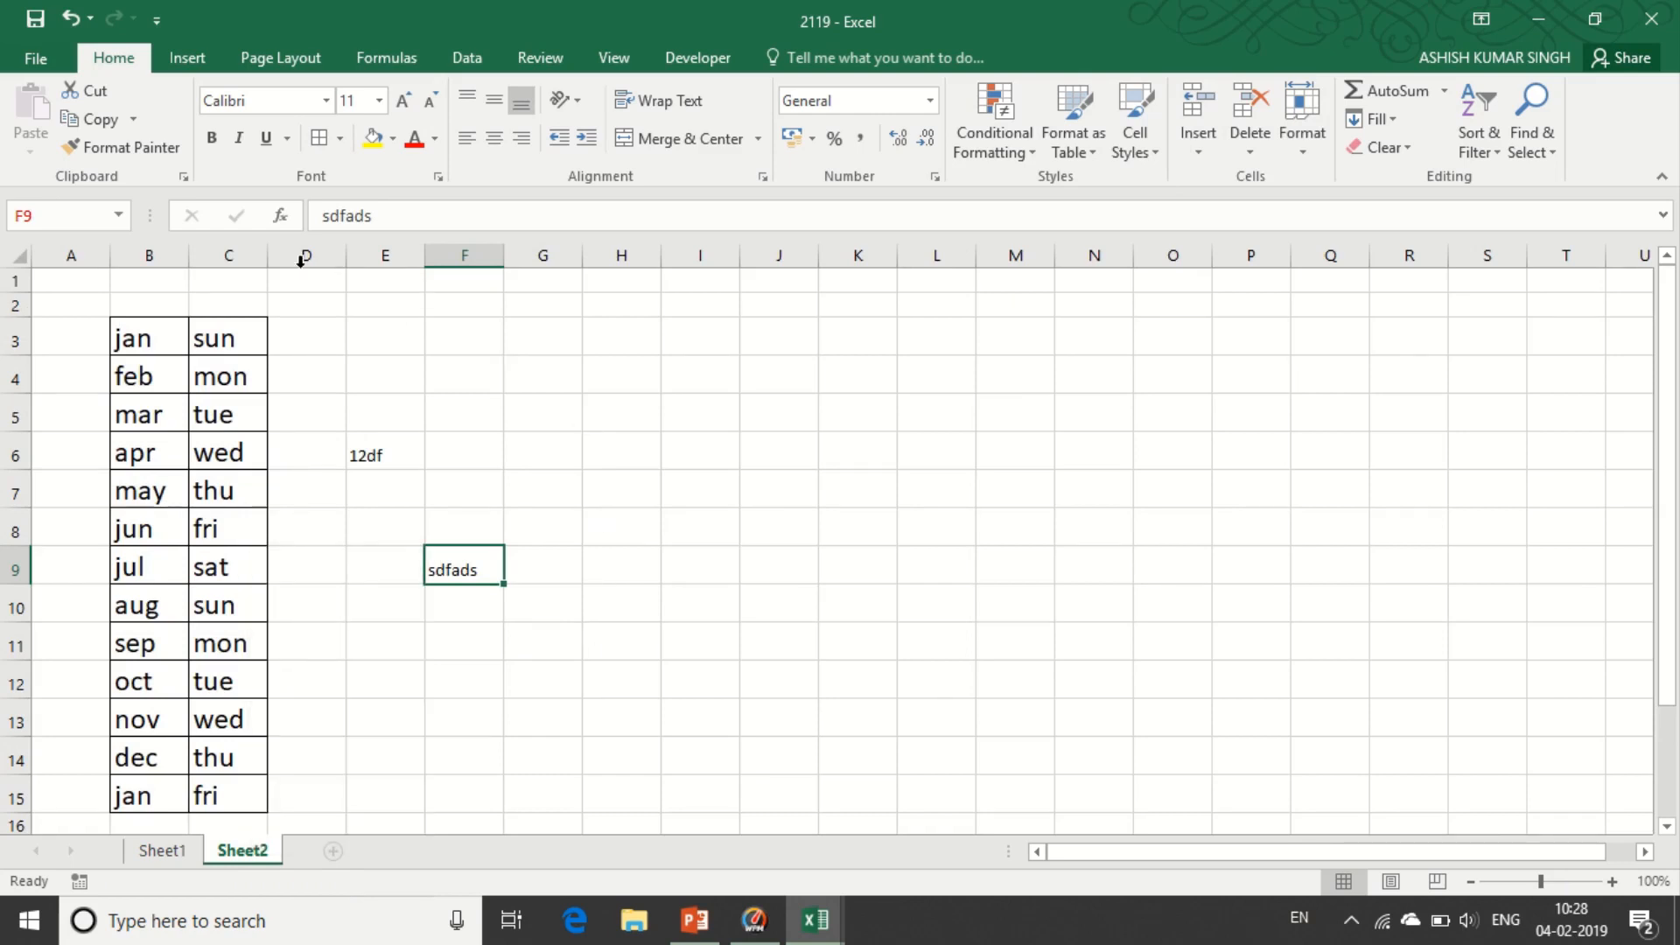
- Turn off workbook structure protection from File > Info, confirming the password
{"action": "left_click", "coordinate": [33, 58]}
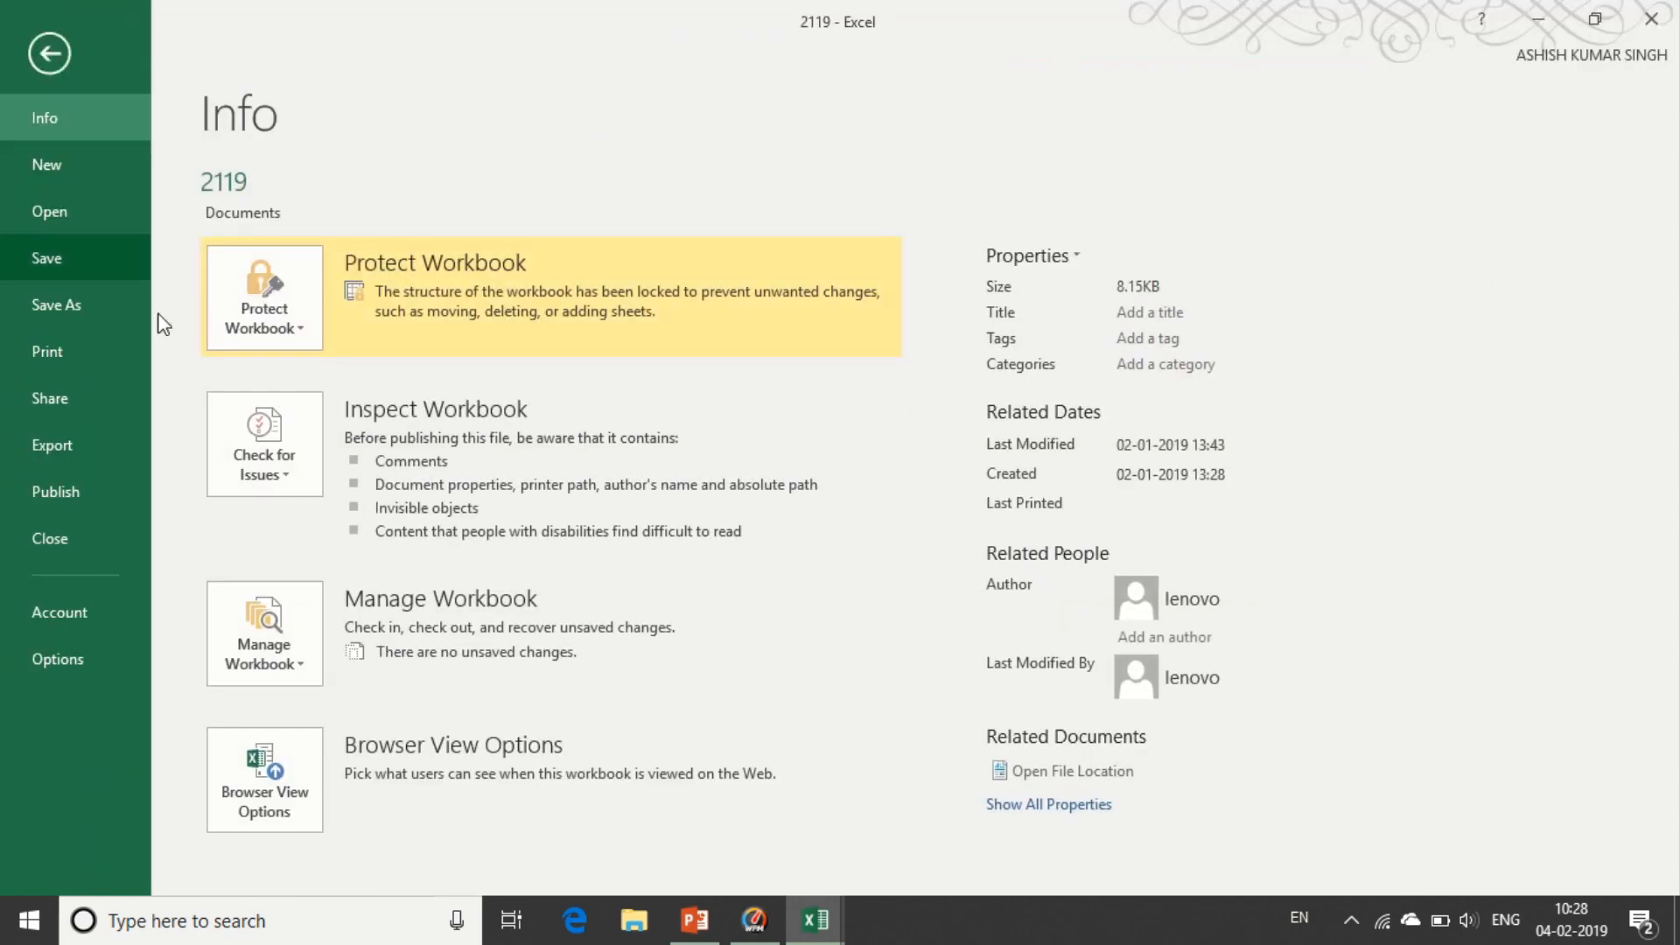
{"action": "left_click", "coordinate": [320, 341]}
{"action": "left_click", "coordinate": [348, 585]}
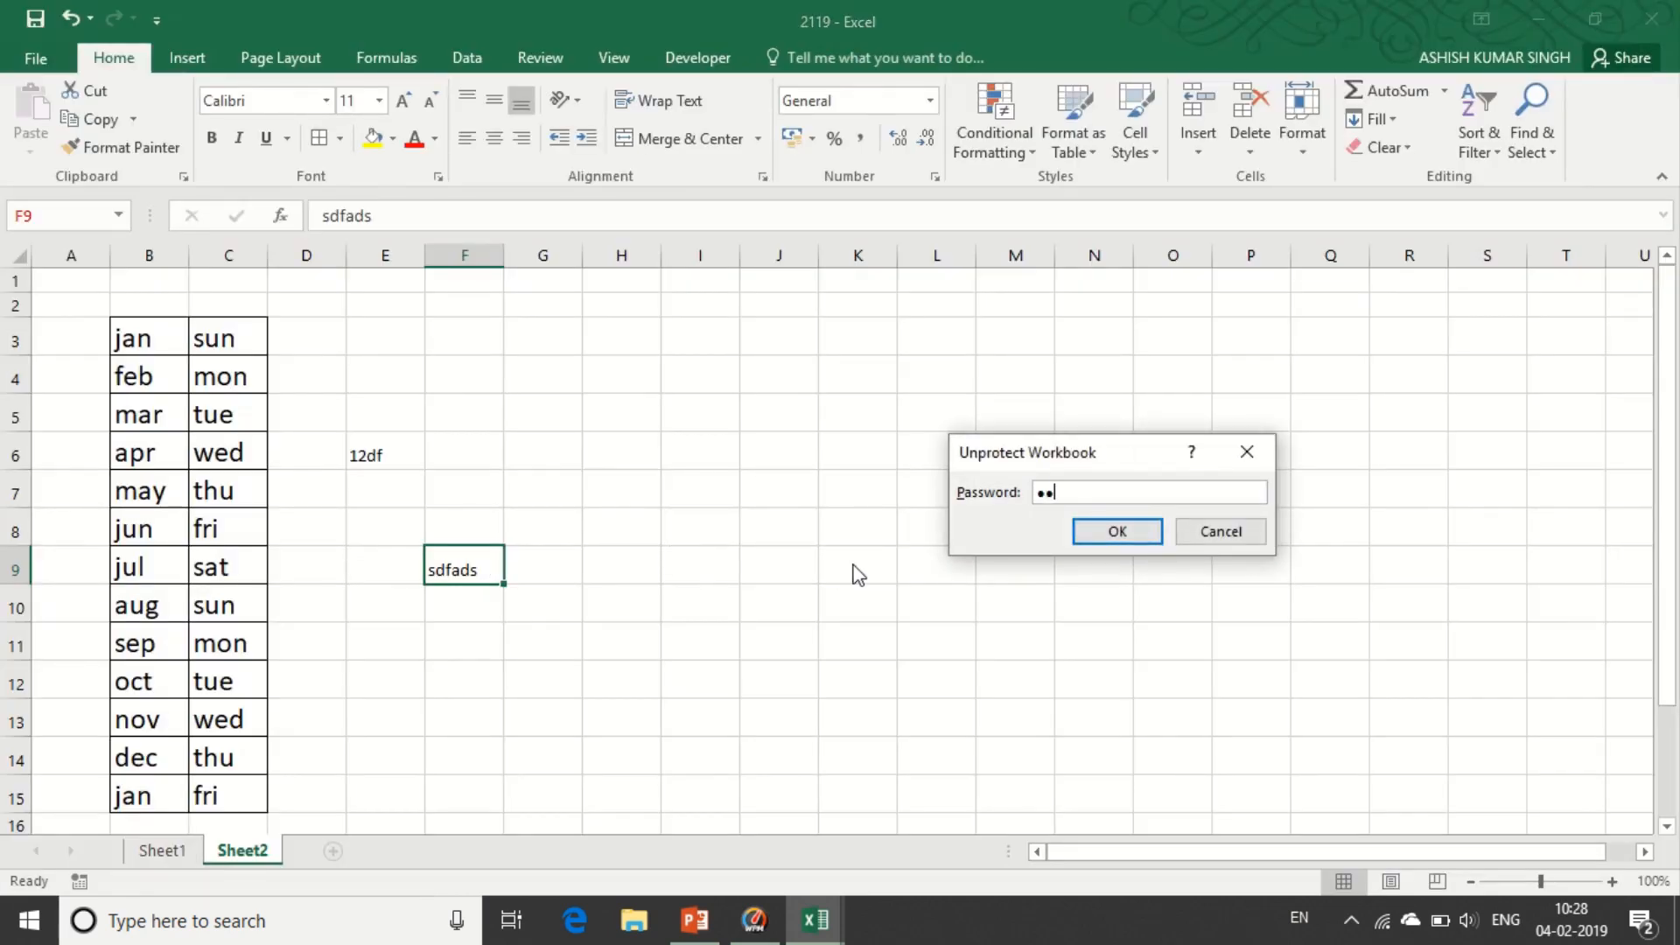
{"action": "key", "text": "Return"}
- Add a new blank Sheet3 and check the Insert options are available again
{"action": "left_click", "coordinate": [652, 630]}
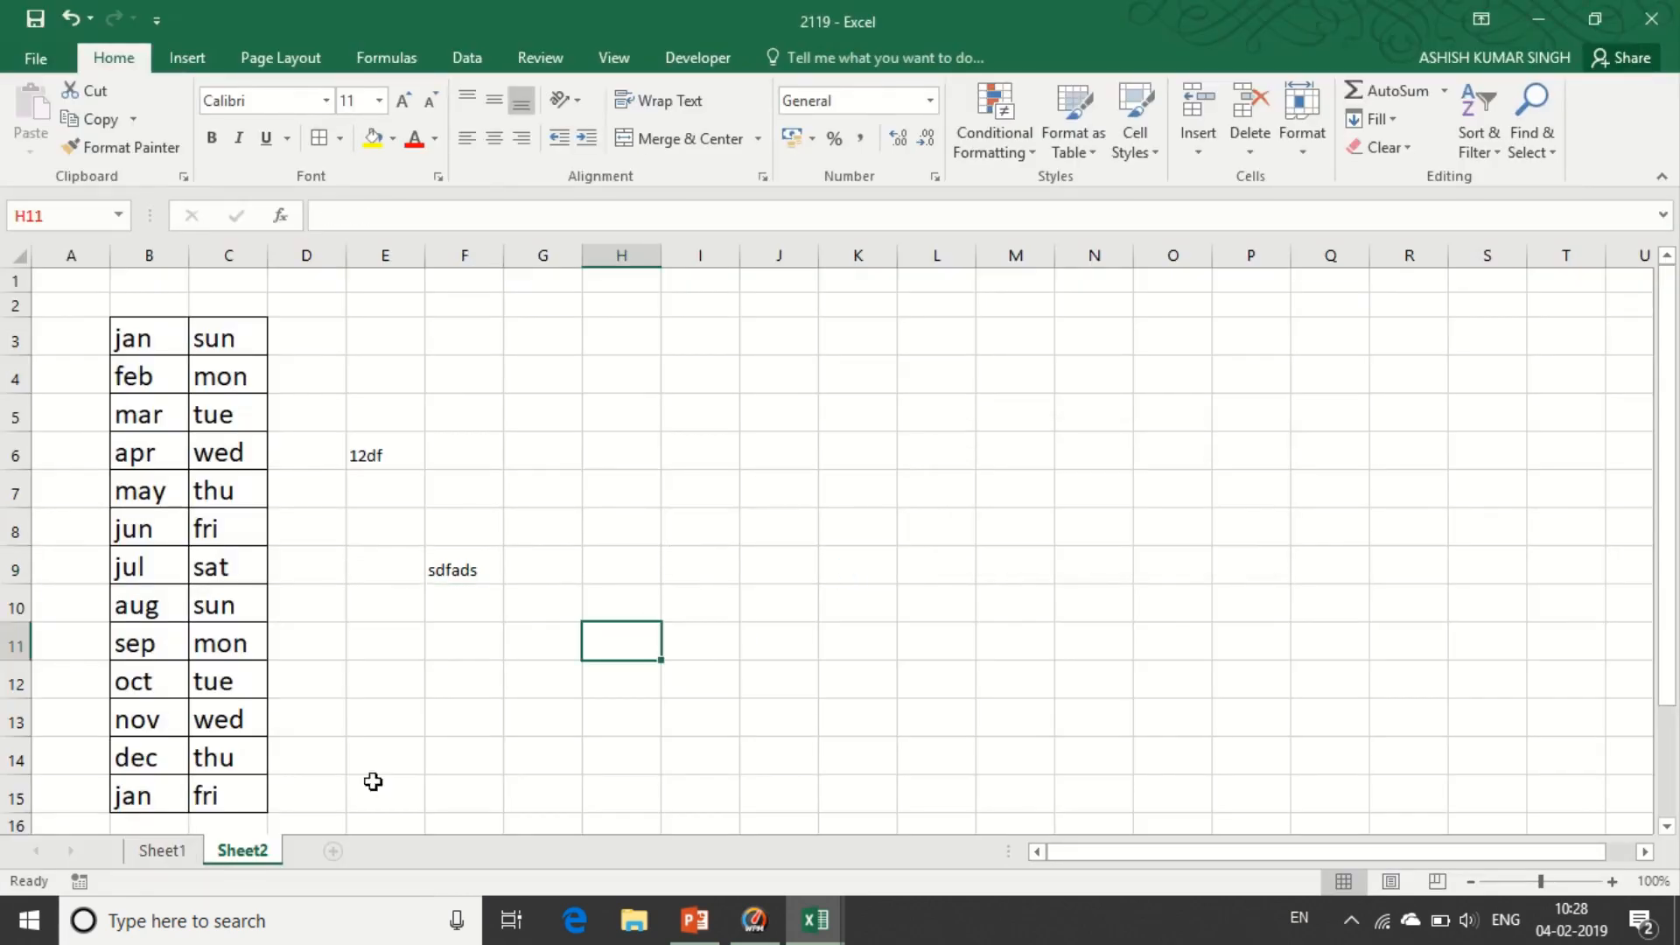
{"action": "left_click", "coordinate": [339, 748]}
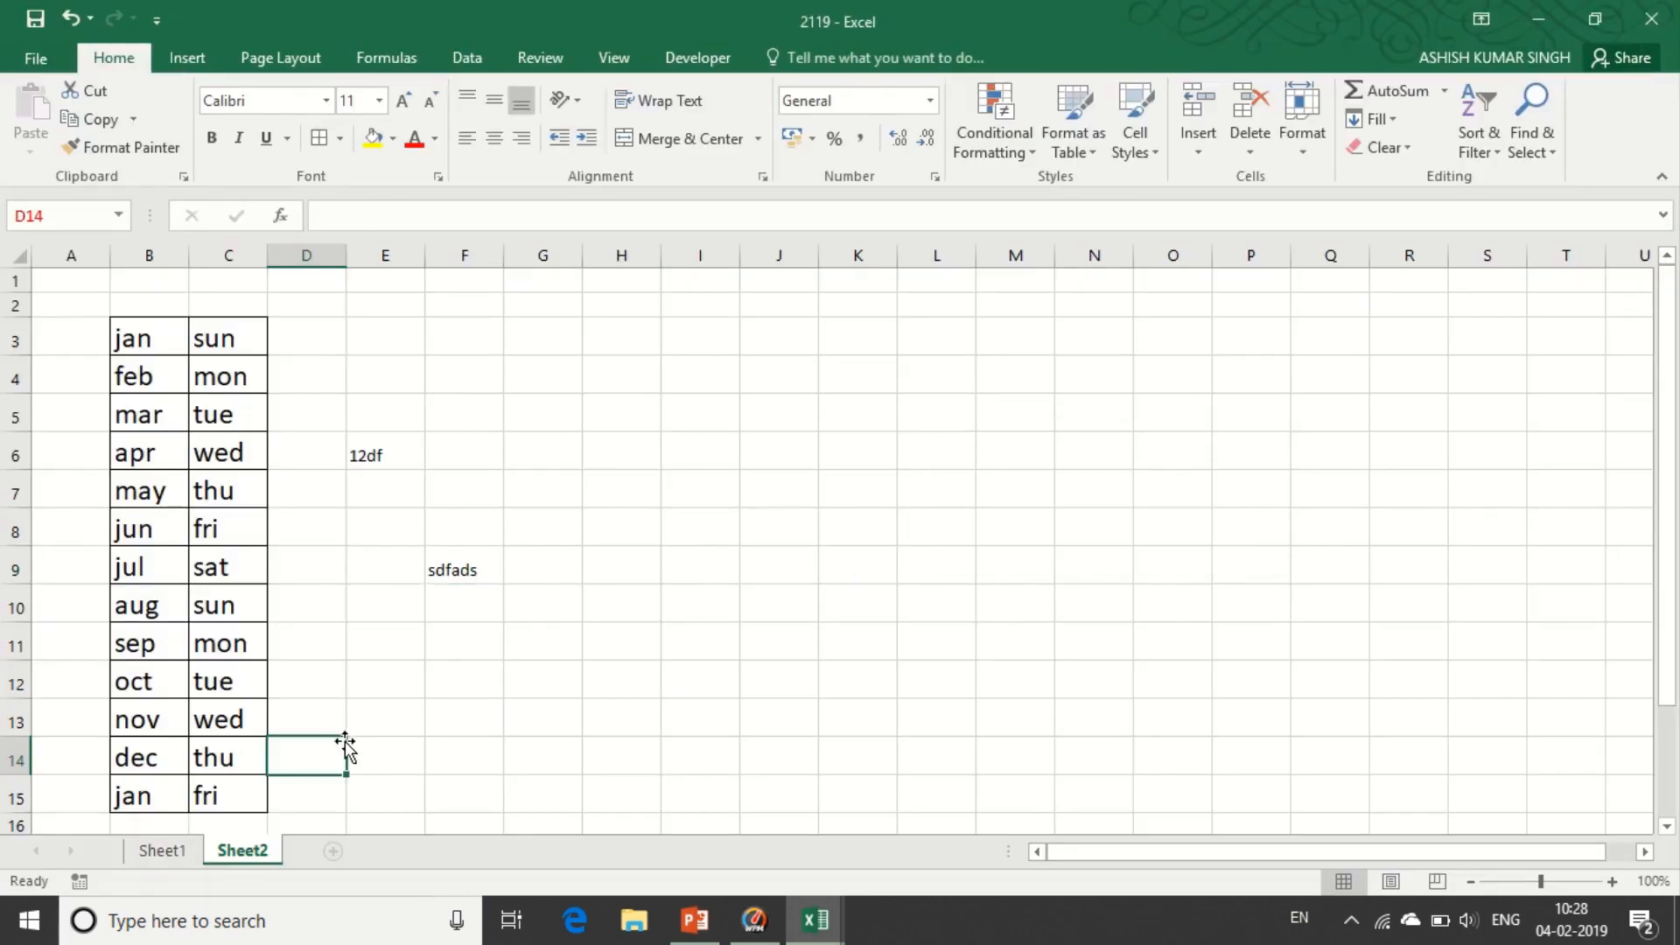
{"action": "left_click", "coordinate": [333, 853]}
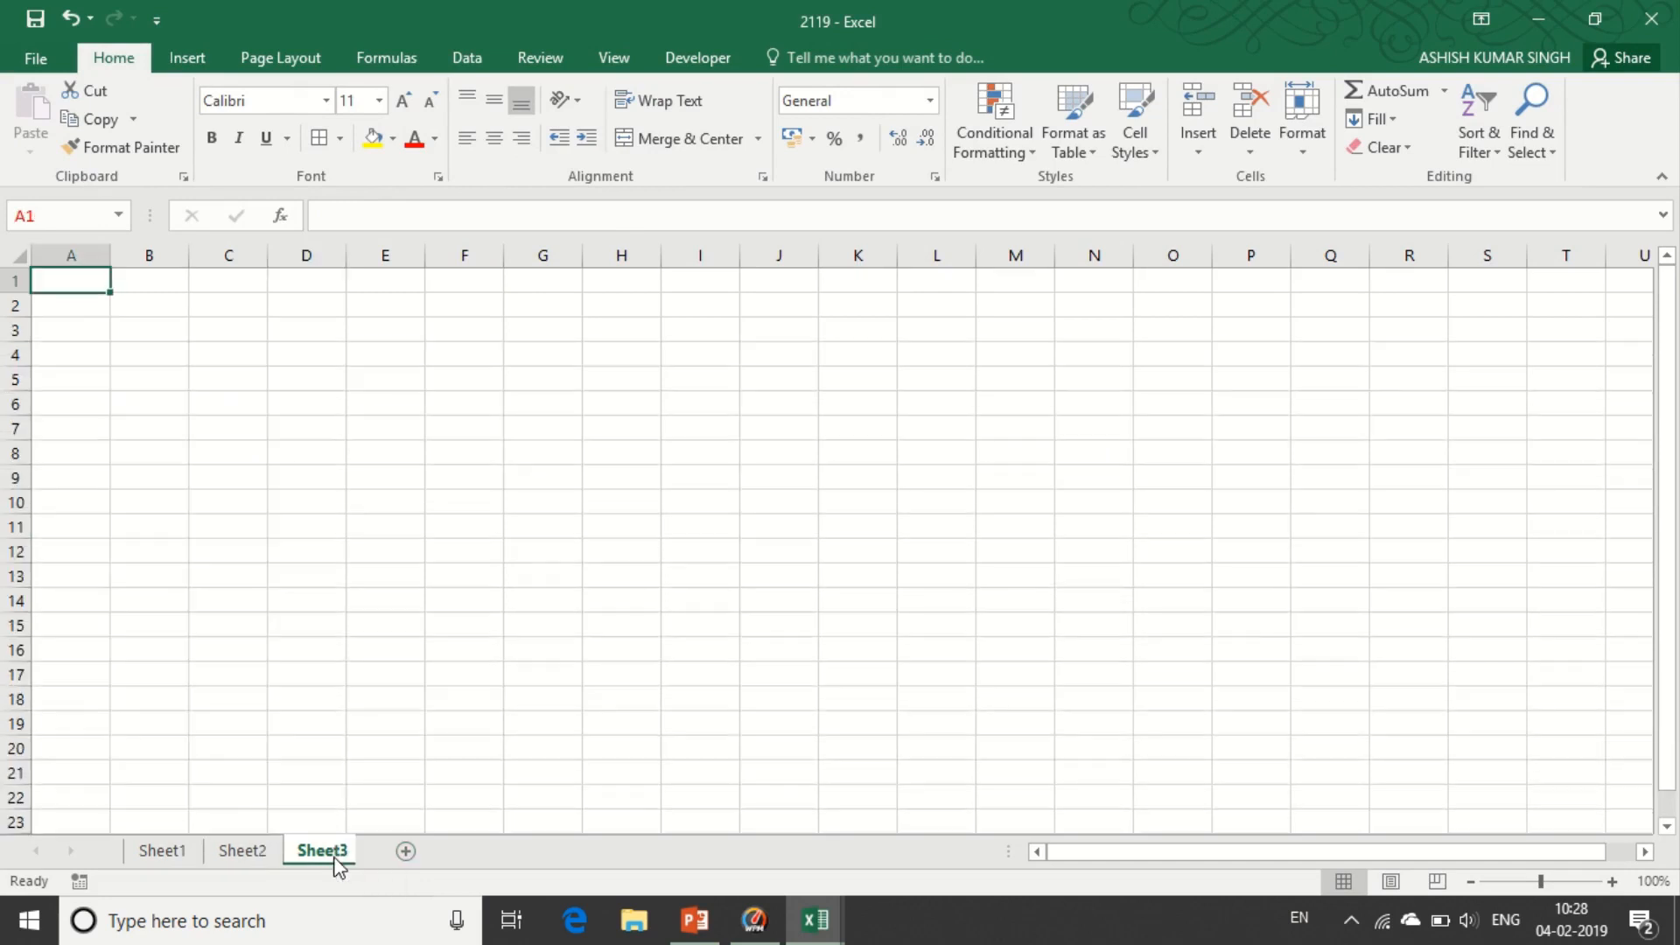
{"action": "left_click", "coordinate": [1192, 147]}
{"action": "left_click", "coordinate": [654, 464]}
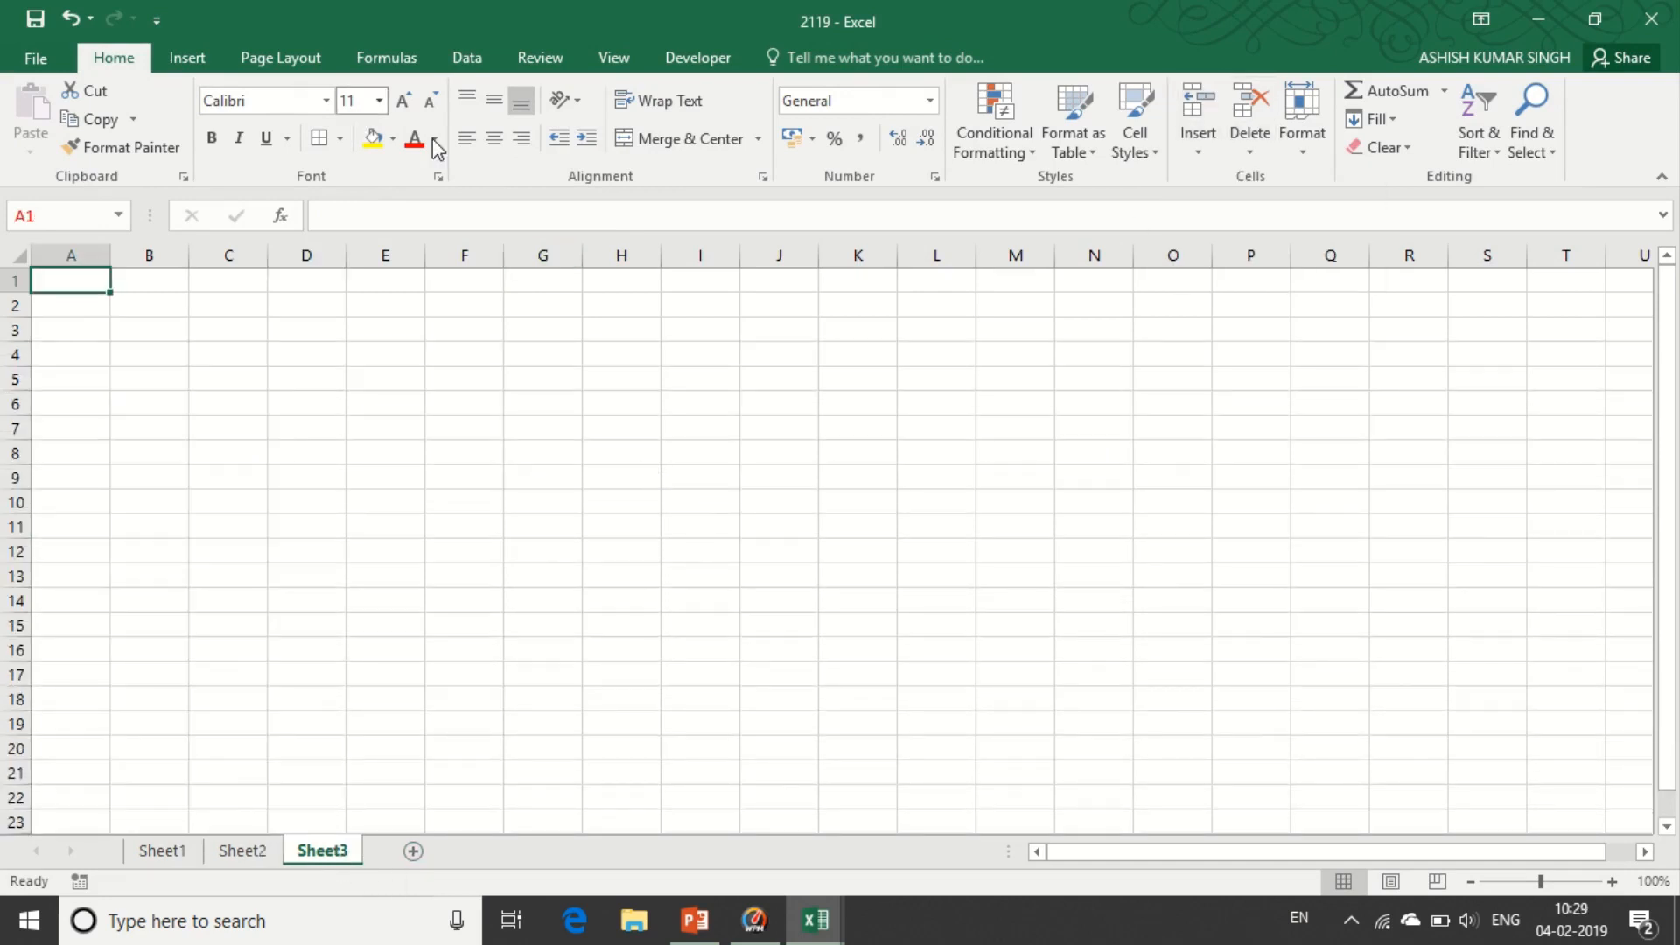
{"action": "left_click", "coordinate": [531, 61]}
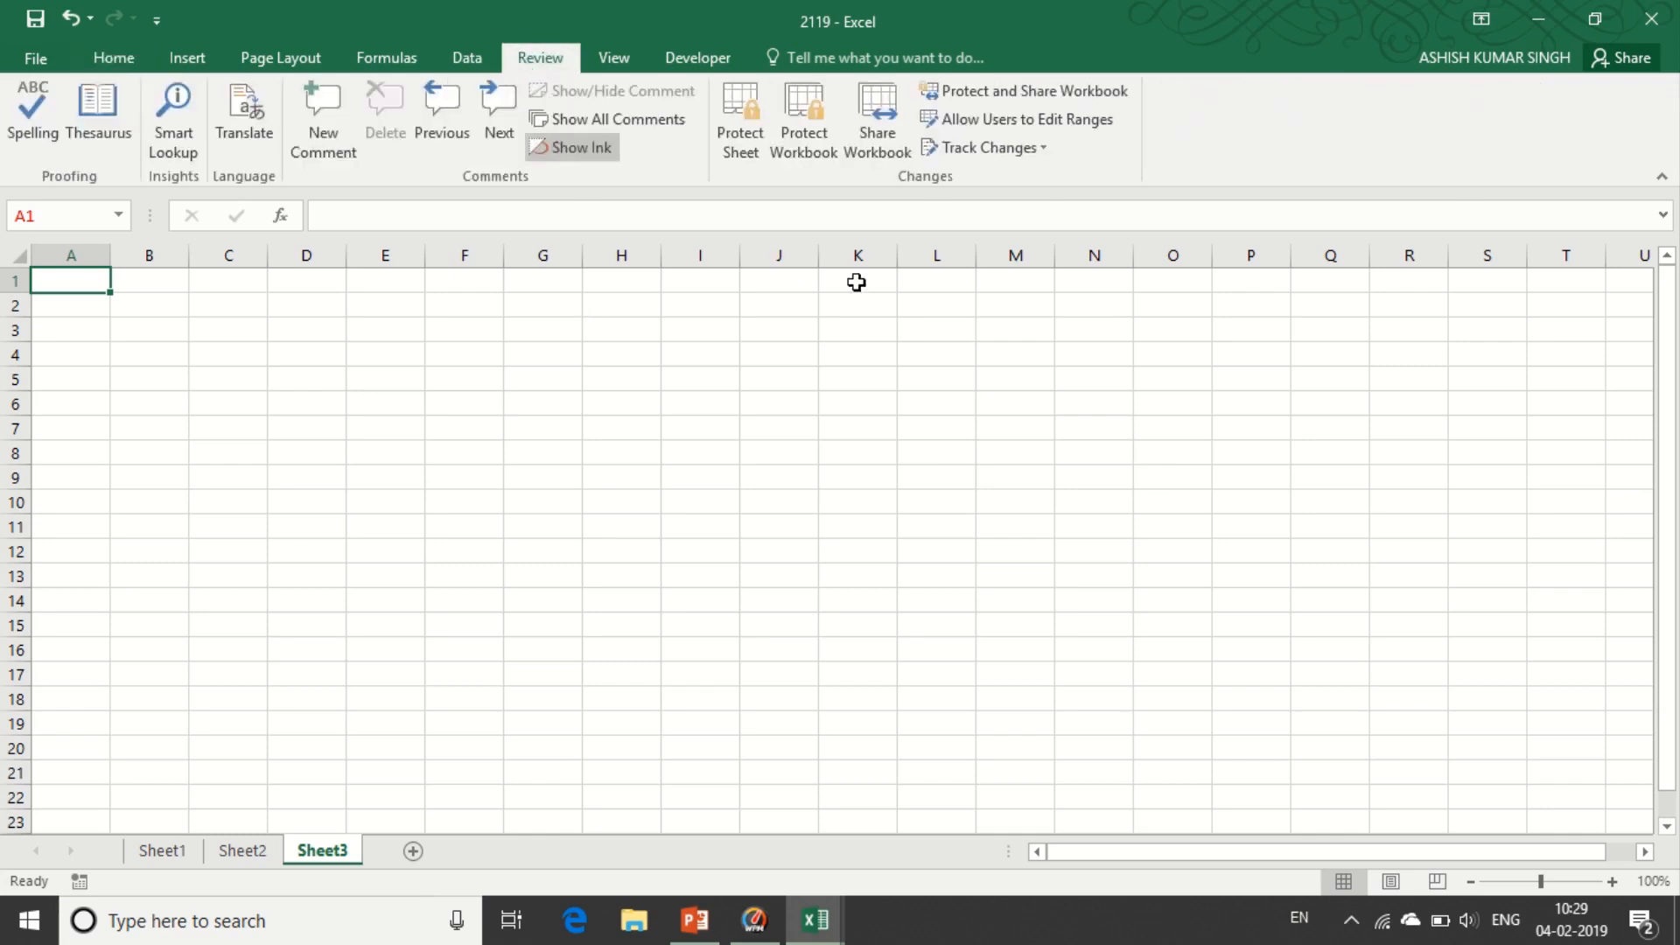
- Protect the workbook structure again from Sheet2 with Review > Protect Workbook
{"action": "left_click", "coordinate": [237, 851]}
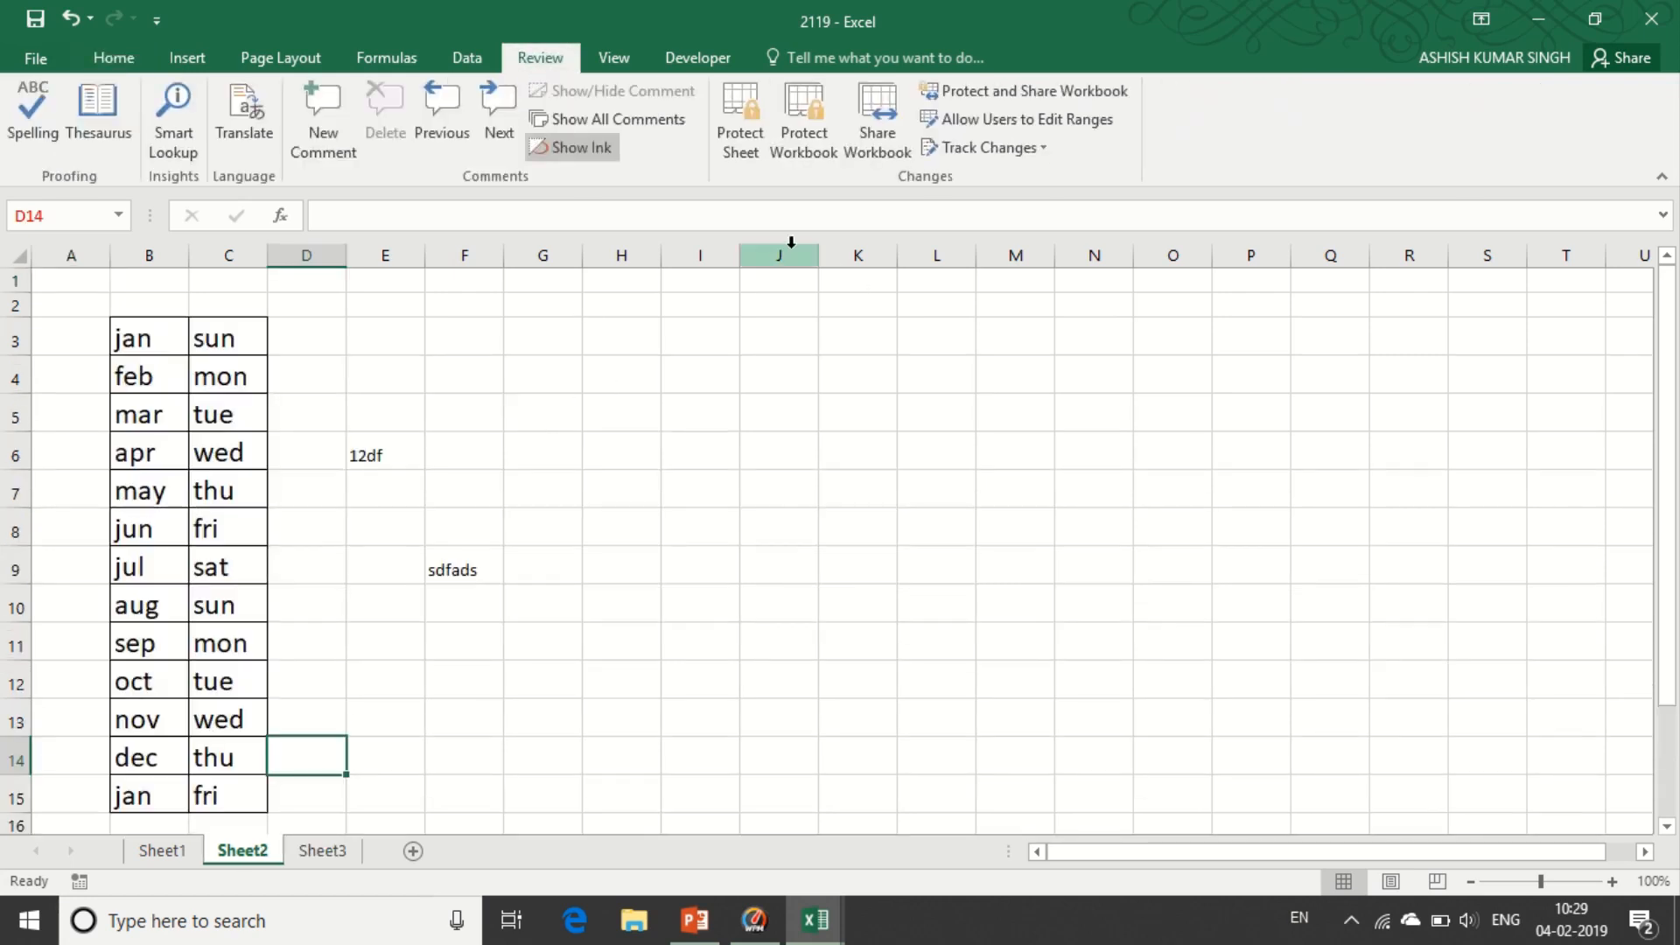
{"action": "left_click", "coordinate": [806, 151]}
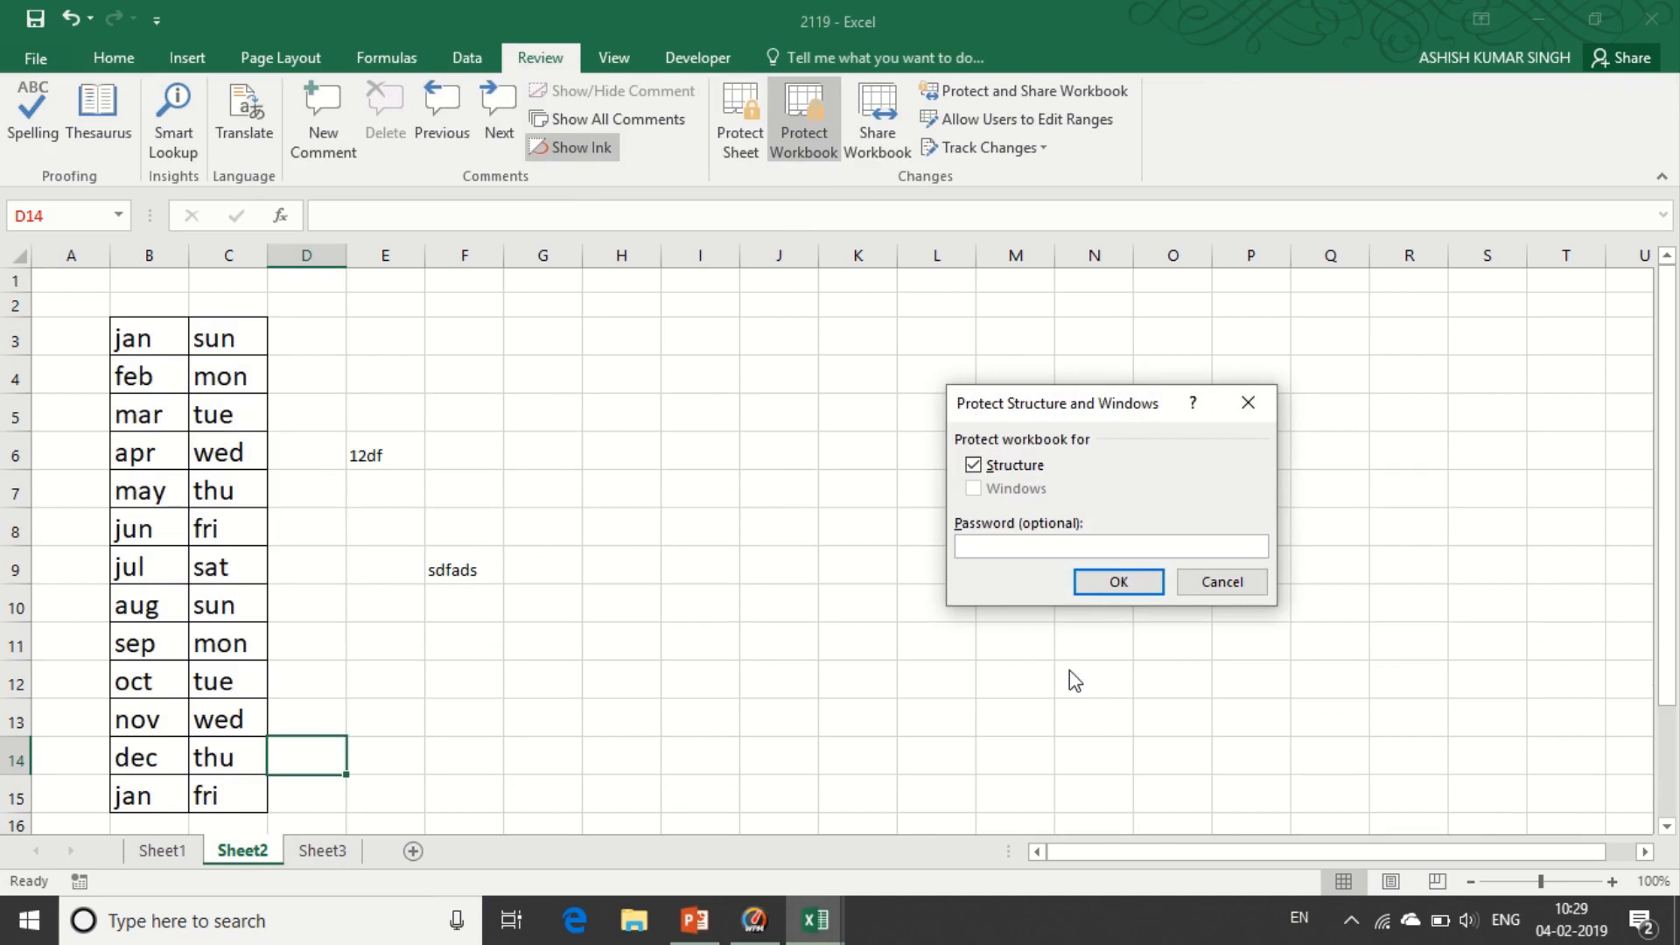
{"action": "left_click", "coordinate": [1091, 582]}
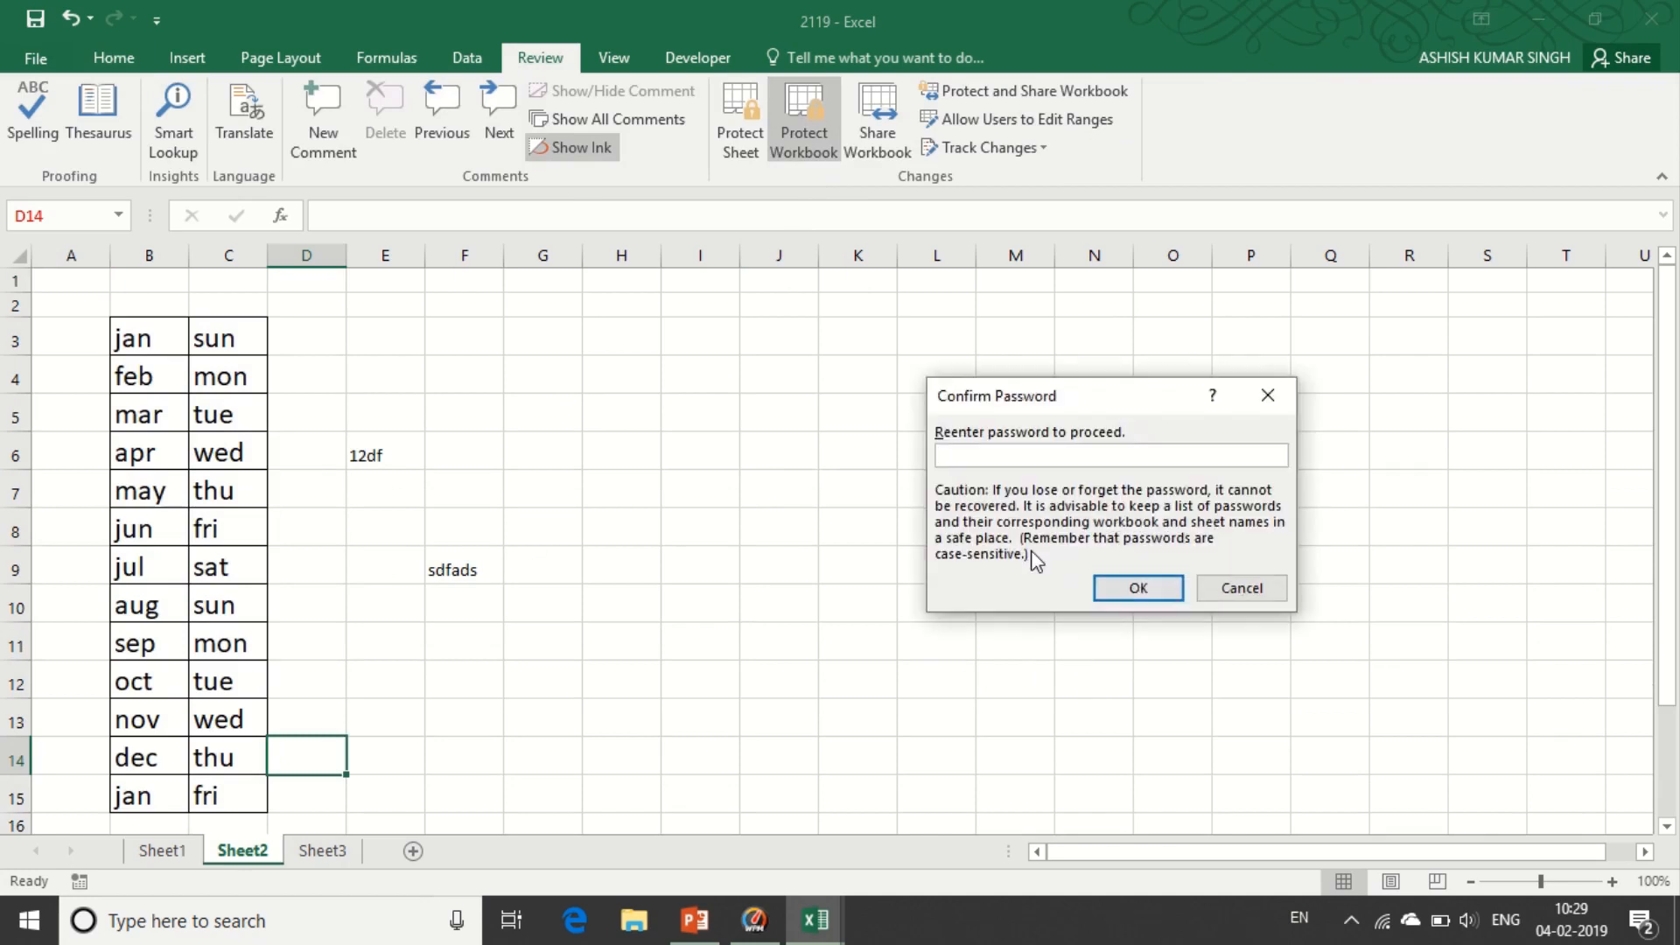
{"action": "left_click", "coordinate": [1113, 589]}
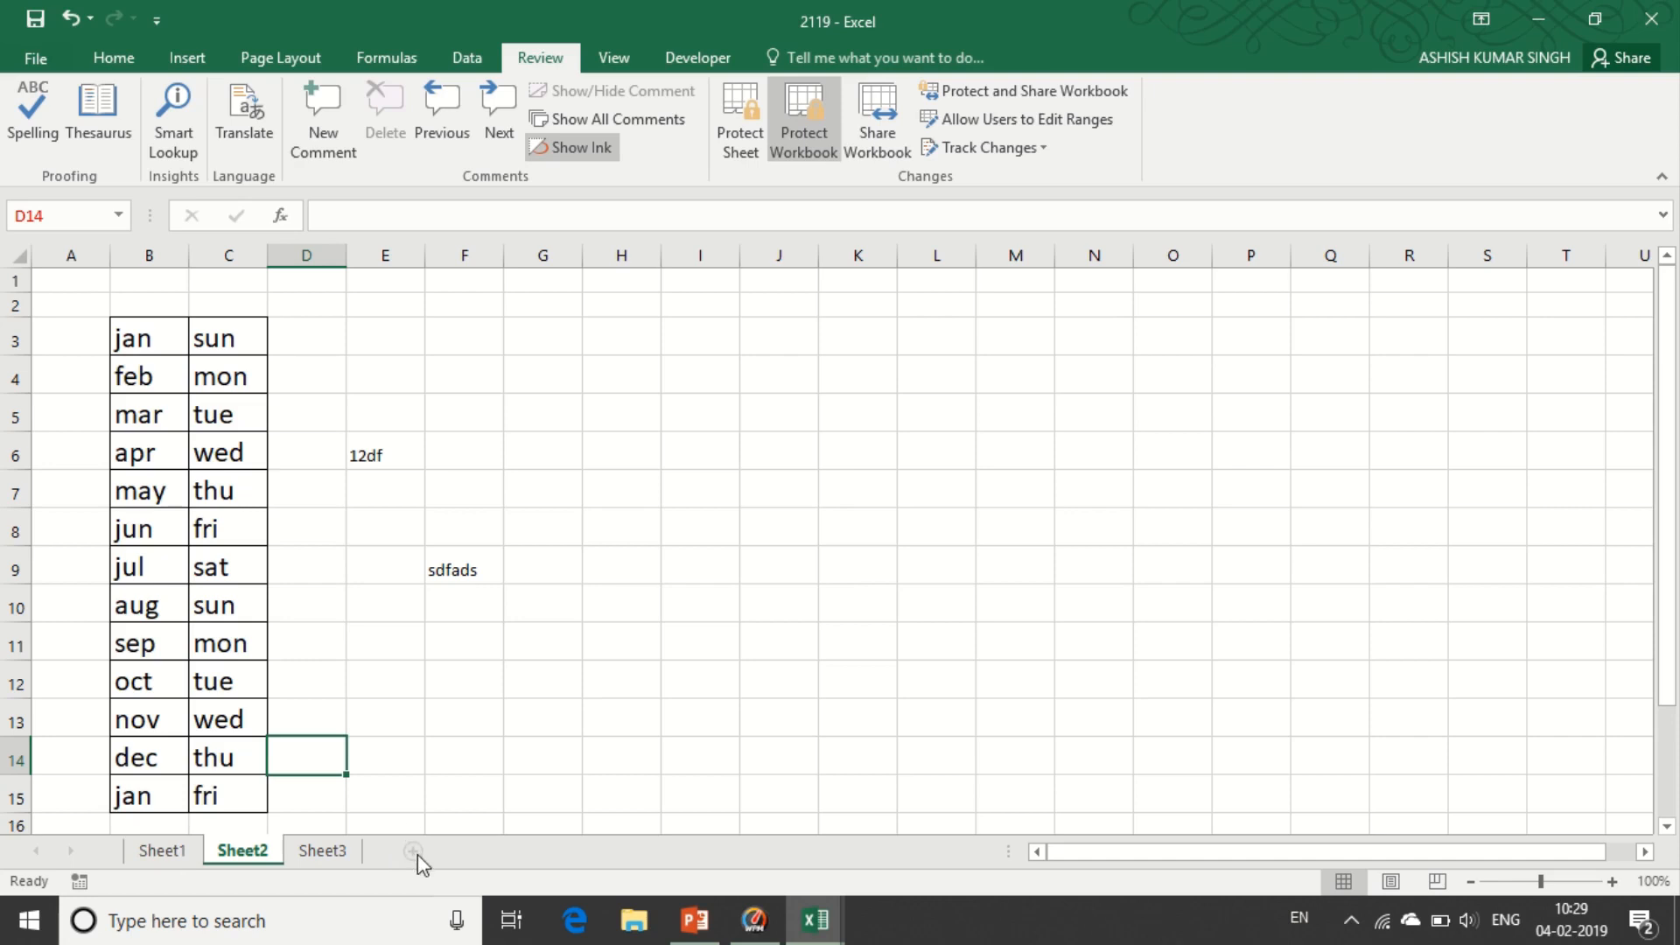
- Verify sheet insertion is blocked on Home > Insert and the Sheet1 tab, then select C8
{"action": "left_click", "coordinate": [114, 58]}
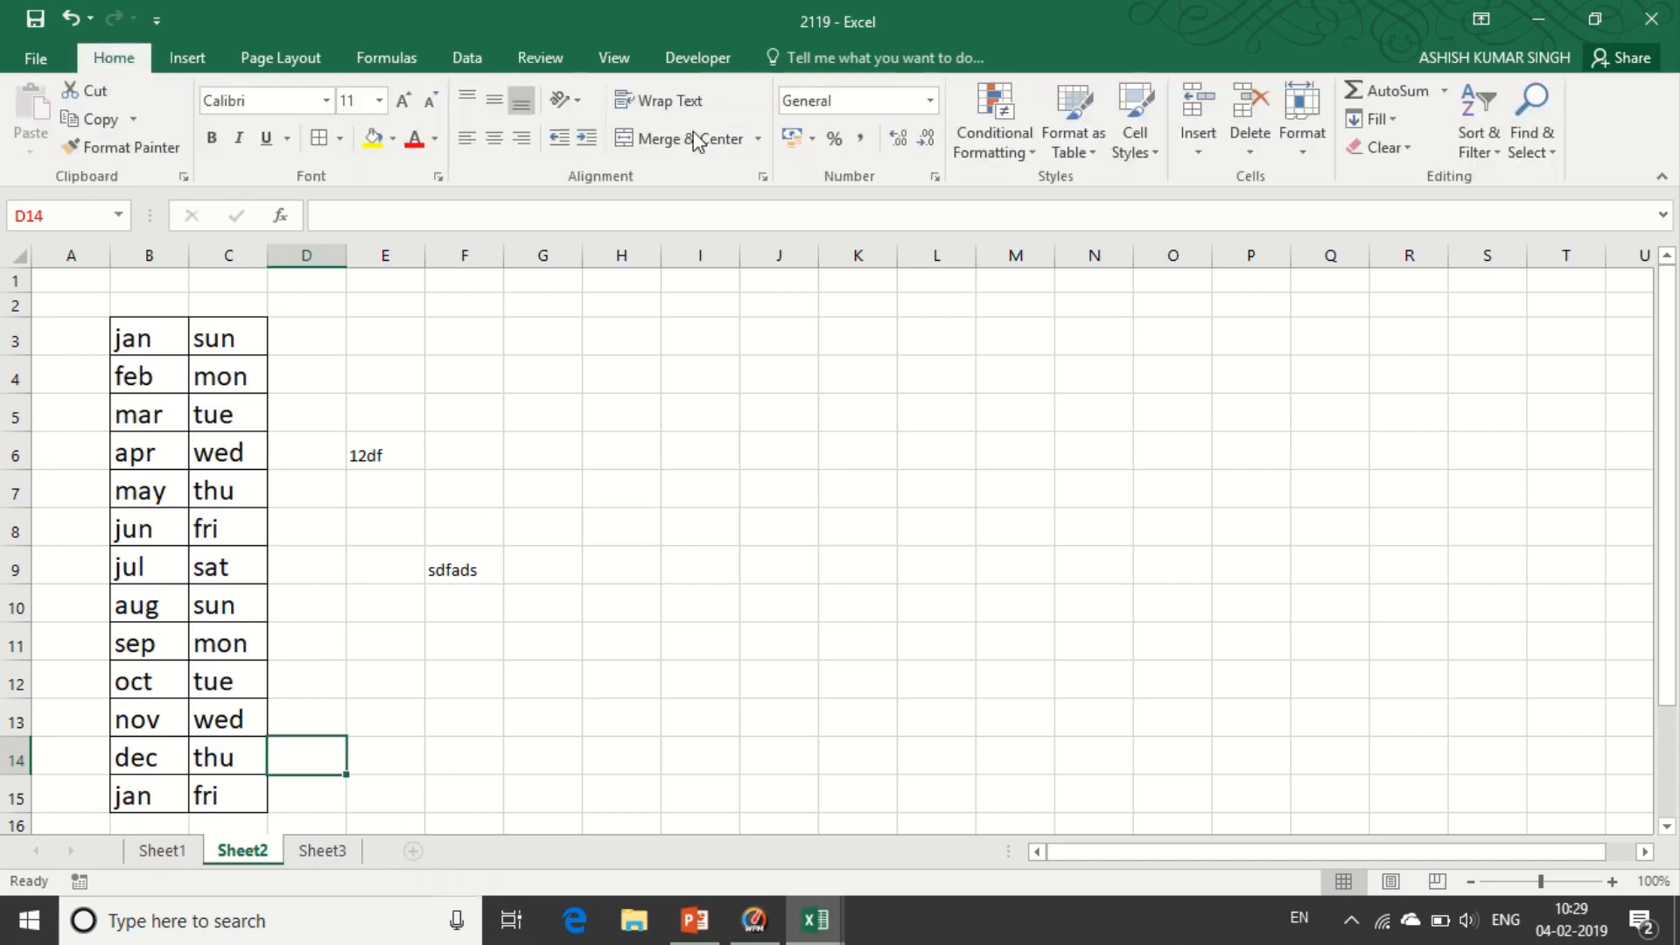
{"action": "left_click", "coordinate": [1184, 145]}
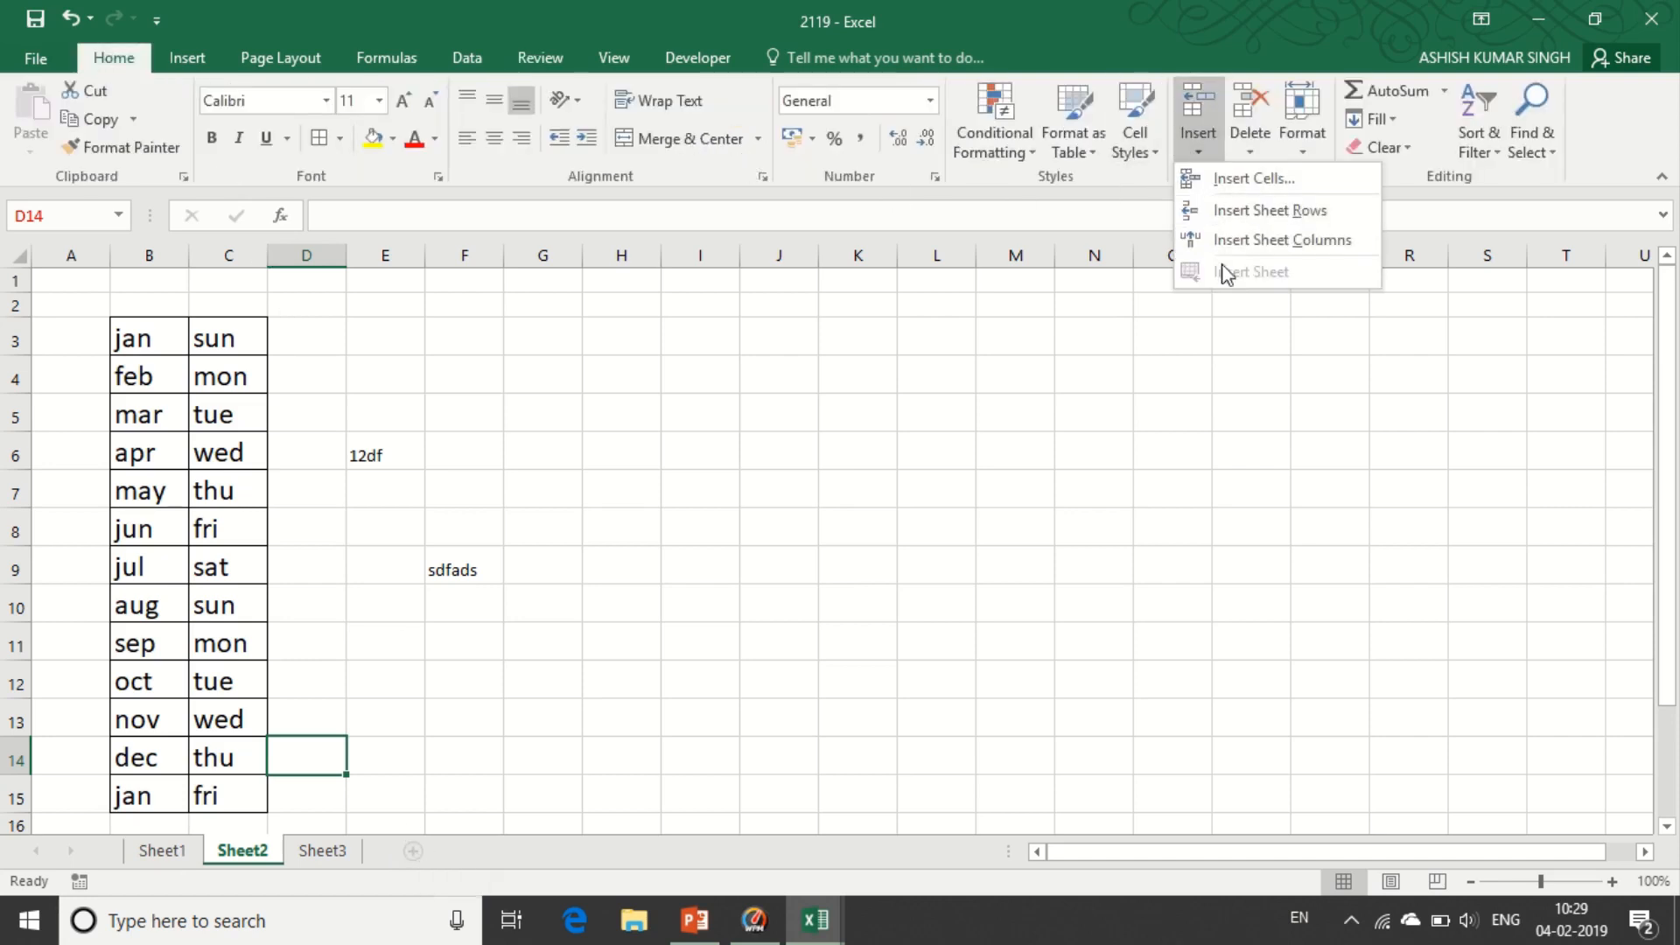
{"action": "key", "text": "Escape"}
{"action": "right_click", "coordinate": [163, 859]}
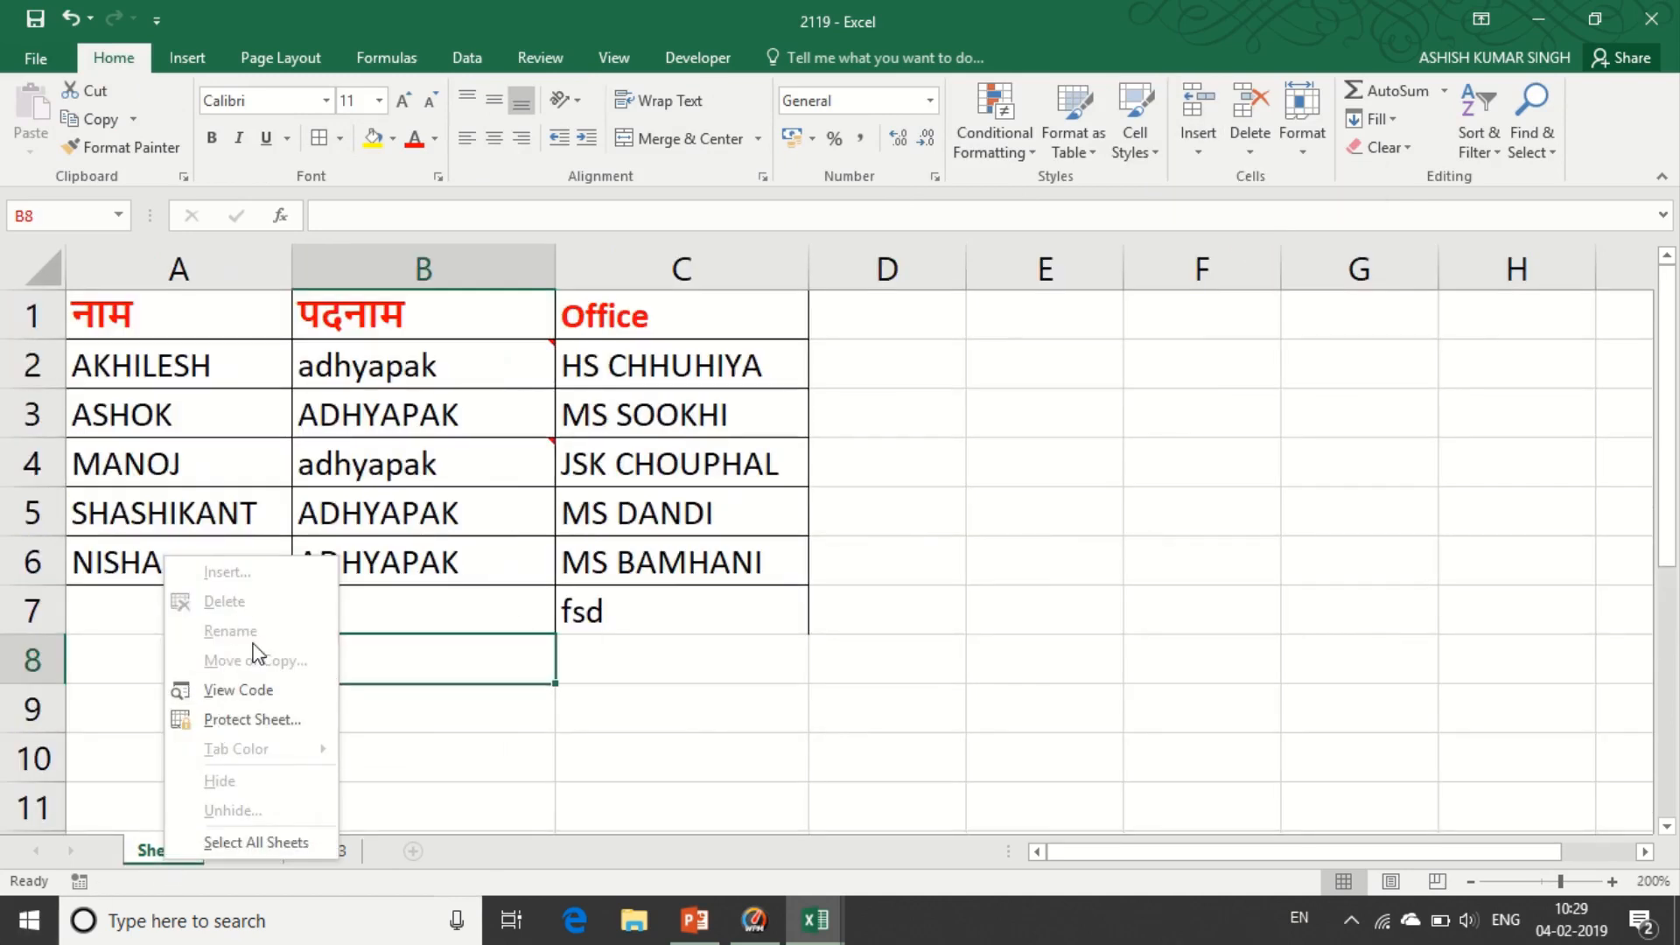
{"action": "left_click", "coordinate": [523, 735]}
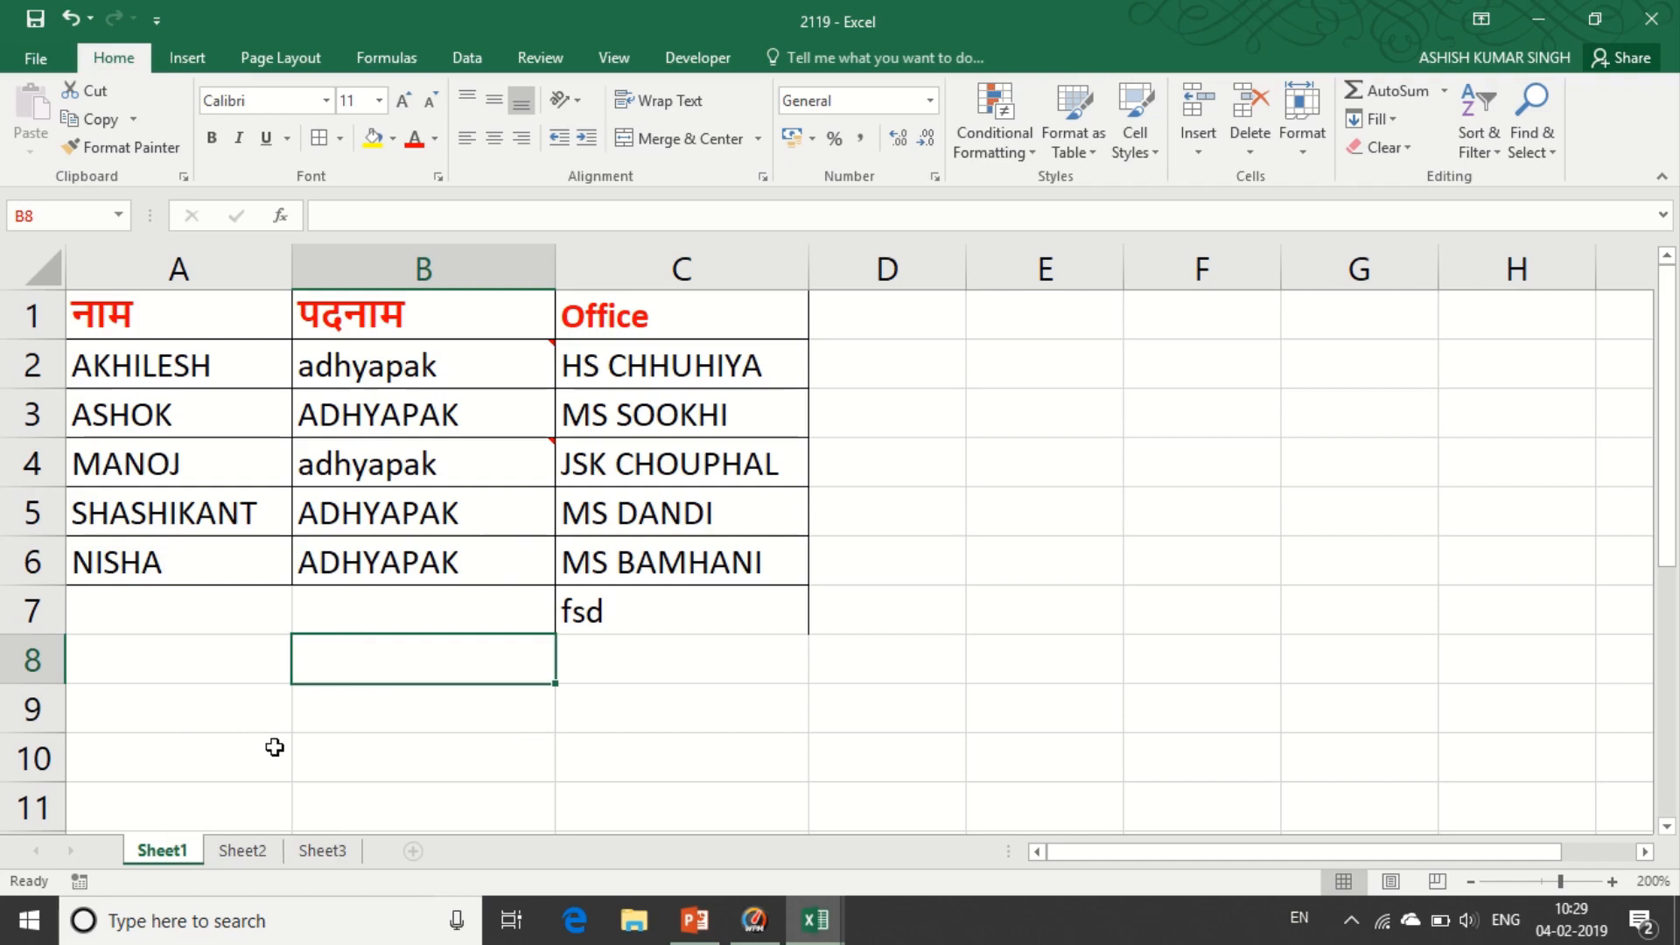
{"action": "left_click", "coordinate": [652, 663]}
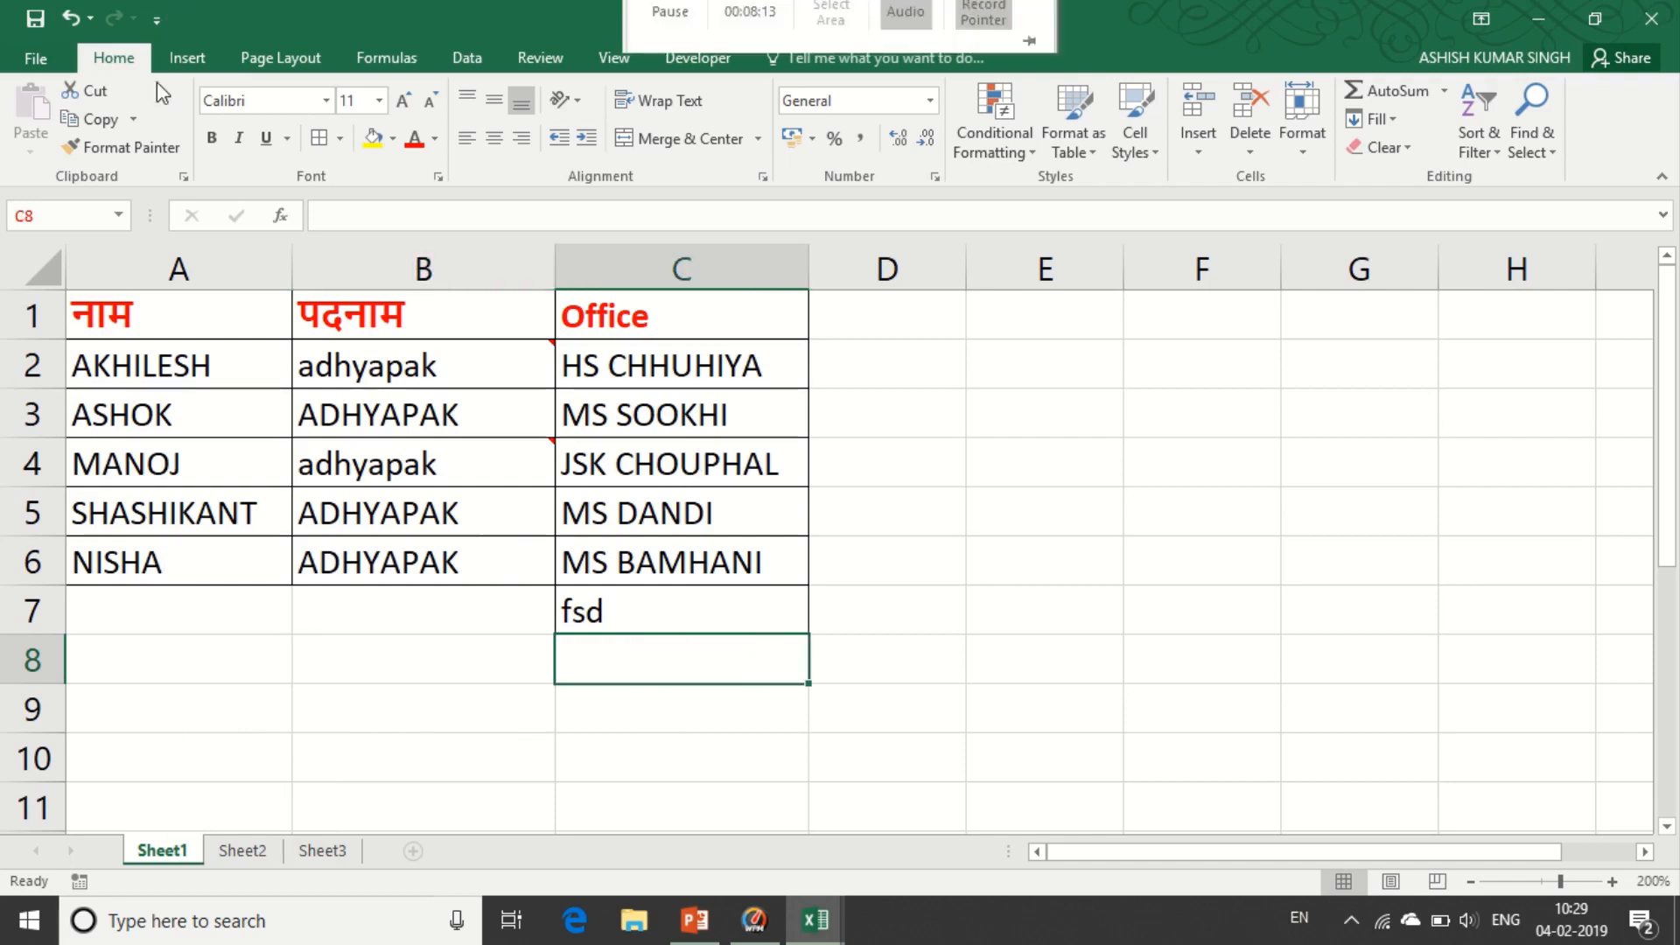
- Unprotect the workbook via Review > Protect Workbook, entering its password
{"action": "left_click", "coordinate": [540, 57]}
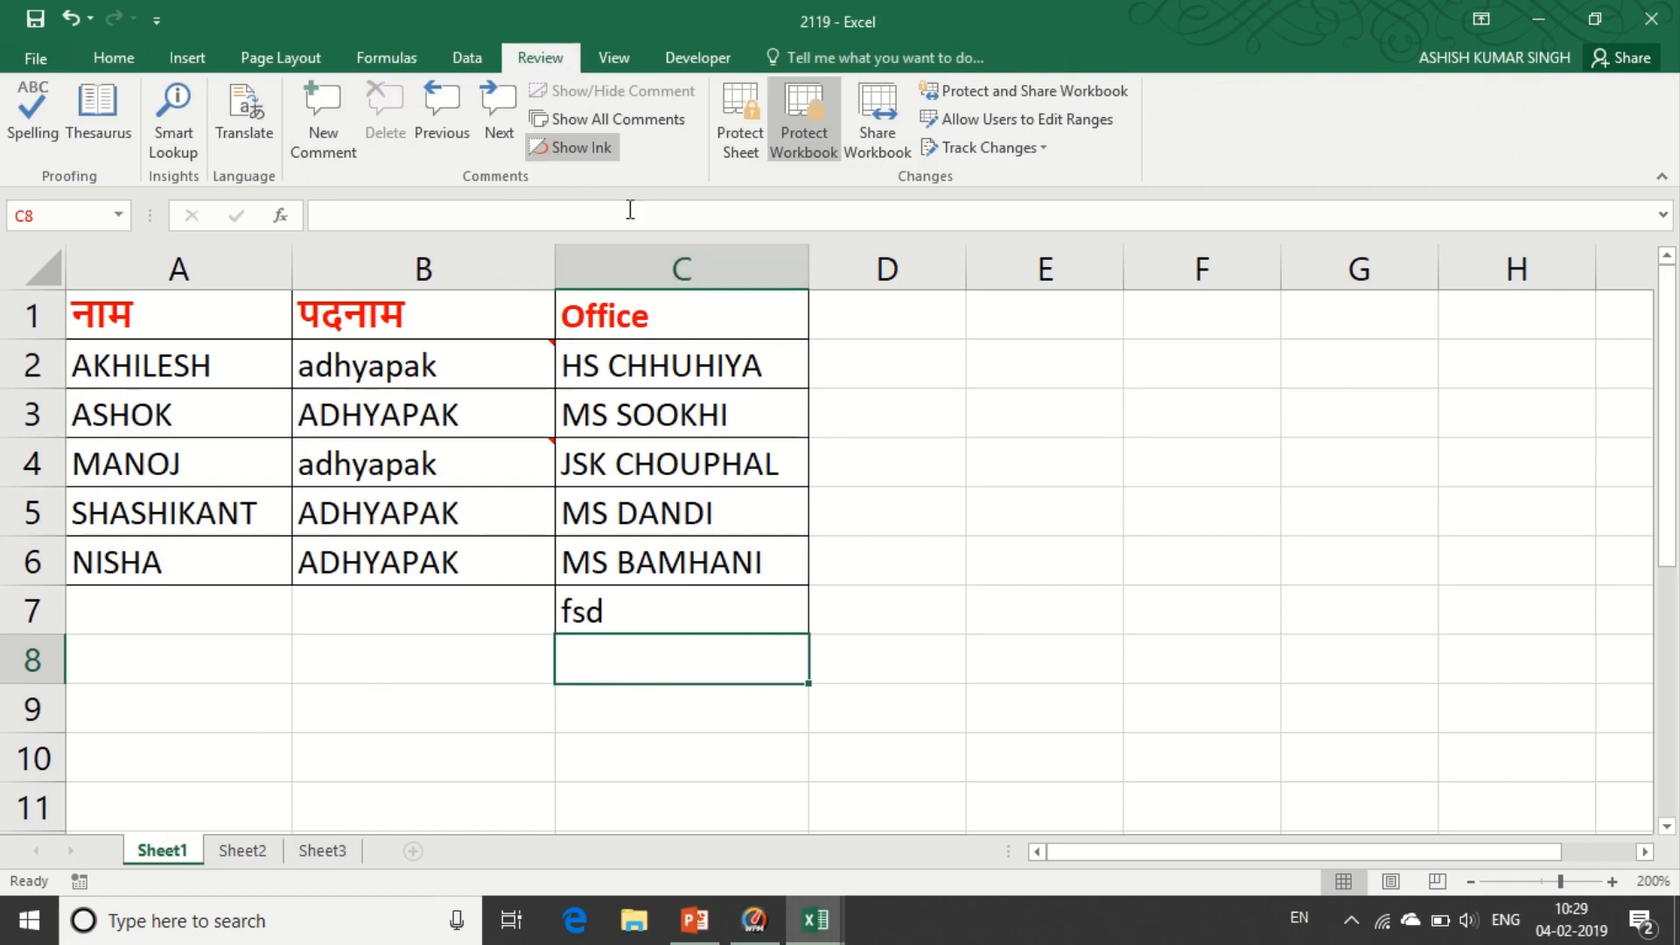
{"action": "left_click", "coordinate": [803, 135]}
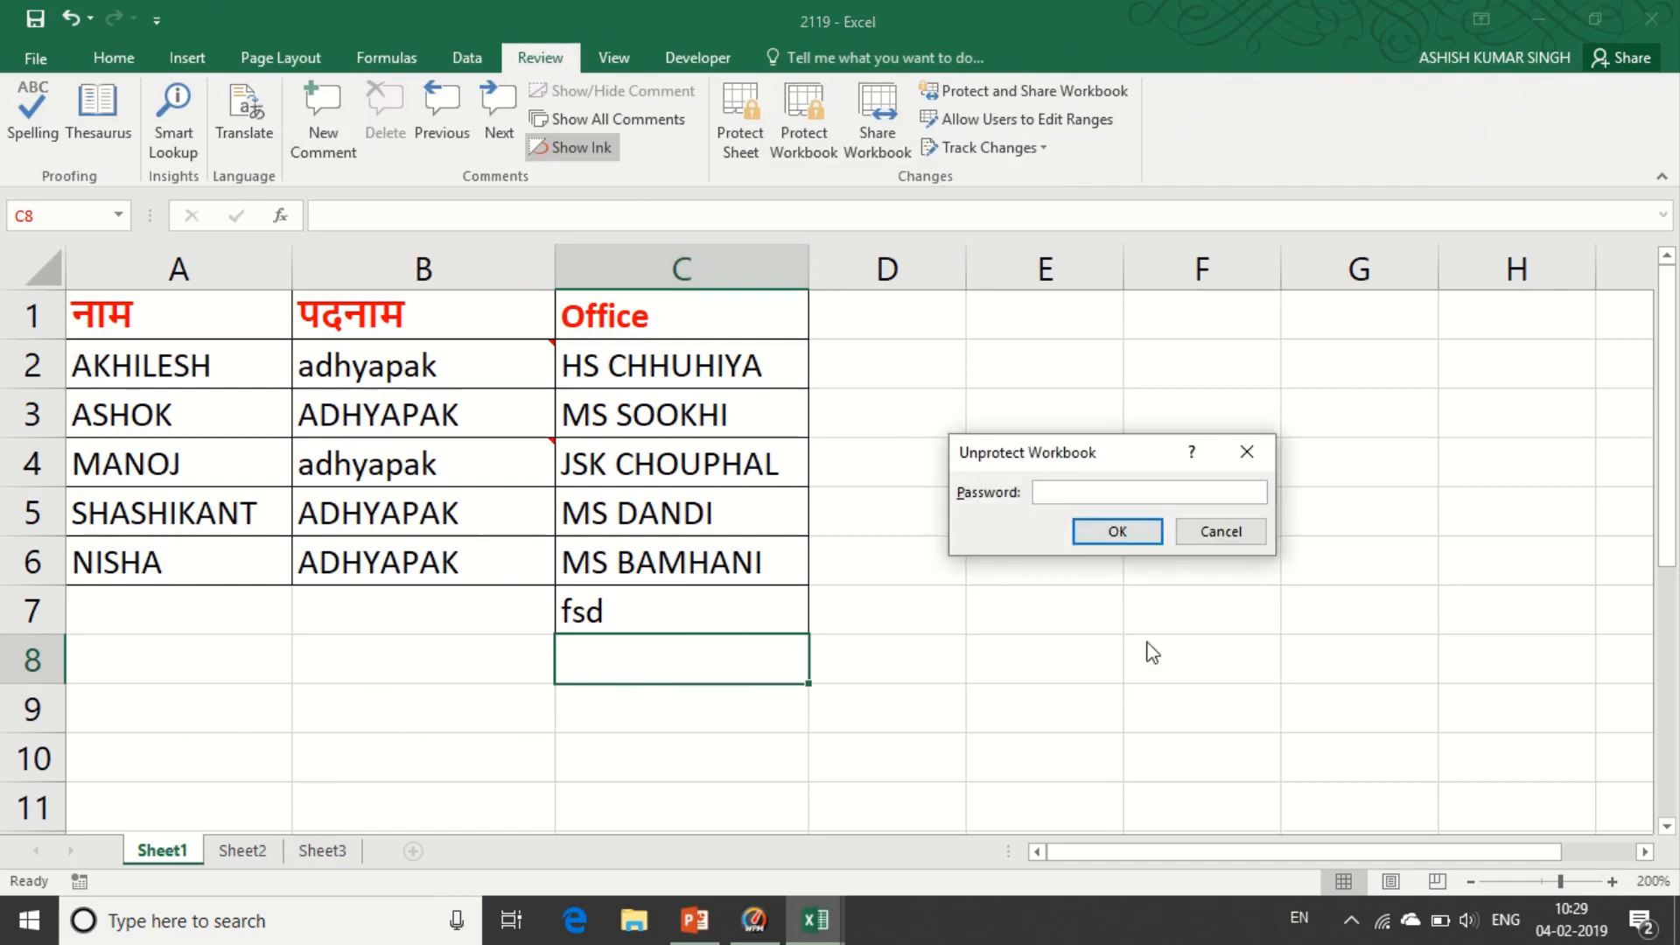
{"action": "type", "text": "12"}
{"action": "left_click", "coordinate": [1117, 531]}
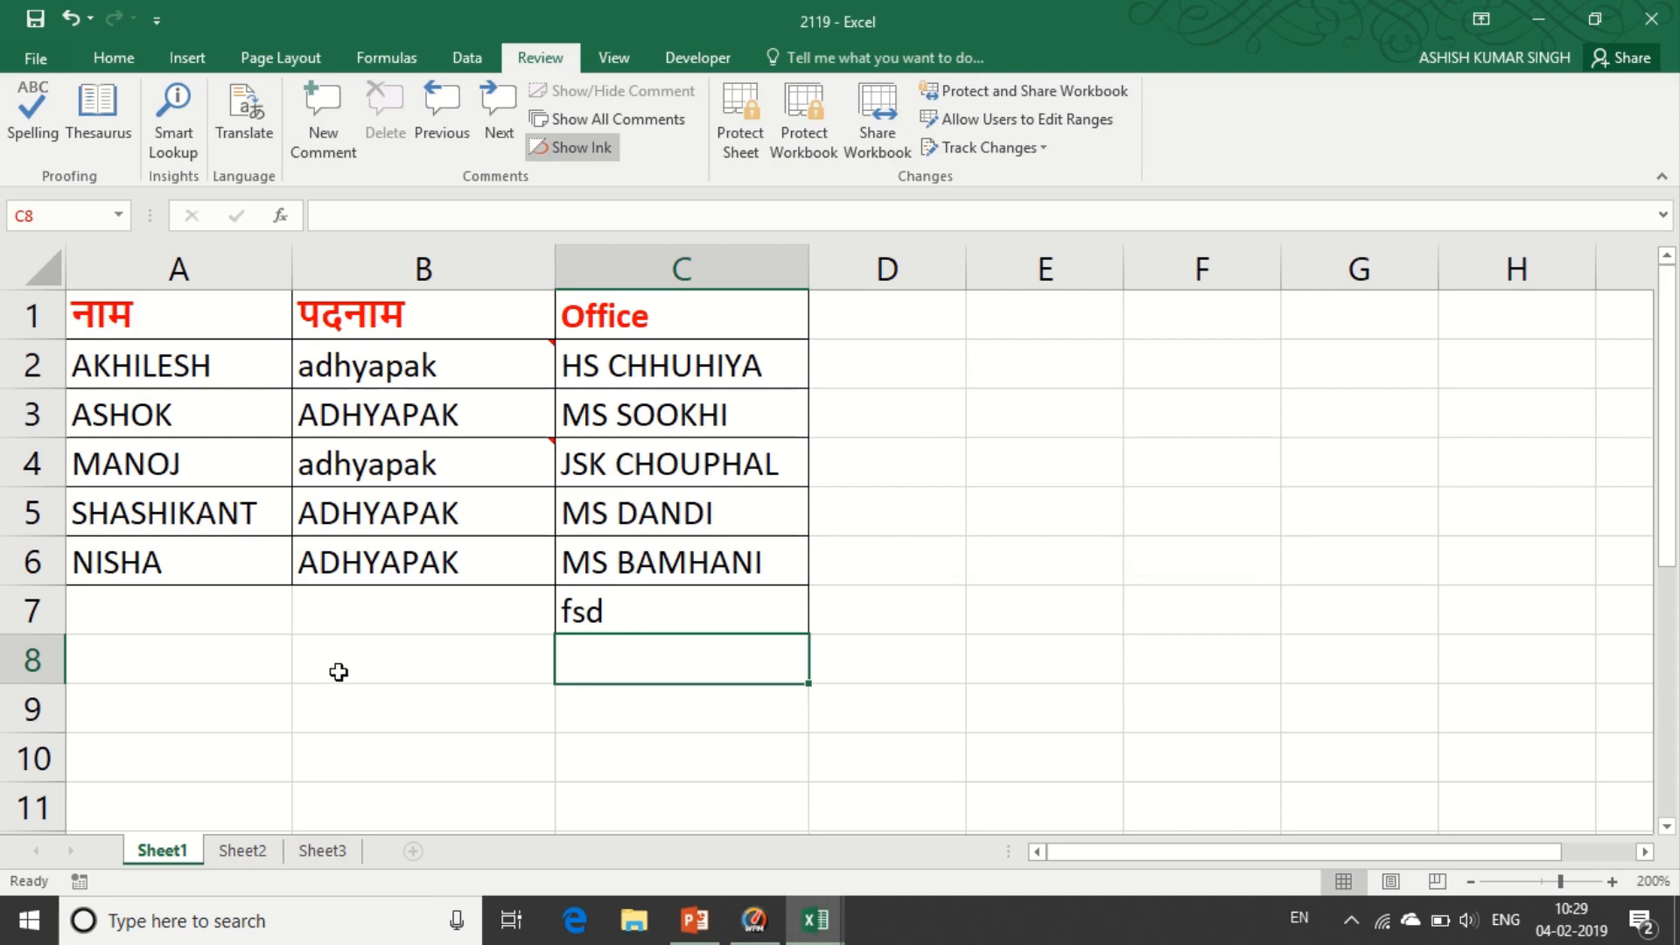
- Add a blank Sheet4, return to Sheet1, and open the Share Workbook settings
{"action": "left_click", "coordinate": [422, 747]}
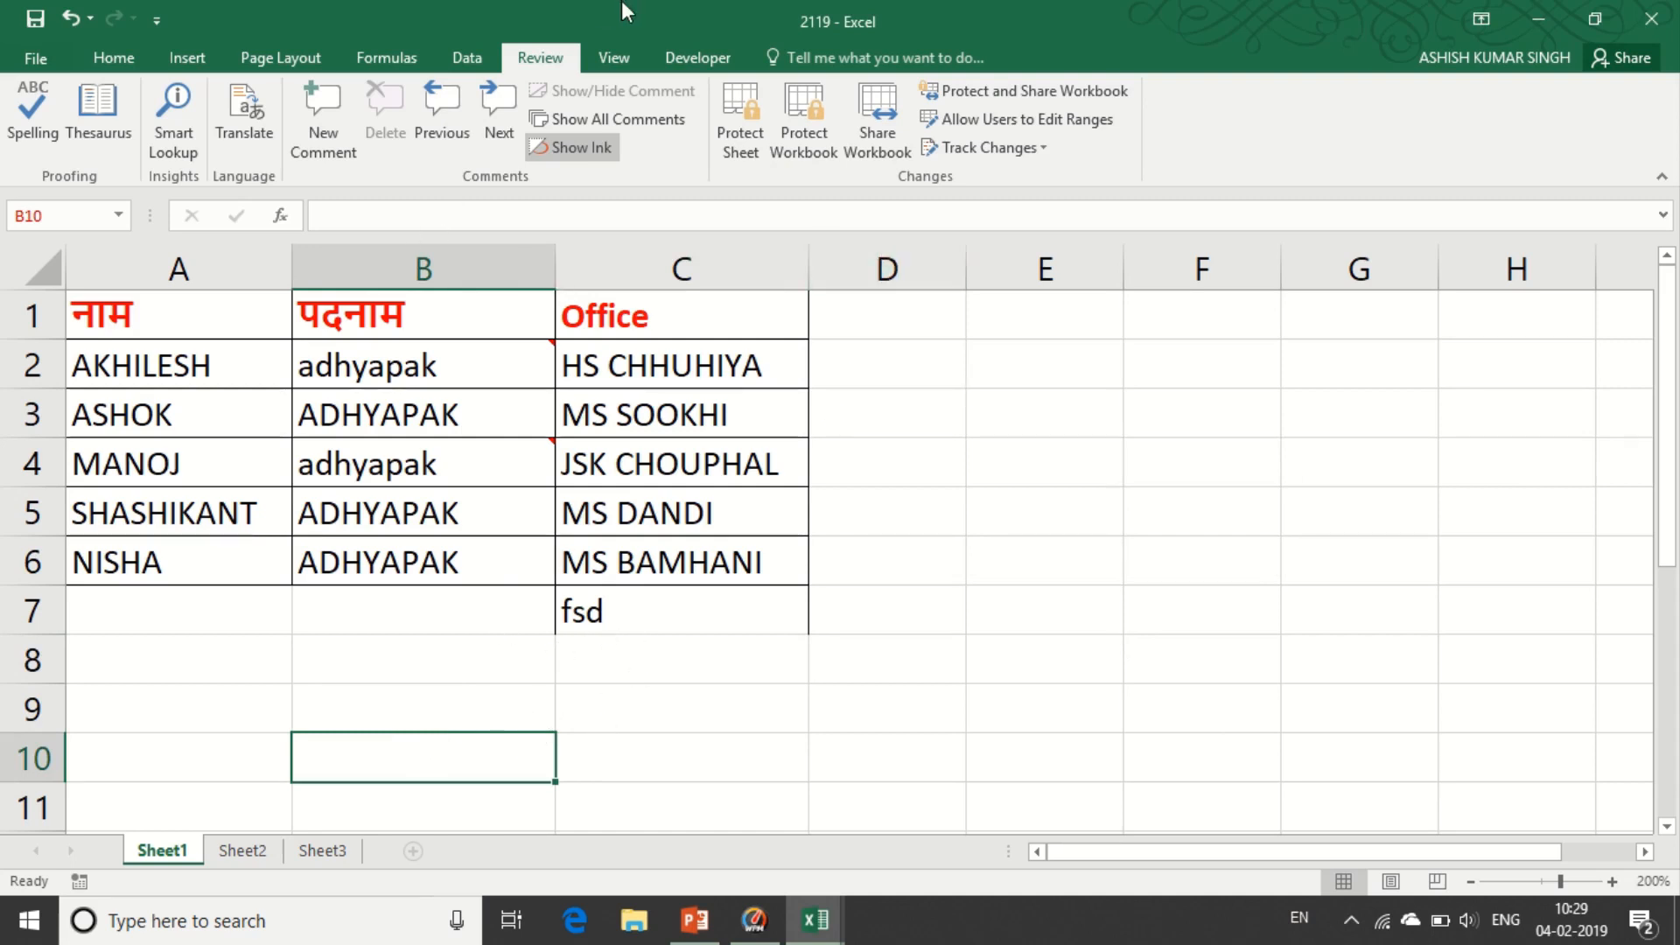
{"action": "left_click", "coordinate": [672, 63]}
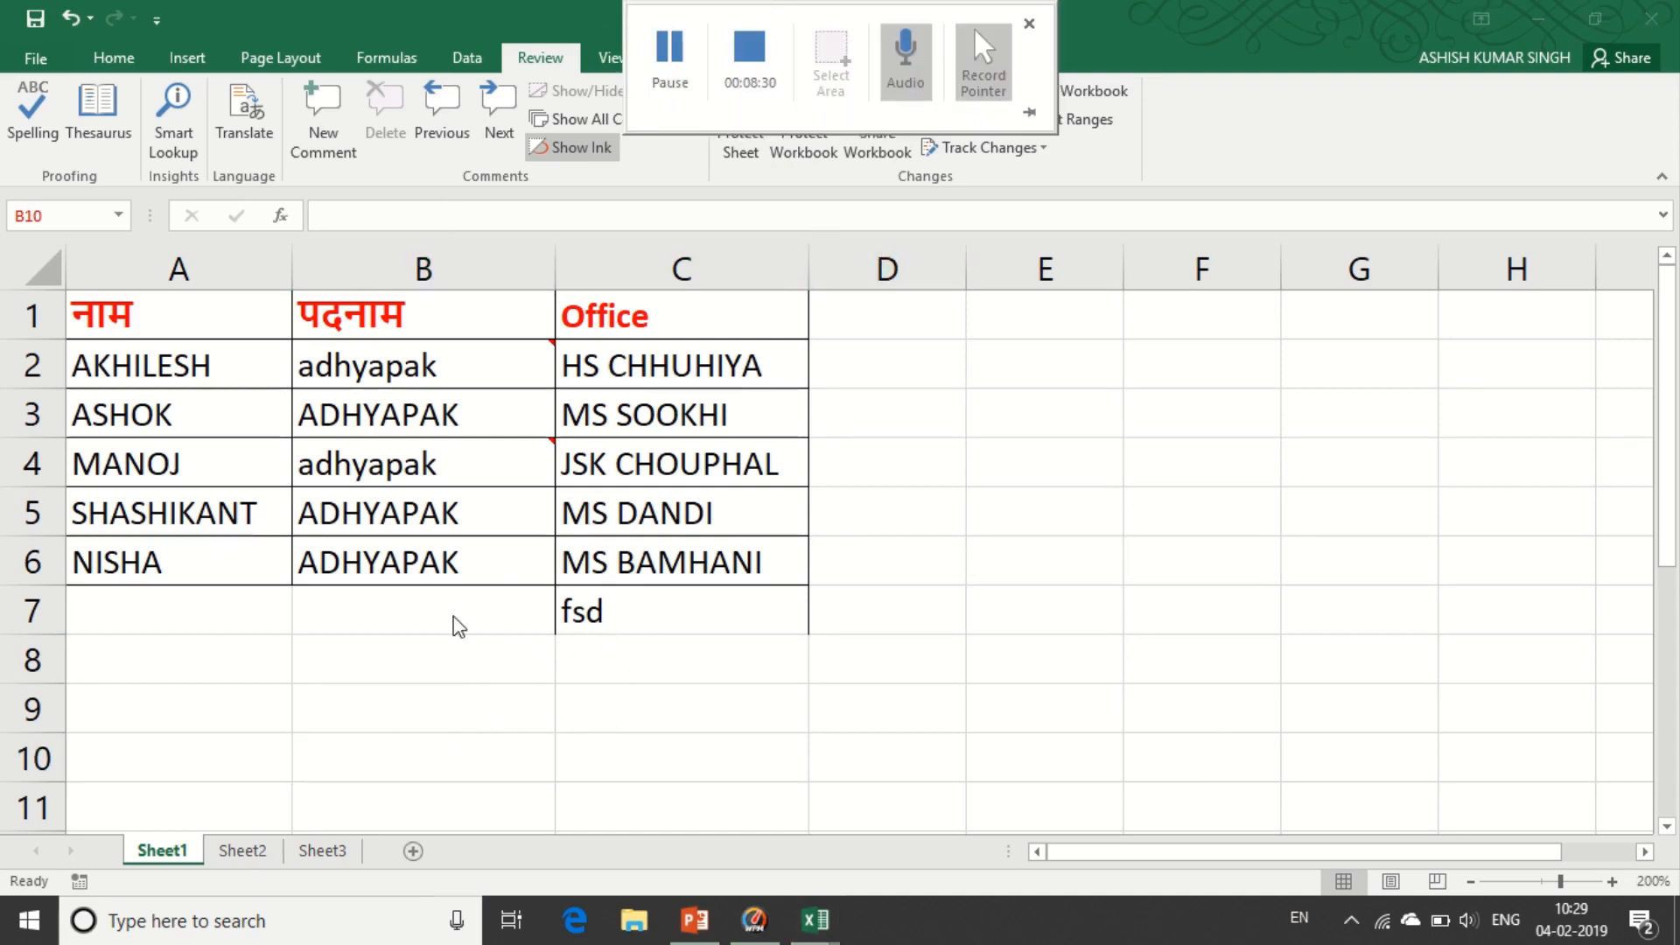
{"action": "left_click", "coordinate": [413, 852]}
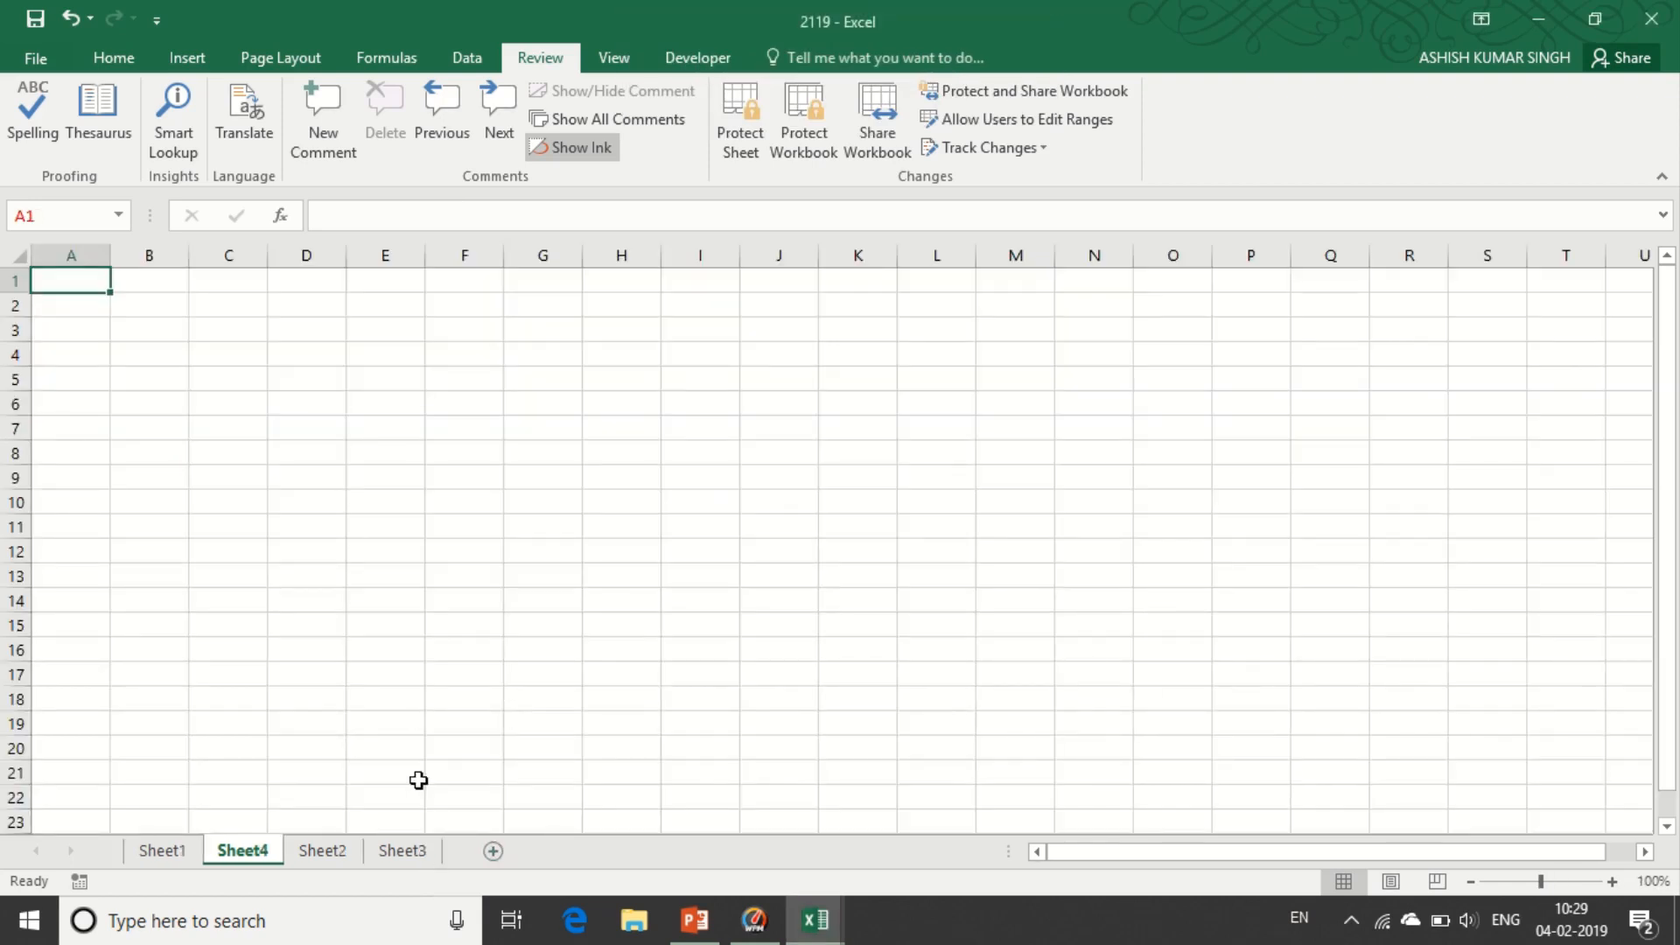
{"action": "left_click", "coordinate": [157, 853]}
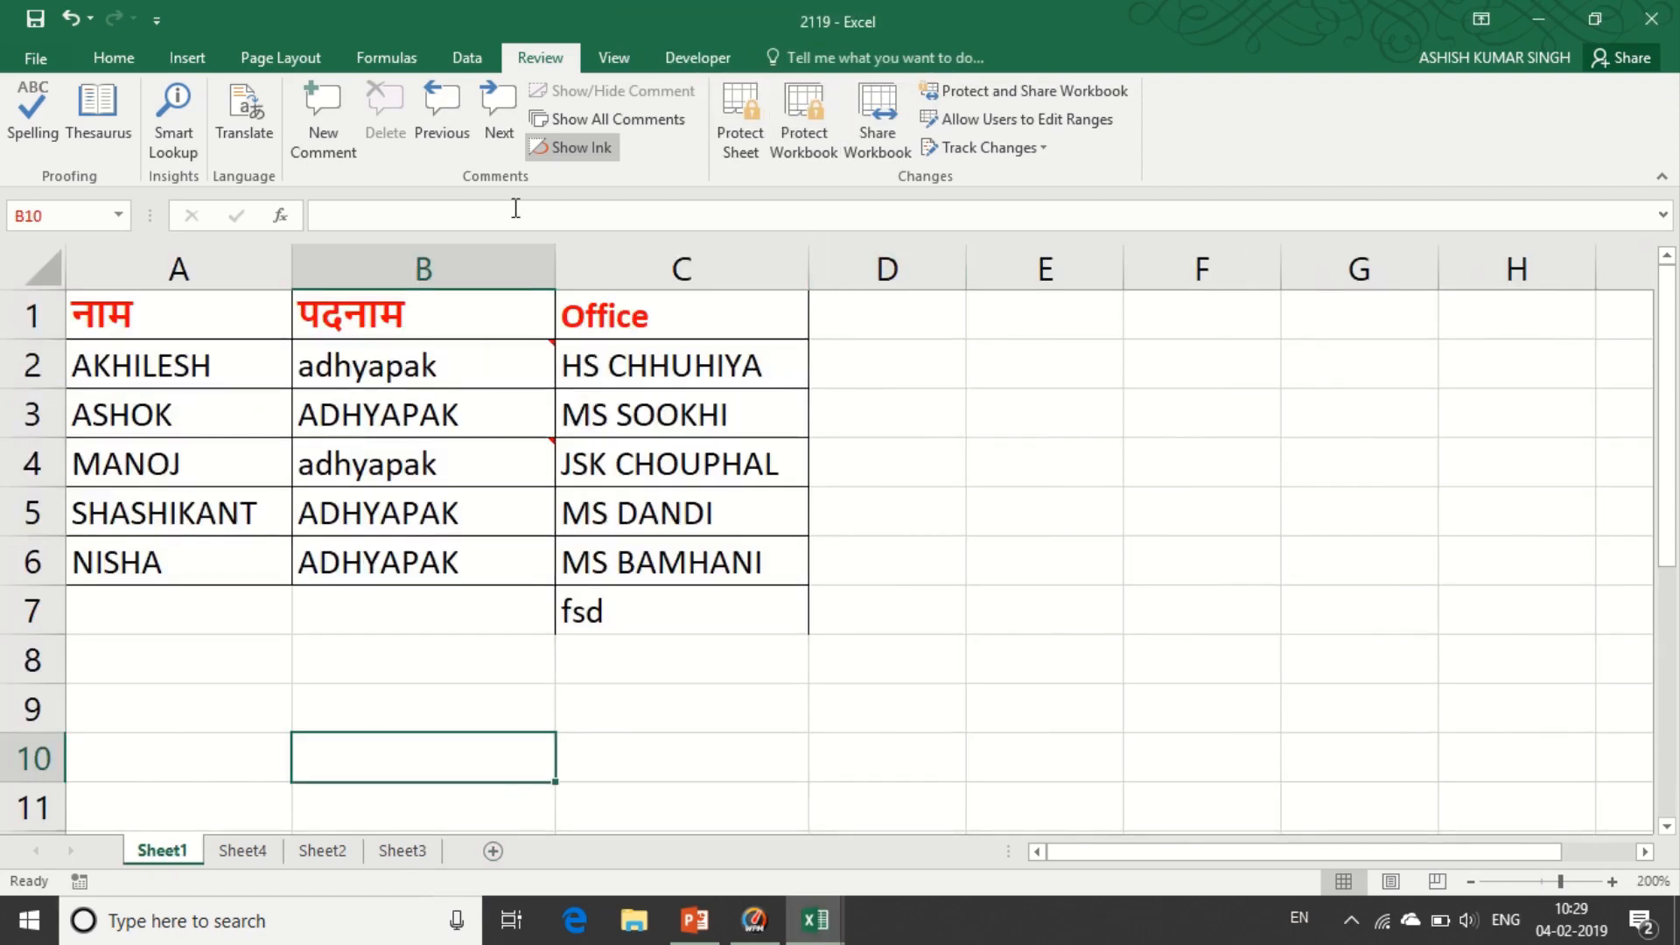
{"action": "left_click", "coordinate": [879, 128]}
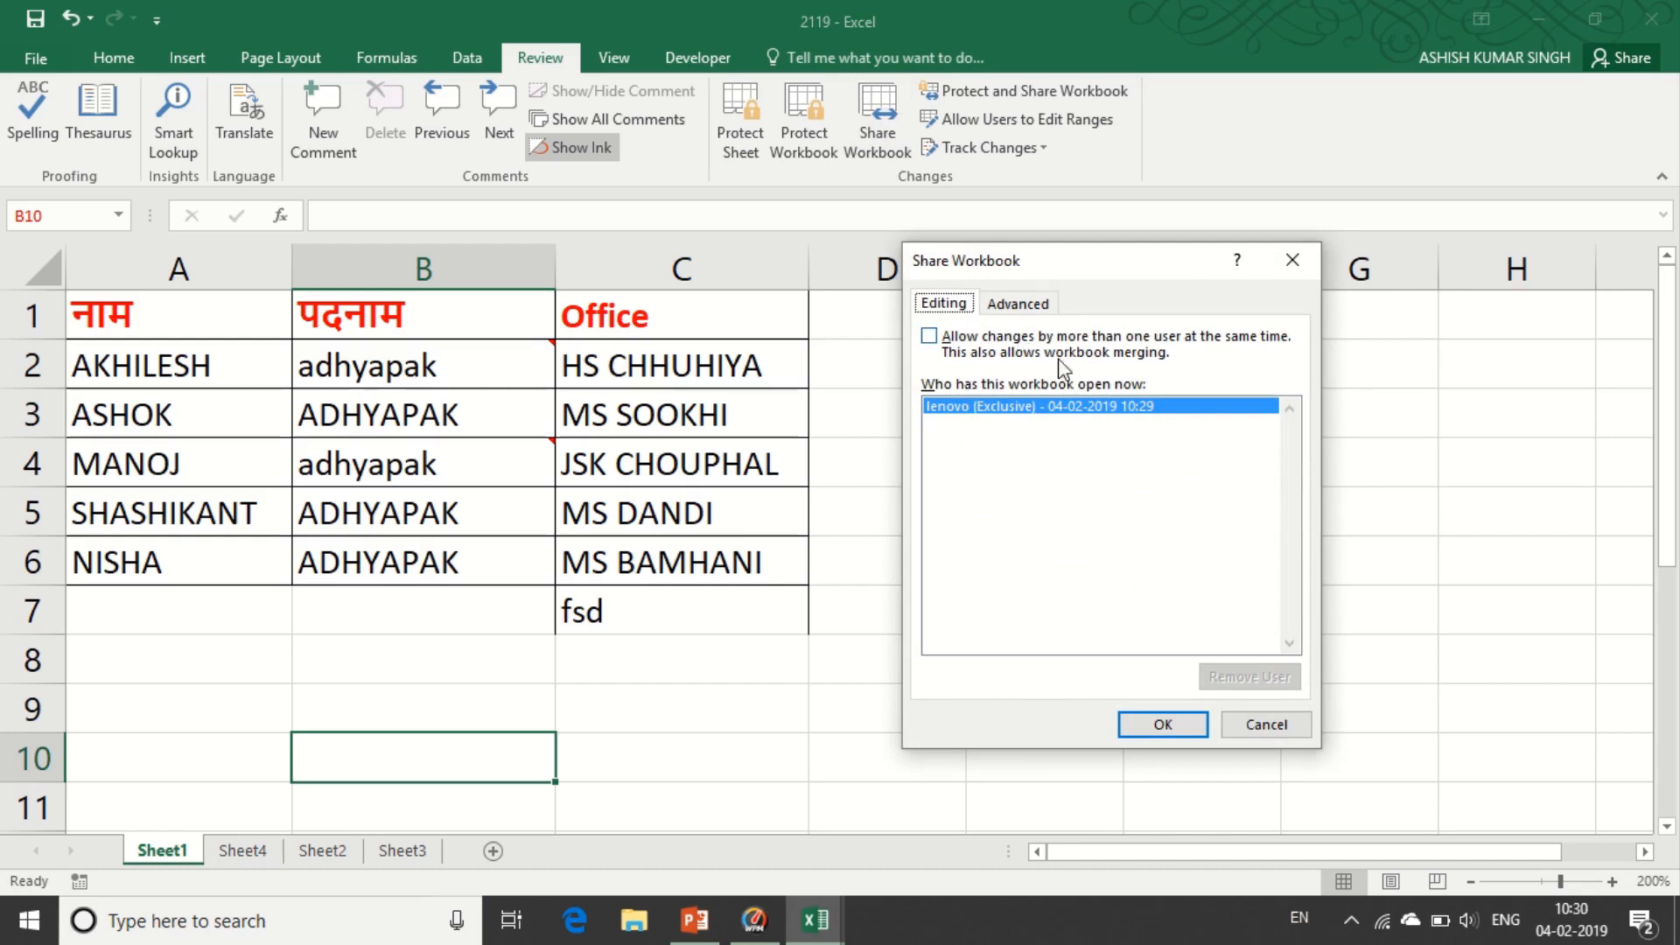
{"action": "left_click", "coordinate": [1292, 261]}
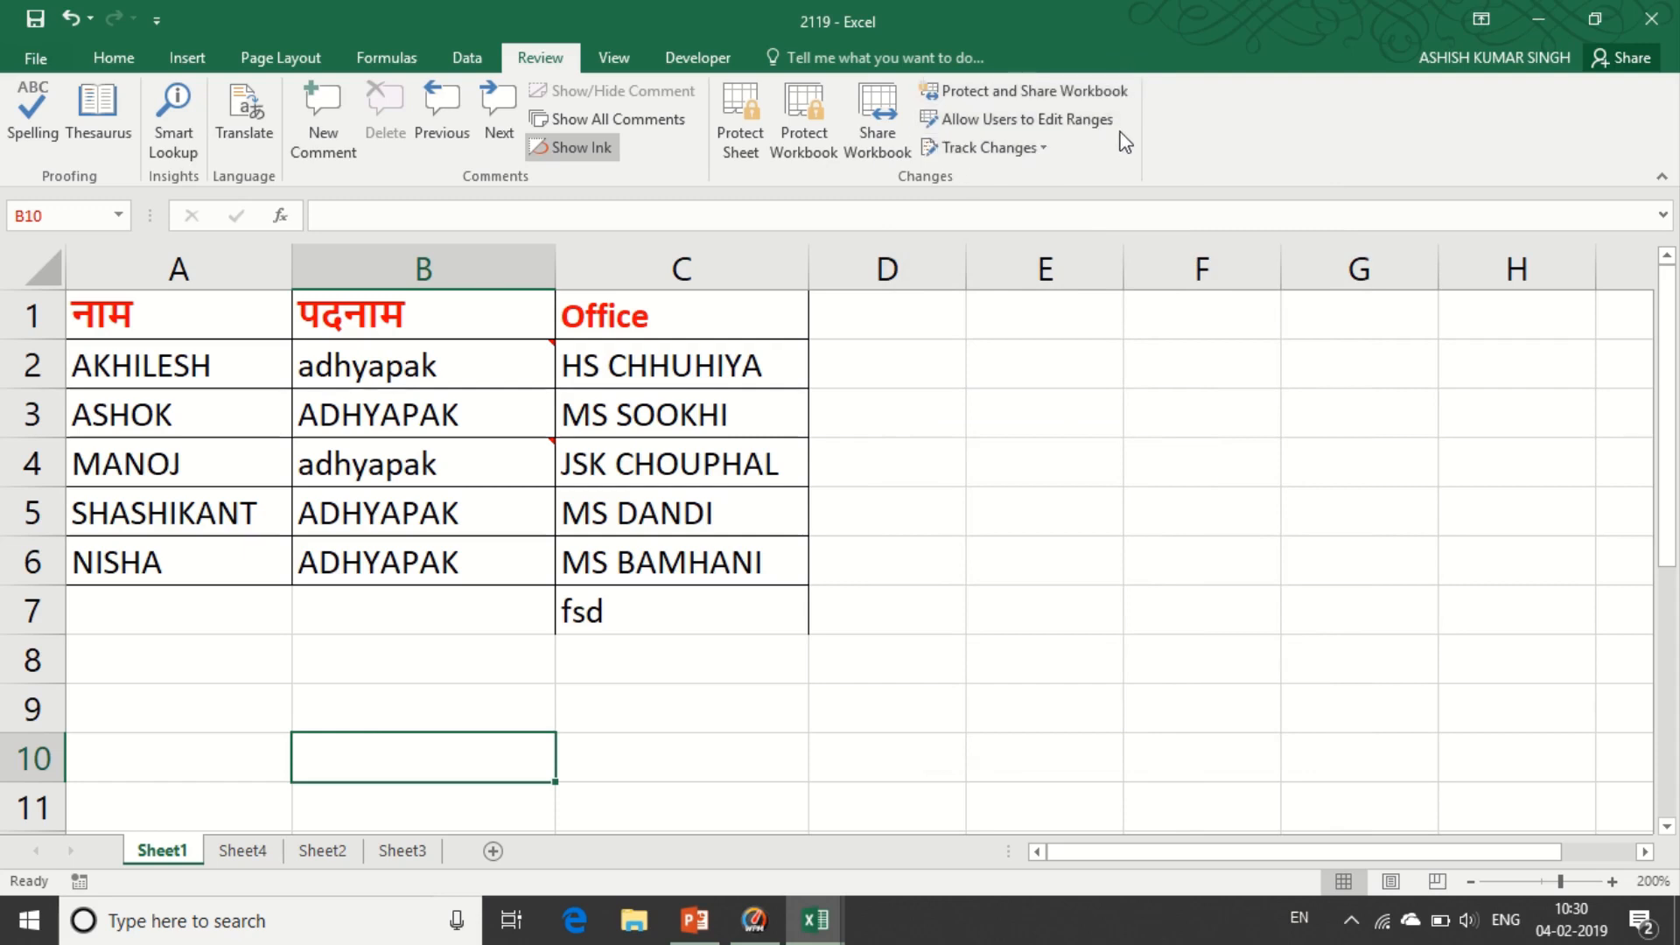
- Turn on Track changes while editing and save the workbook as shared
{"action": "left_click", "coordinate": [981, 150]}
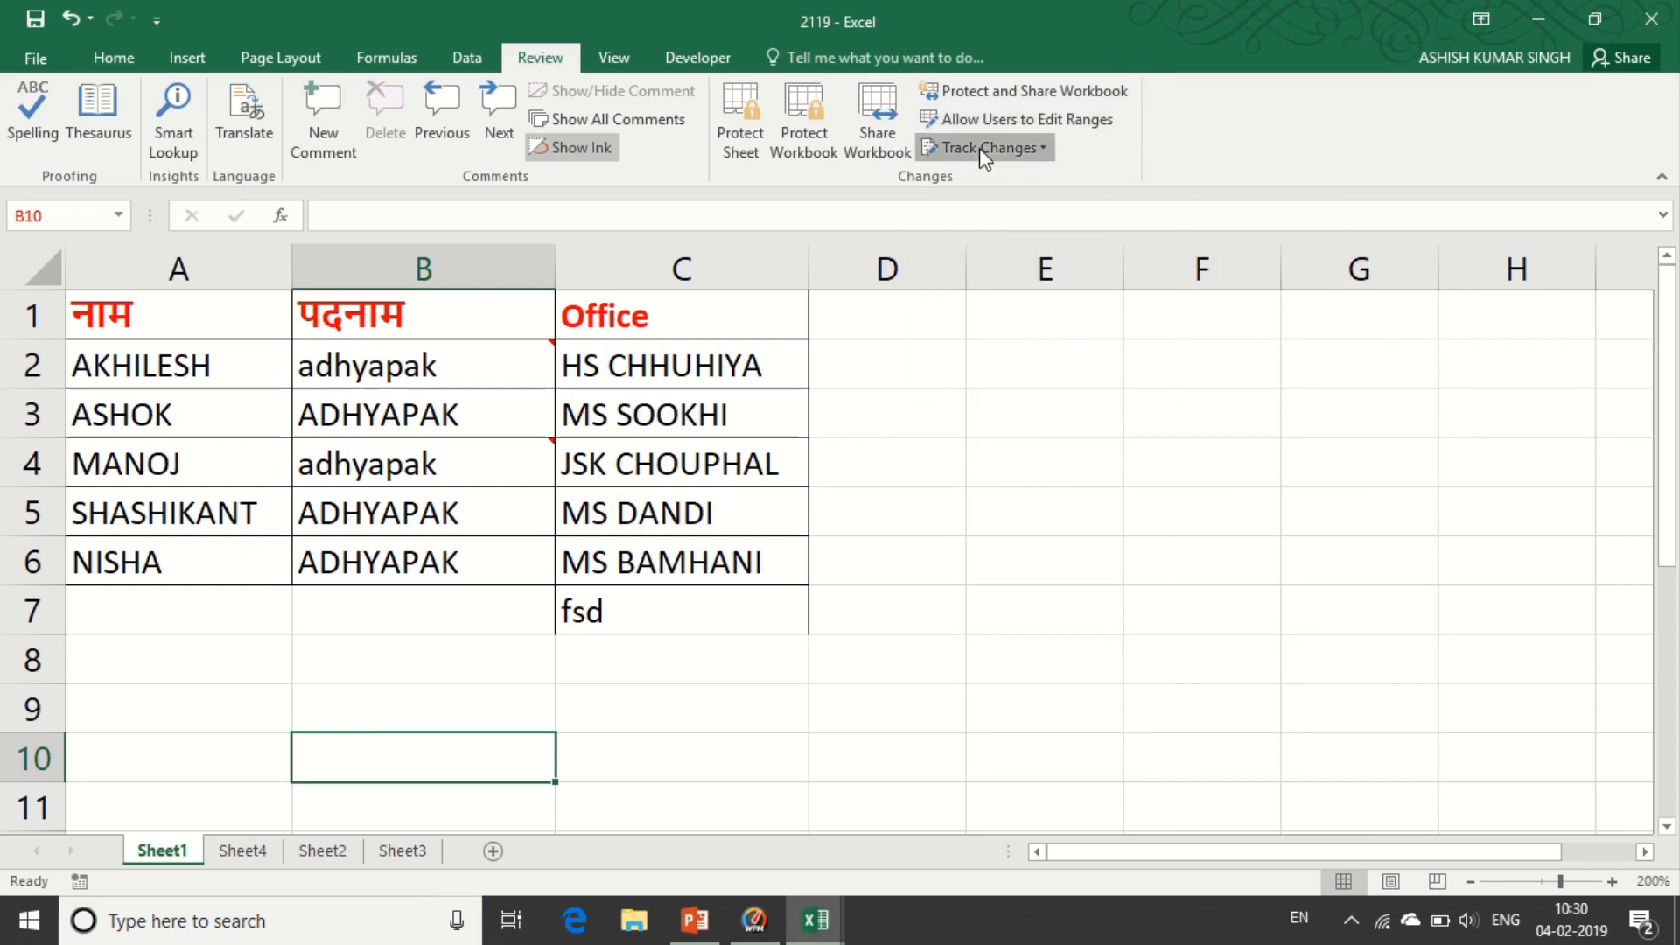
{"action": "left_click", "coordinate": [996, 184]}
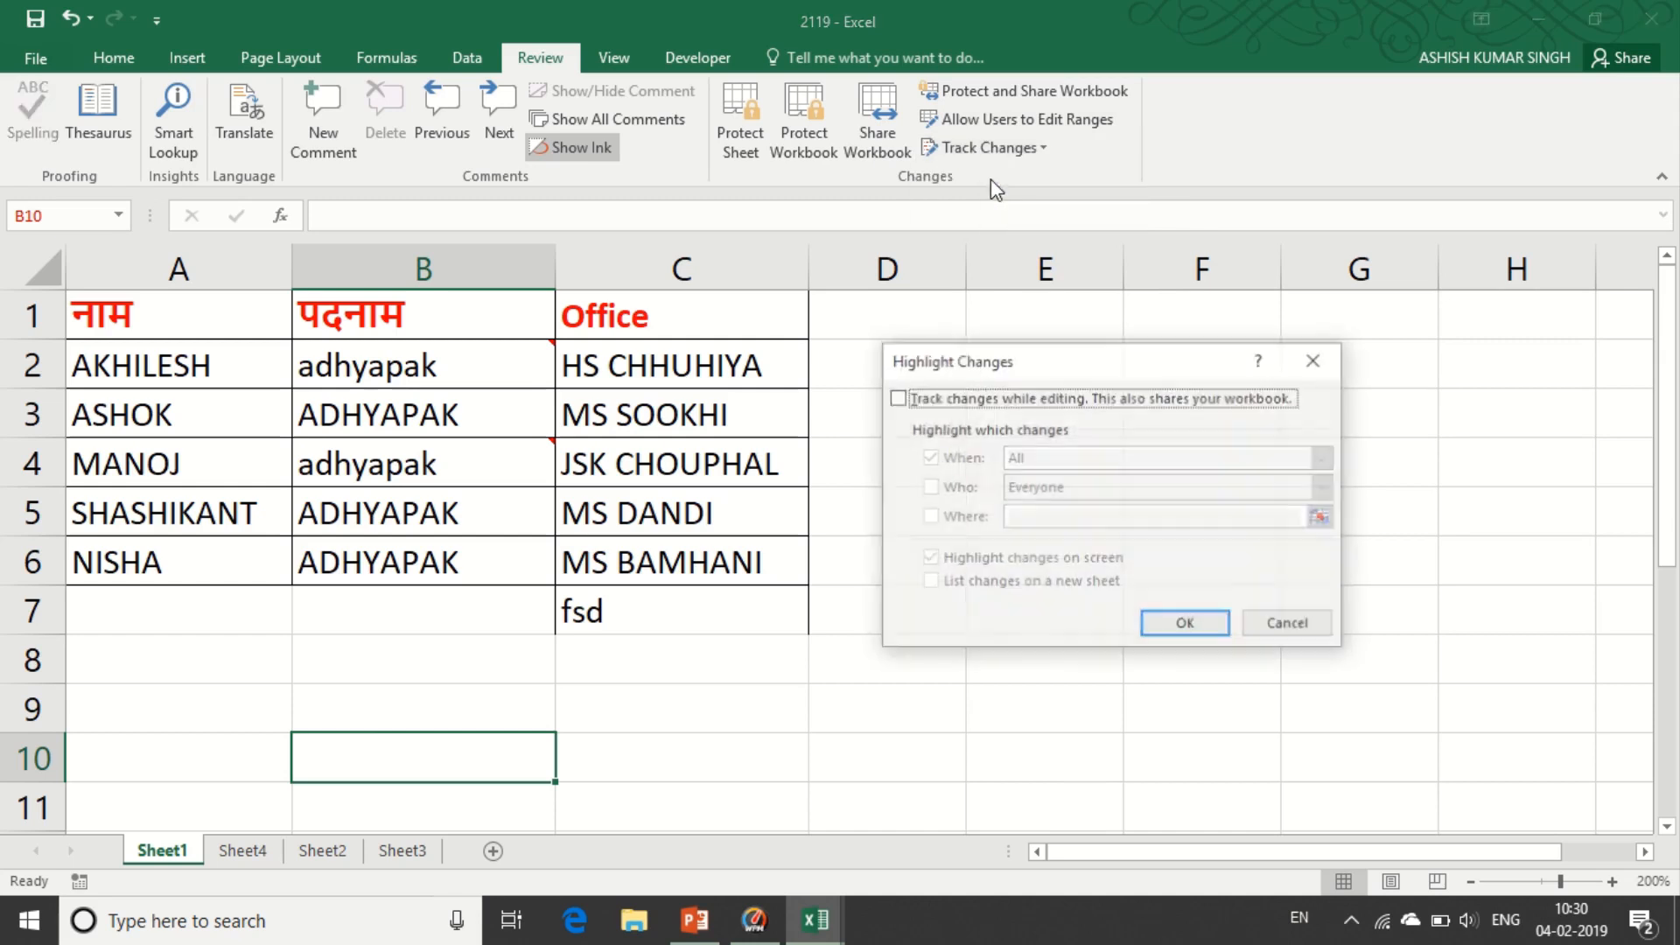
{"action": "left_click", "coordinate": [897, 398]}
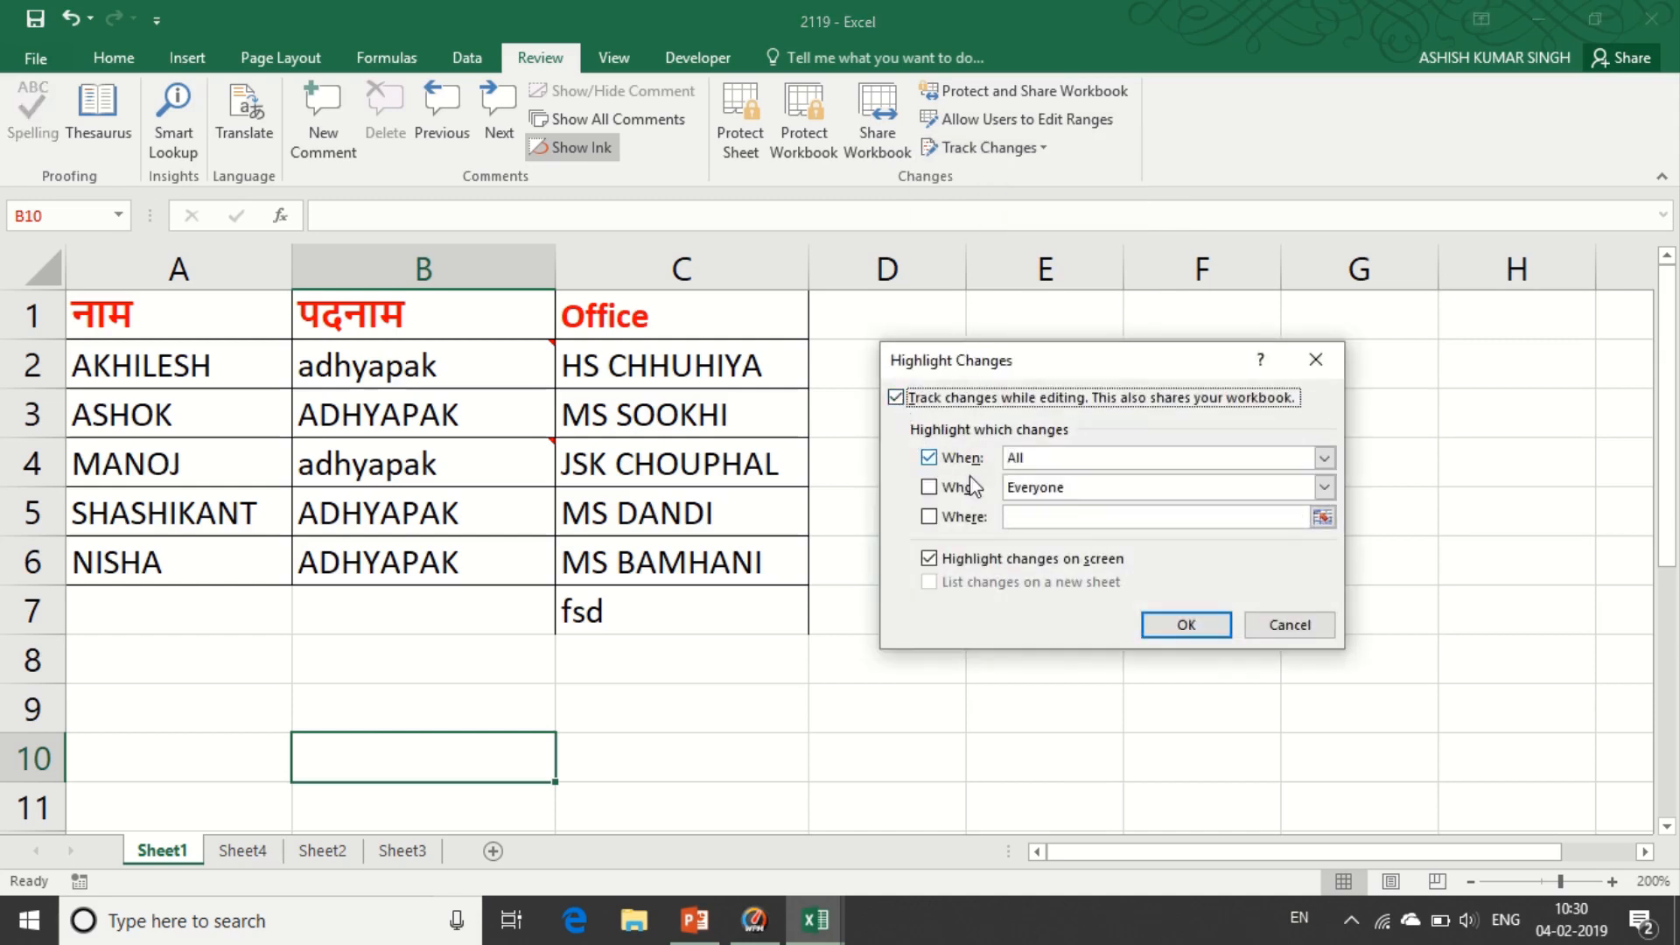
{"action": "left_click", "coordinate": [1177, 623]}
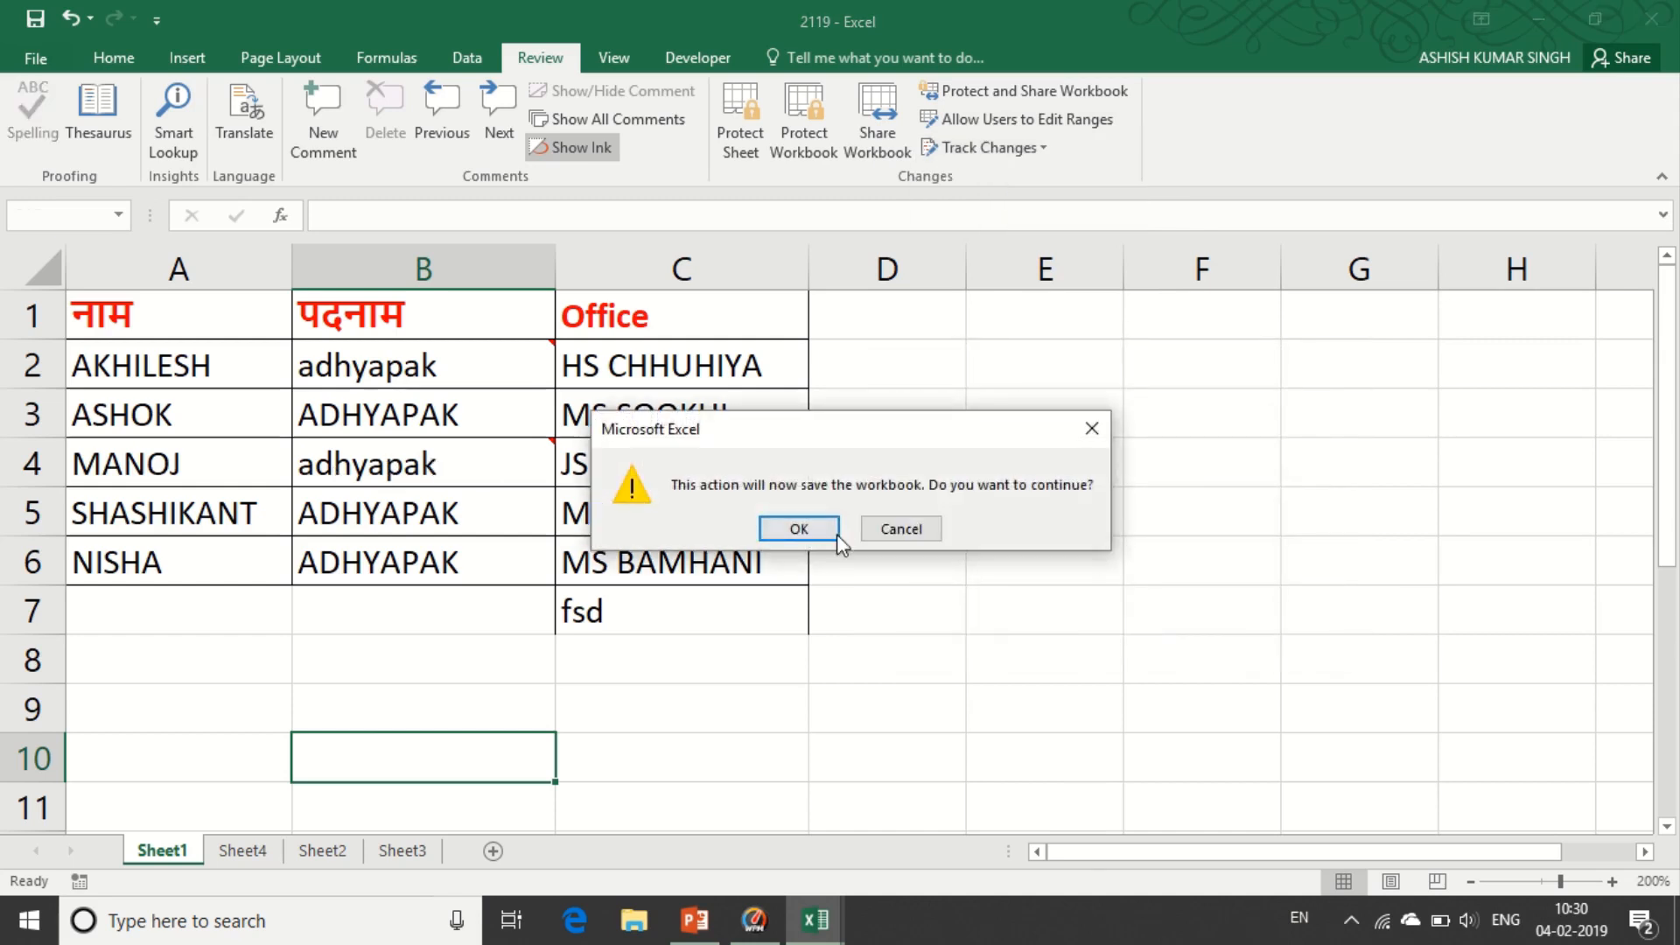
{"action": "left_click", "coordinate": [799, 528]}
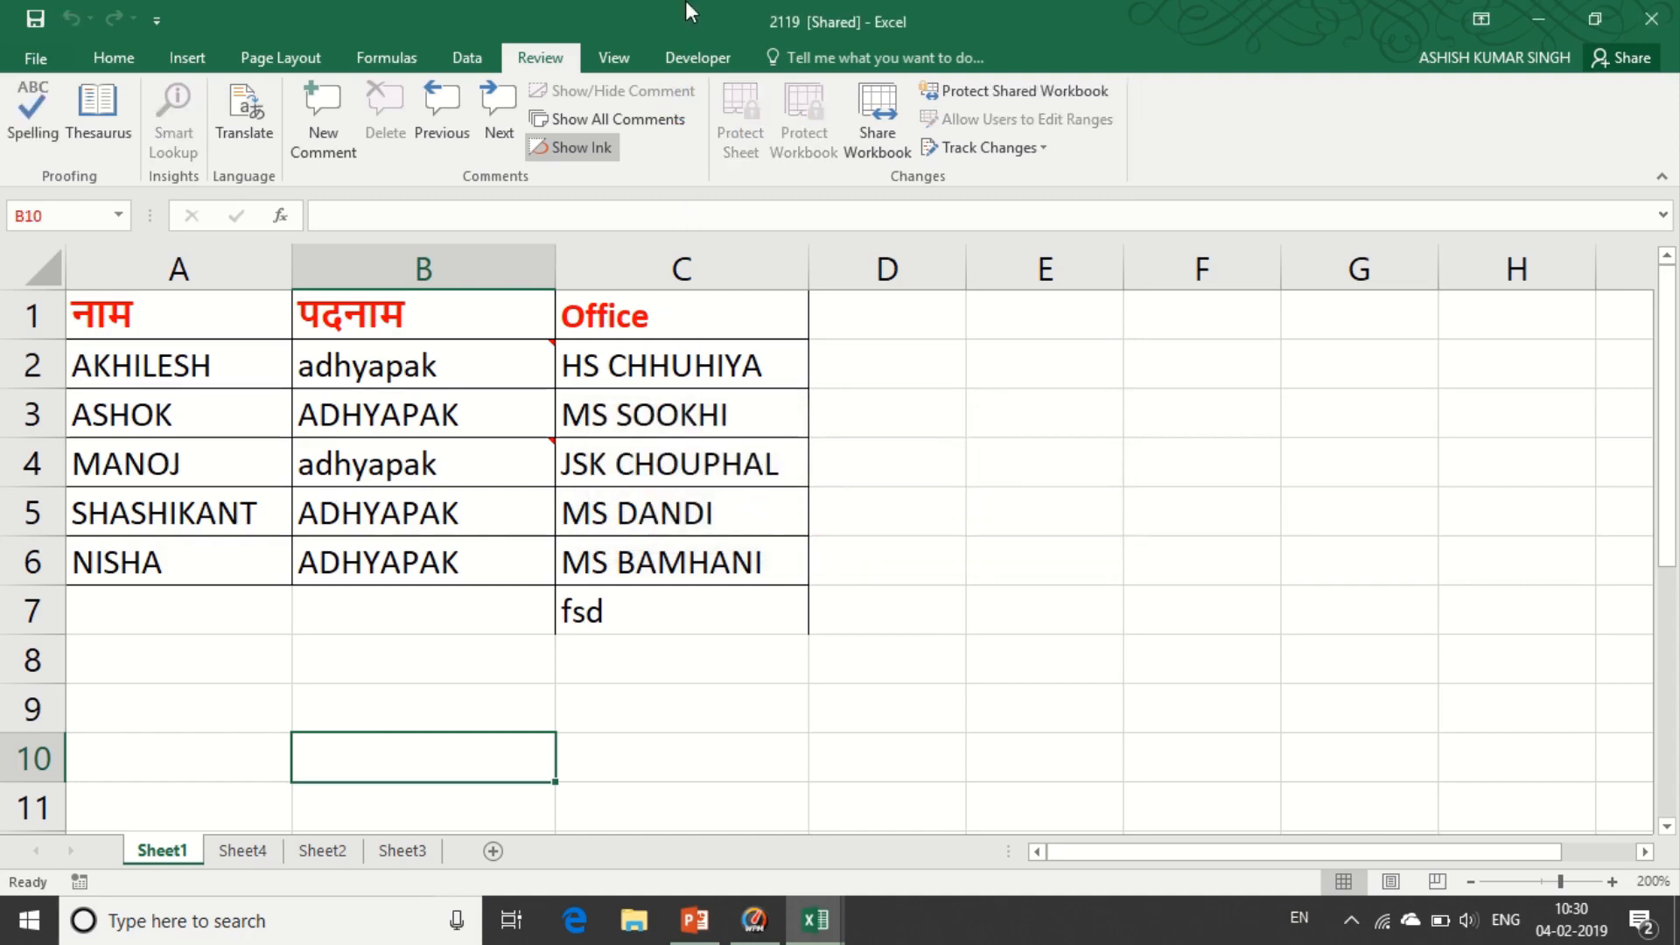
- Type 'ram' into A7 and delete MANOJ from A4
{"action": "left_click", "coordinate": [221, 624]}
{"action": "type", "text": "ram"}
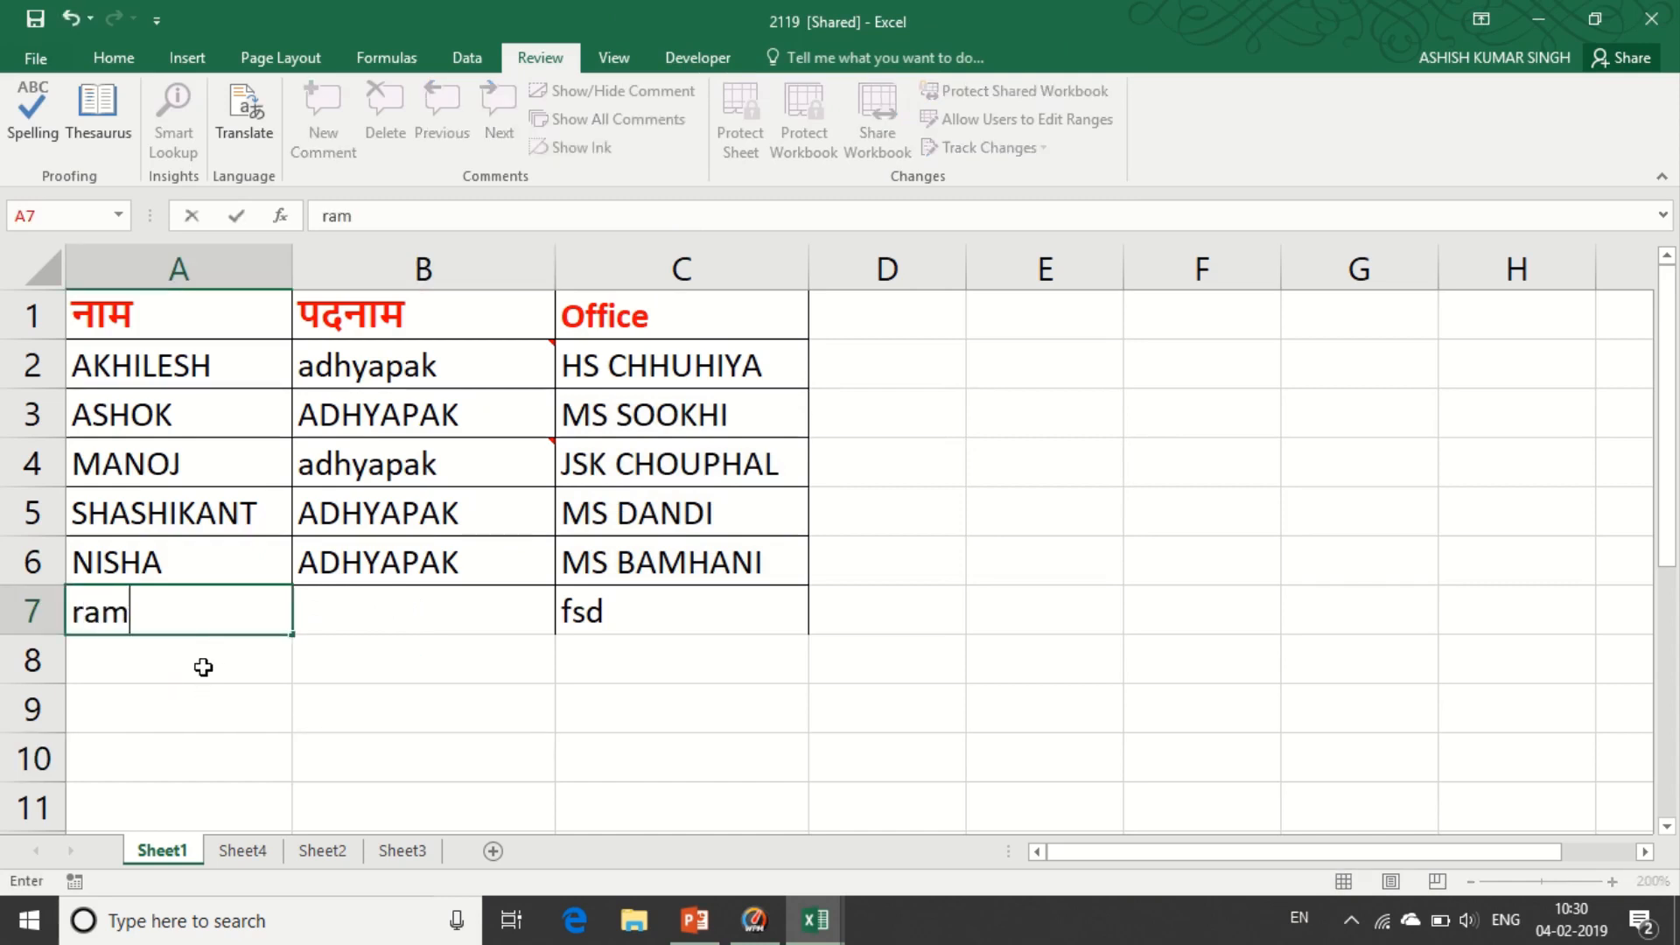
{"action": "key", "text": "Return"}
{"action": "left_click", "coordinate": [195, 570]}
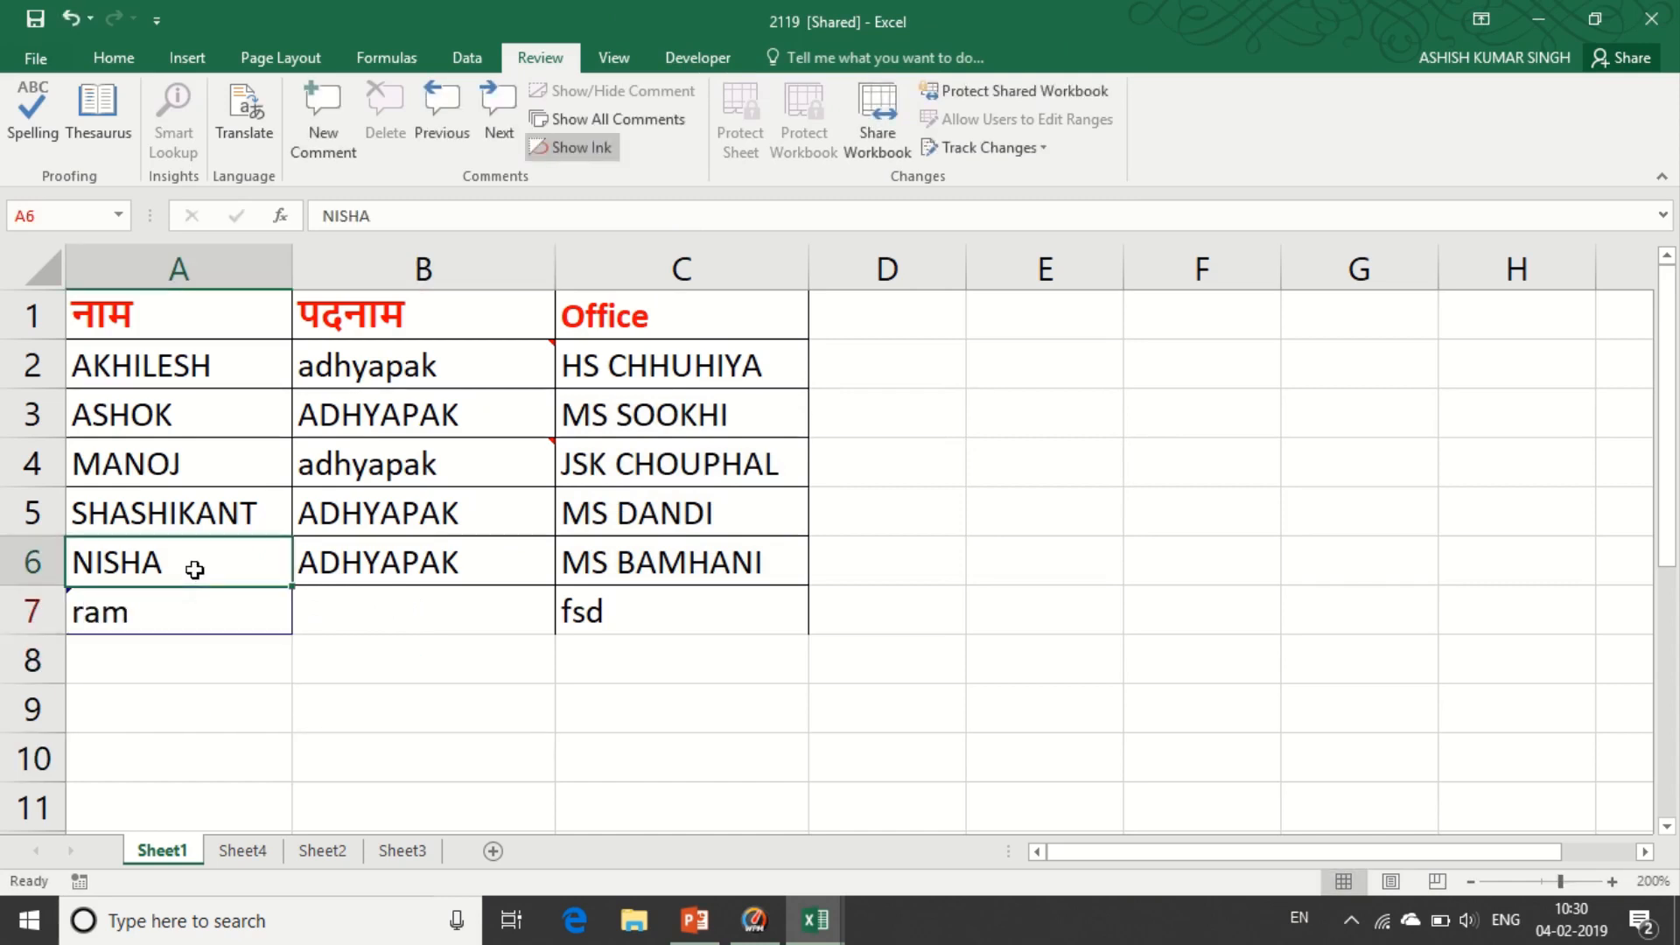
{"action": "left_click", "coordinate": [192, 465]}
{"action": "key", "text": "Delete"}
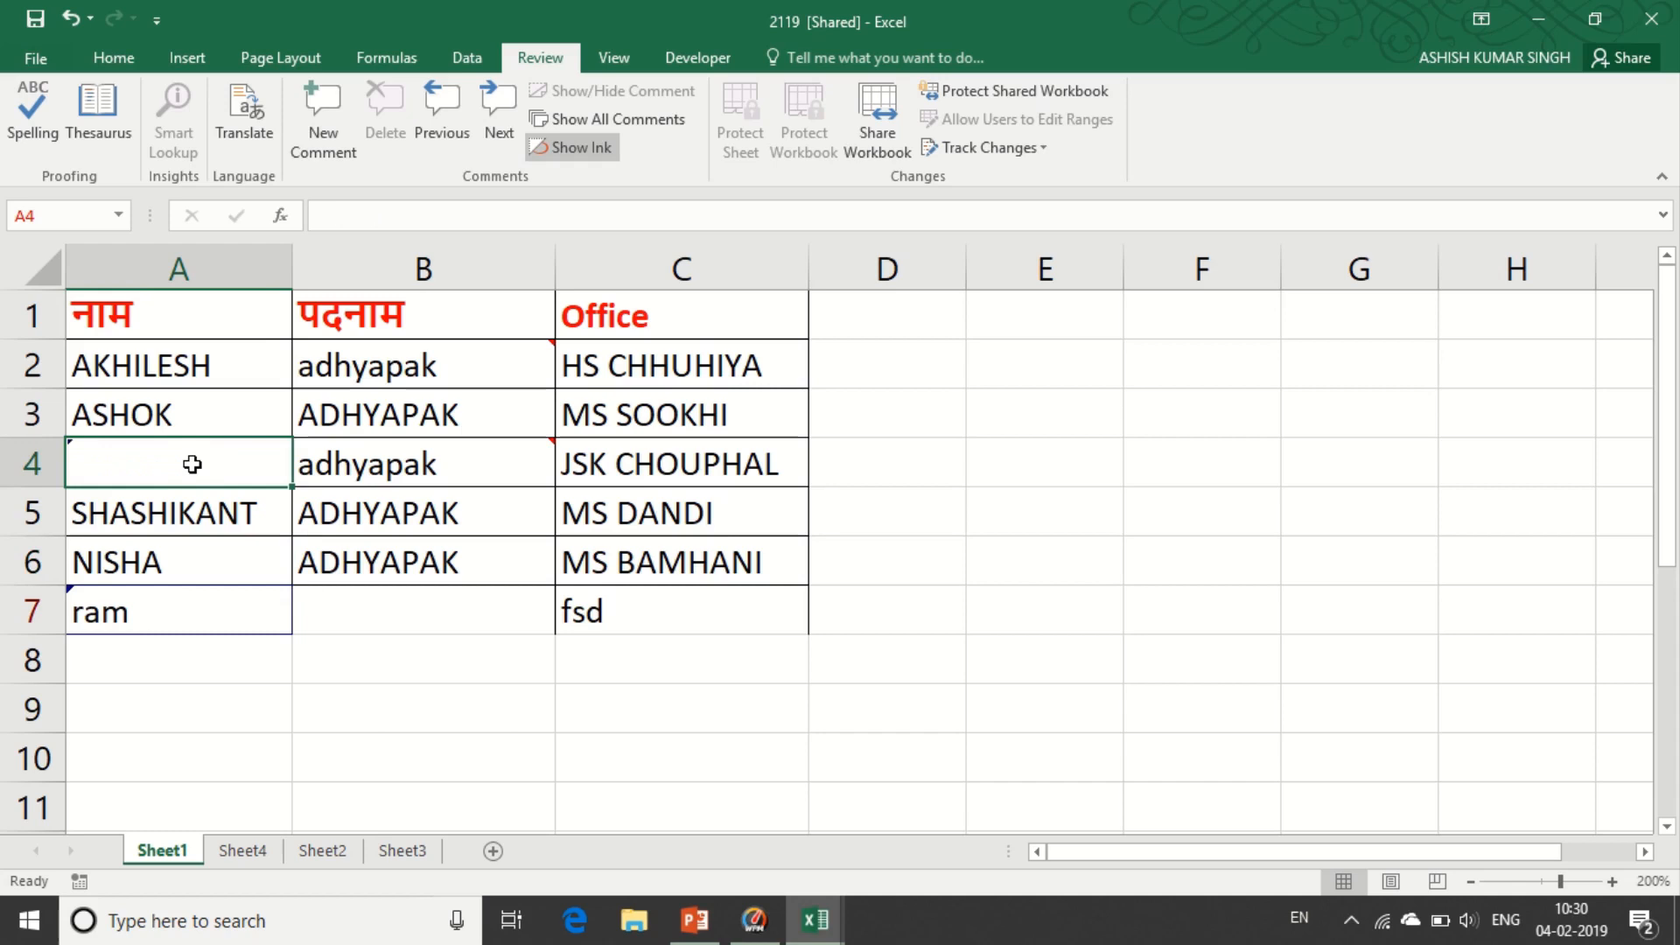
{"action": "left_click", "coordinate": [180, 745]}
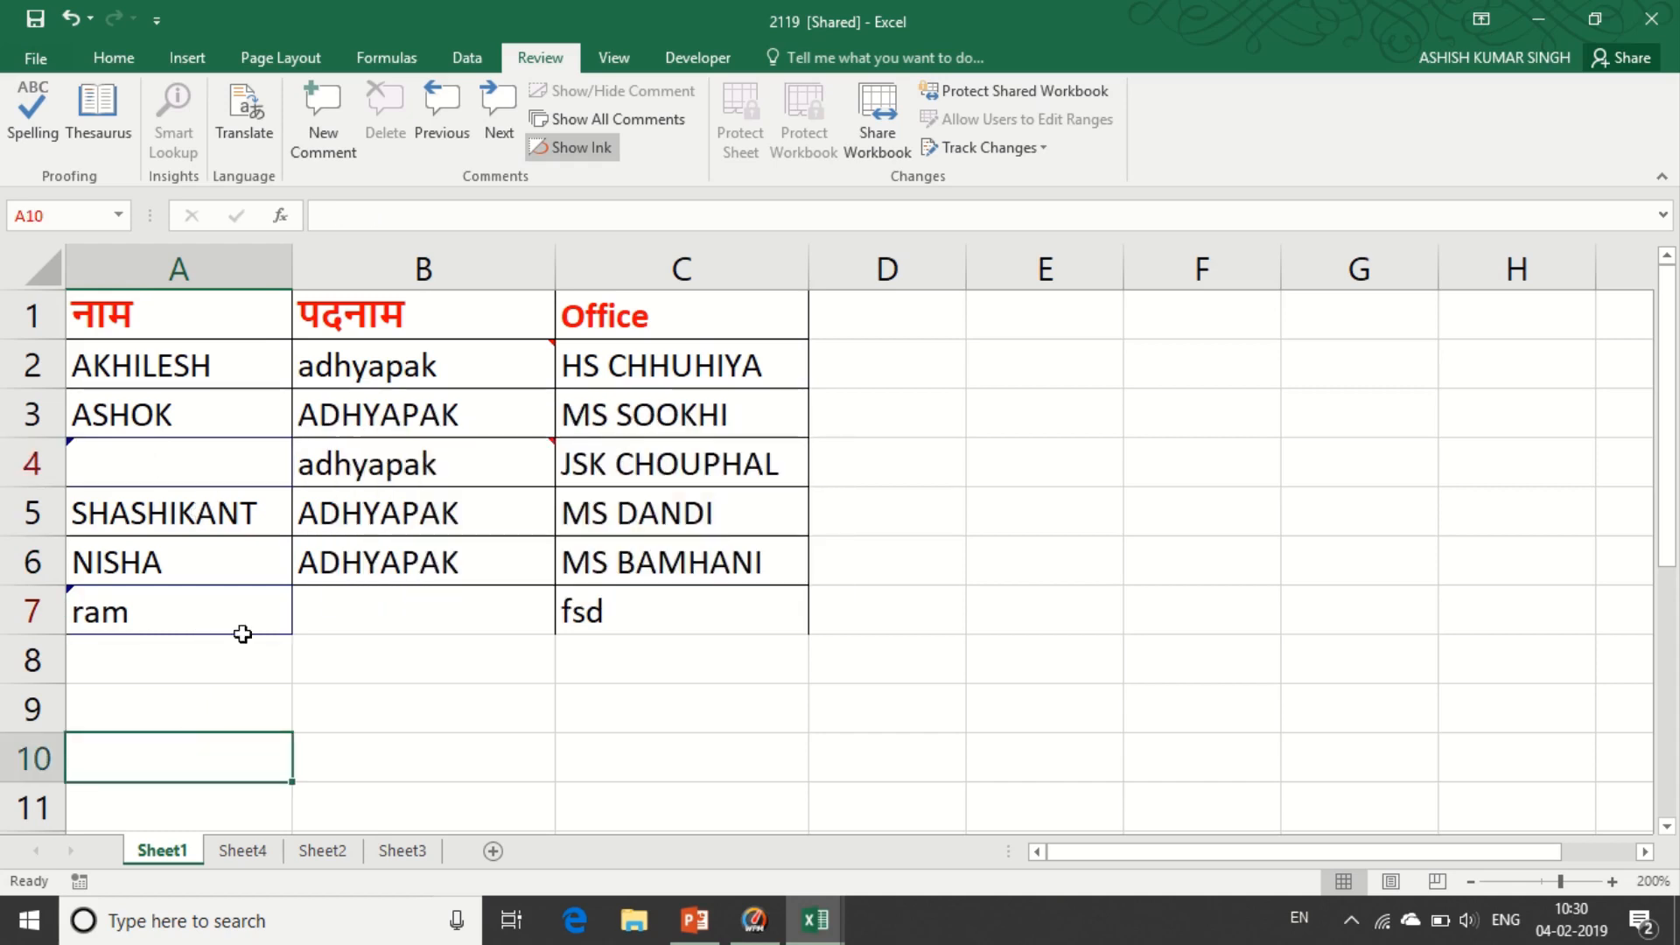
{"action": "left_click", "coordinate": [988, 150]}
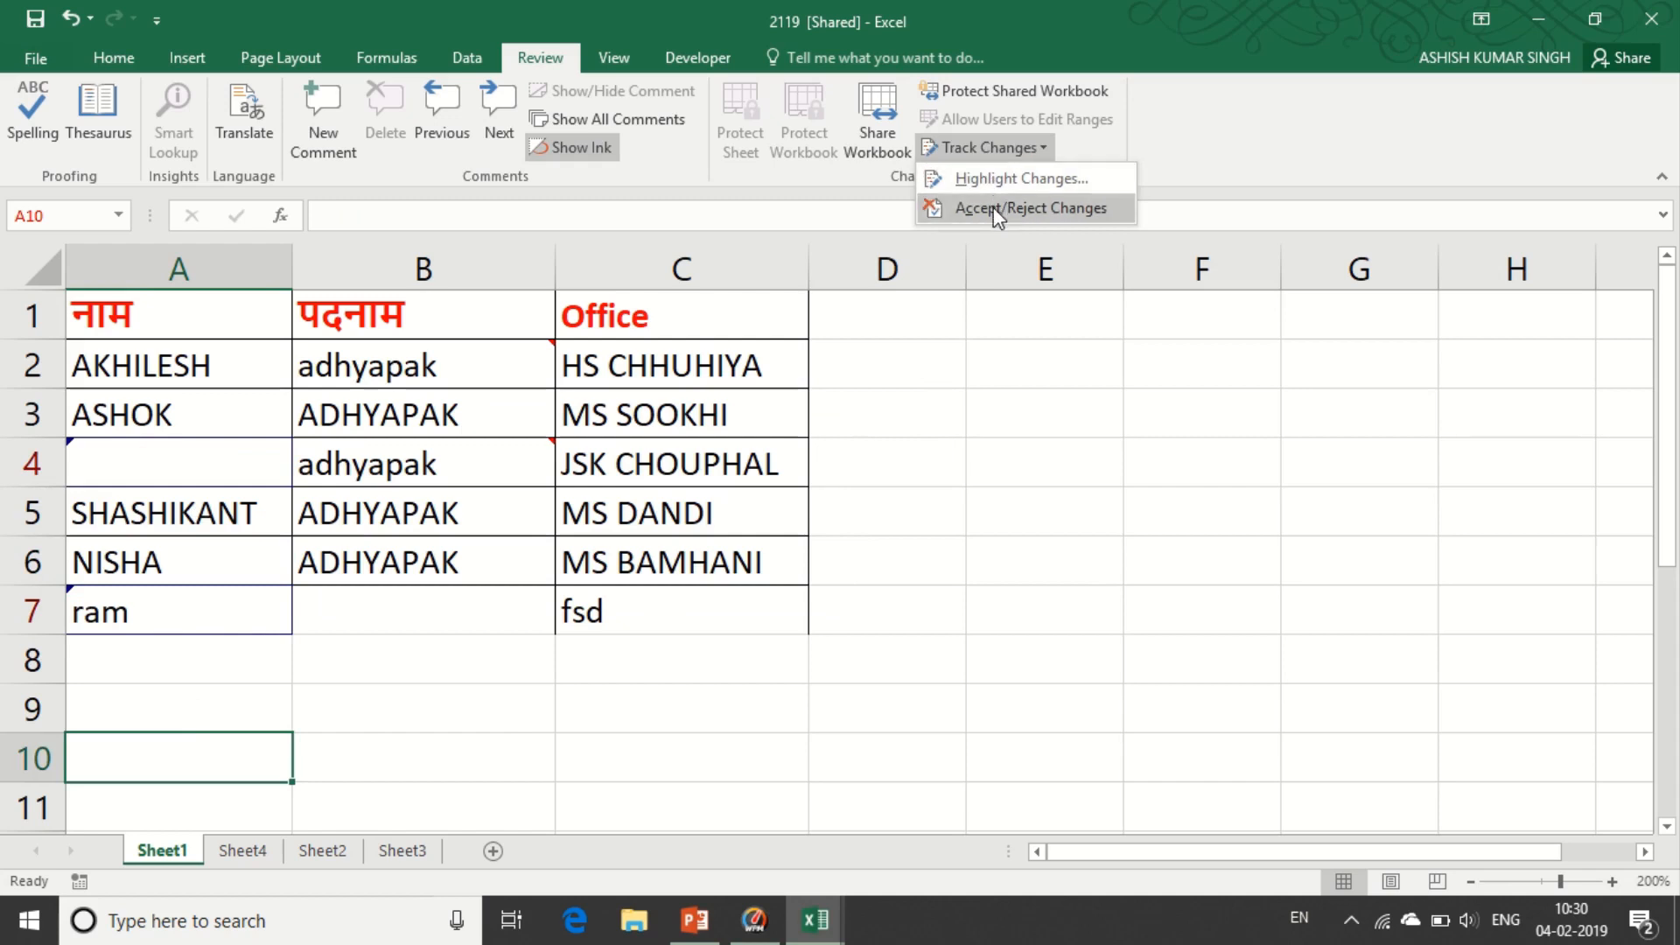
- Open Track Changes > Accept/Reject Changes, saving the shared workbook when prompted
{"action": "left_click", "coordinate": [996, 177]}
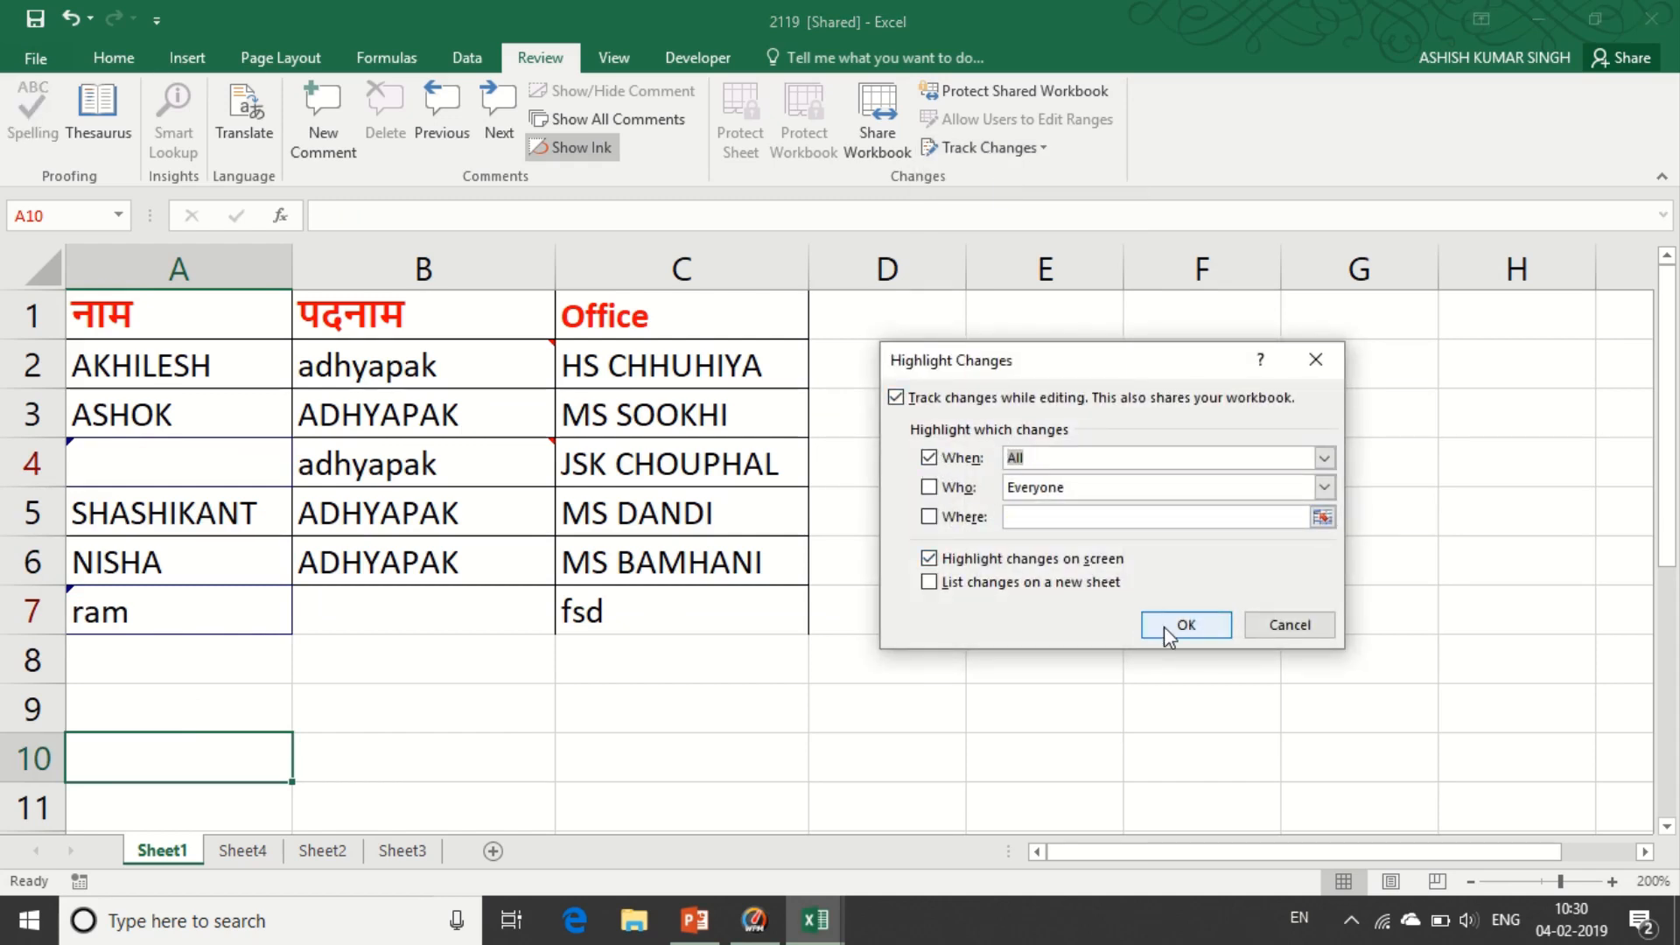
{"action": "left_click", "coordinate": [1276, 626]}
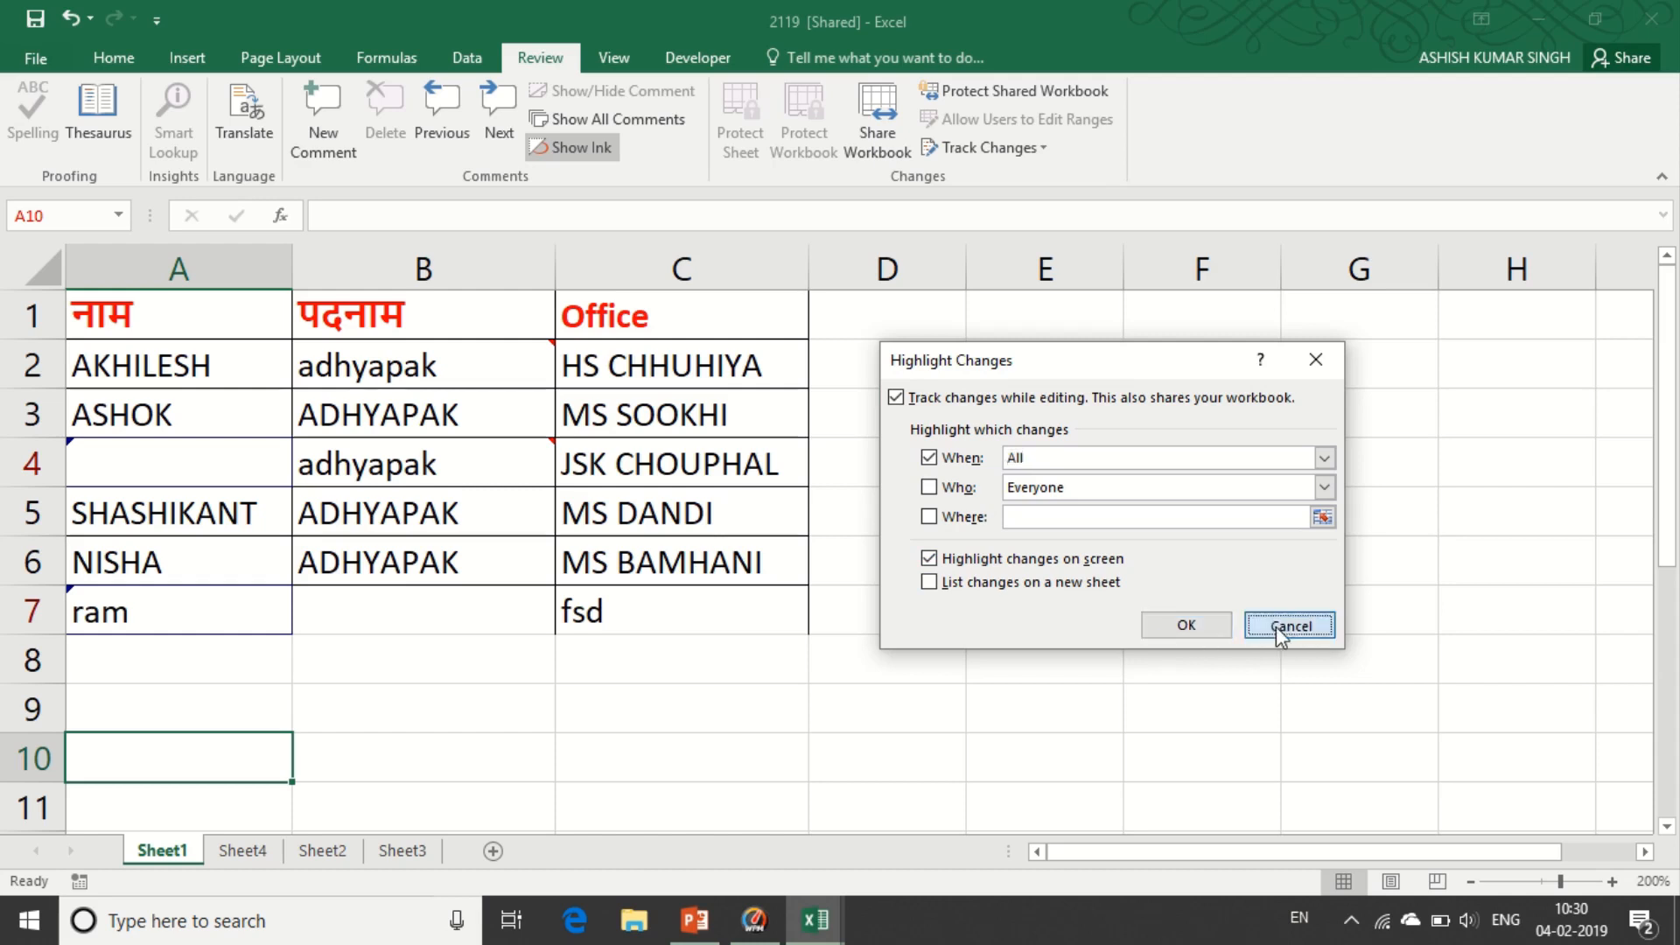
{"action": "left_click", "coordinate": [989, 147]}
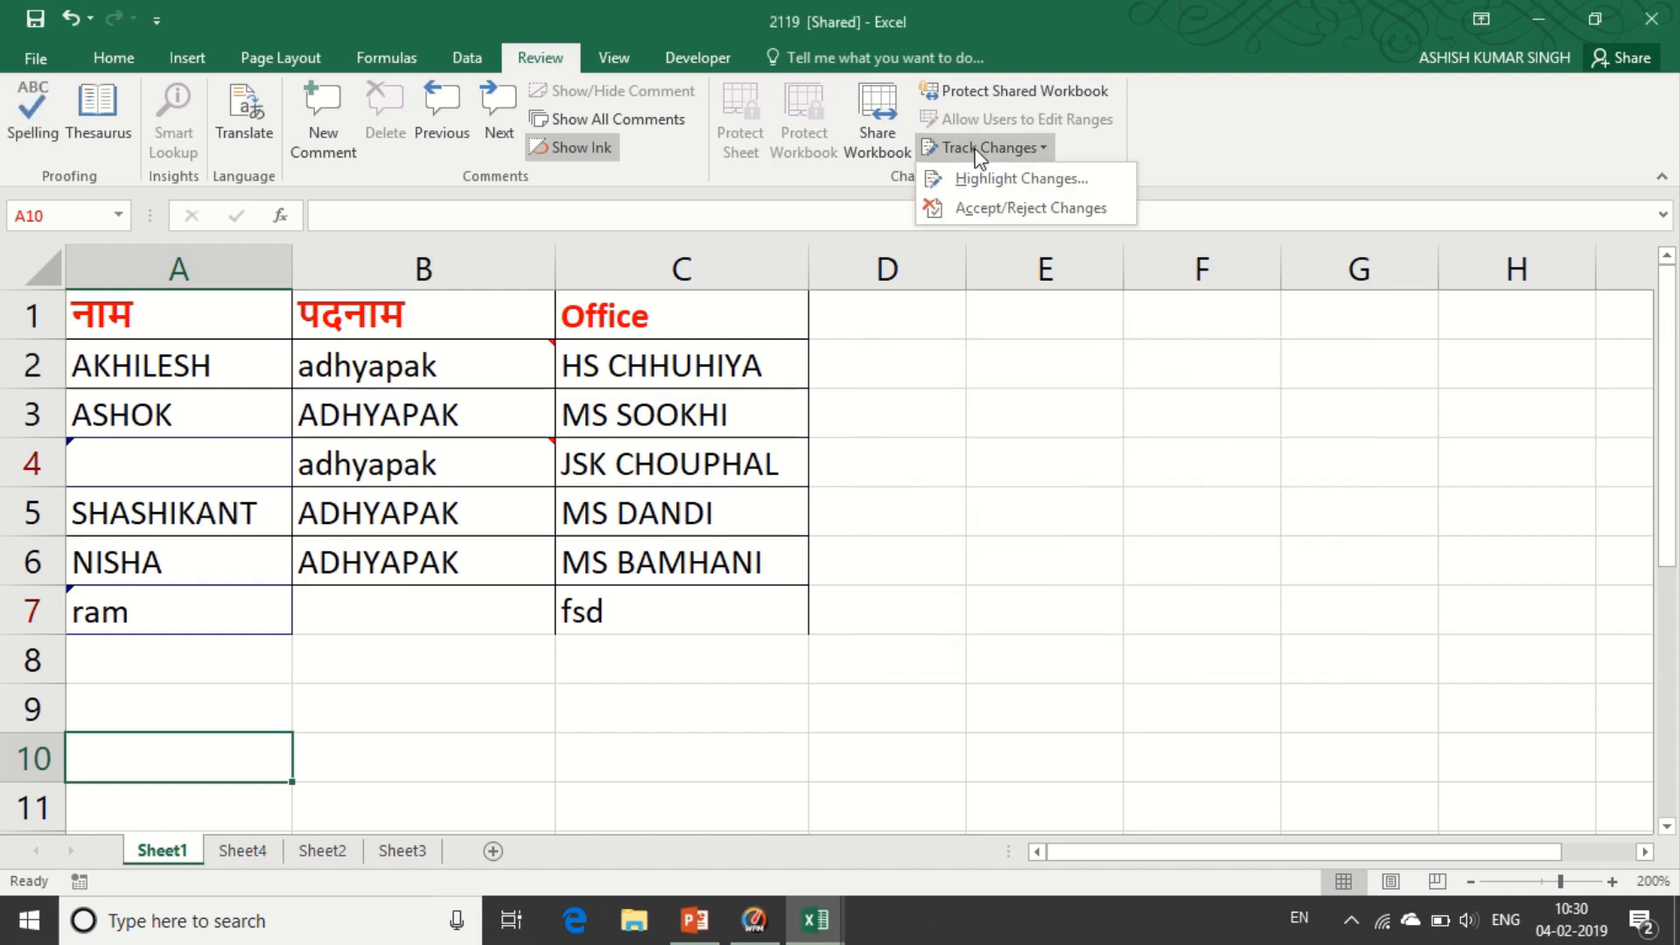
{"action": "left_click", "coordinate": [980, 208]}
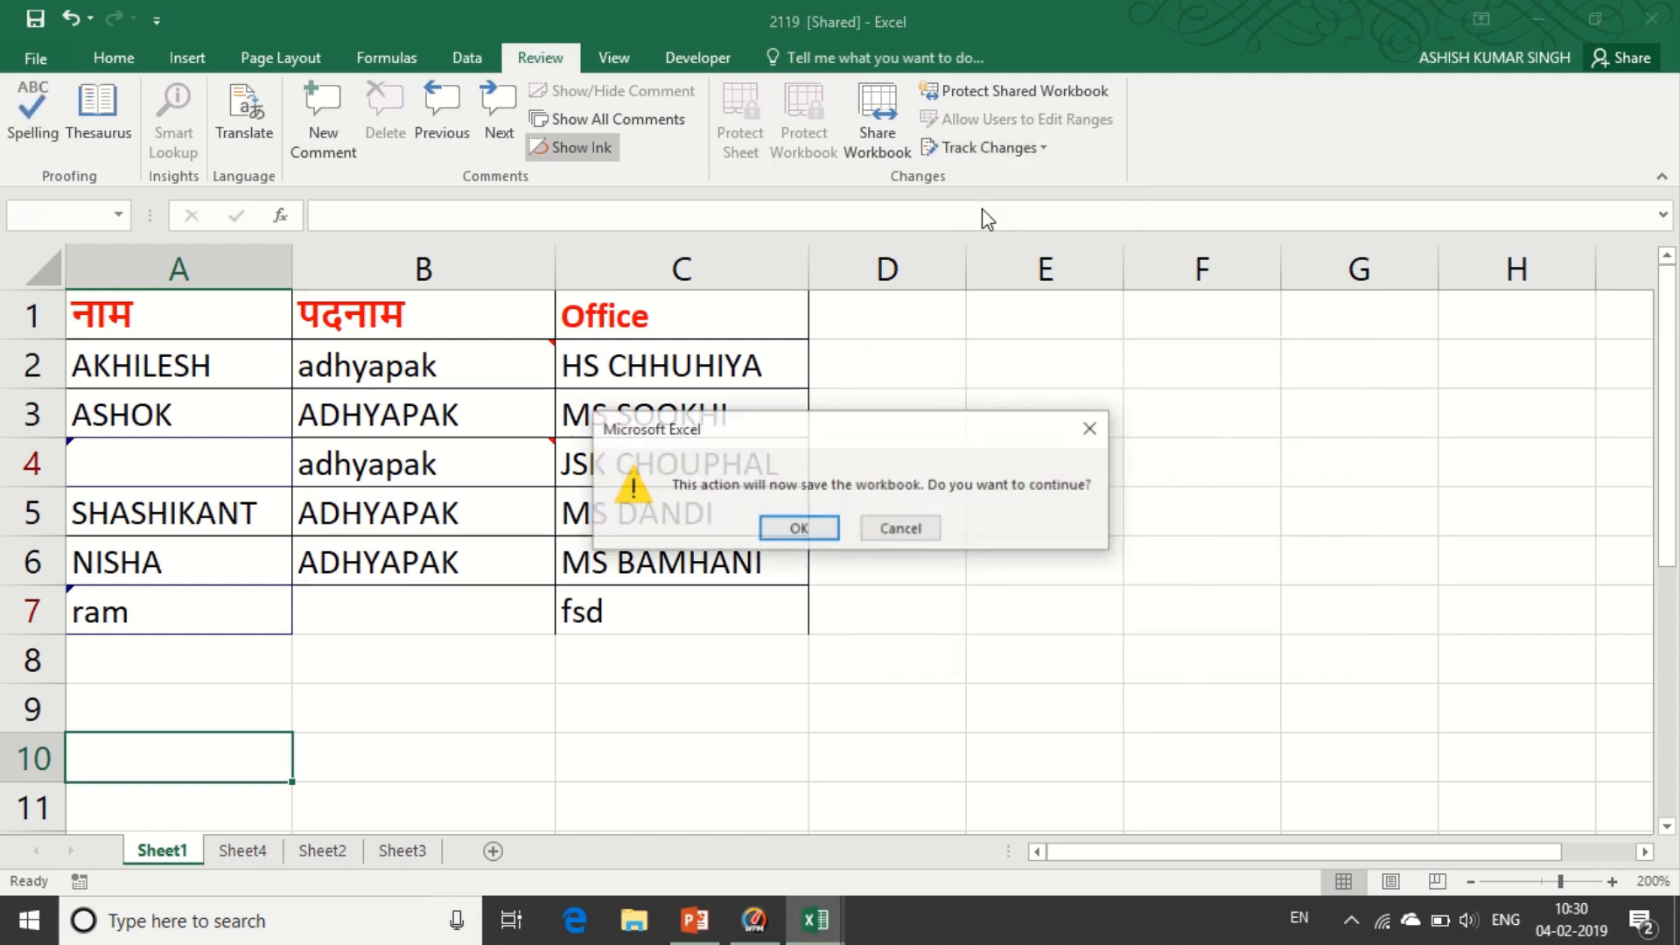
{"action": "left_click", "coordinate": [779, 530]}
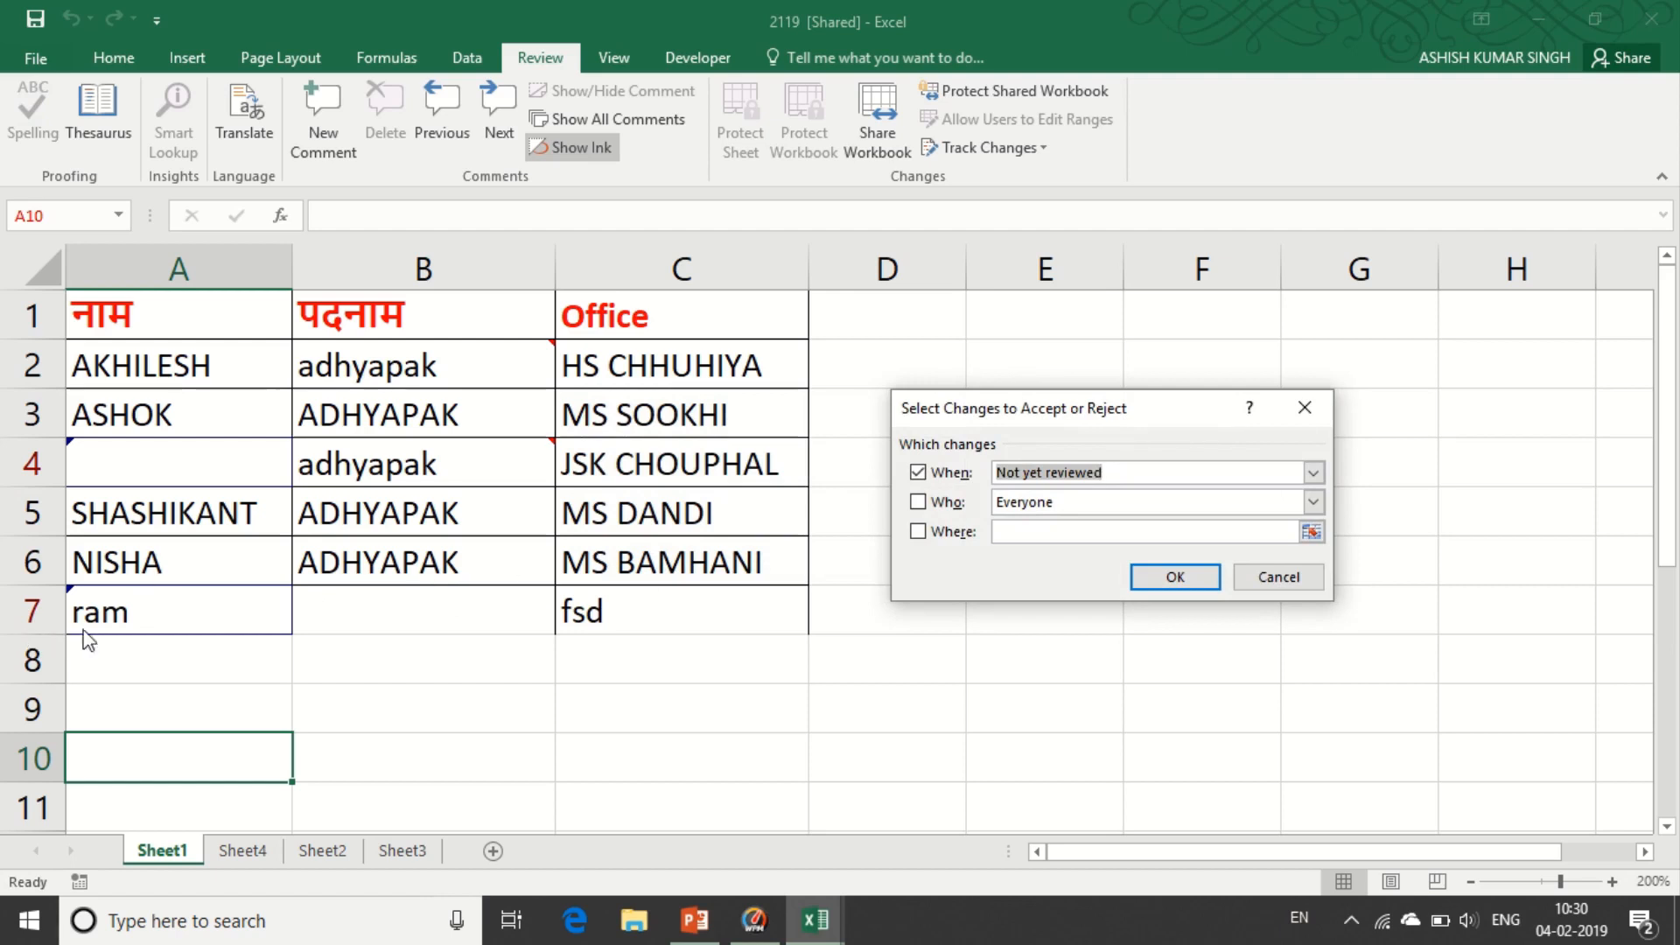
- Review not-yet-reviewed changes: accept 'ram' in A7, reject the MANOJ deletion in A4
{"action": "left_click", "coordinate": [1175, 577]}
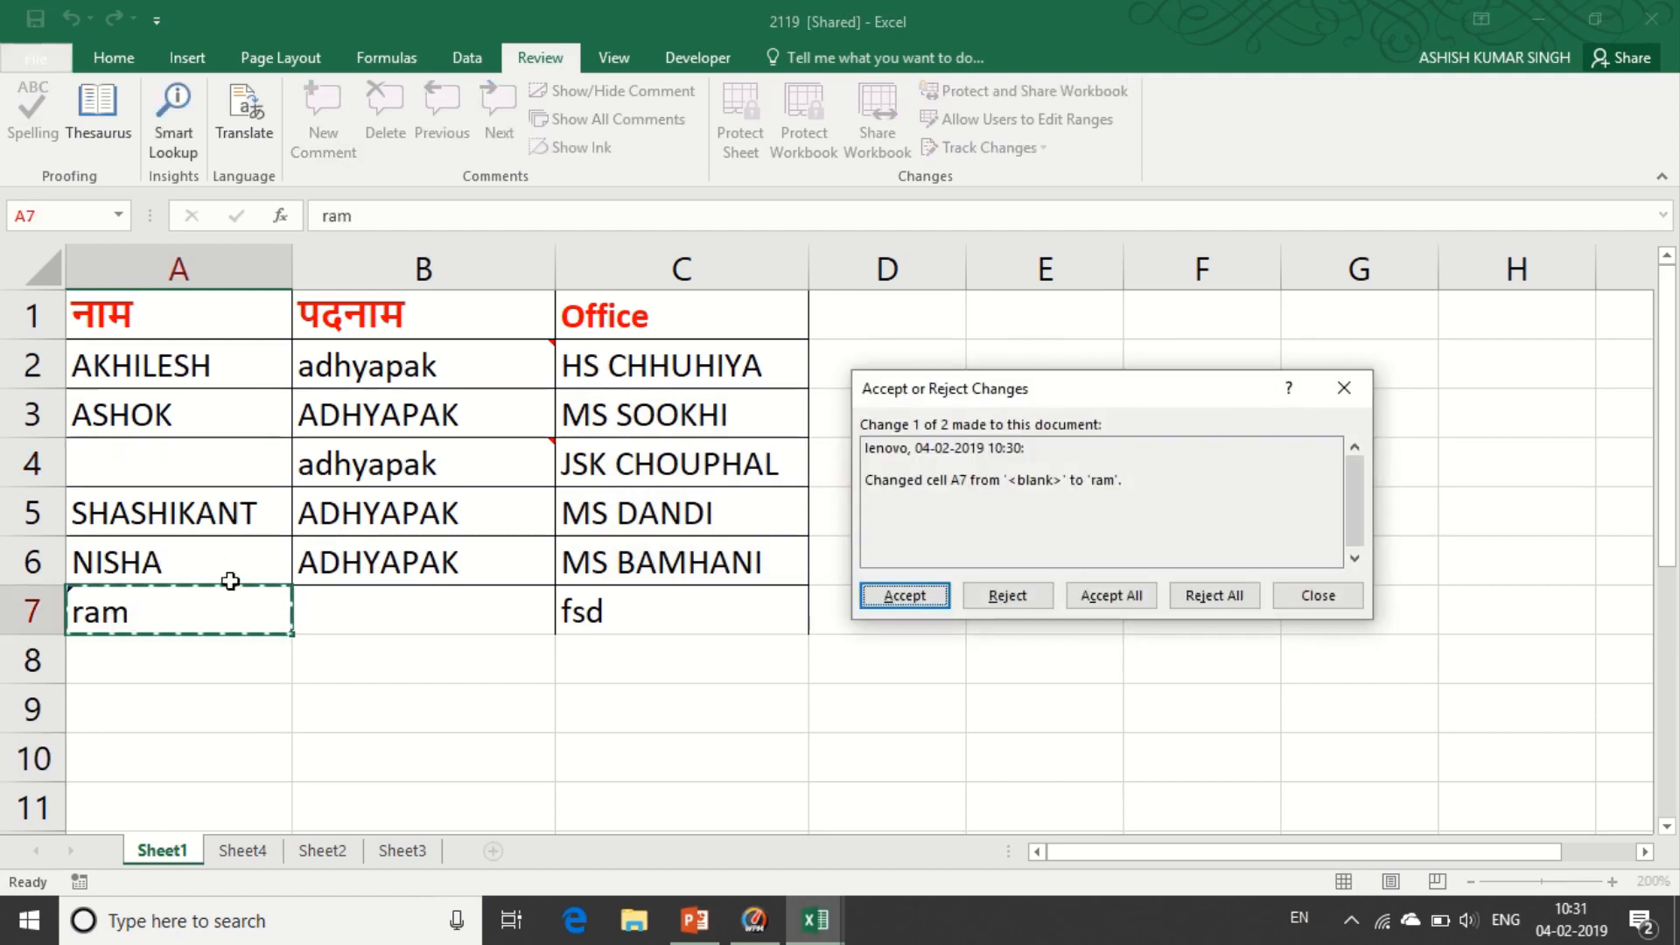
{"action": "left_click", "coordinate": [917, 598]}
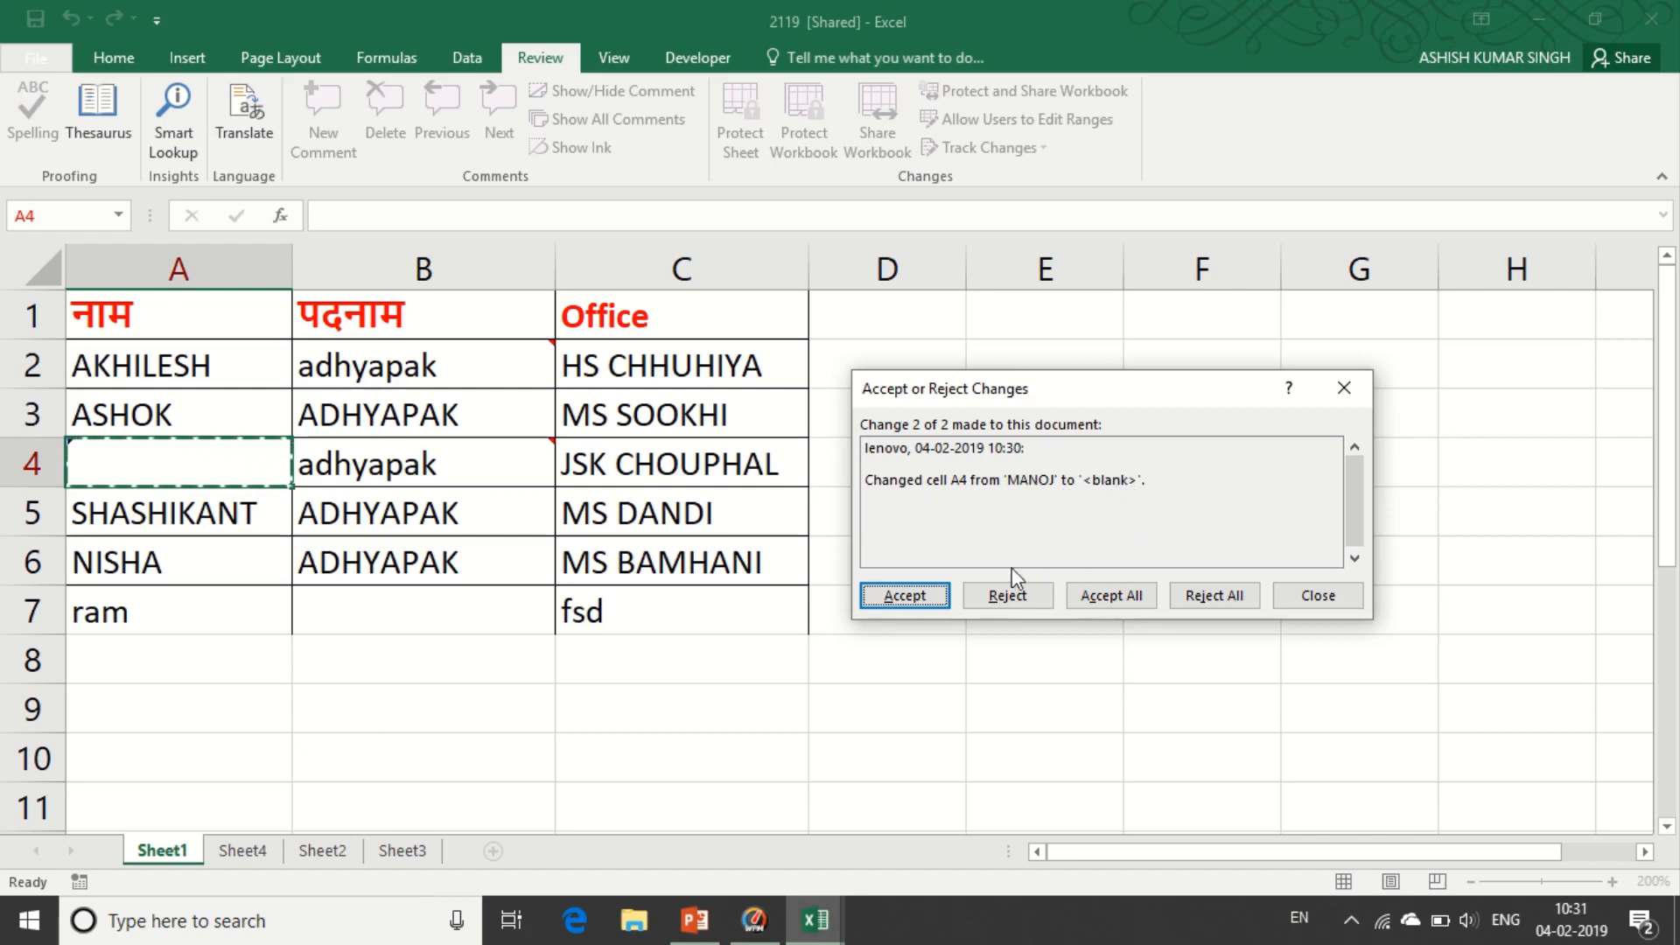
{"action": "left_click", "coordinate": [1006, 599]}
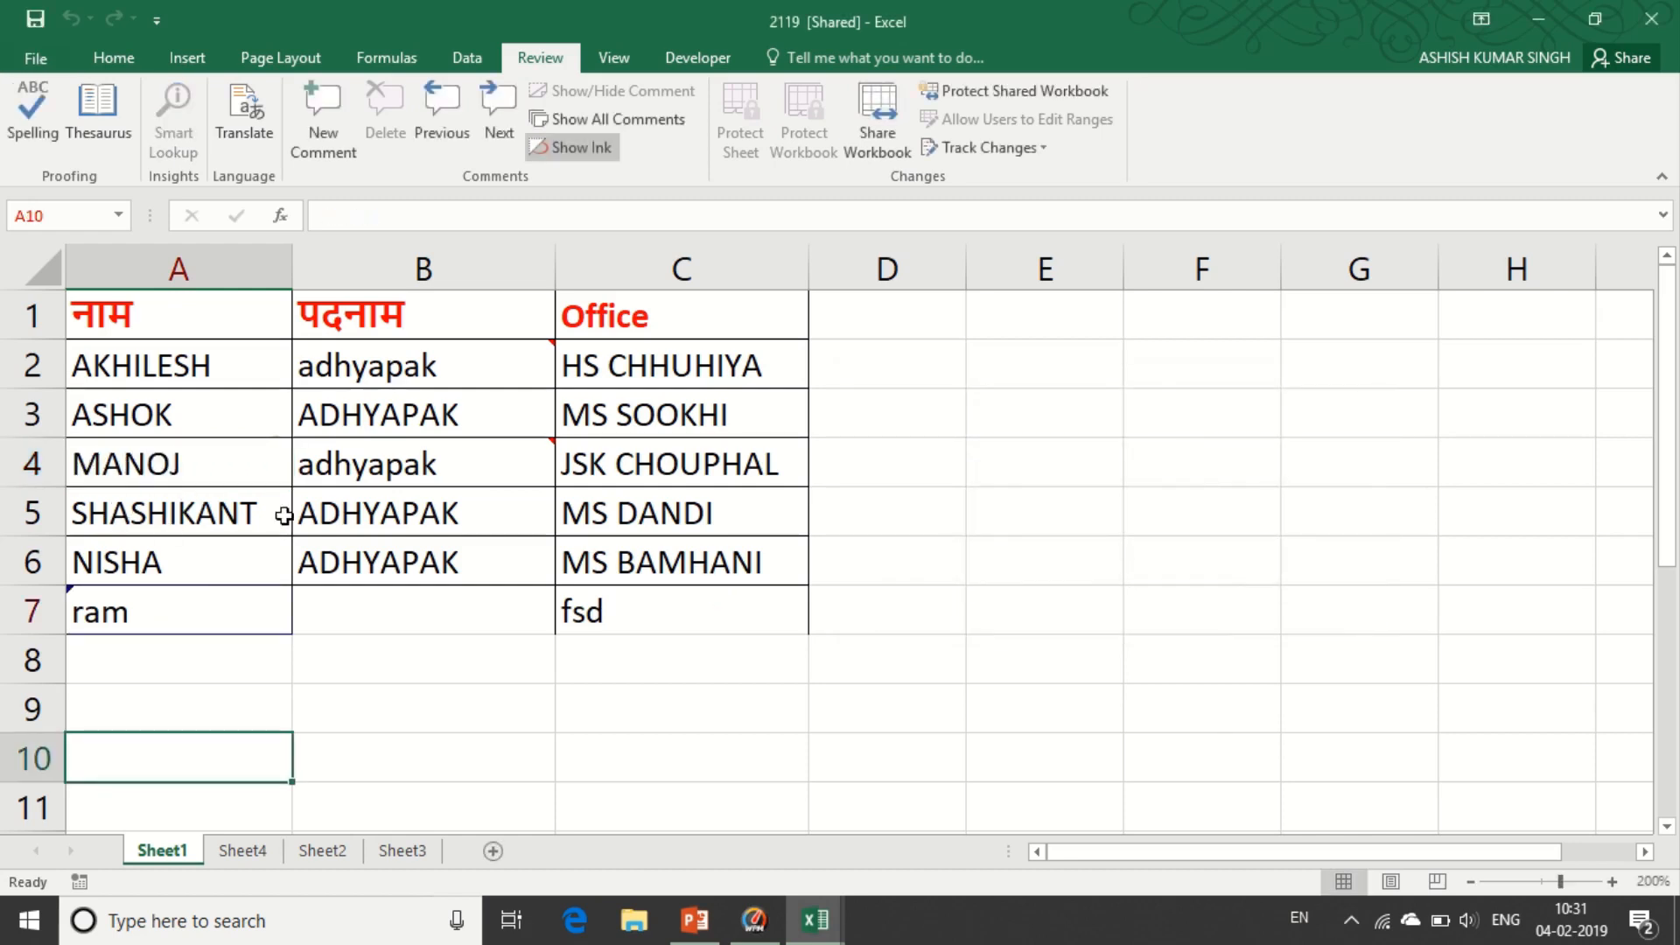
{"action": "left_click", "coordinate": [448, 661]}
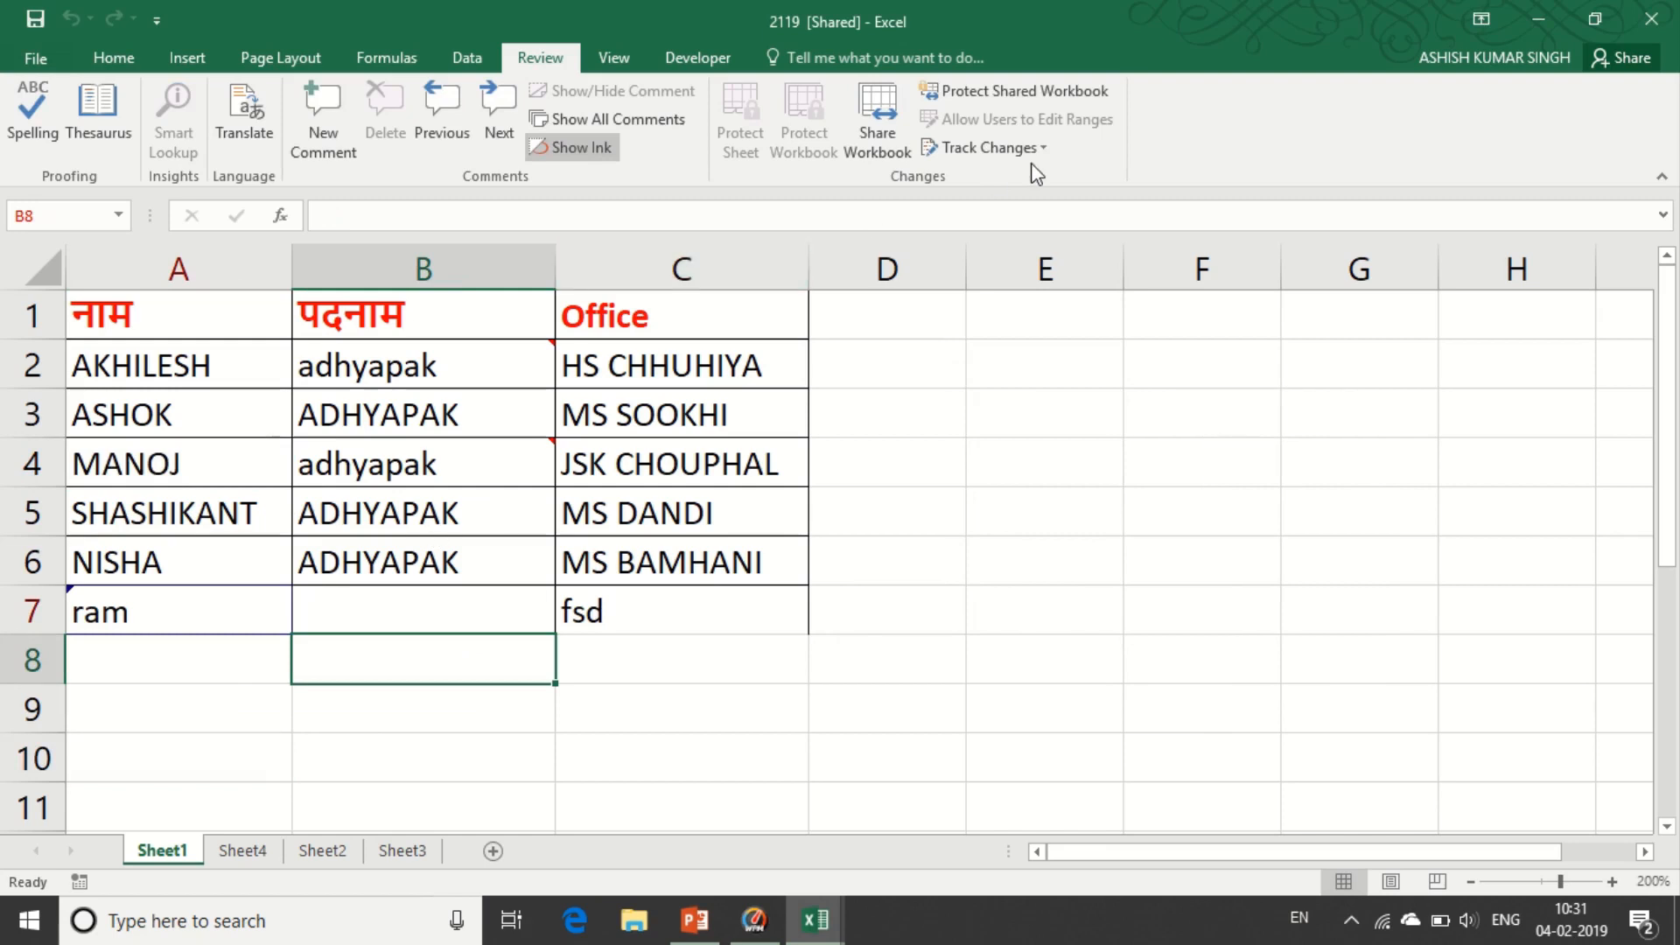